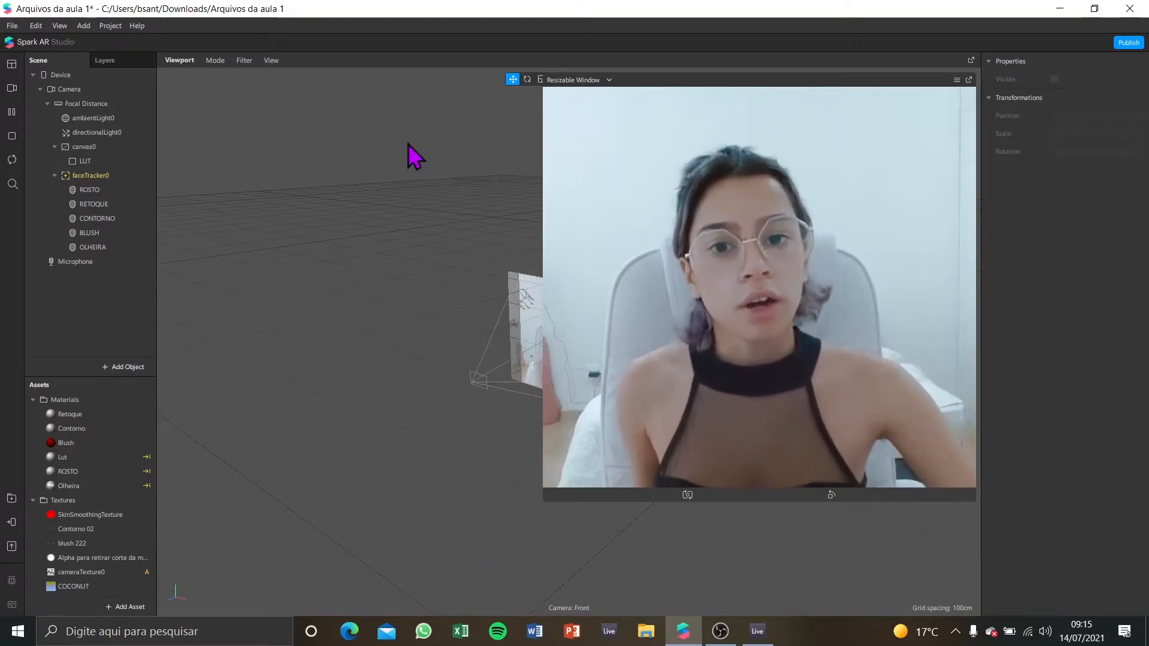
# Step: Close the current project, discarding its changes, and create a new blank project in a maximized window
pyautogui.click(1127, 8)
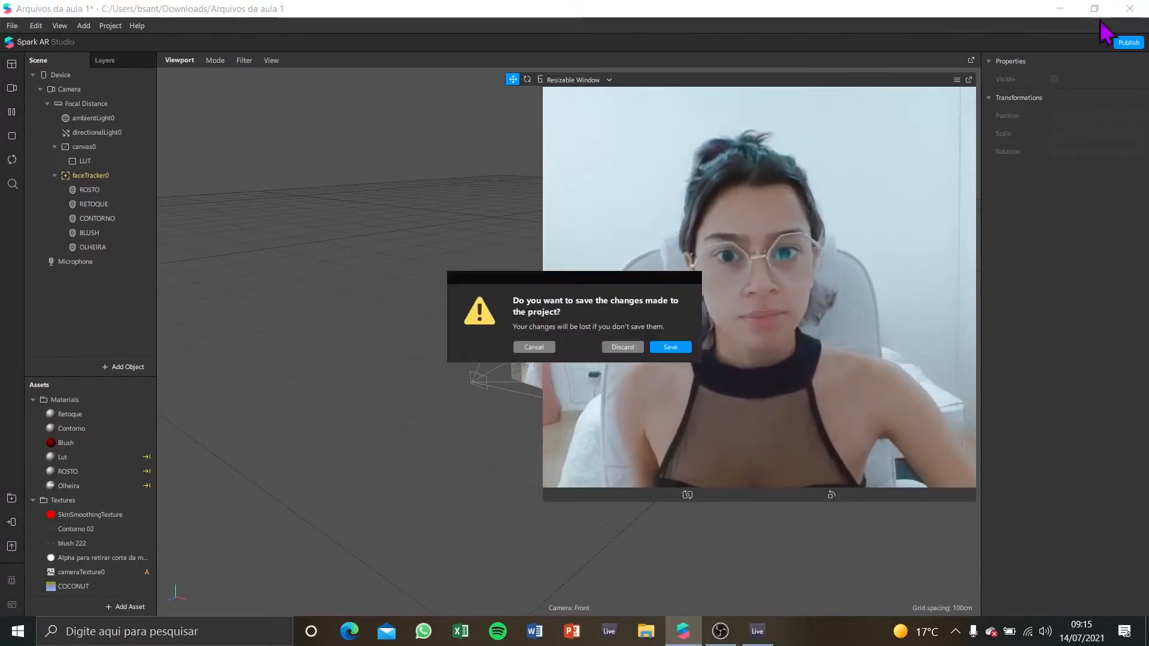
pyautogui.click(622, 348)
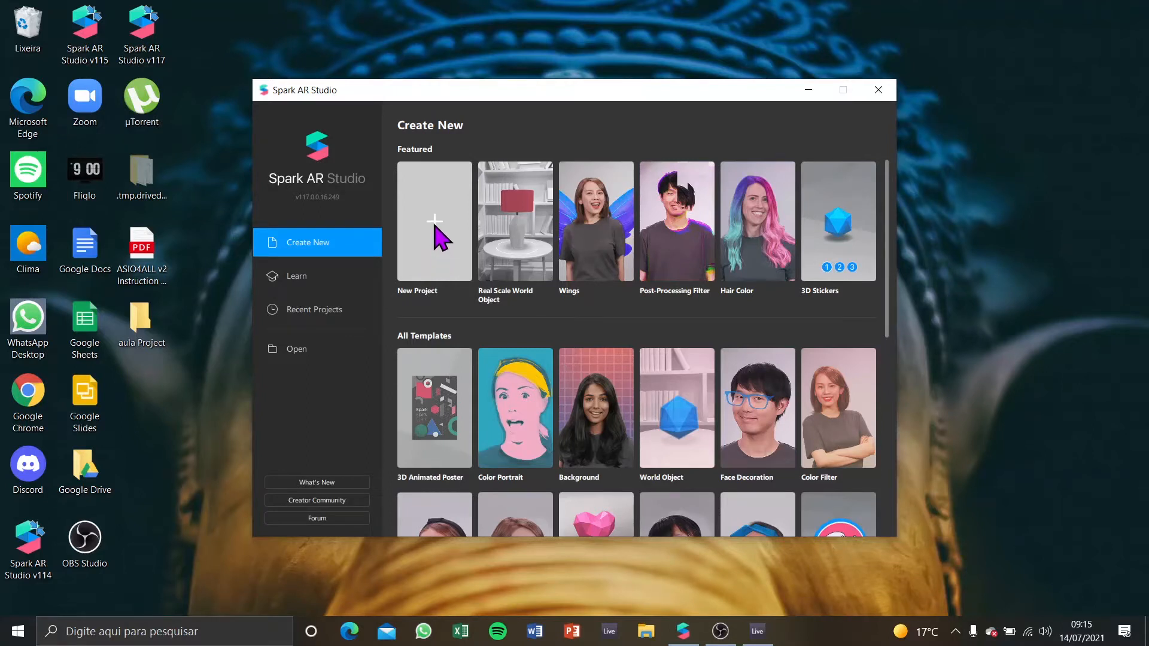
pyautogui.click(435, 228)
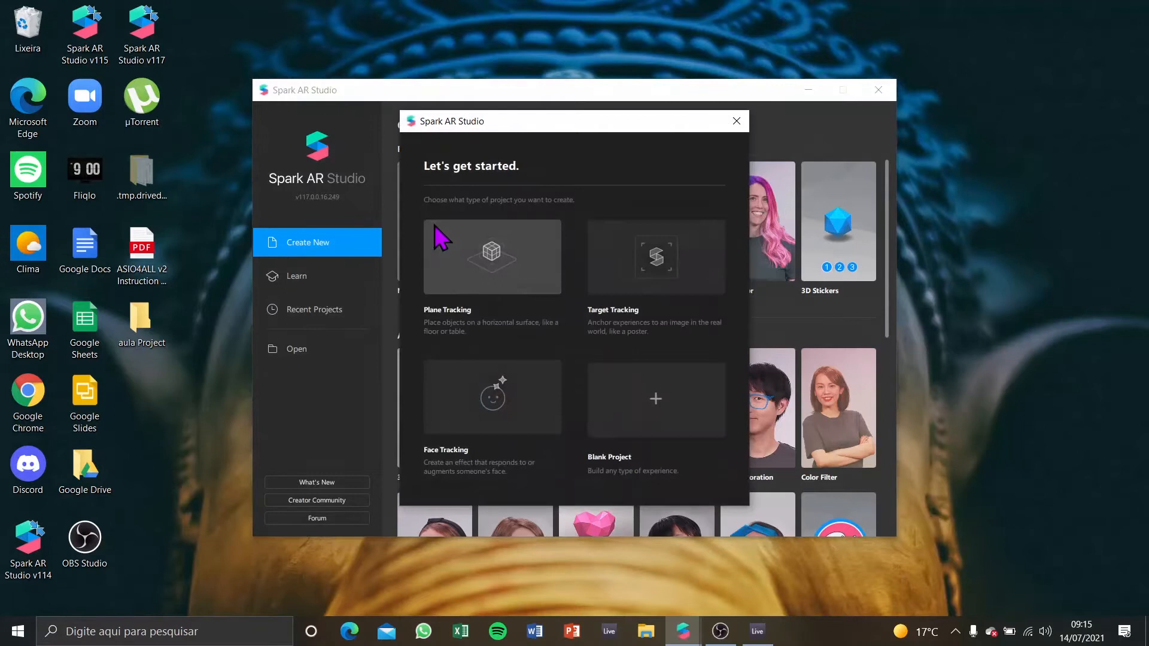
pyautogui.click(684, 422)
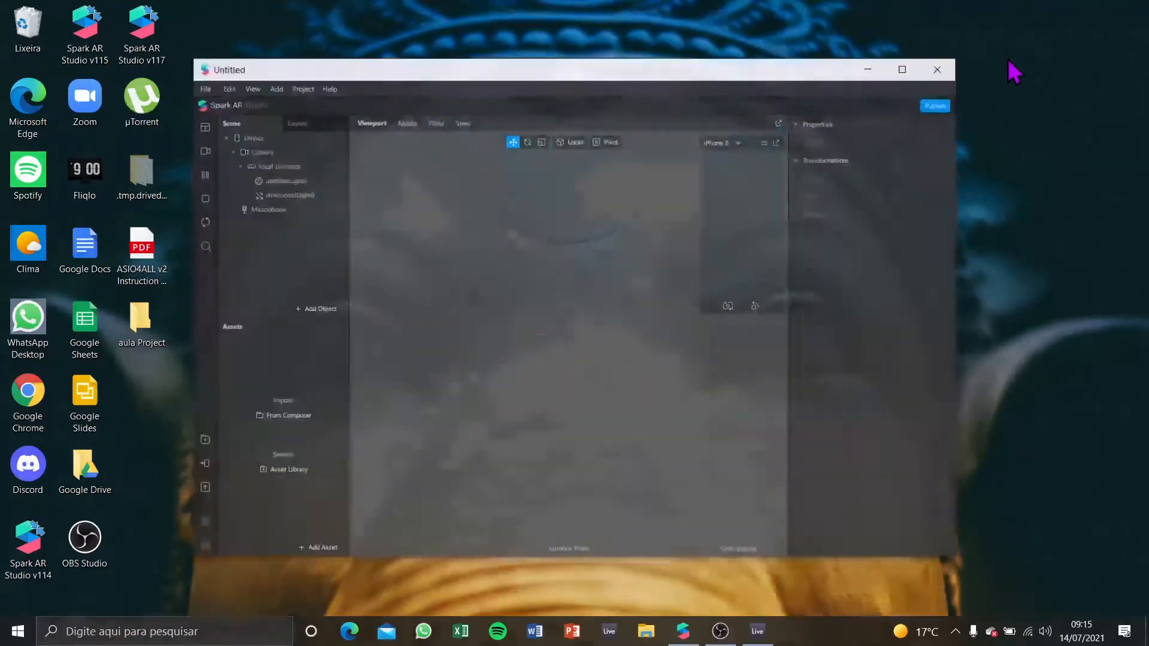
pyautogui.click(903, 69)
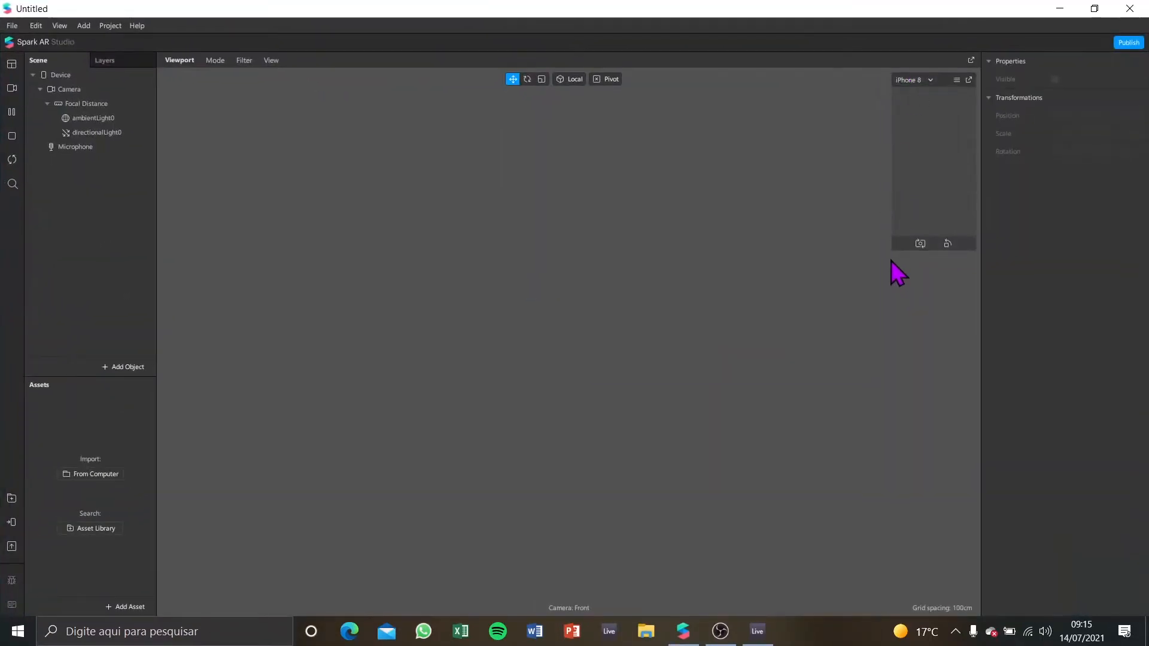
# Step: Enlarge the simulator preview and switch its video source to the HD Pro Webcam C920
pyautogui.moveTo(890, 249); pyautogui.dragTo(676, 425)
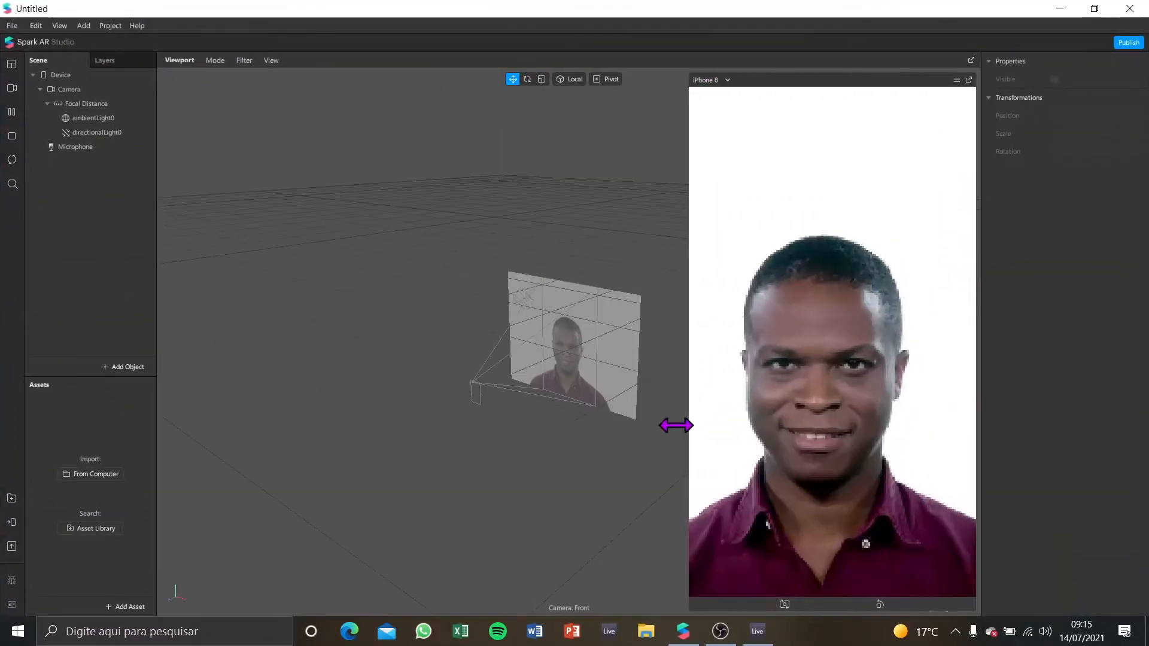
pyautogui.click(12, 88)
pyautogui.click(114, 108)
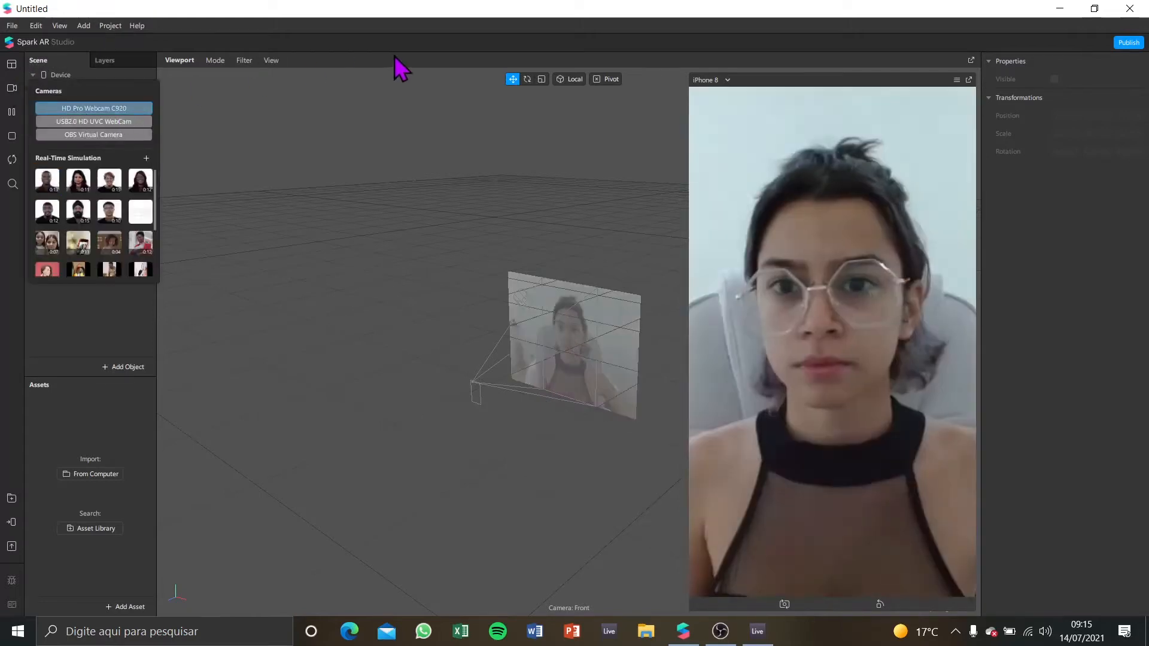
# Step: Change the preview device to Resizable Window and reshape it to be wider and shorter
pyautogui.click(725, 82)
pyautogui.click(762, 107)
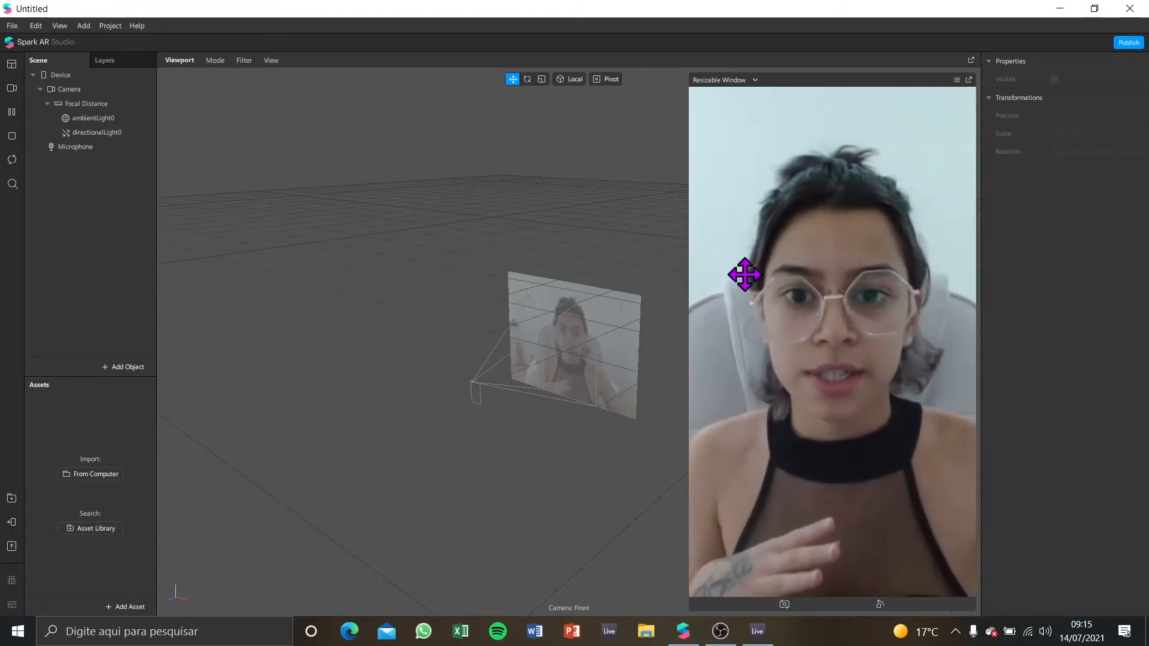
pyautogui.moveTo(690, 308); pyautogui.dragTo(572, 303)
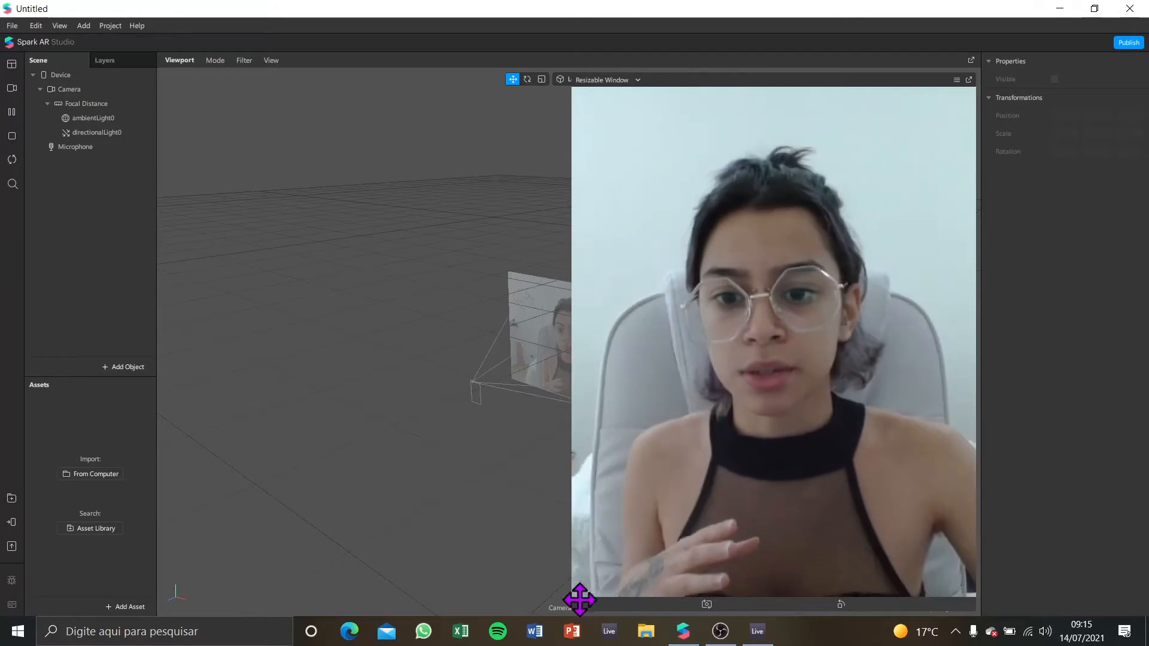
pyautogui.moveTo(575, 610); pyautogui.dragTo(594, 473)
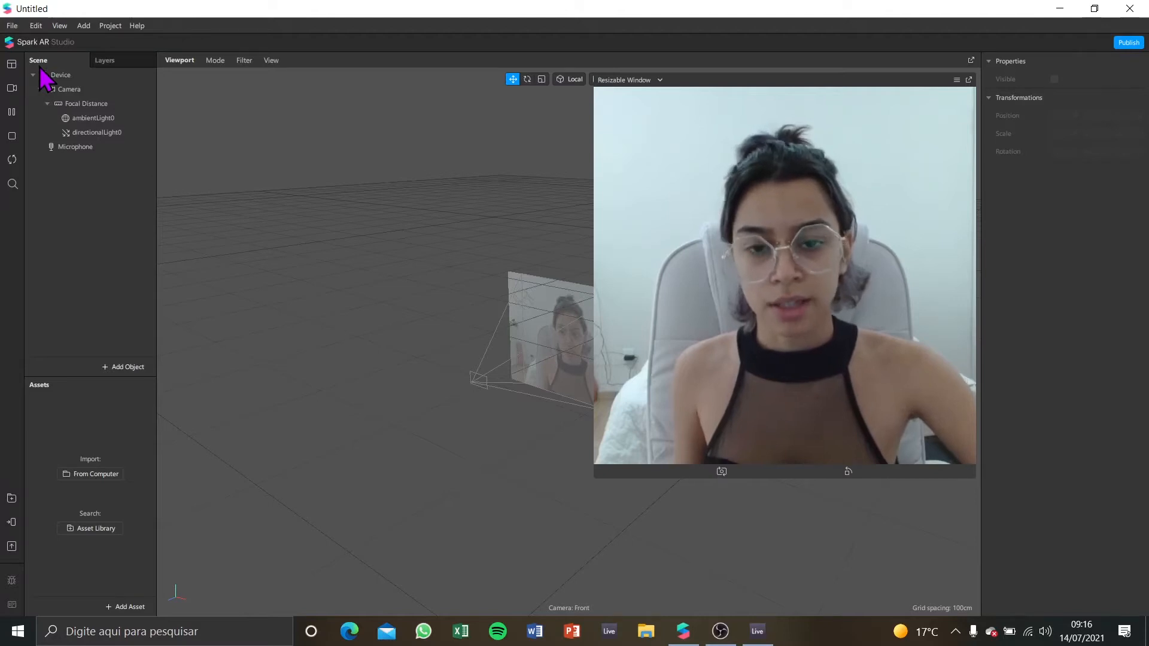
# Step: Add a face tracker to the scene and nest a face mesh under it
pyautogui.rightClick(89, 254)
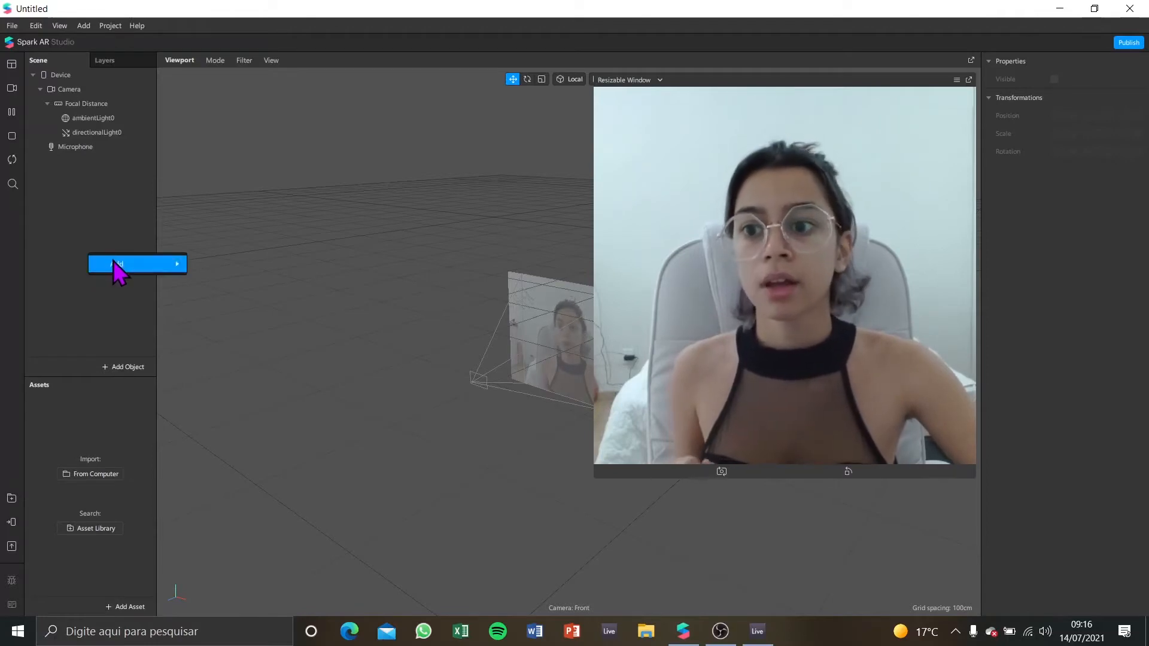
pyautogui.moveTo(114, 262)
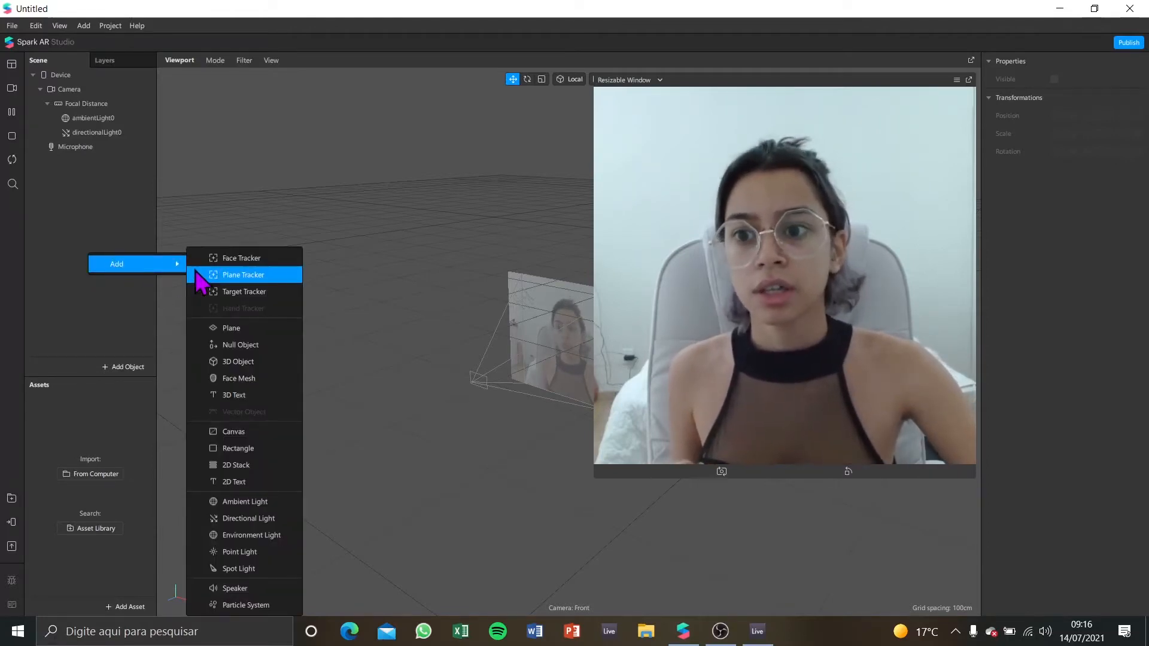
pyautogui.click(231, 260)
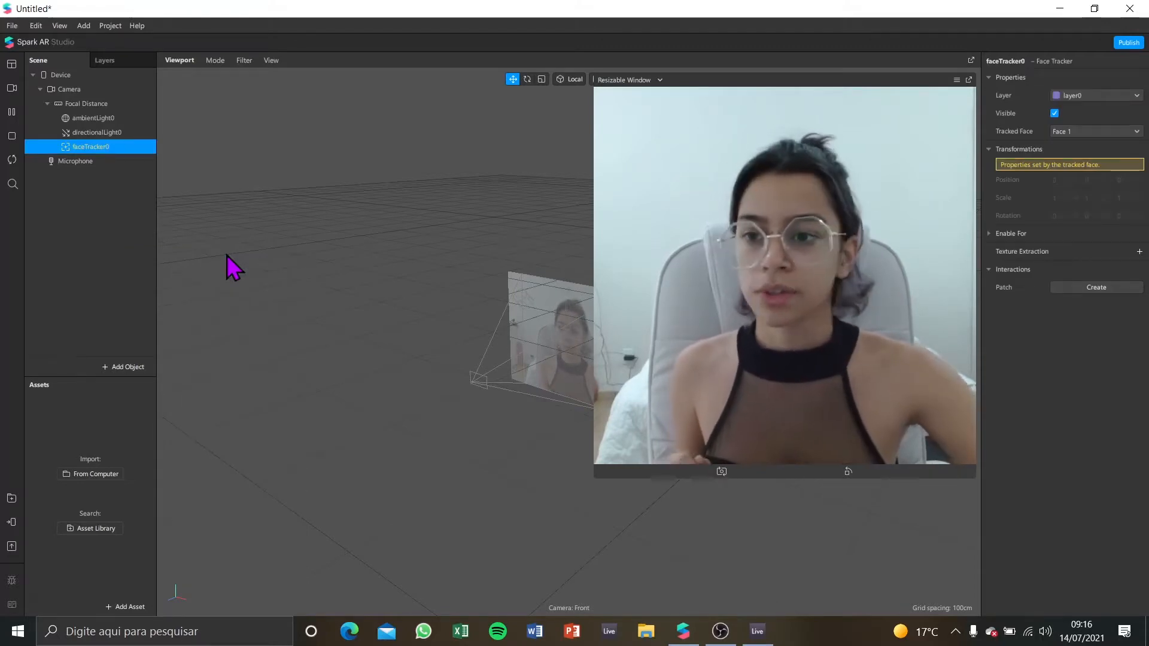
pyautogui.rightClick(89, 149)
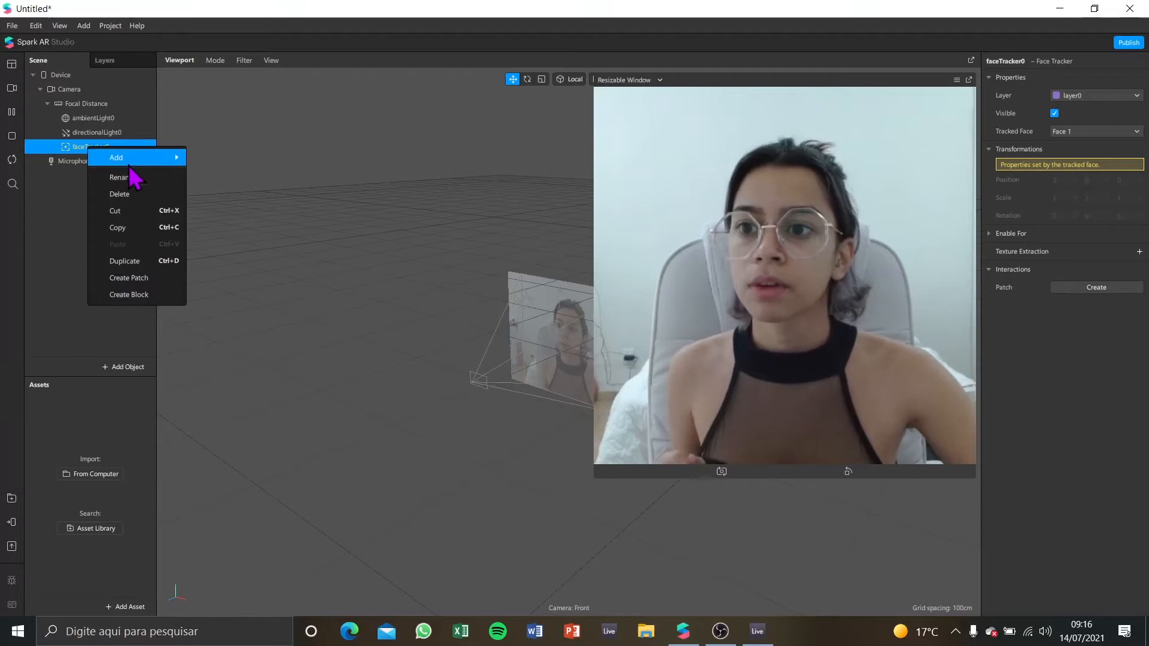
pyautogui.moveTo(134, 161)
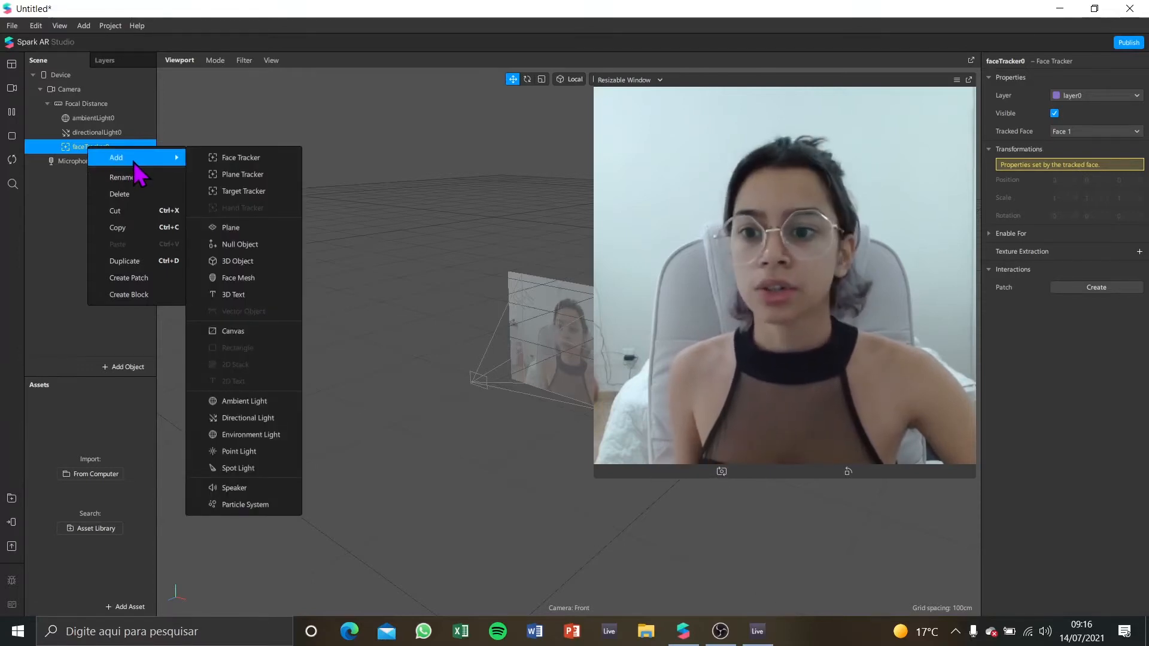
pyautogui.click(269, 281)
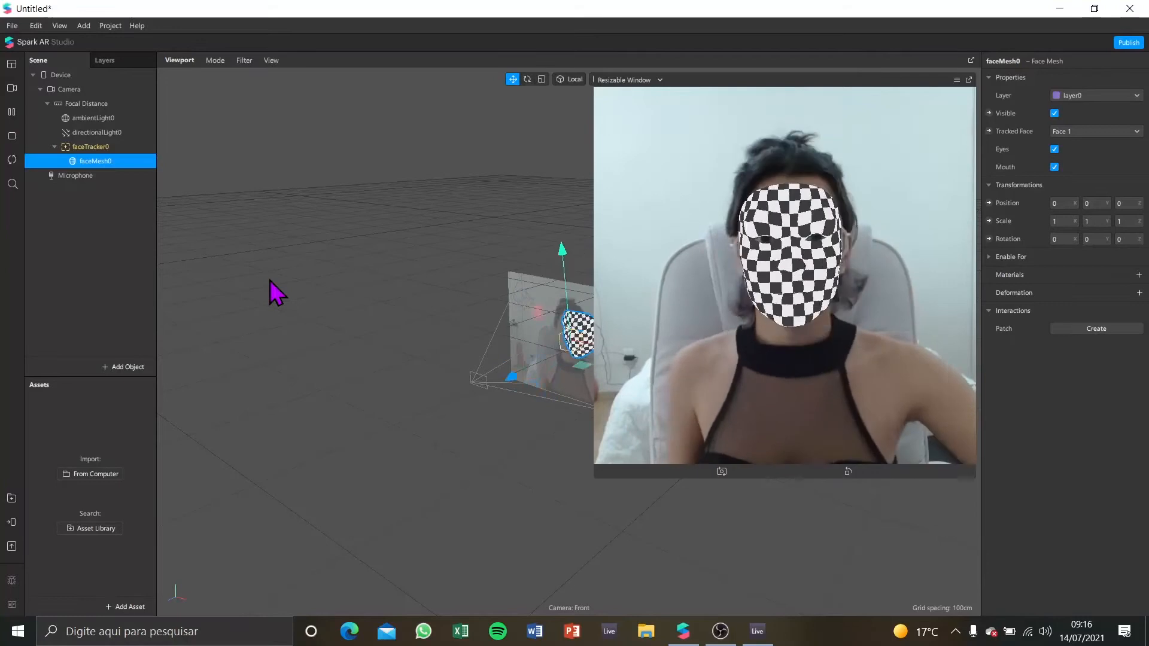
# Step: Rename the face mesh under the face tracker as RETOQUE
pyautogui.rightClick(112, 160)
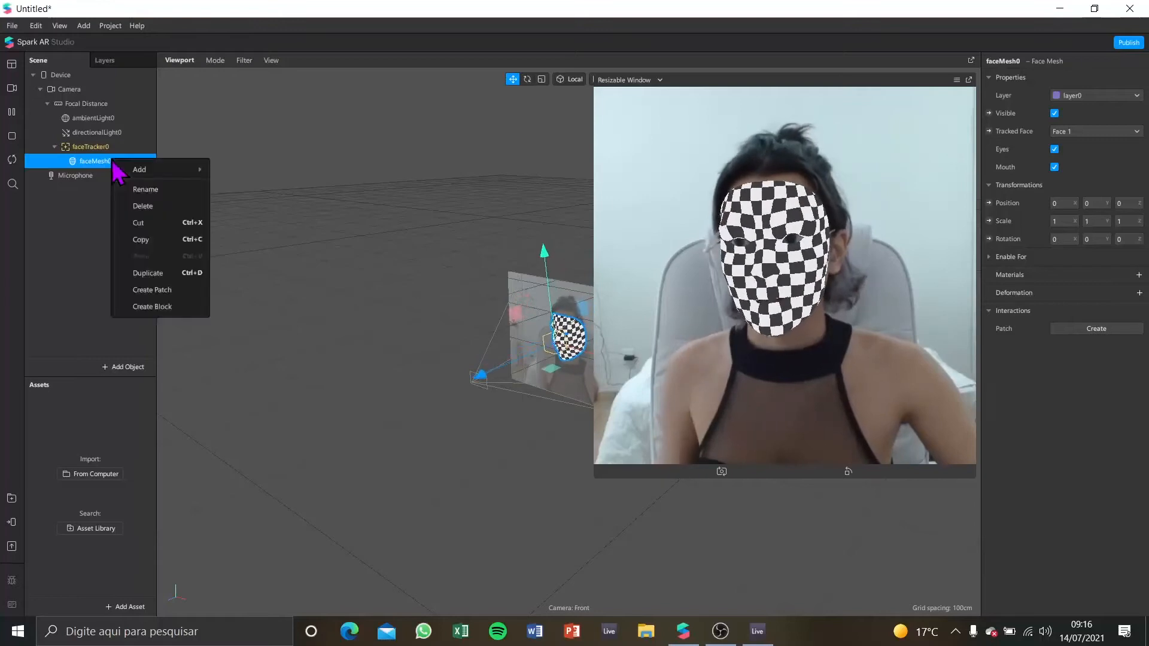
pyautogui.click(170, 192)
pyautogui.write('RETOQUE')
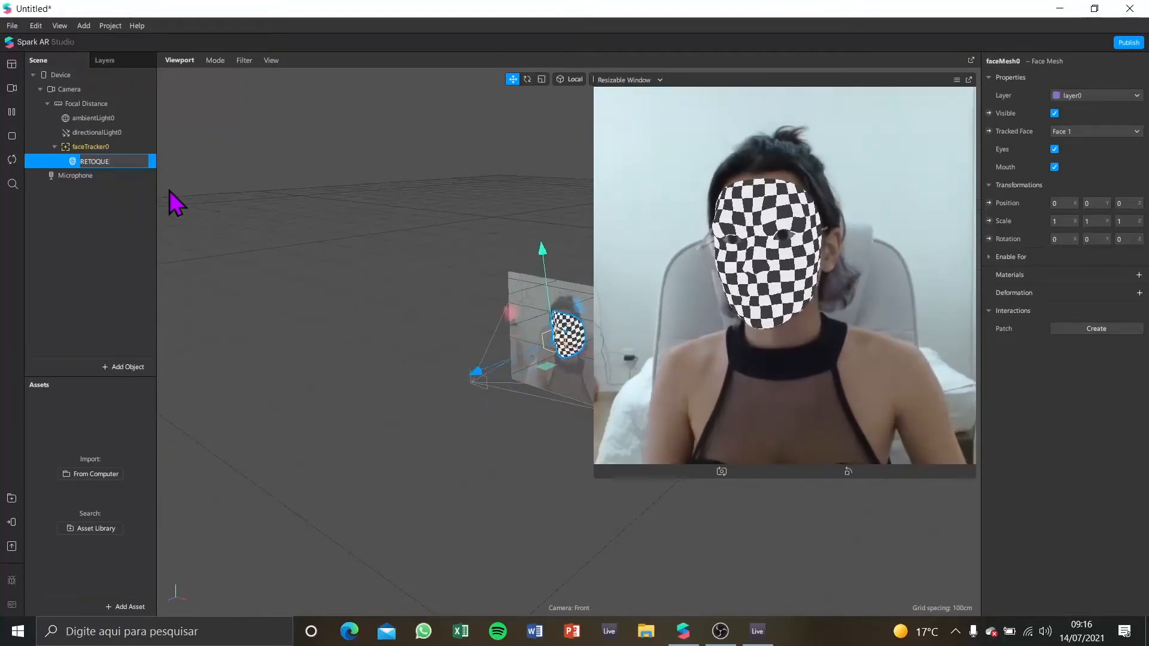
pyautogui.press('Return')
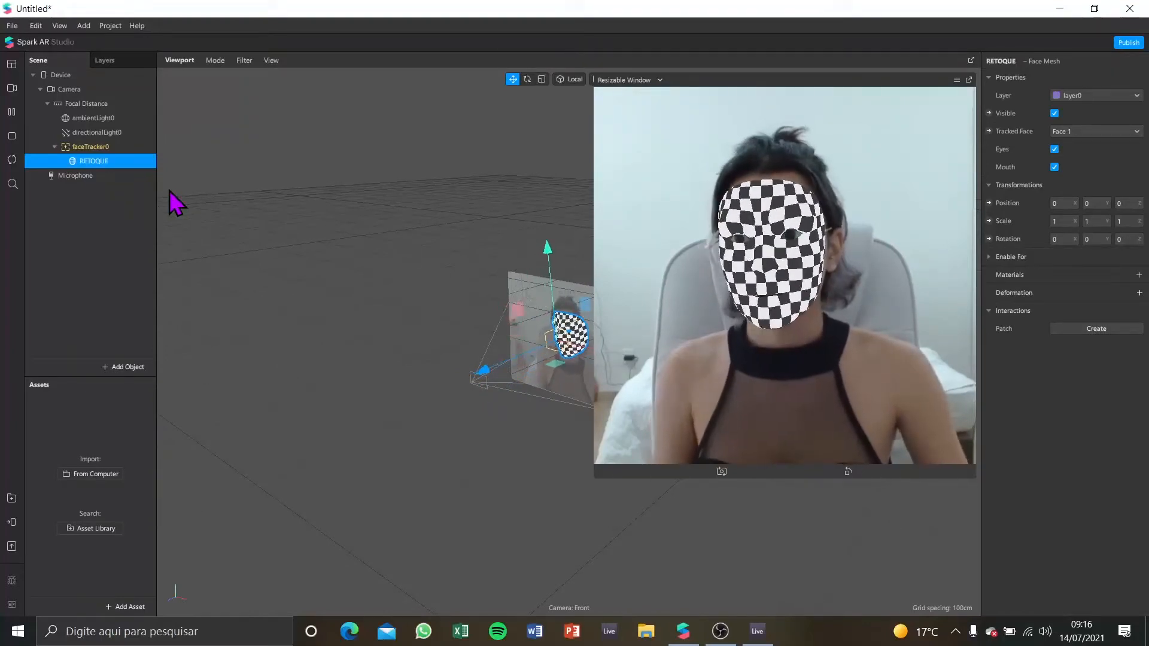
# Step: Reopen the face mesh's name for editing and enter RETOQUE again
pyautogui.doubleClick(109, 161)
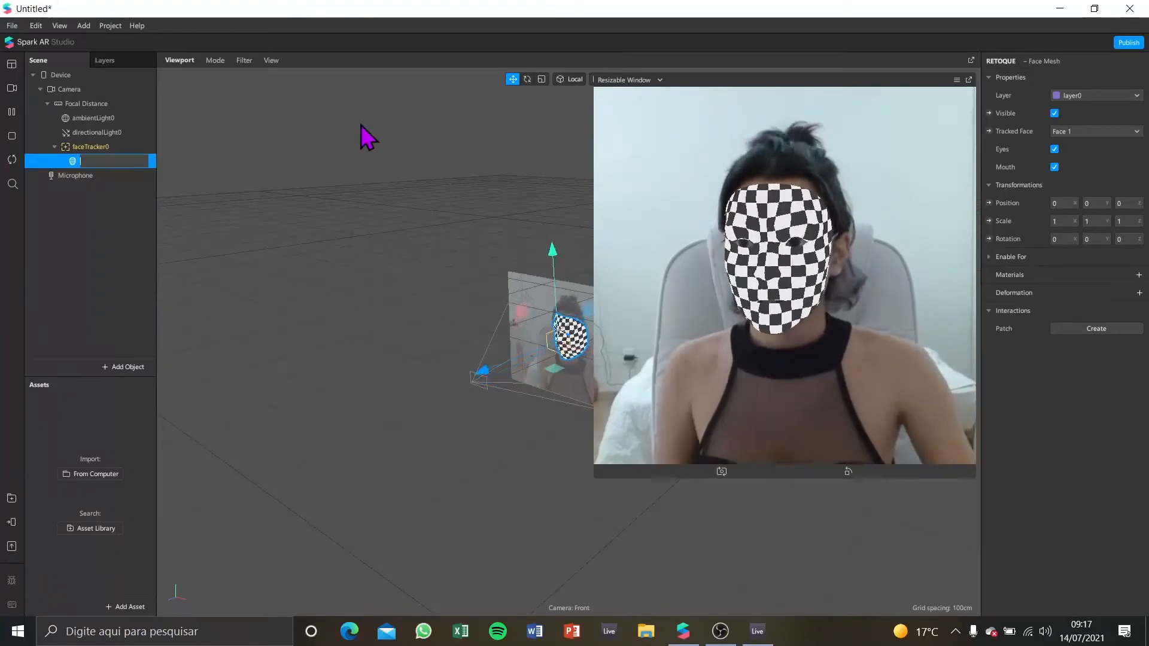
pyautogui.write('RE')
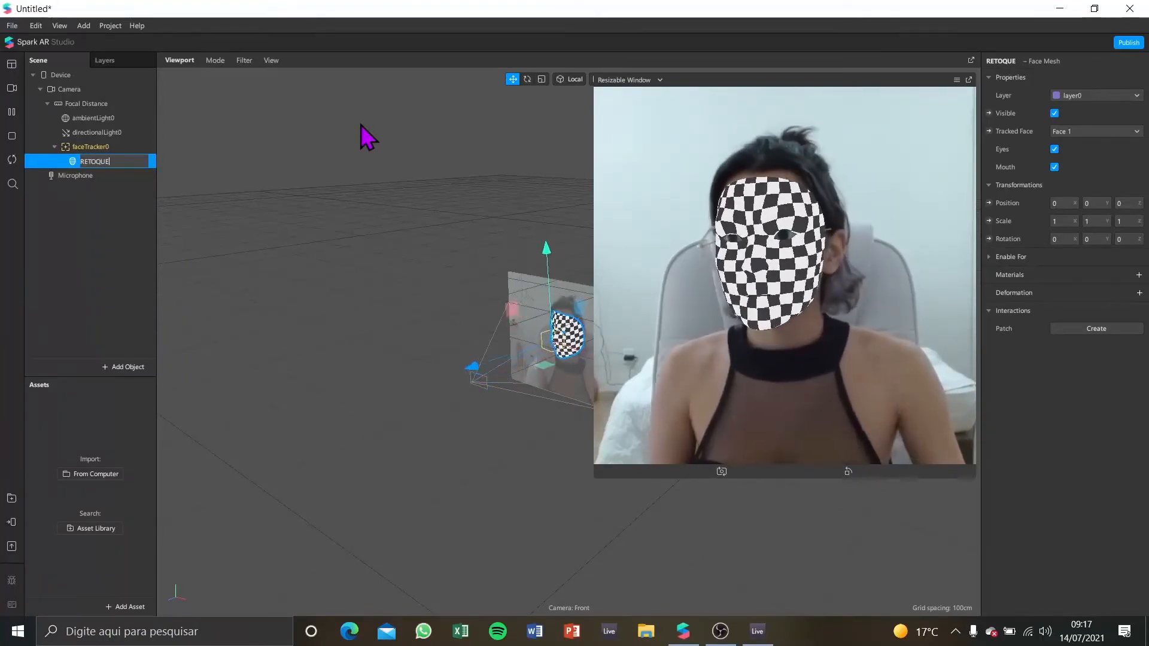
pyautogui.write('TOQUE')
pyautogui.press('Return')
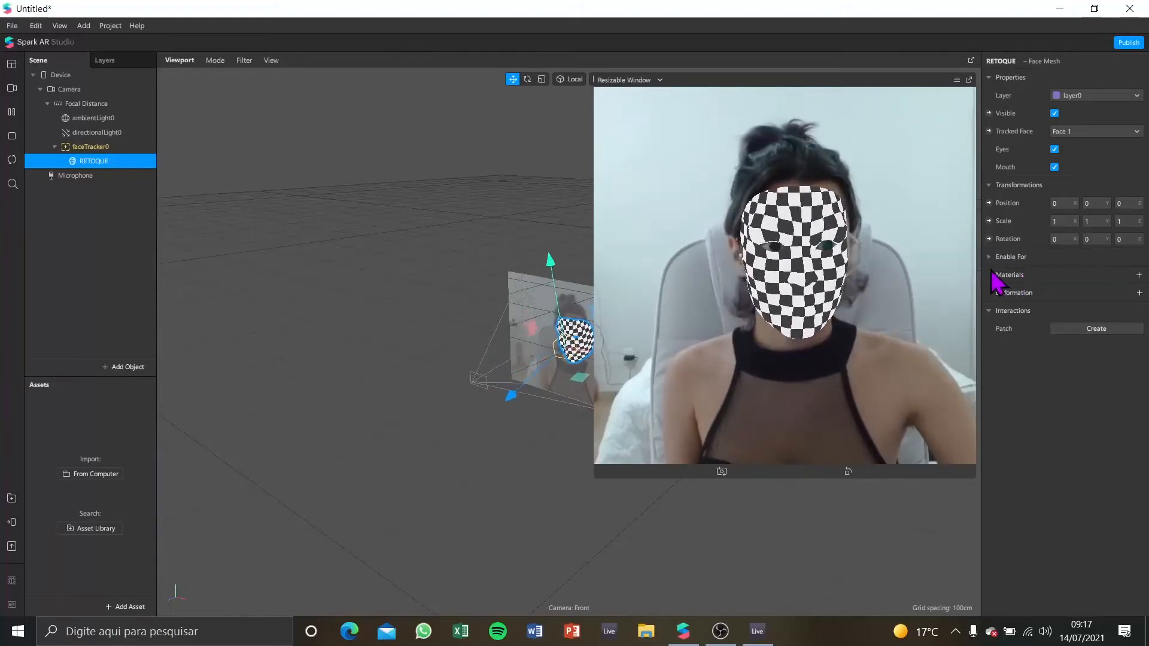
# Step: Create a new material on the RETOQUE face mesh and rename that material as retoque
pyautogui.click(1139, 275)
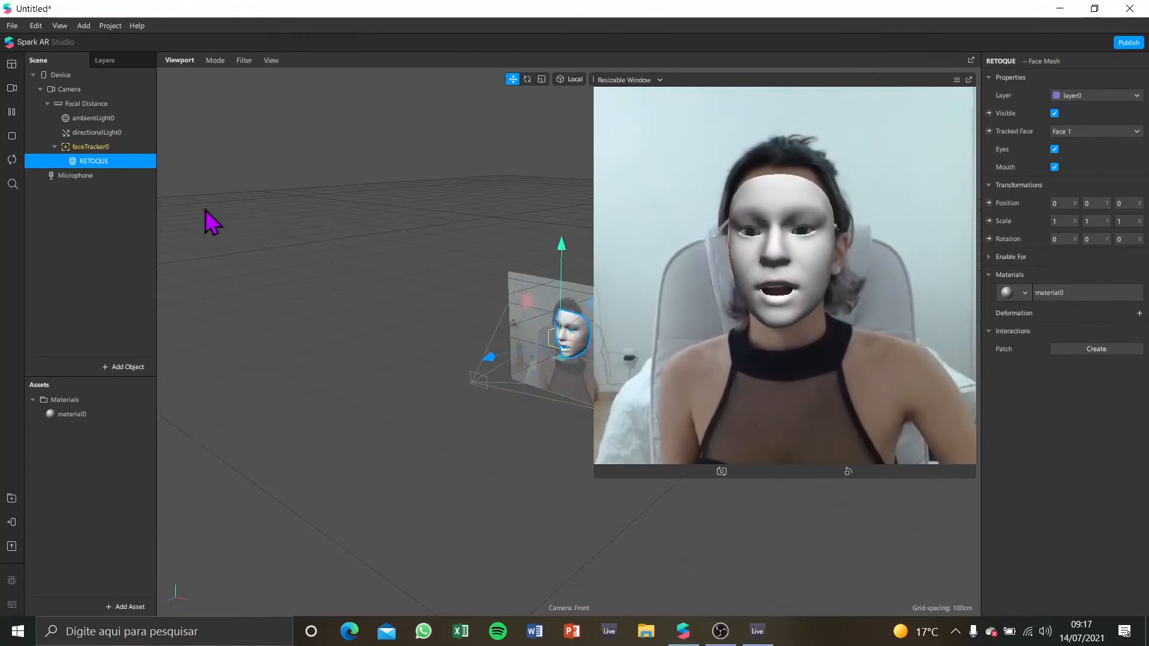
pyautogui.doubleClick(82, 415)
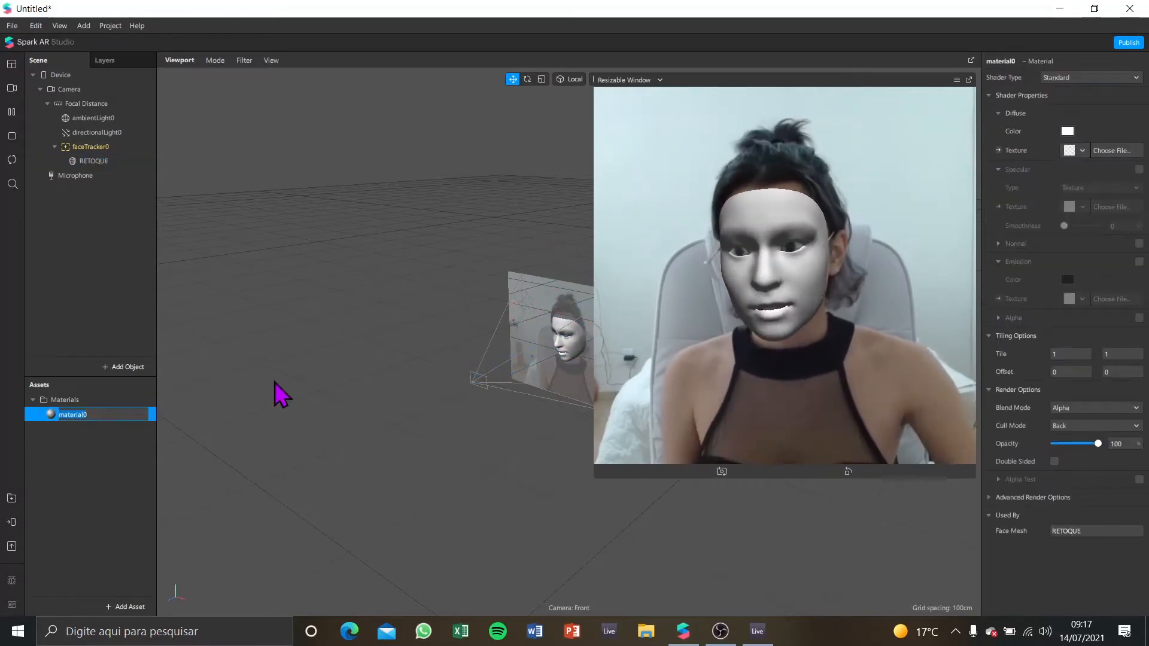
pyautogui.press('BackSpace')
pyautogui.write('toque')
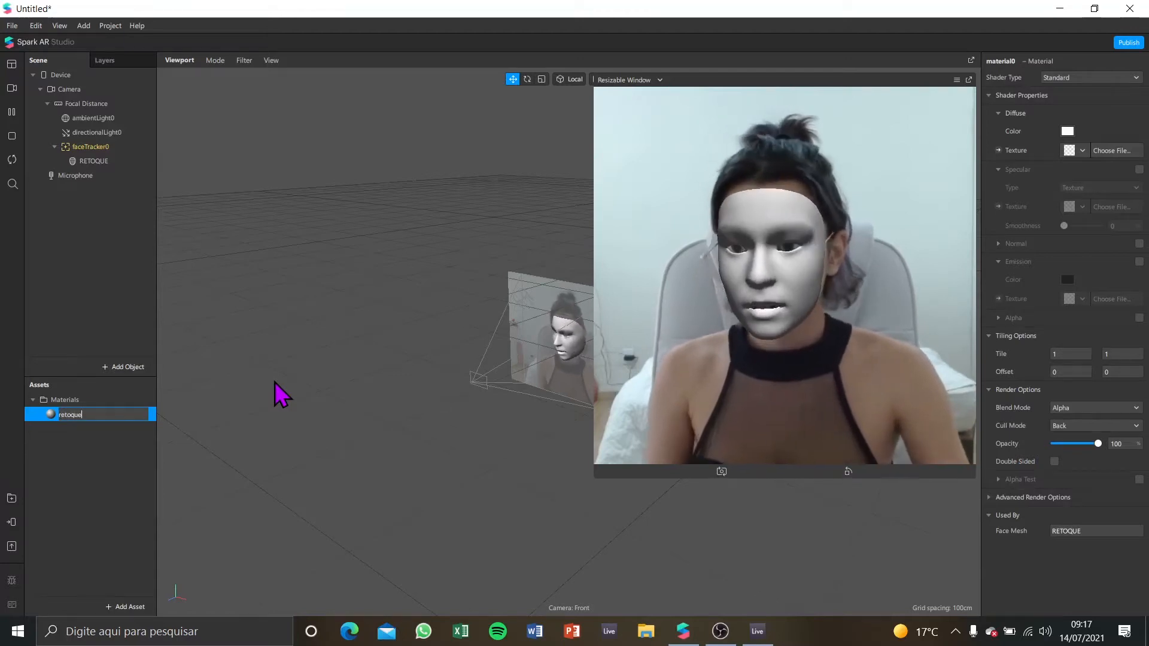
pyautogui.press('Return')
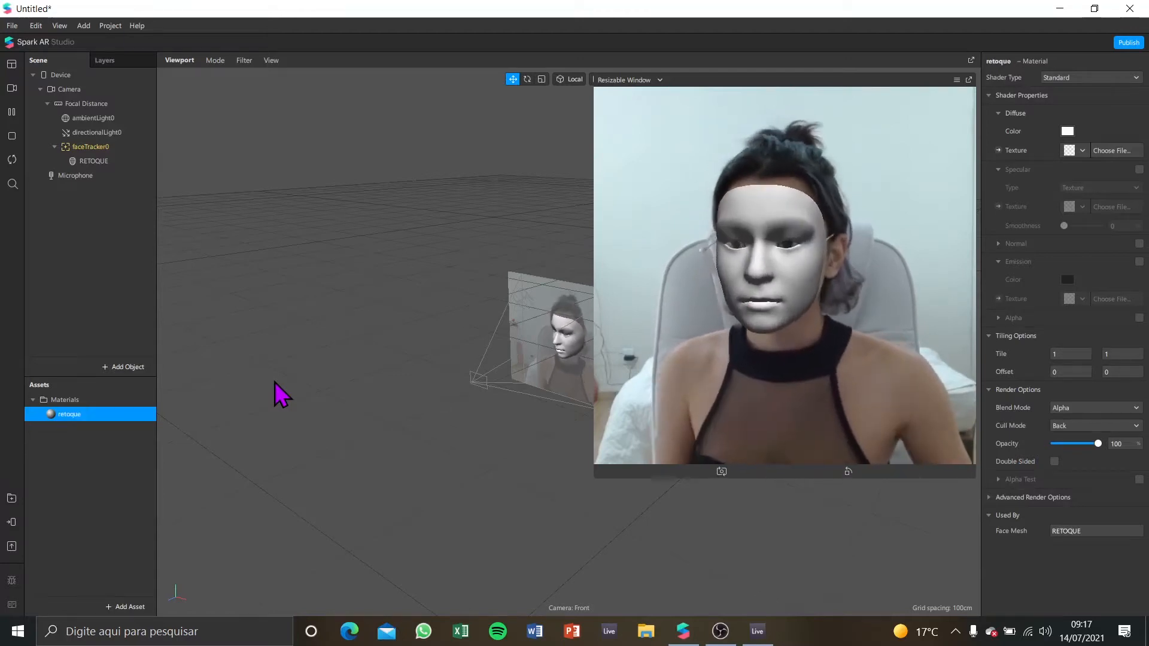
pyautogui.click(73, 504)
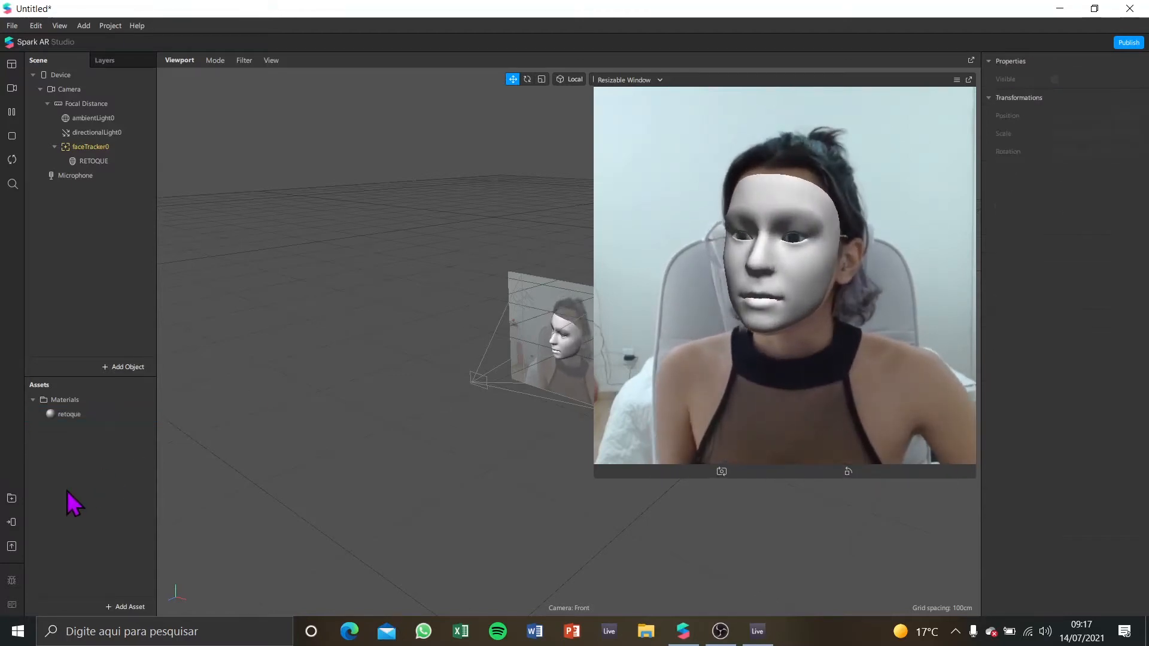
# Step: Change the shader type of the retoque material to Retouching
pyautogui.click(77, 413)
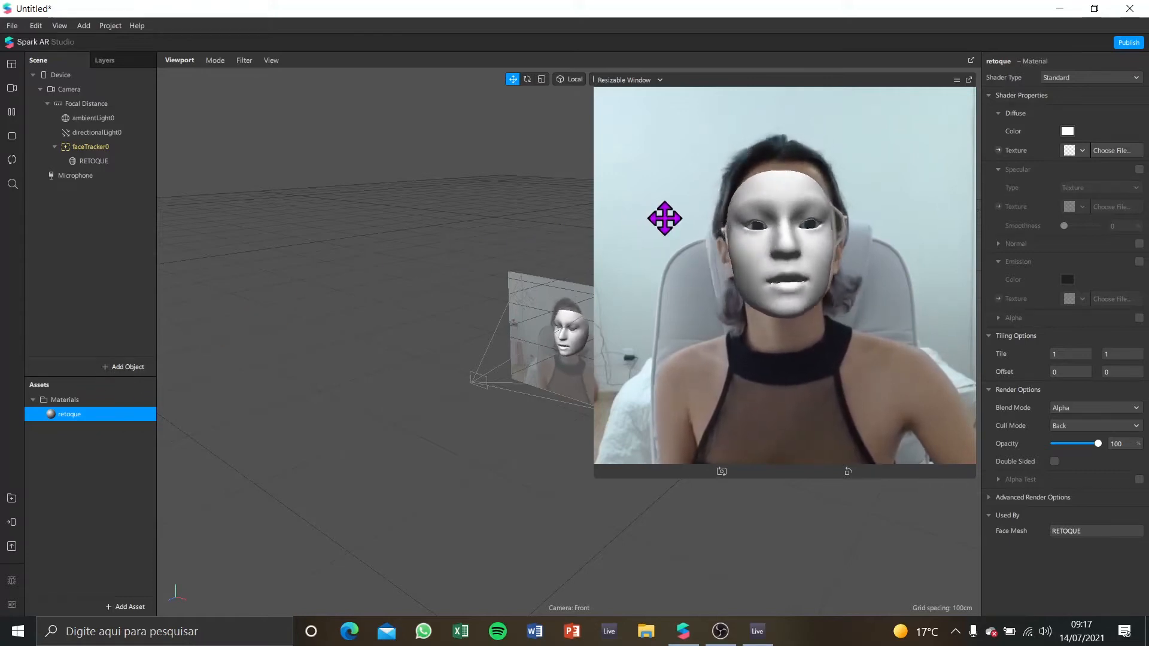
pyautogui.click(1073, 78)
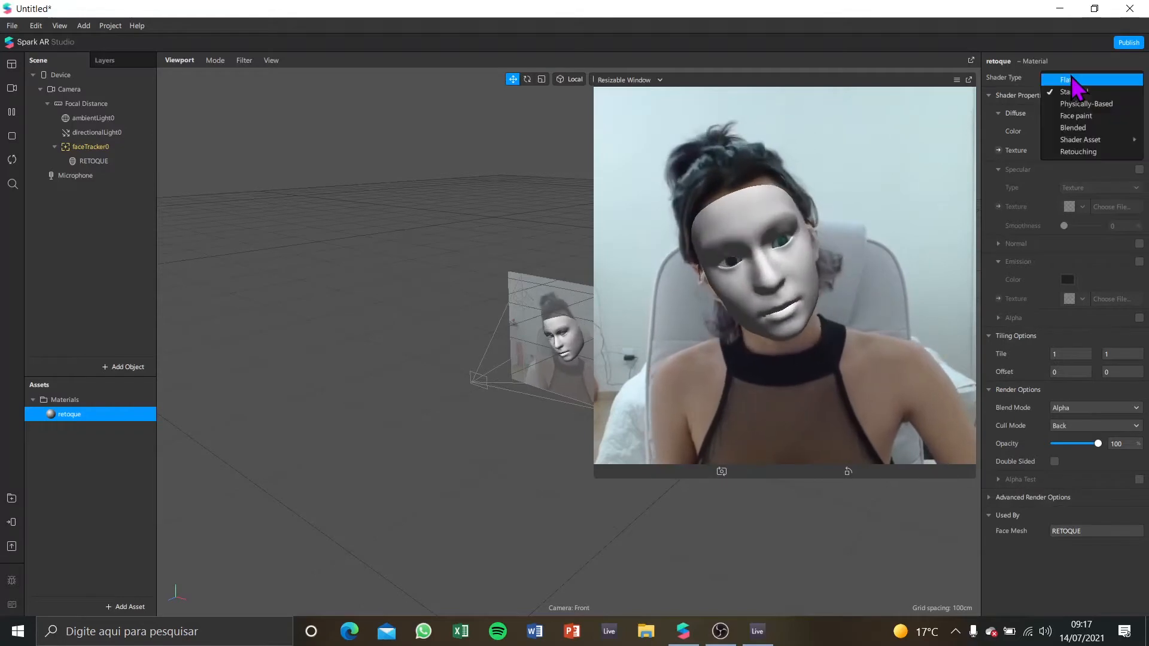
pyautogui.click(1093, 151)
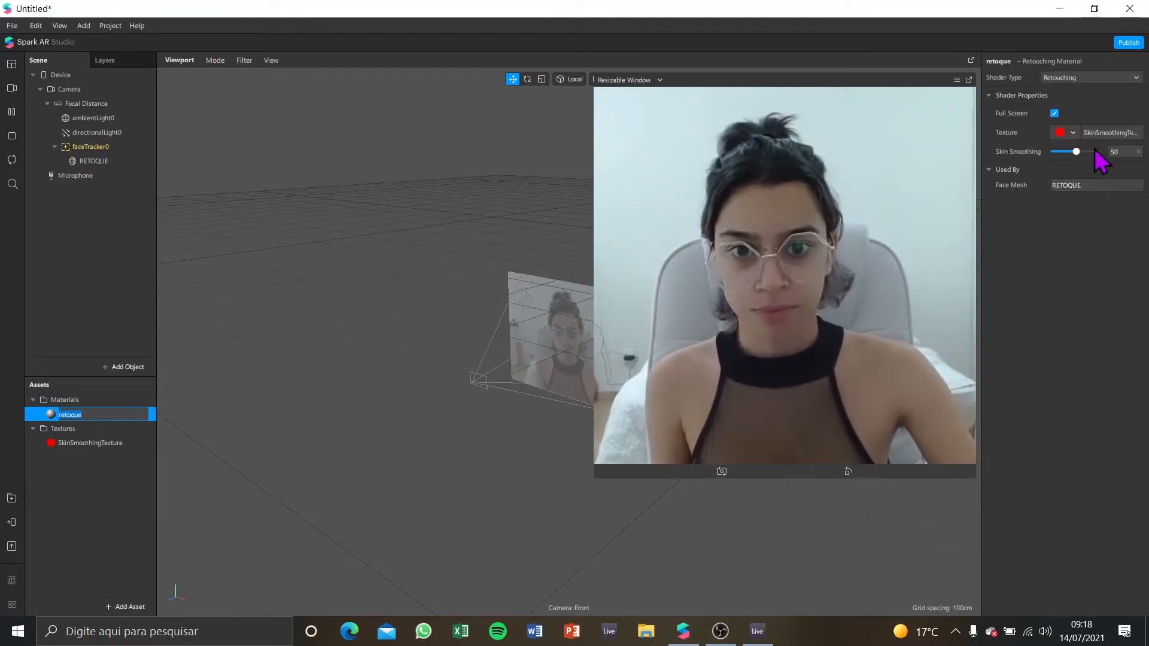
# Step: Try full skin smoothing on the retoque material, and finally set it to 20%
pyautogui.moveTo(1075, 152)
pyautogui.mouseDown()
pyautogui.moveTo(1111, 151)
pyautogui.moveTo(995, 152)
pyautogui.moveTo(1142, 168)
pyautogui.moveTo(1032, 161)
pyautogui.moveTo(1107, 145)
pyautogui.moveTo(1041, 154)
pyautogui.moveTo(1098, 150)
pyautogui.moveTo(1044, 159)
pyautogui.moveTo(1089, 151)
pyautogui.mouseUp()
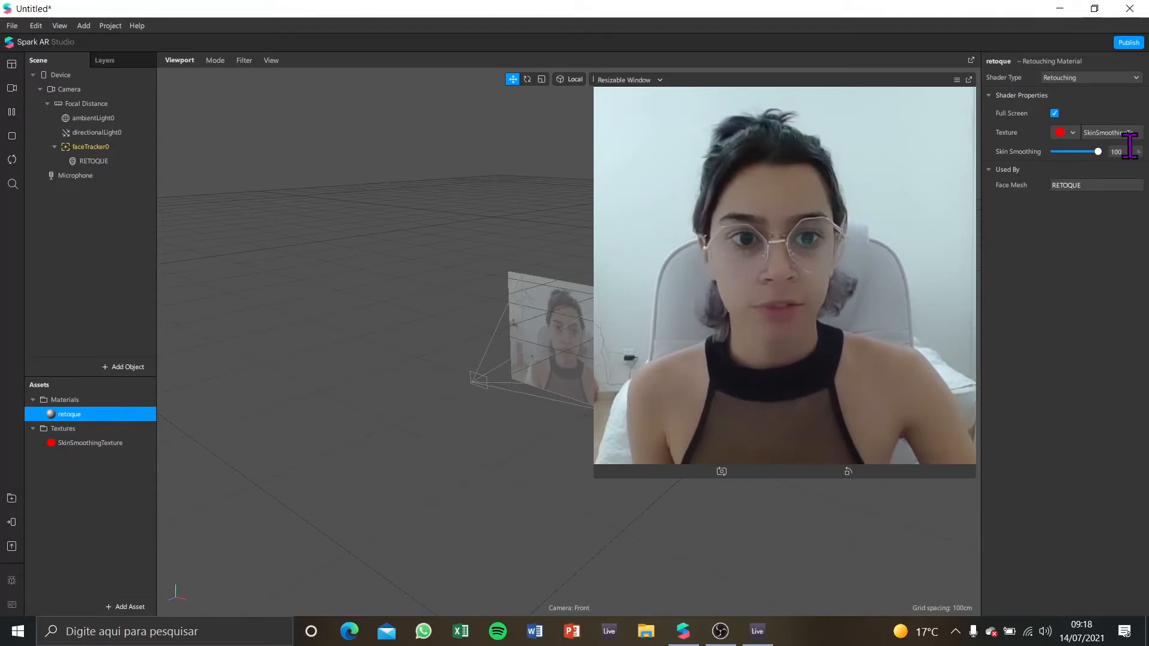
pyautogui.press('BackSpace')
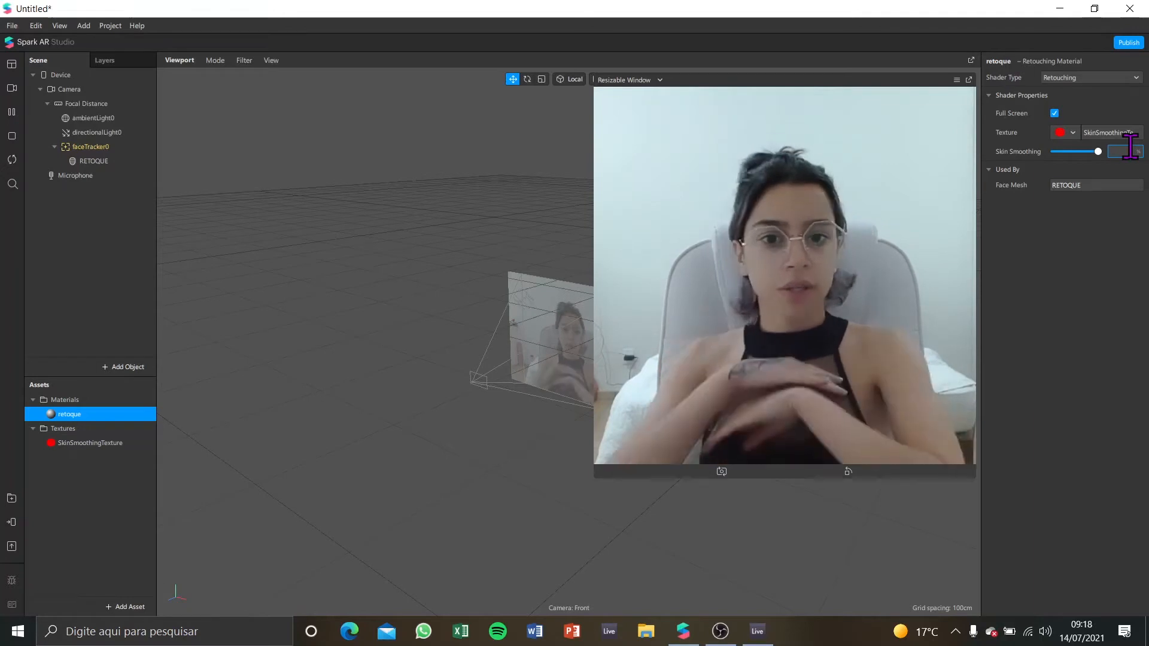
pyautogui.write('20')
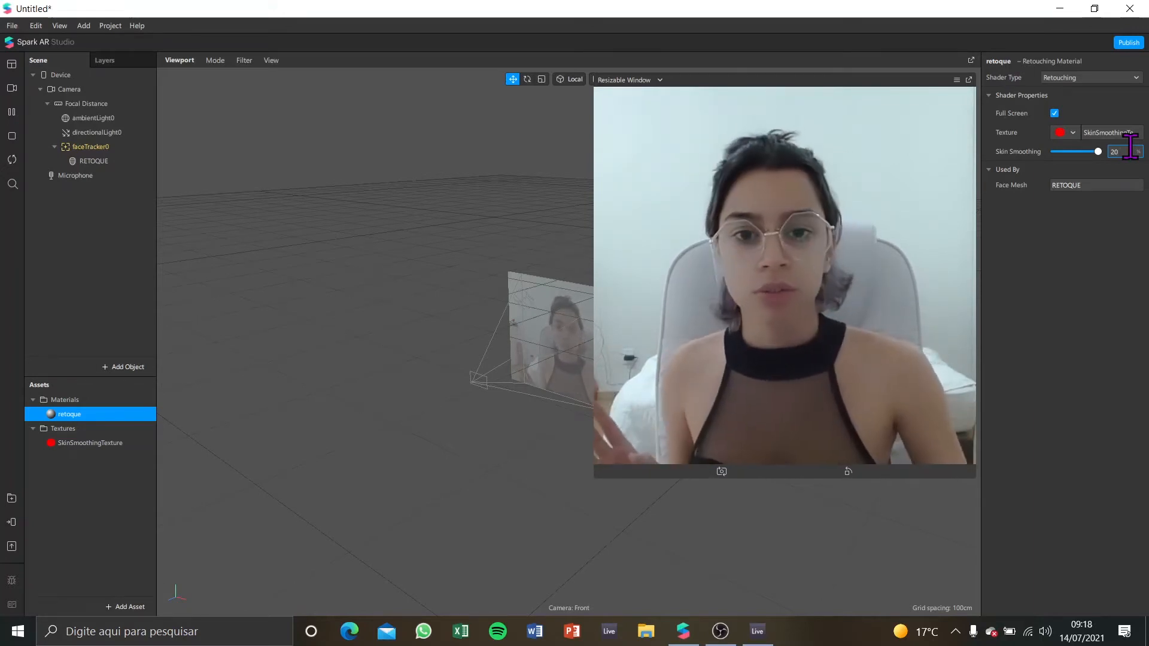
pyautogui.press('Return')
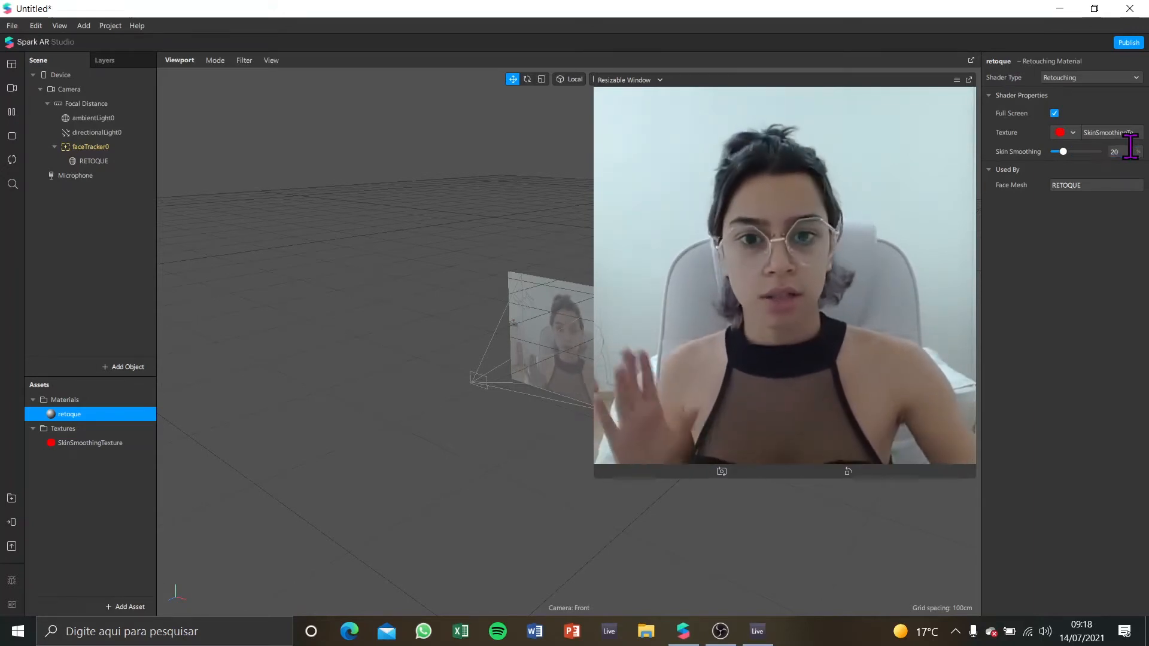
pyautogui.click(414, 584)
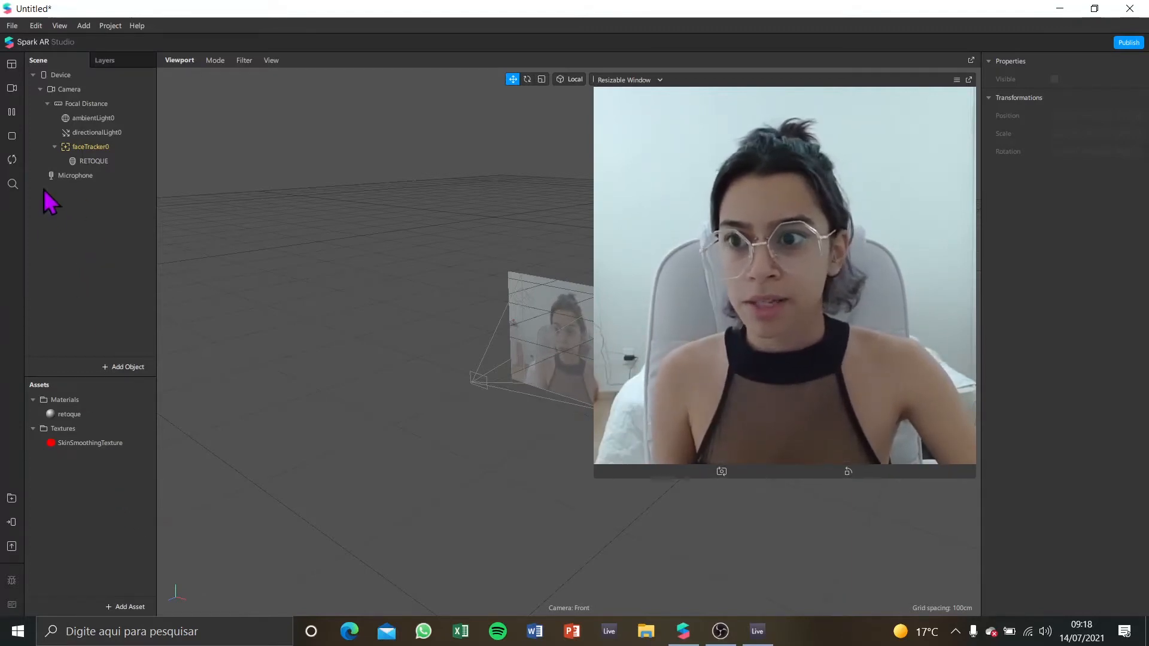
pyautogui.rightClick(123, 148)
pyautogui.moveTo(162, 159)
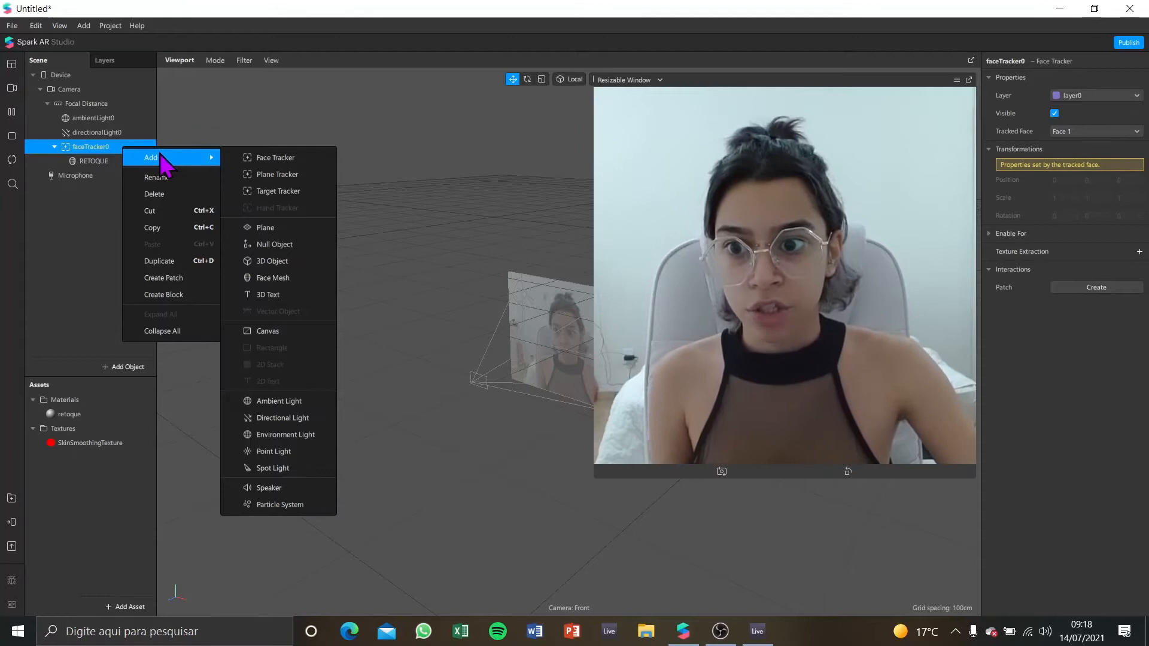
pyautogui.click(286, 277)
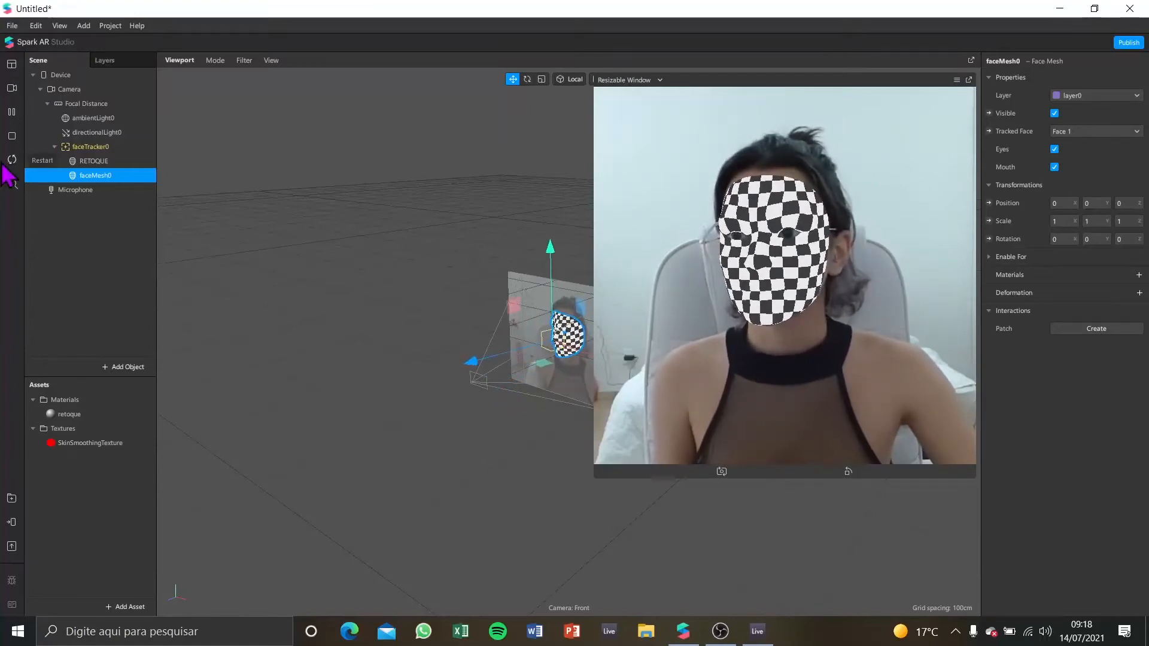
pyautogui.rightClick(91, 179)
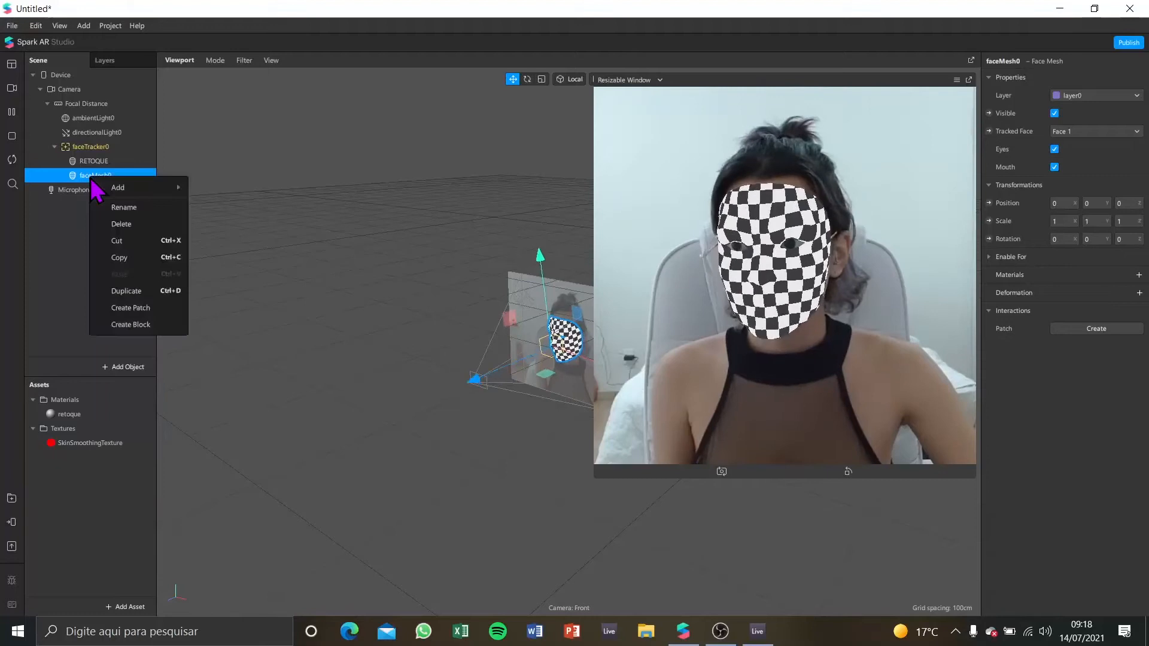
pyautogui.click(138, 223)
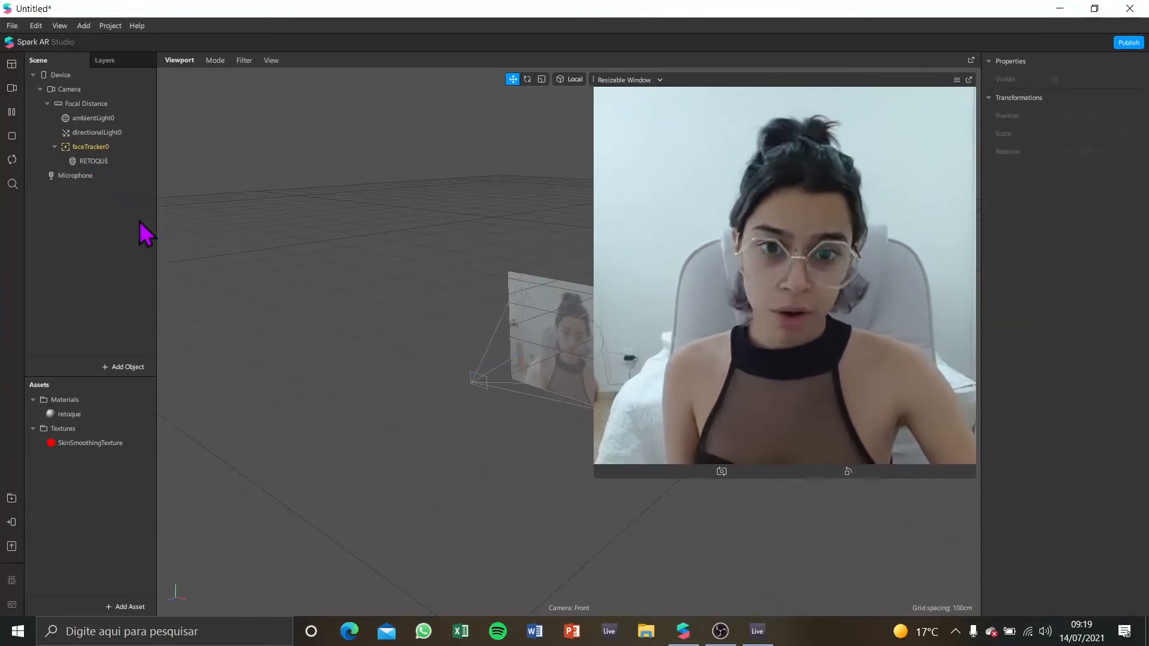
# Step: Add a new Face Mesh object to the scene and nest it under faceTracker0
pyautogui.click(138, 371)
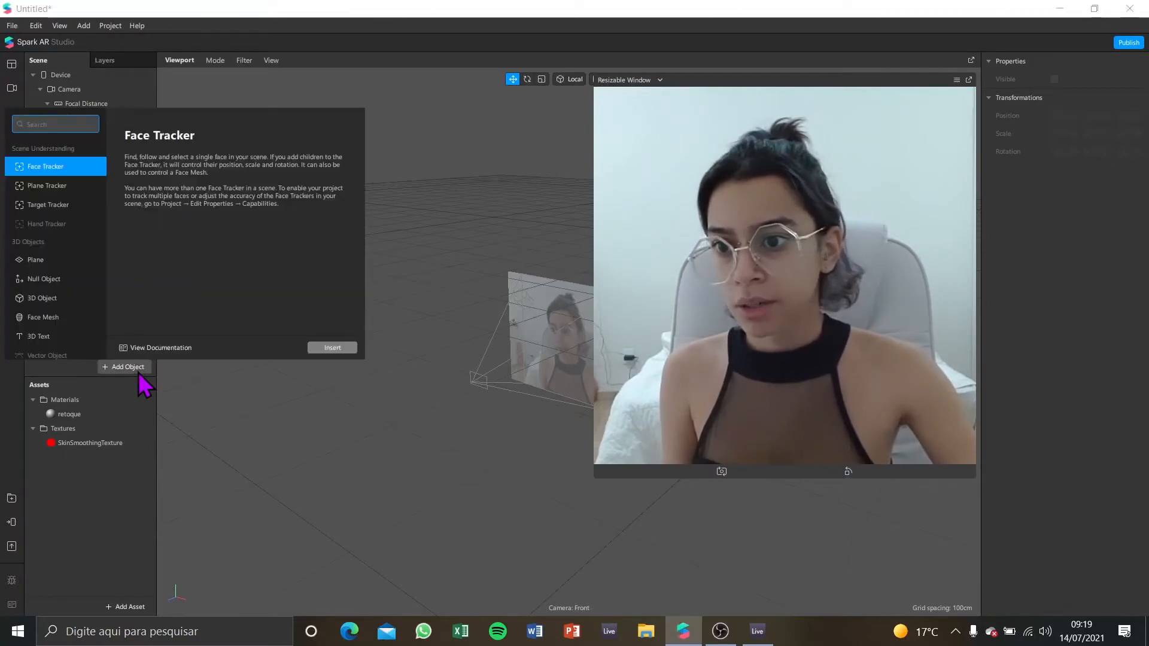
pyautogui.click(81, 319)
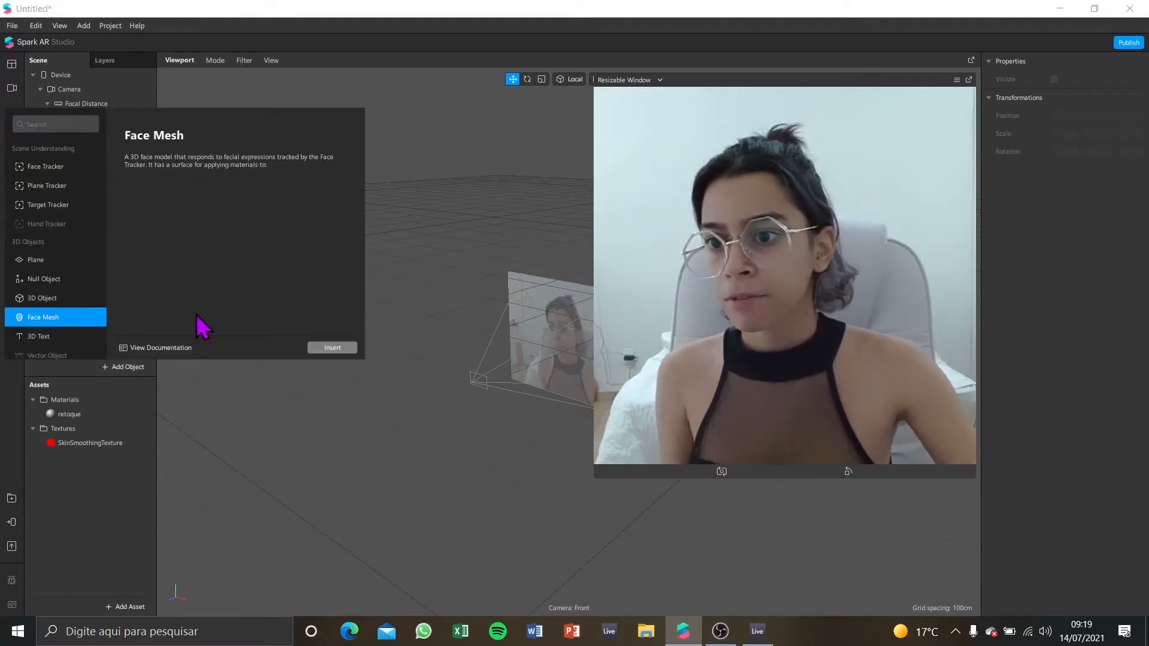
pyautogui.click(333, 348)
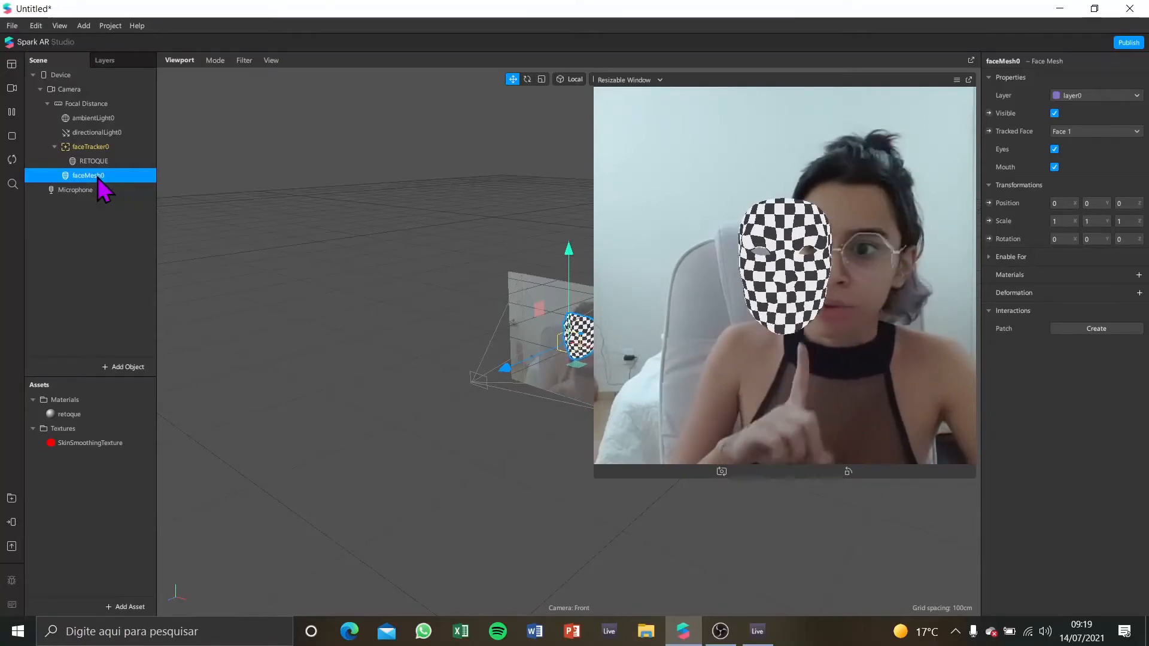
pyautogui.moveTo(98, 177); pyautogui.dragTo(116, 147)
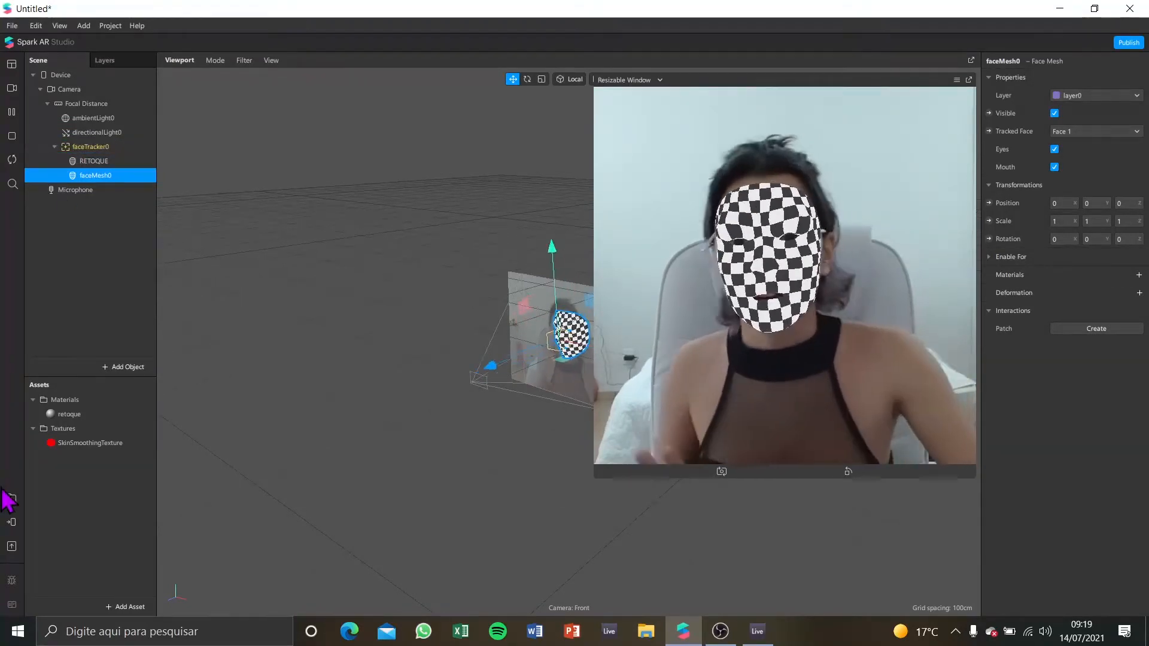
# Step: Rename the new face mesh under the face tracker as CONTORNO
pyautogui.doubleClick(138, 179)
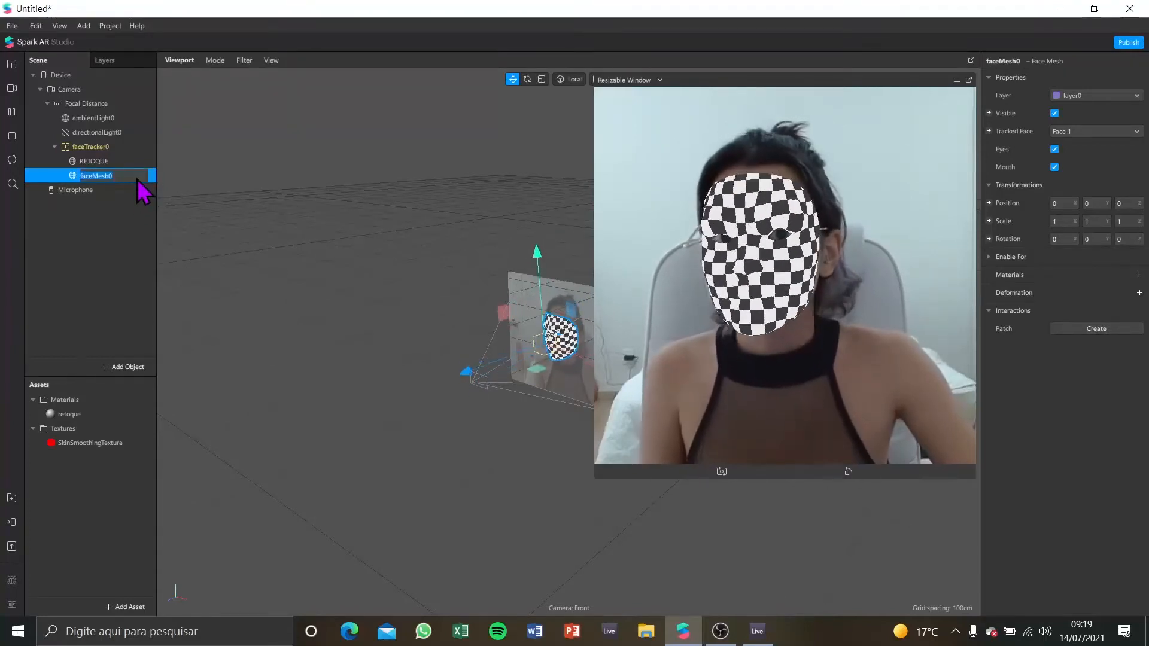
pyautogui.press('BackSpace')
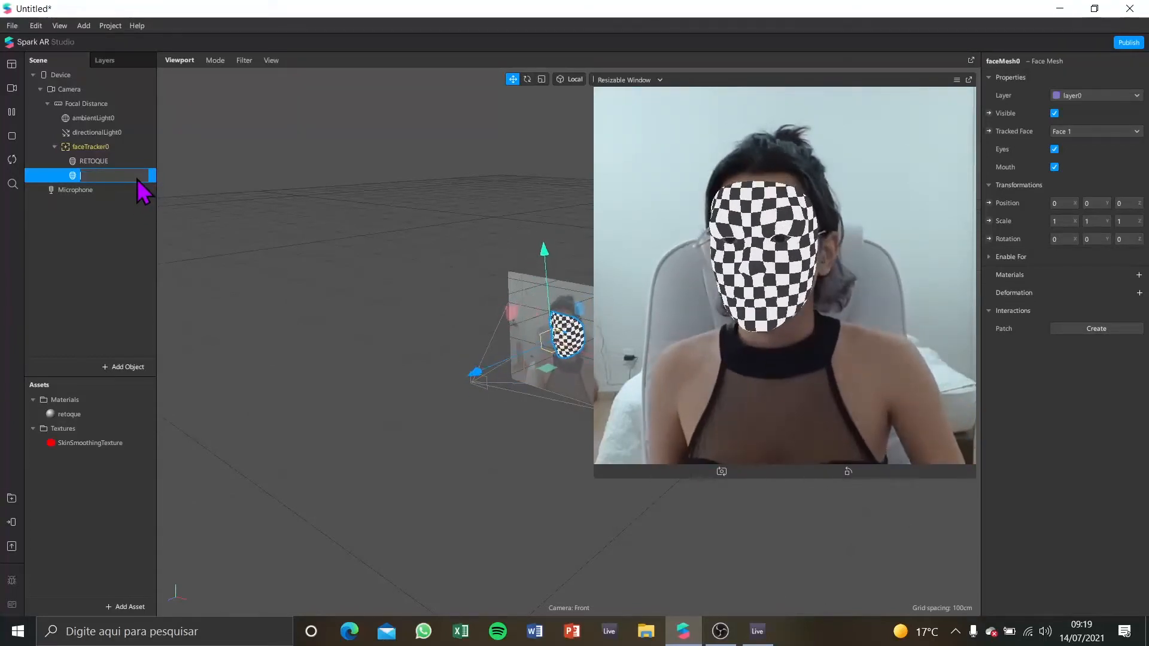
pyautogui.write('C')
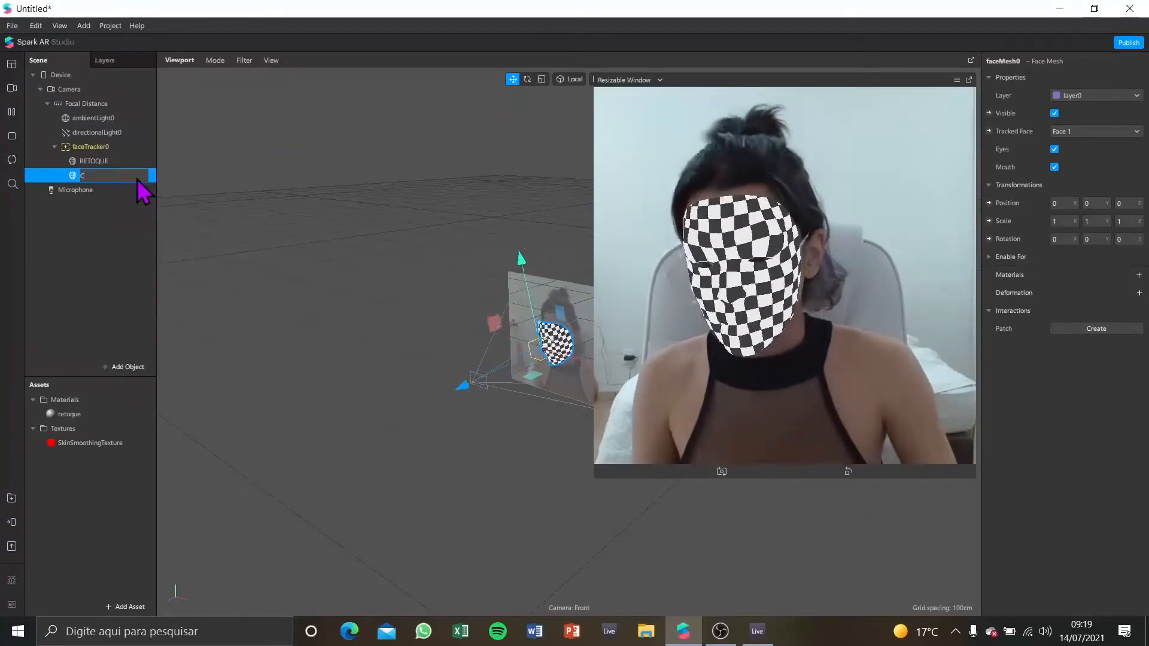
pyautogui.write('ONTORNO')
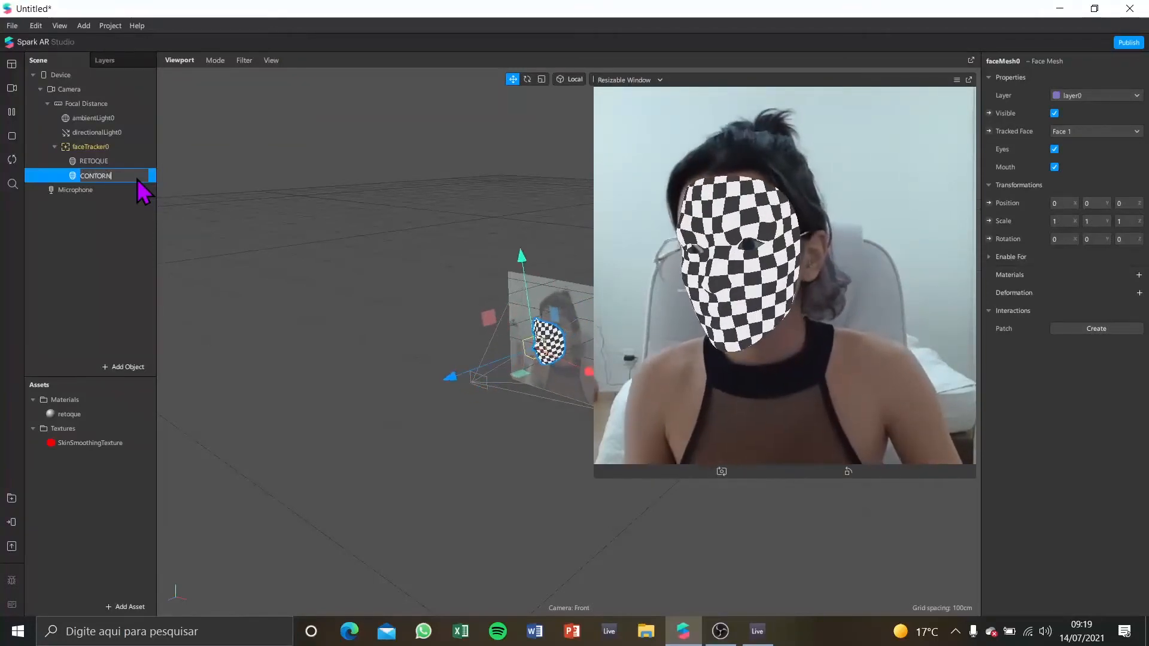
pyautogui.press('Return')
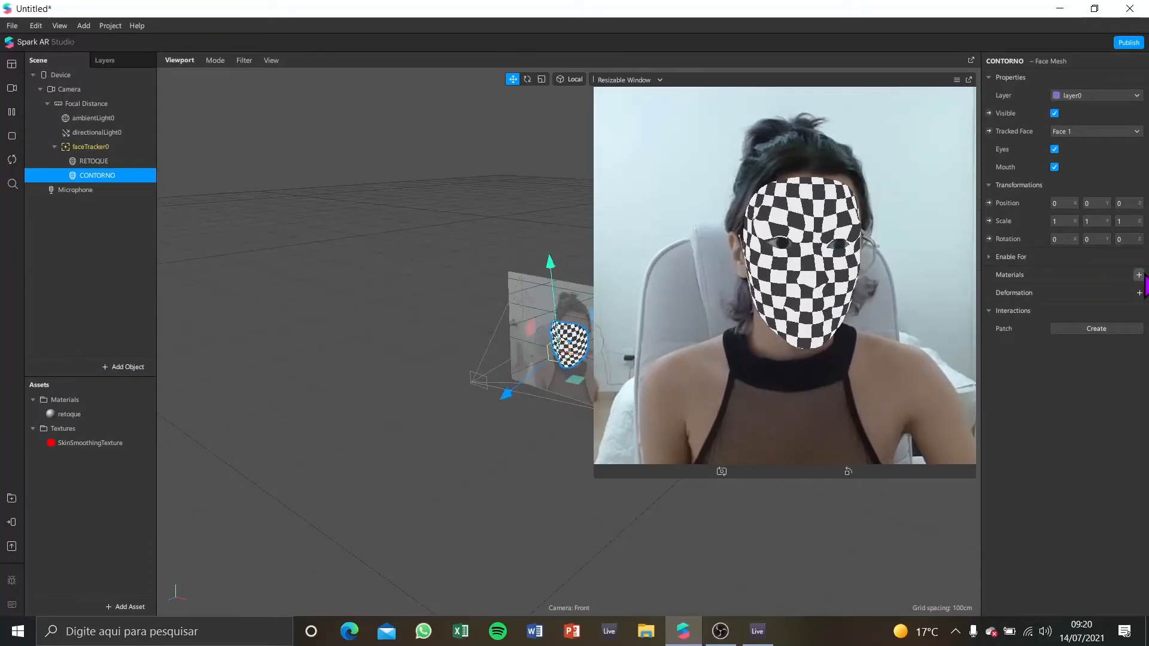
# Step: Create a new material on the CONTORNO face mesh and rename that material as contorno
pyautogui.click(1139, 275)
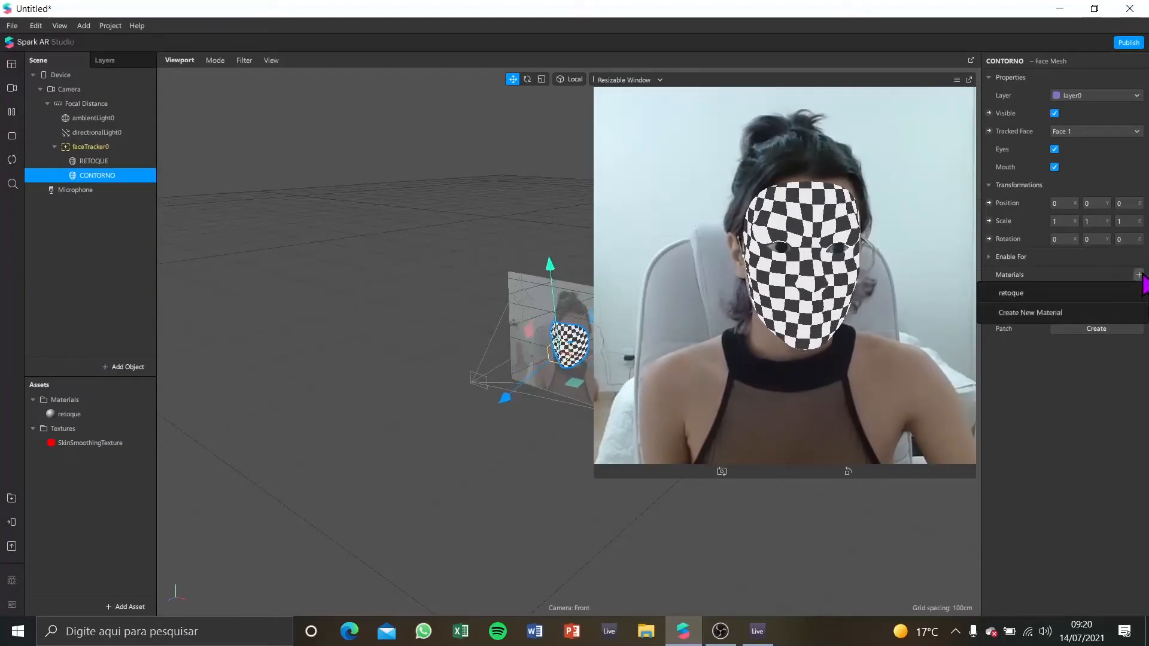
pyautogui.click(1101, 315)
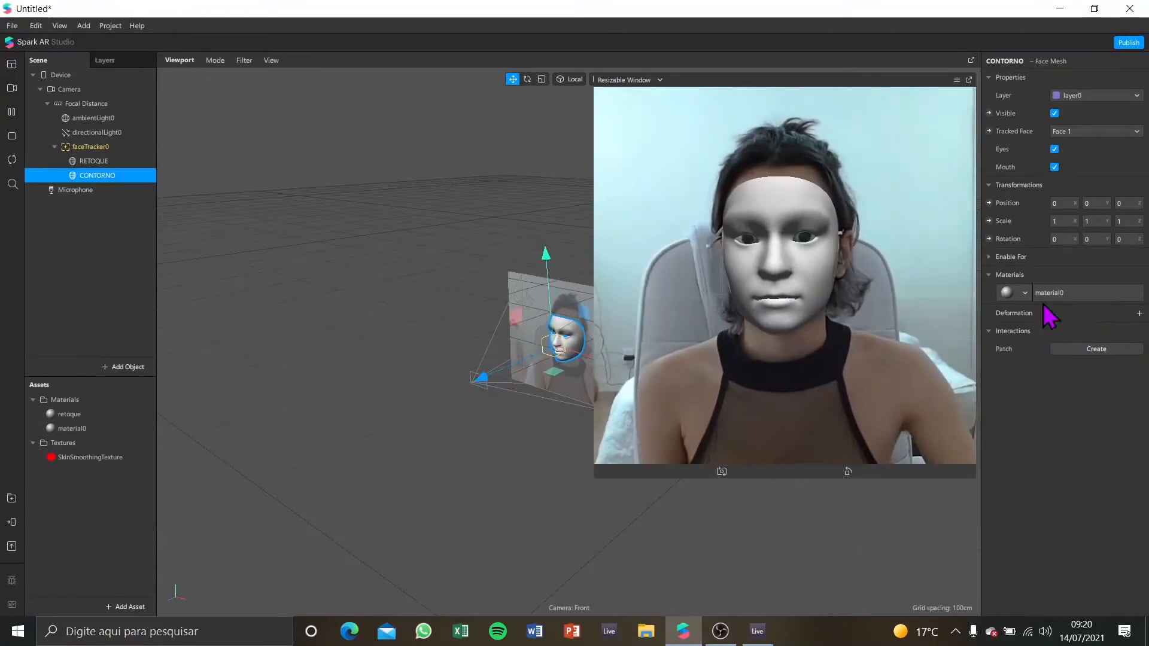
pyautogui.click(117, 429)
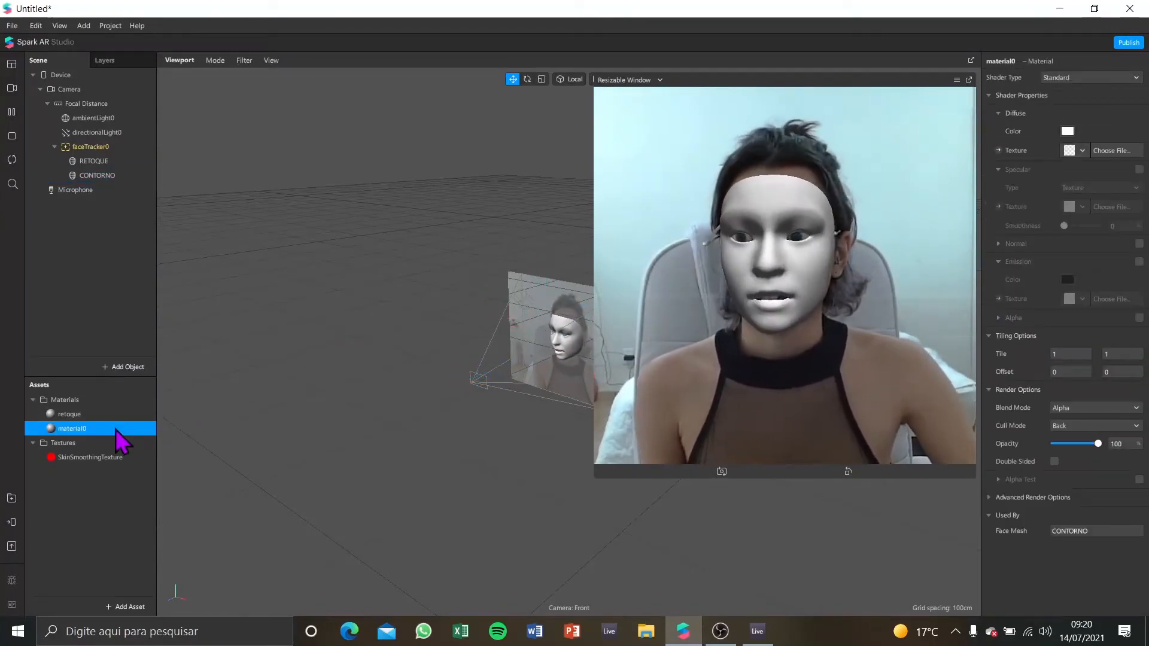
pyautogui.doubleClick(116, 429)
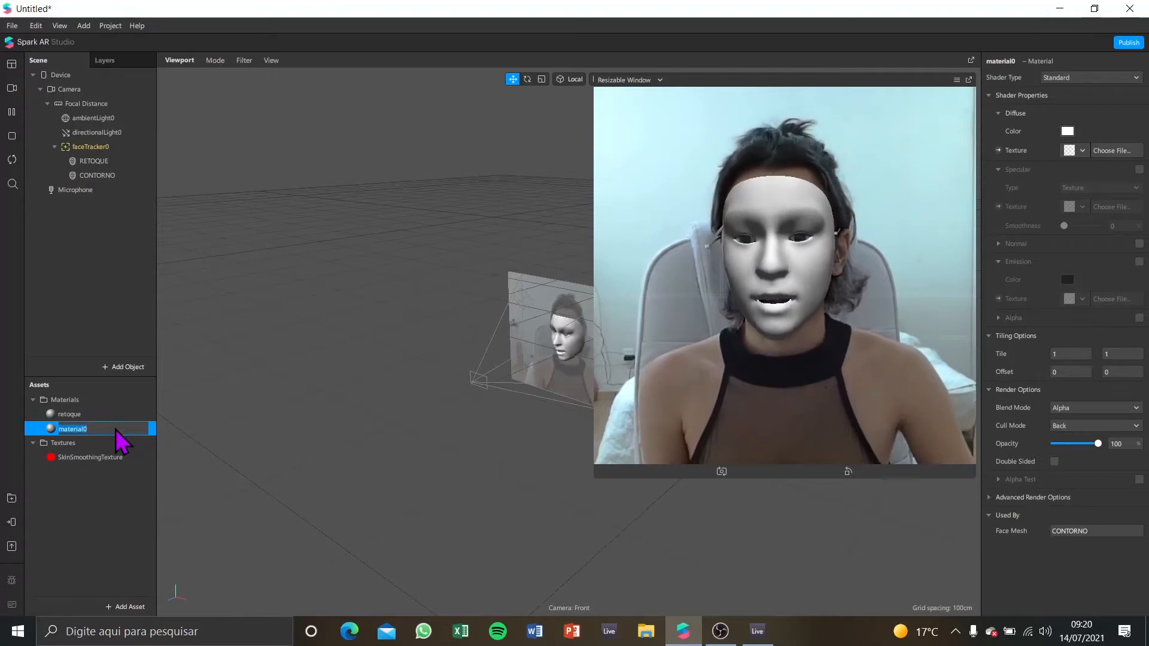
pyautogui.press('BackSpace')
pyautogui.write('contorn')
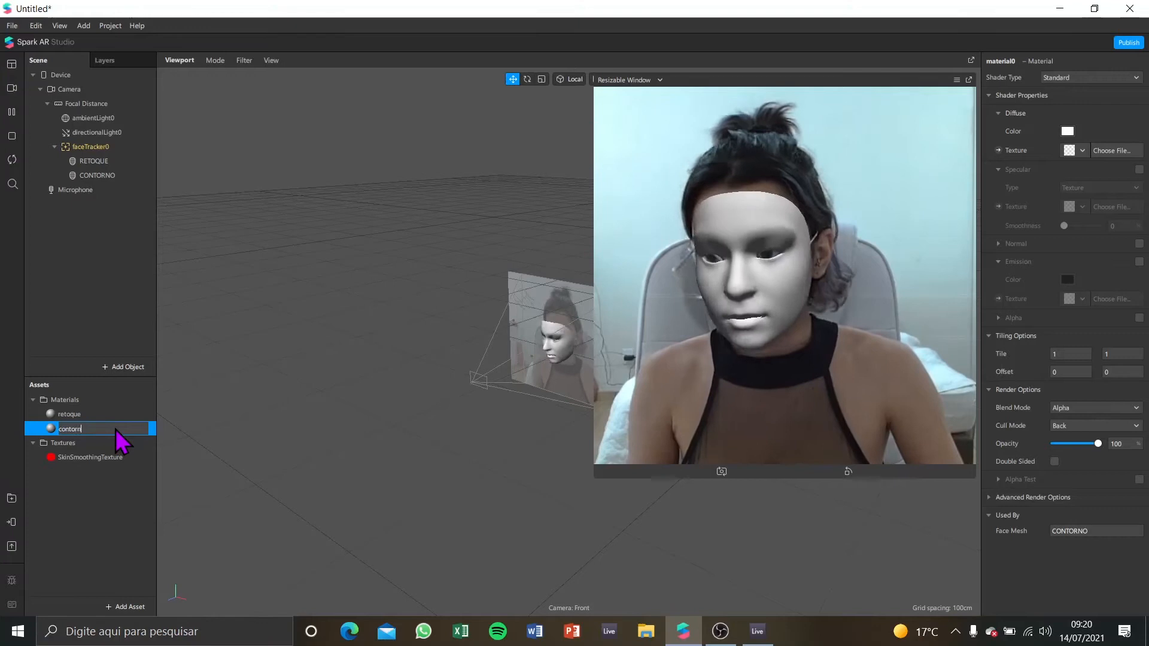
pyautogui.write('o')
pyautogui.press('Return')
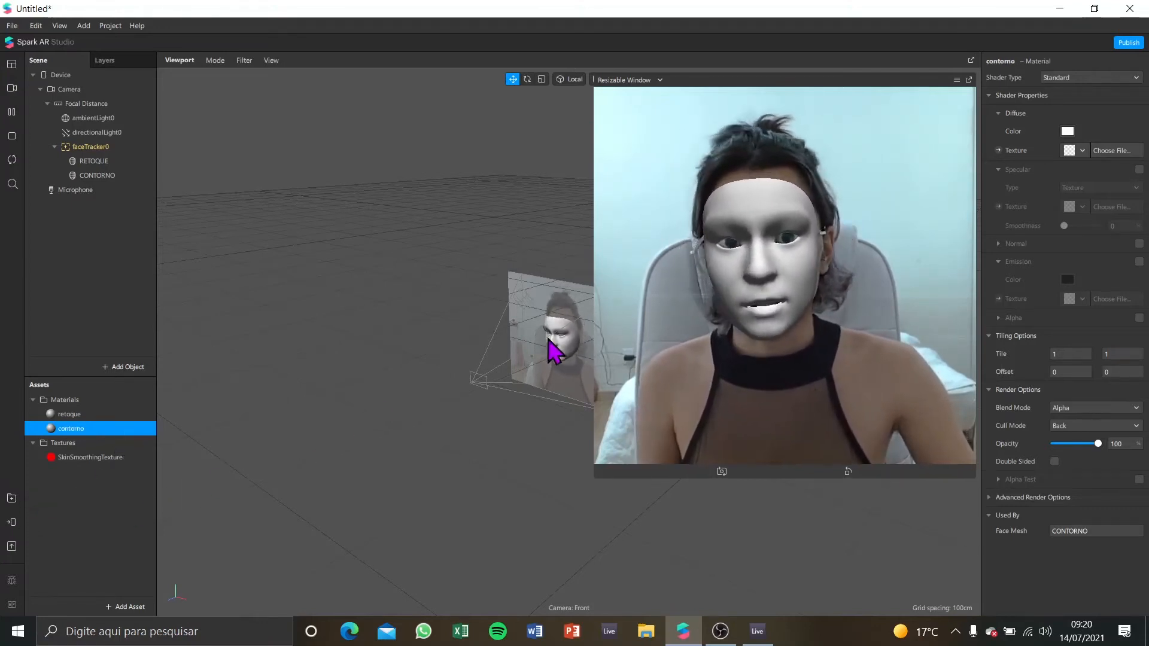
# Step: Change the contorno material's shader type to Flat and import Contorno nariz from the Arquivos Maquiagem Contorno folder as its texture
pyautogui.click(1071, 82)
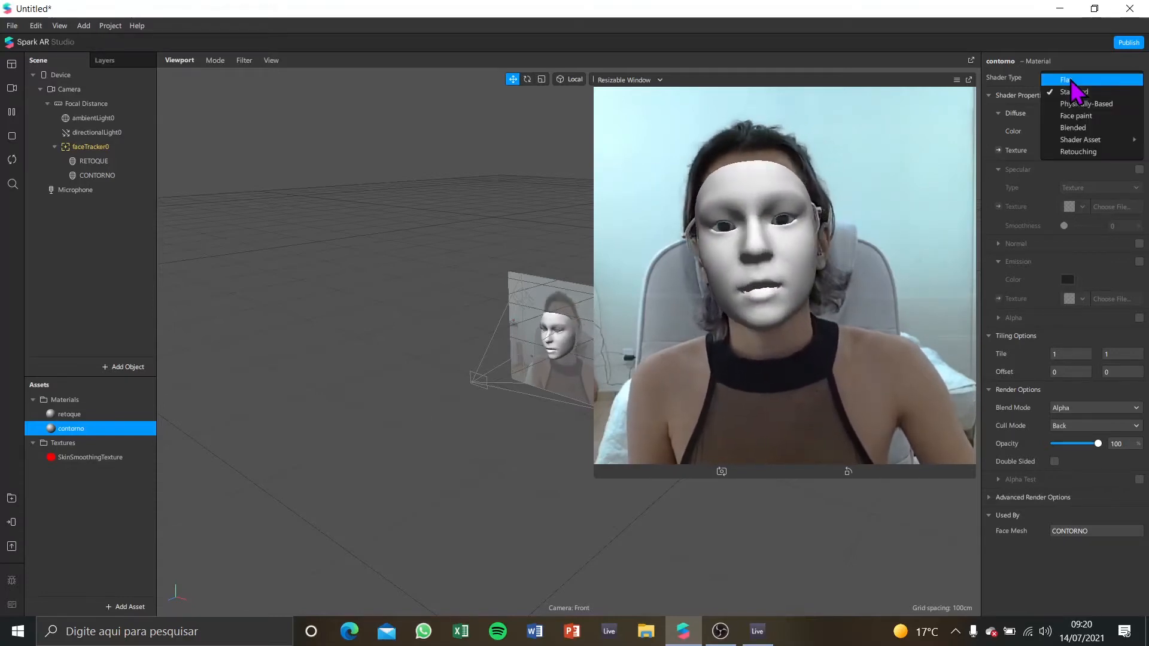
pyautogui.click(1070, 80)
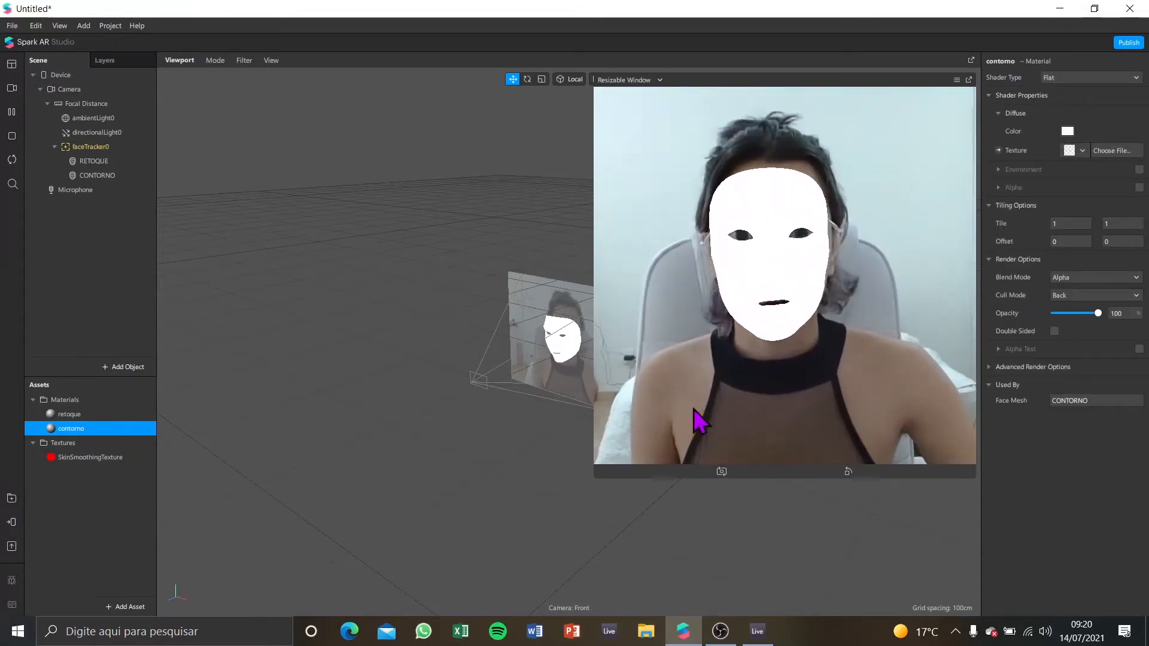
pyautogui.click(1071, 153)
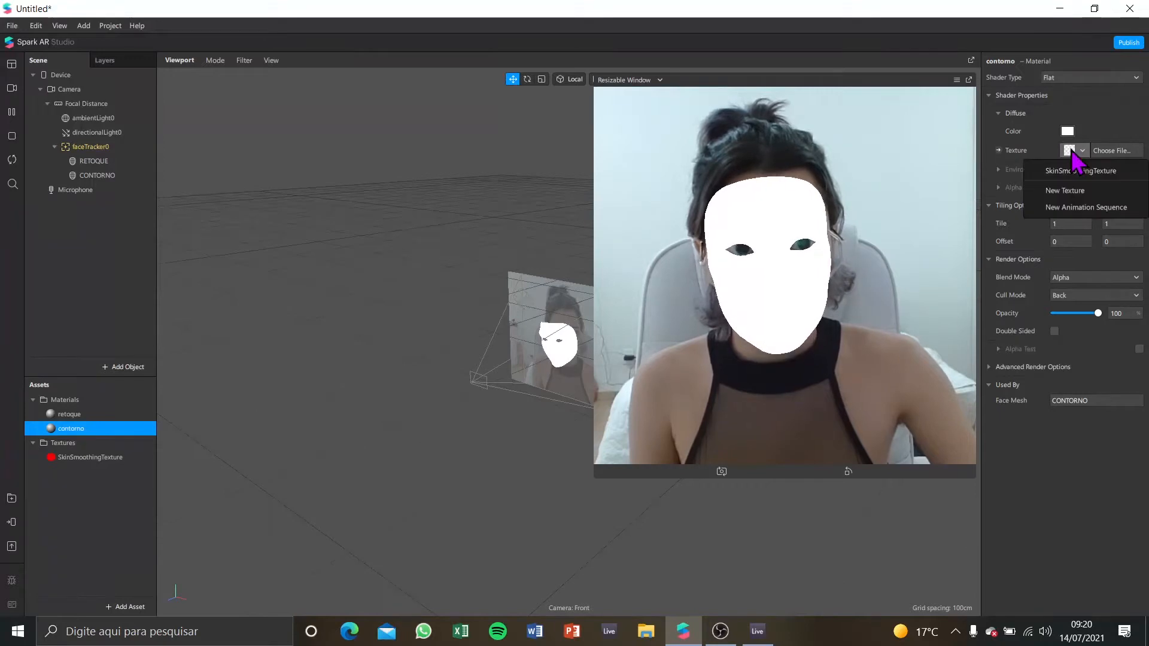
pyautogui.click(1067, 192)
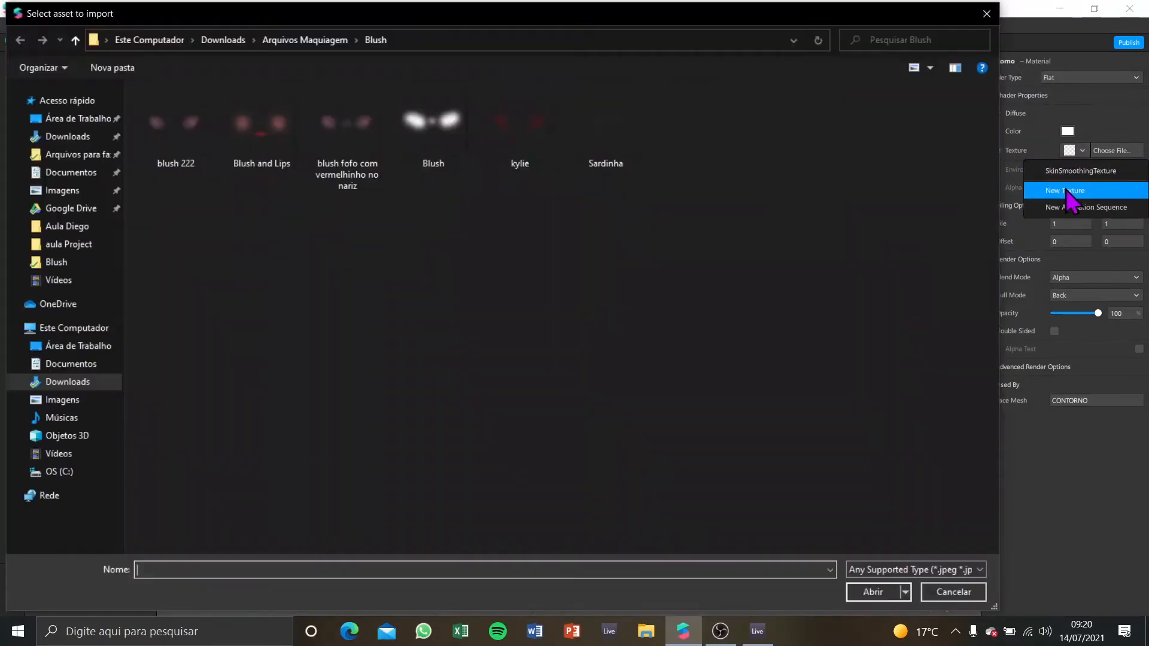
pyautogui.click(317, 41)
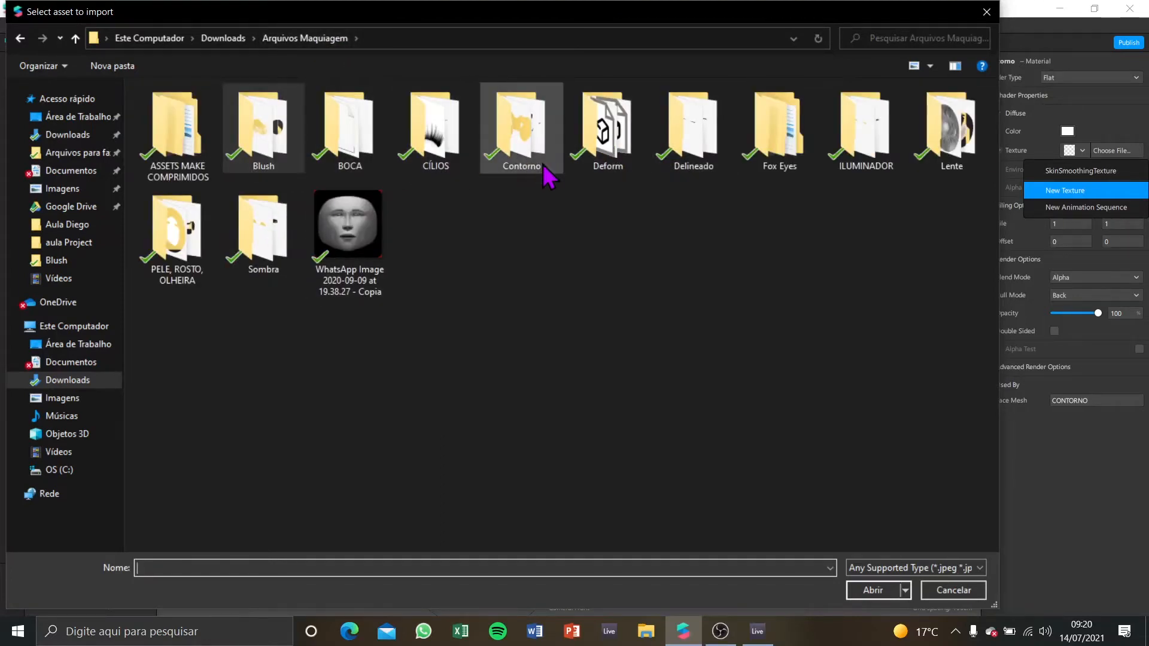
pyautogui.doubleClick(522, 143)
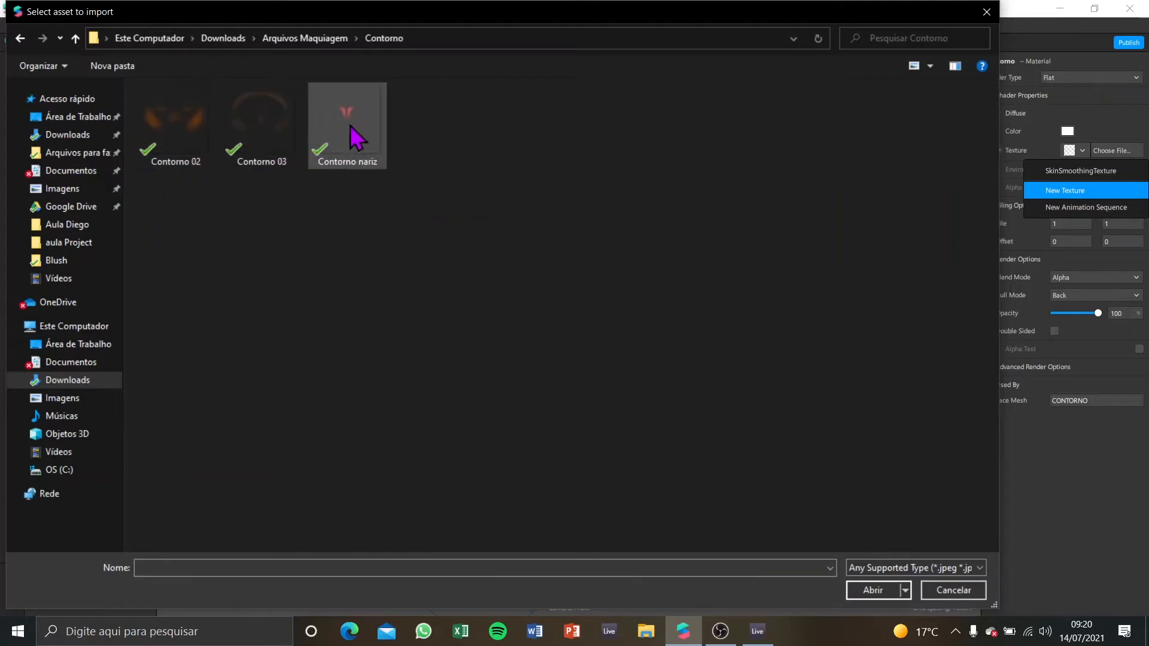
pyautogui.doubleClick(364, 133)
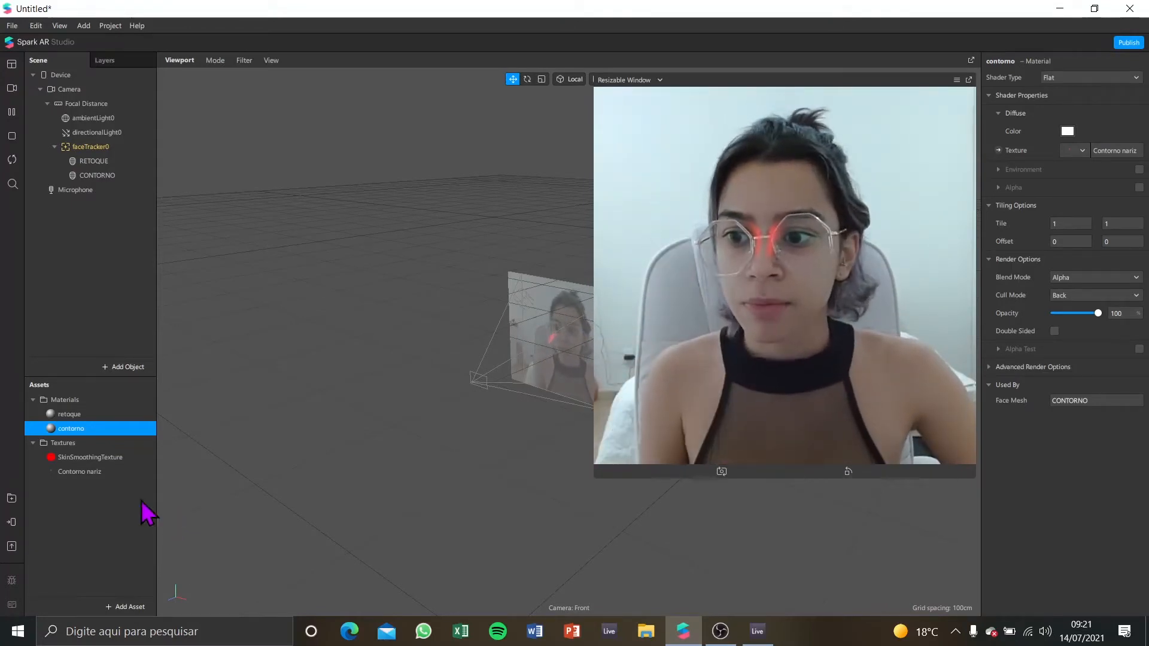
# Step: Replace the image of the Contorno nariz texture, trying Contorno 03 and finally using Contorno 02
pyautogui.click(62, 444)
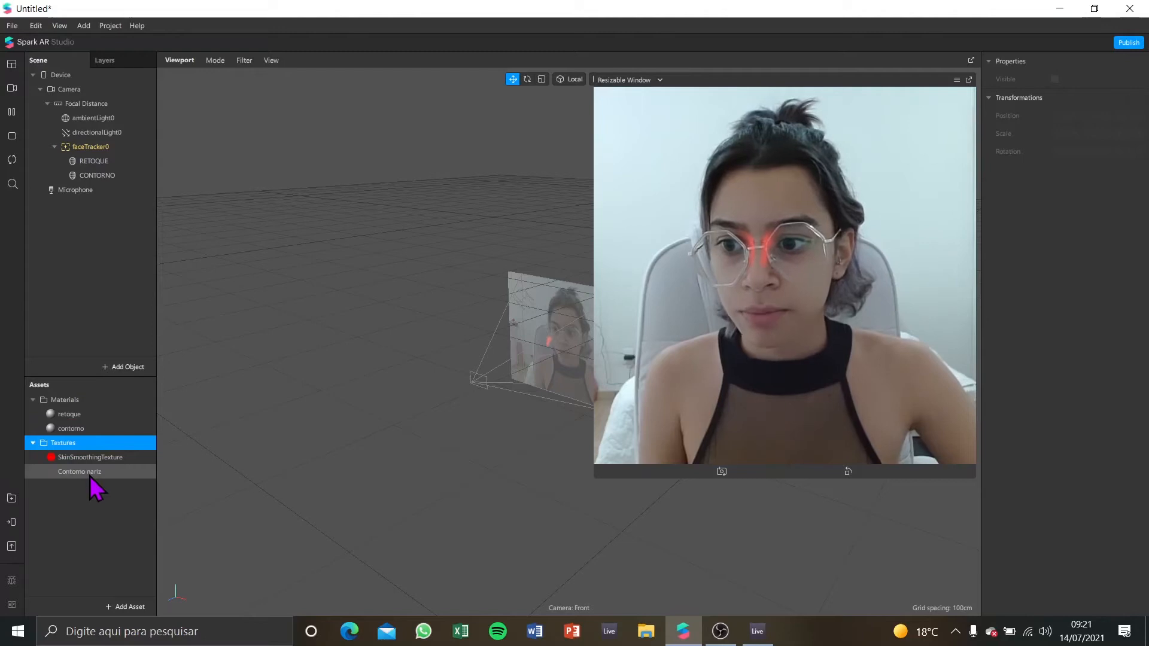
pyautogui.click(90, 472)
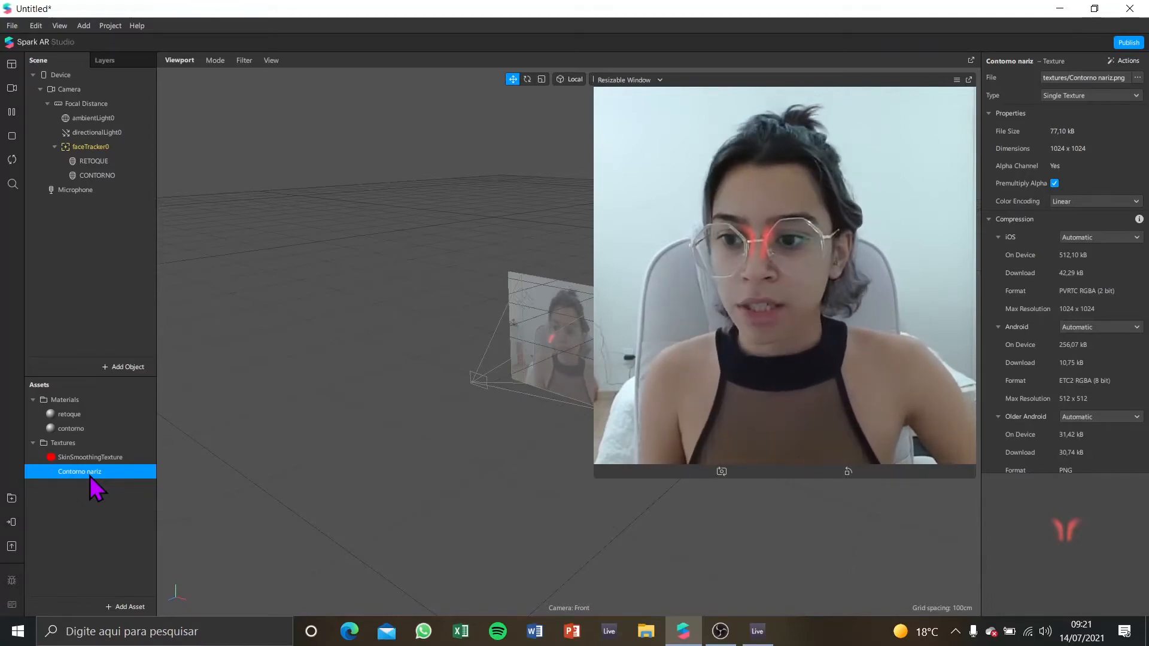
pyautogui.rightClick(90, 476)
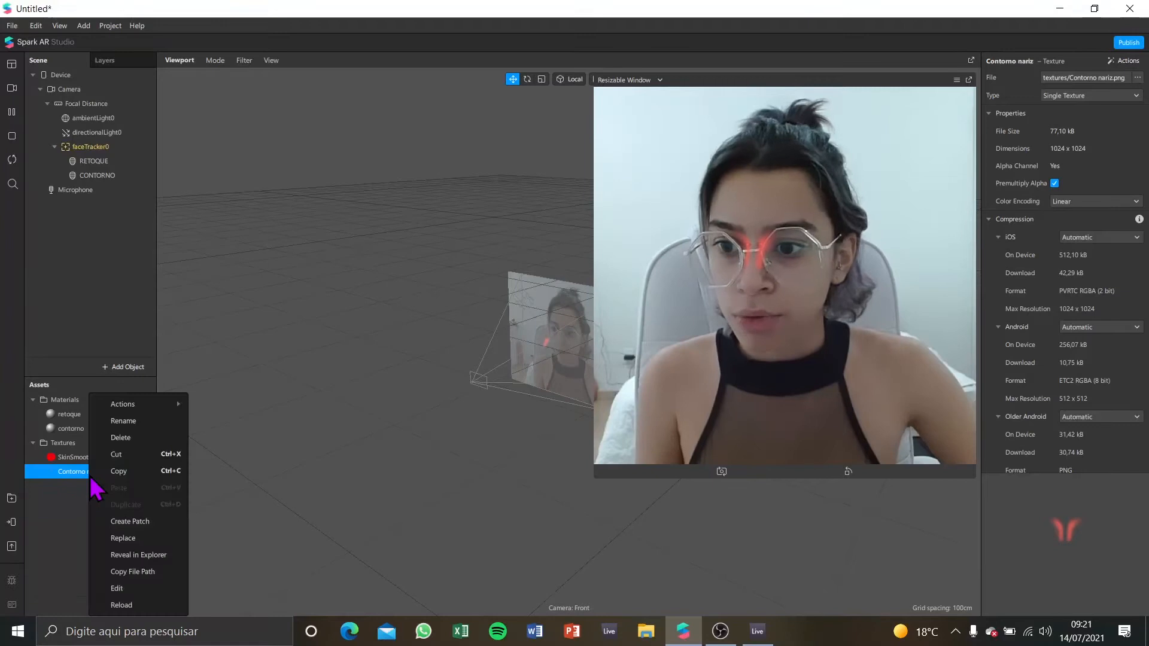
pyautogui.click(156, 537)
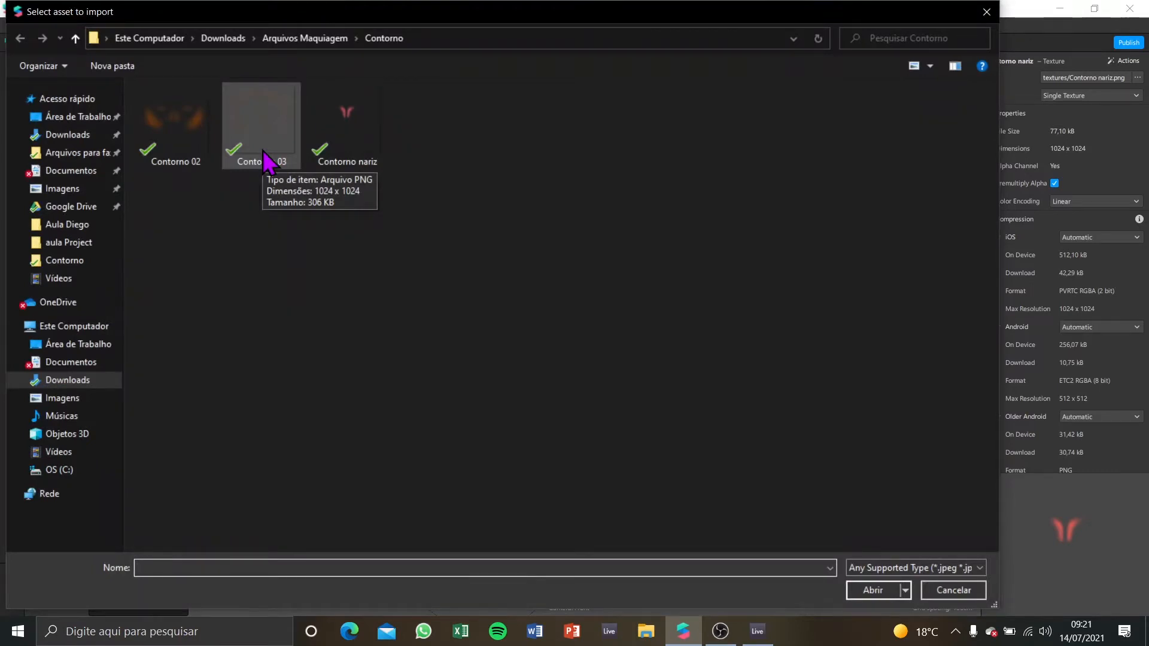
pyautogui.doubleClick(263, 151)
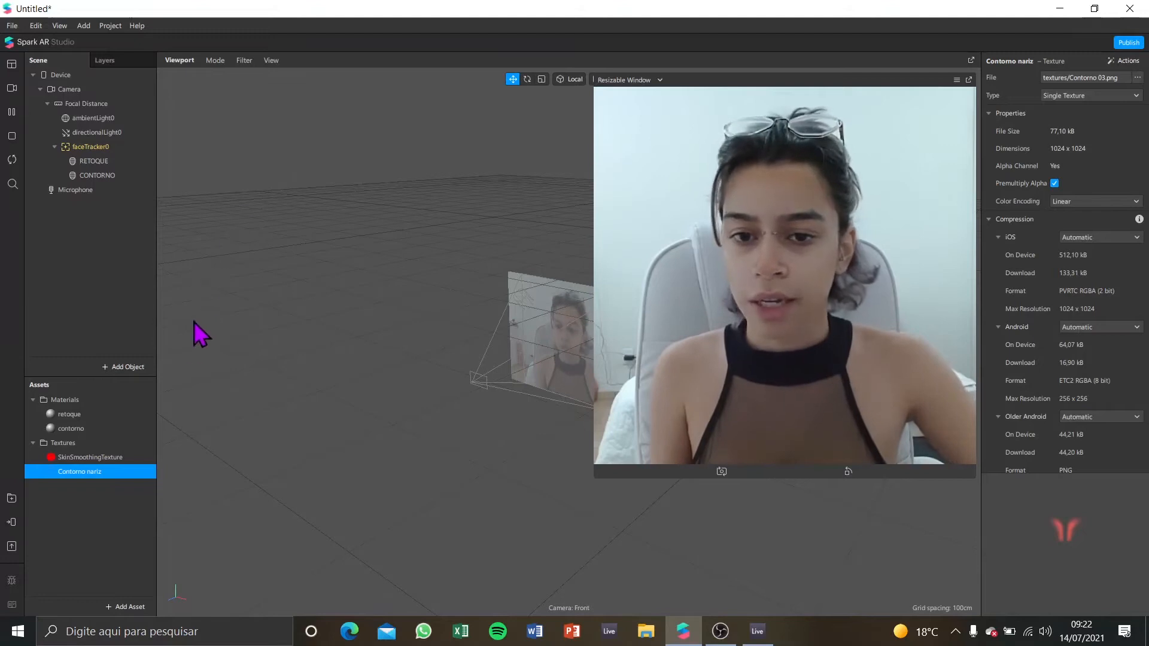
pyautogui.rightClick(138, 473)
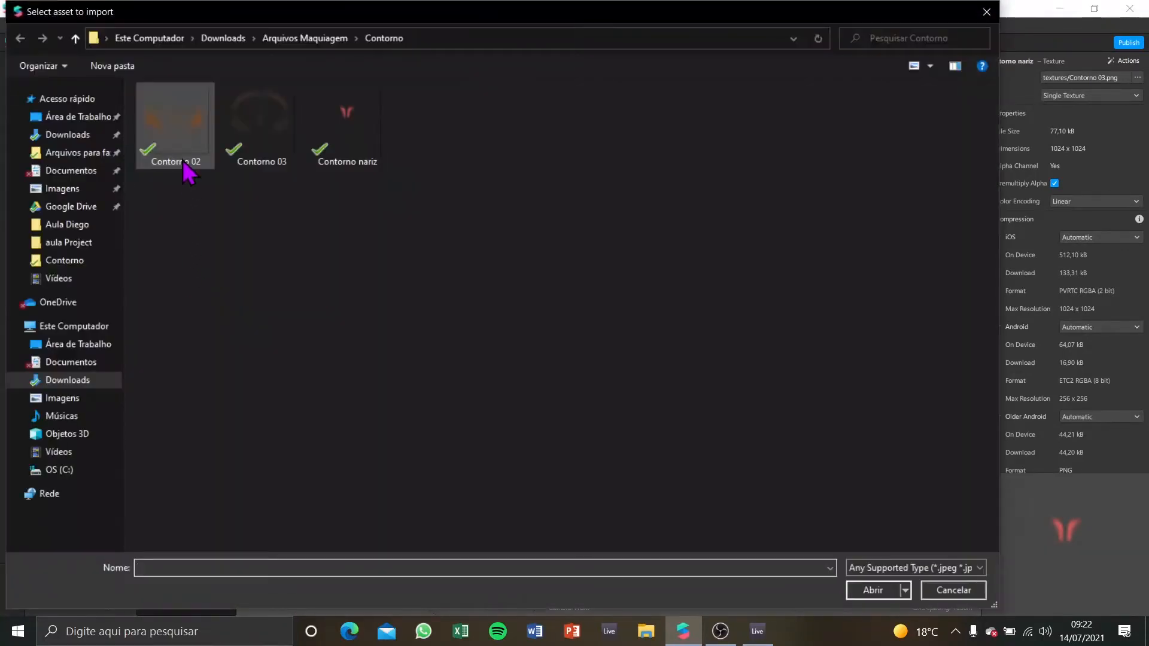
pyautogui.doubleClick(175, 135)
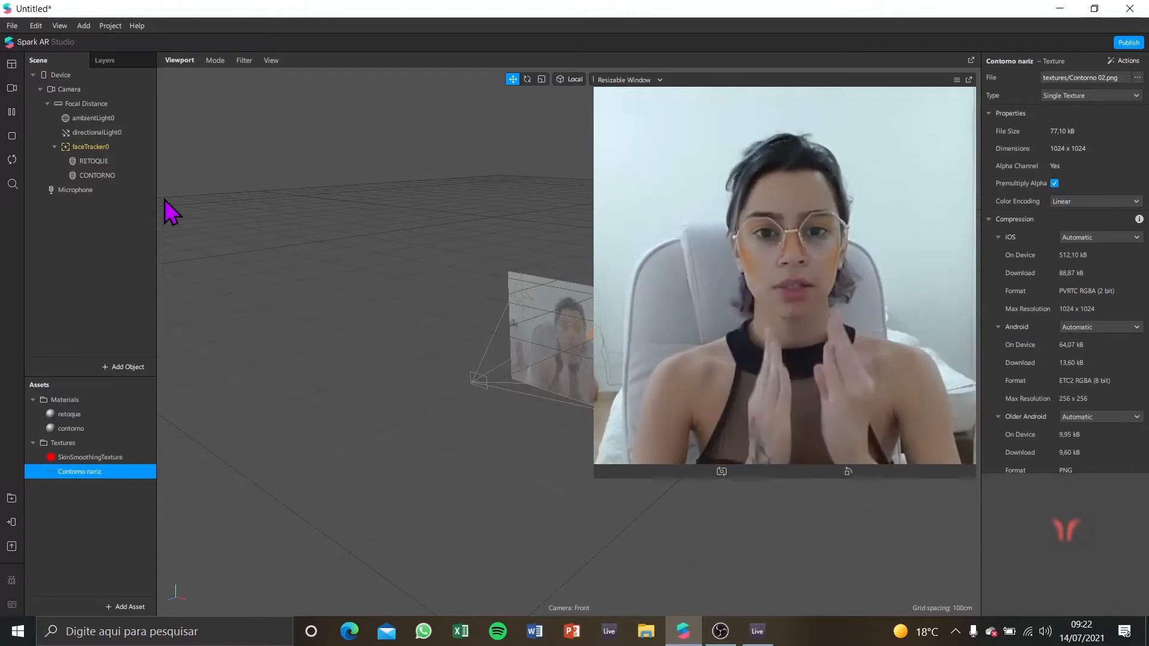
# Step: Try a dark reddish-brown diffuse color, about #712d2d, on the contorno material
pyautogui.doubleClick(115, 433)
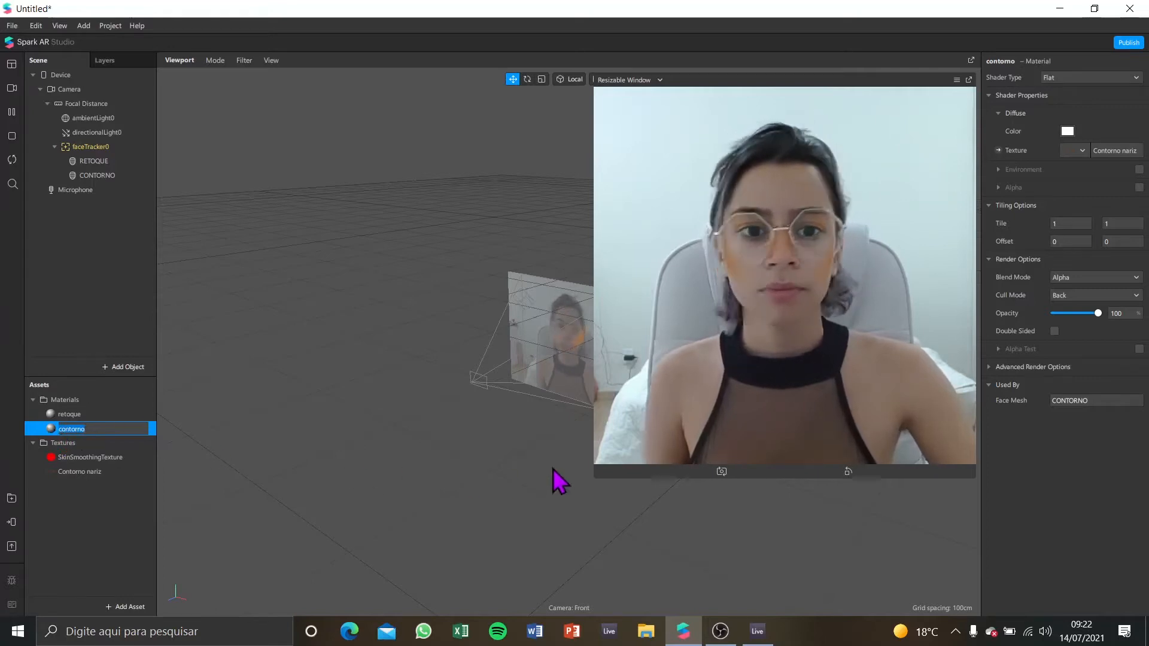
pyautogui.press('Return')
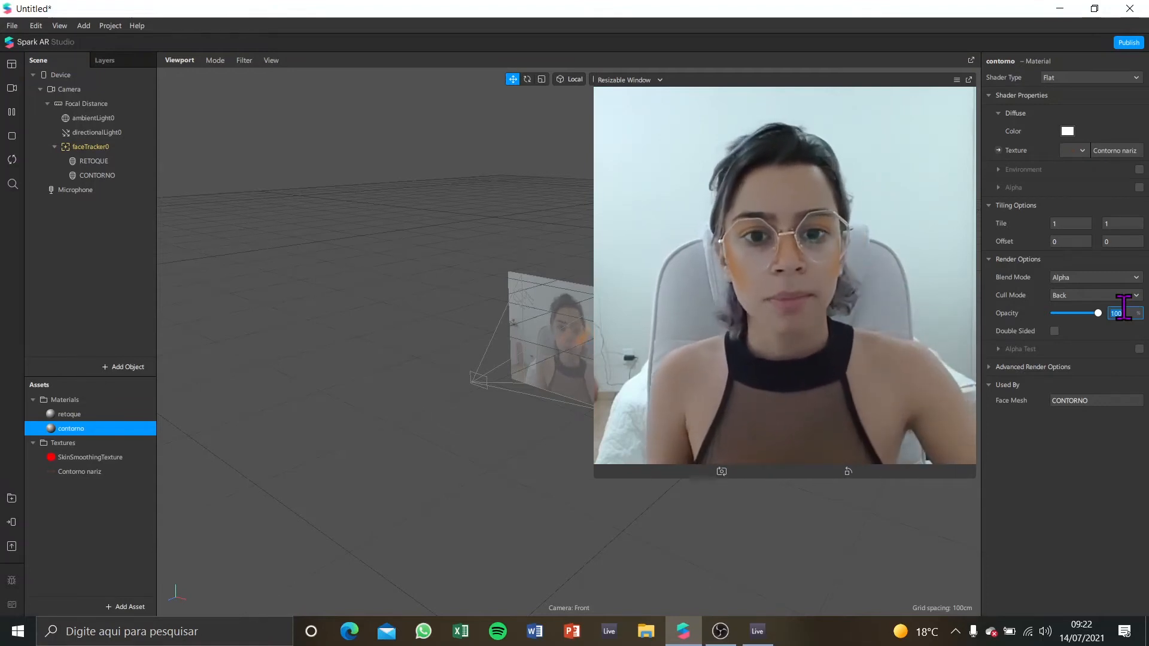
pyautogui.click(1068, 131)
pyautogui.moveTo(622, 174); pyautogui.dragTo(522, 174)
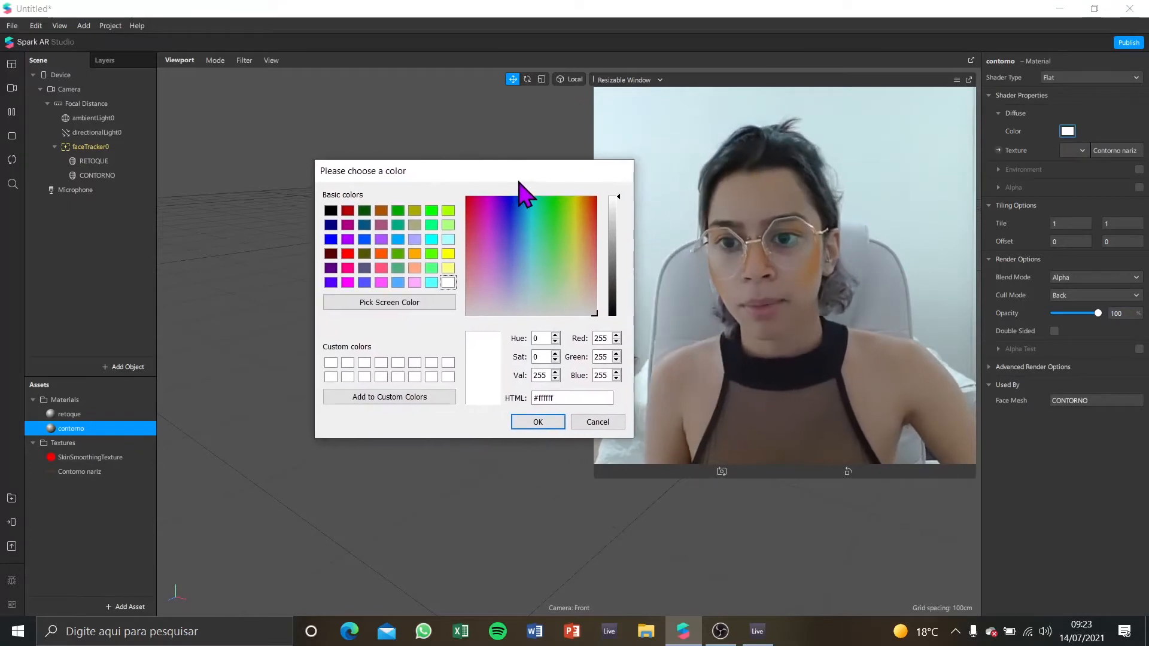
pyautogui.click(331, 253)
pyautogui.click(612, 280)
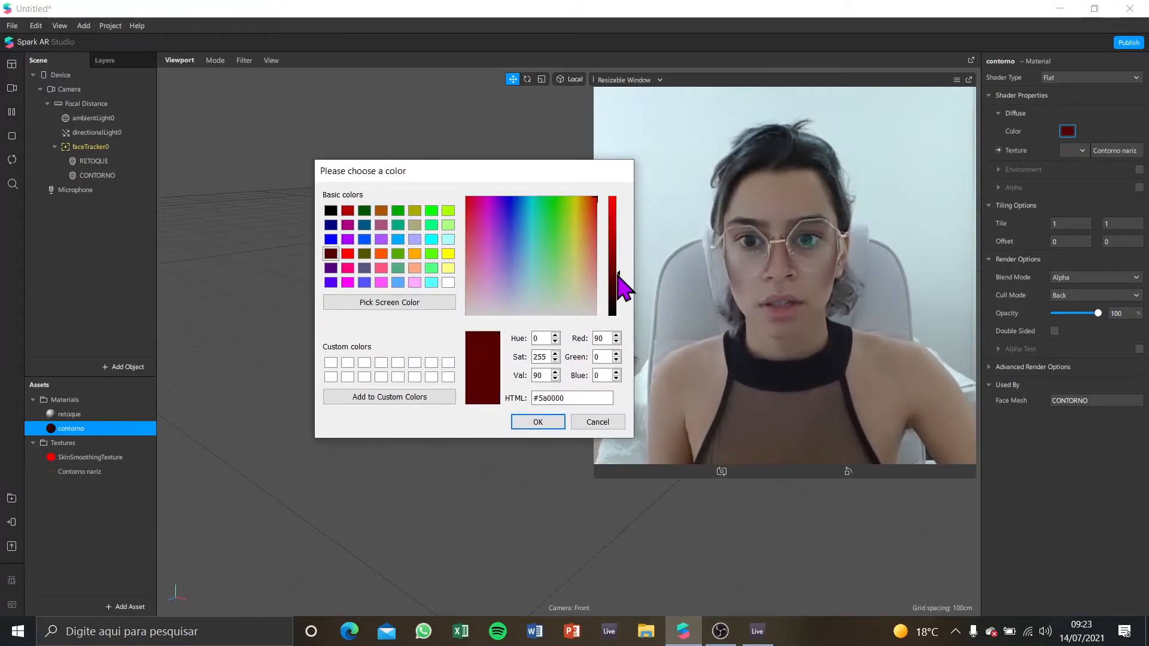
pyautogui.click(585, 271)
pyautogui.moveTo(585, 272); pyautogui.dragTo(615, 263)
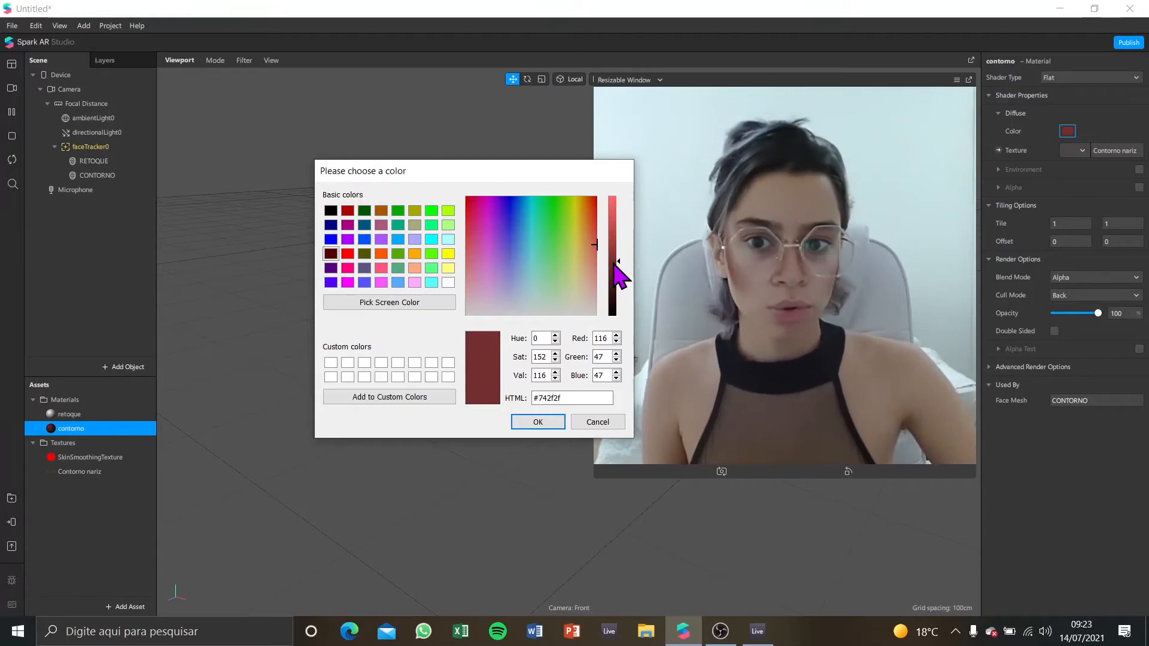
pyautogui.click(557, 420)
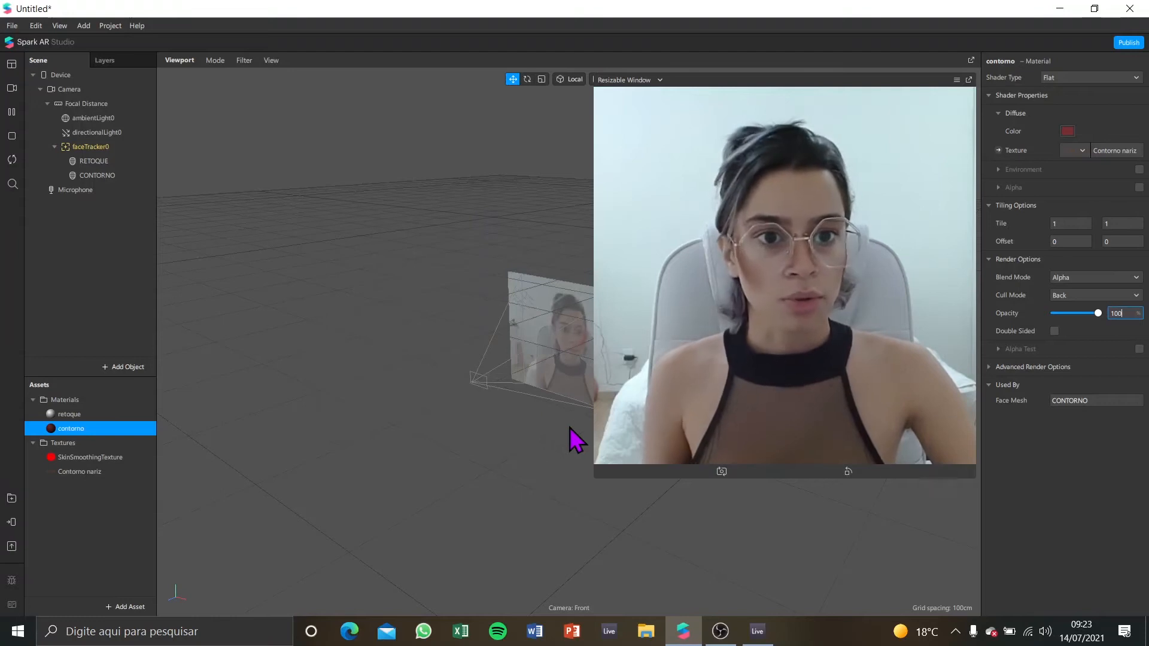
pyautogui.click(1084, 445)
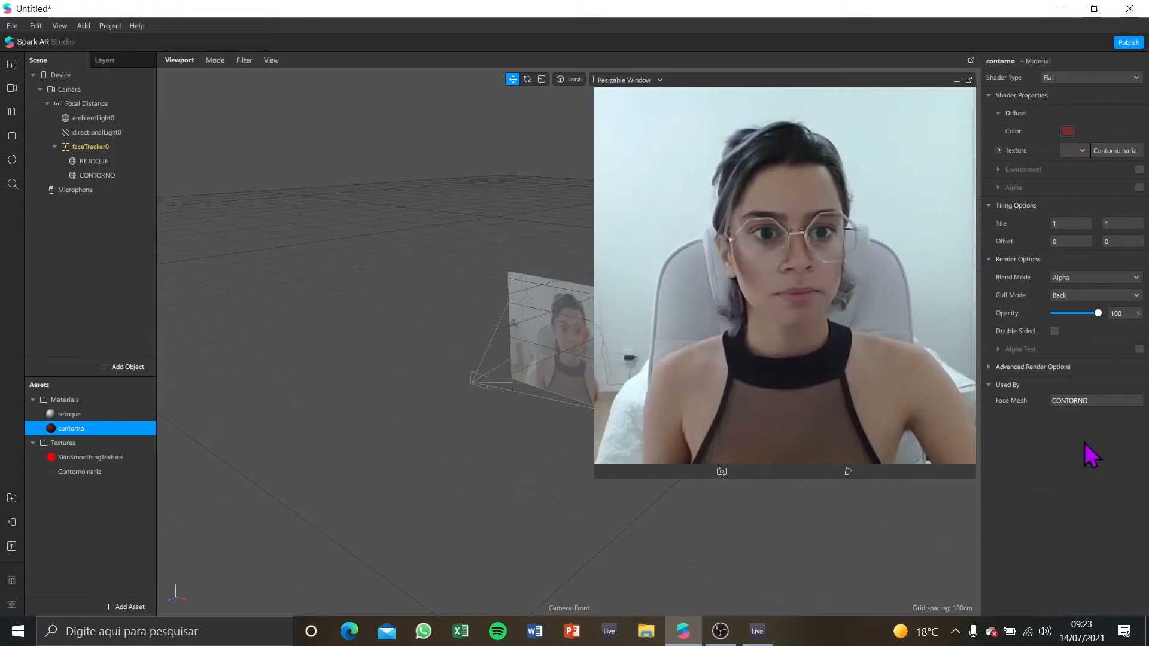
# Step: Set the contorno material's diffuse color back to white (#ffffff) and its opacity to 20%
pyautogui.click(1066, 131)
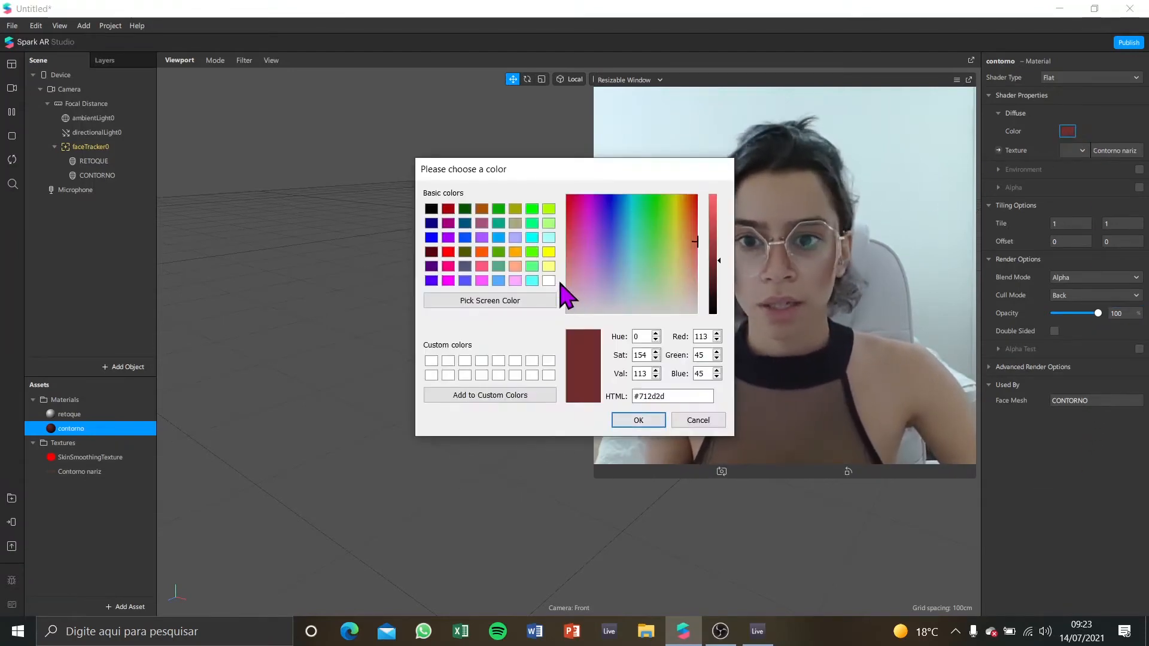
pyautogui.click(548, 280)
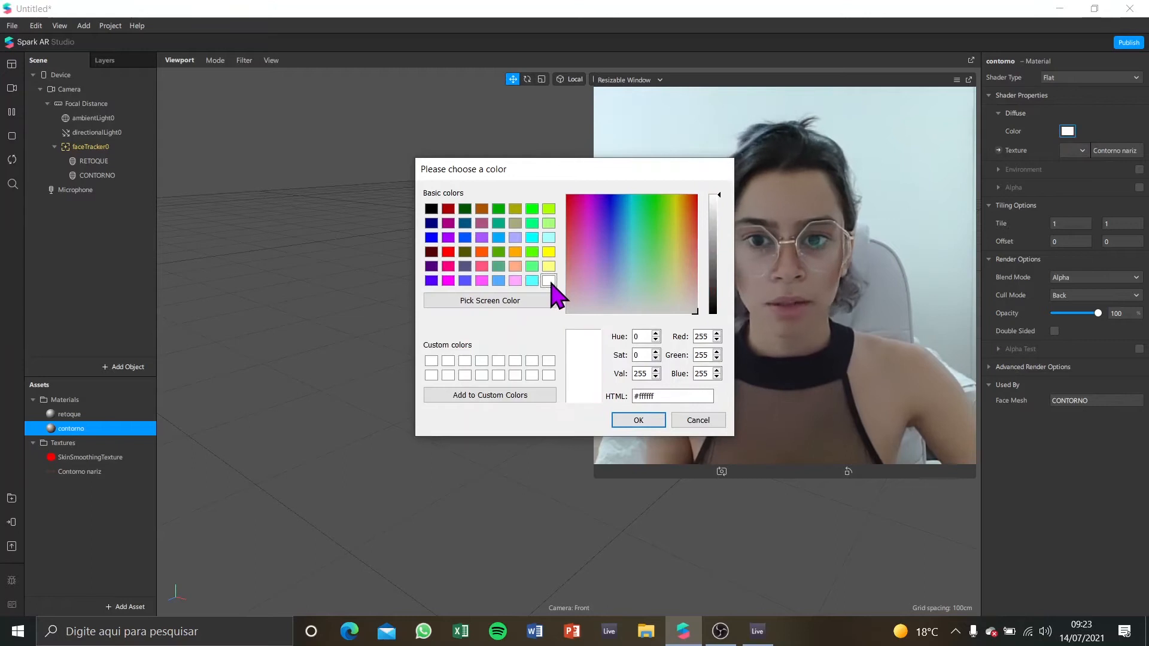
pyautogui.click(634, 422)
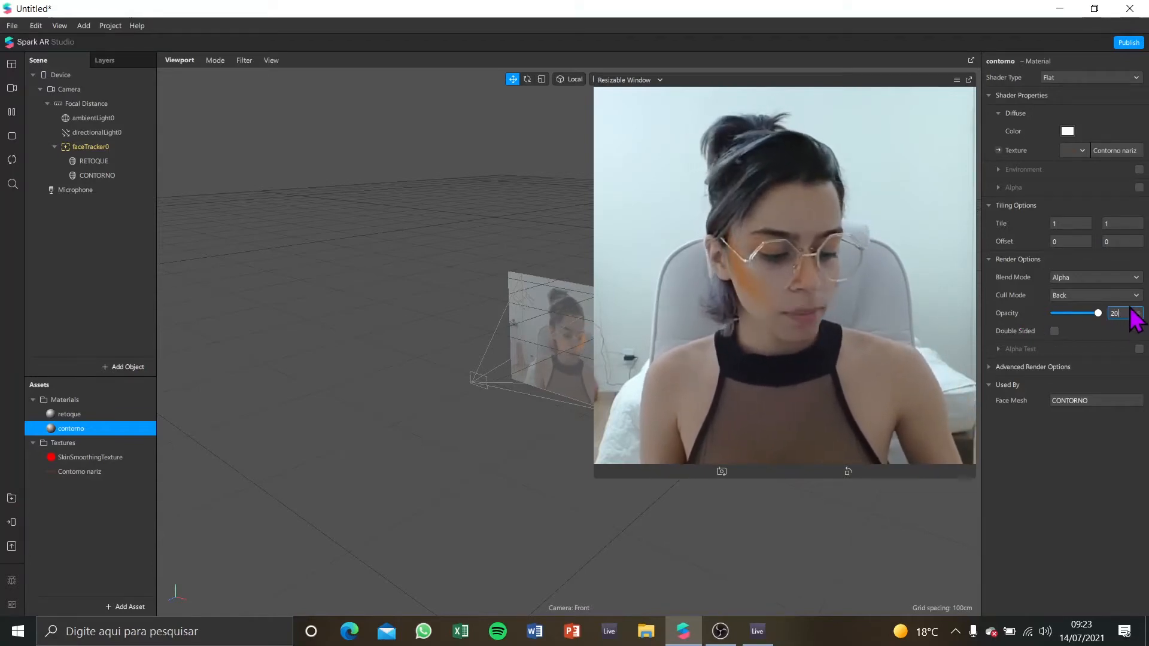
pyautogui.press('Return')
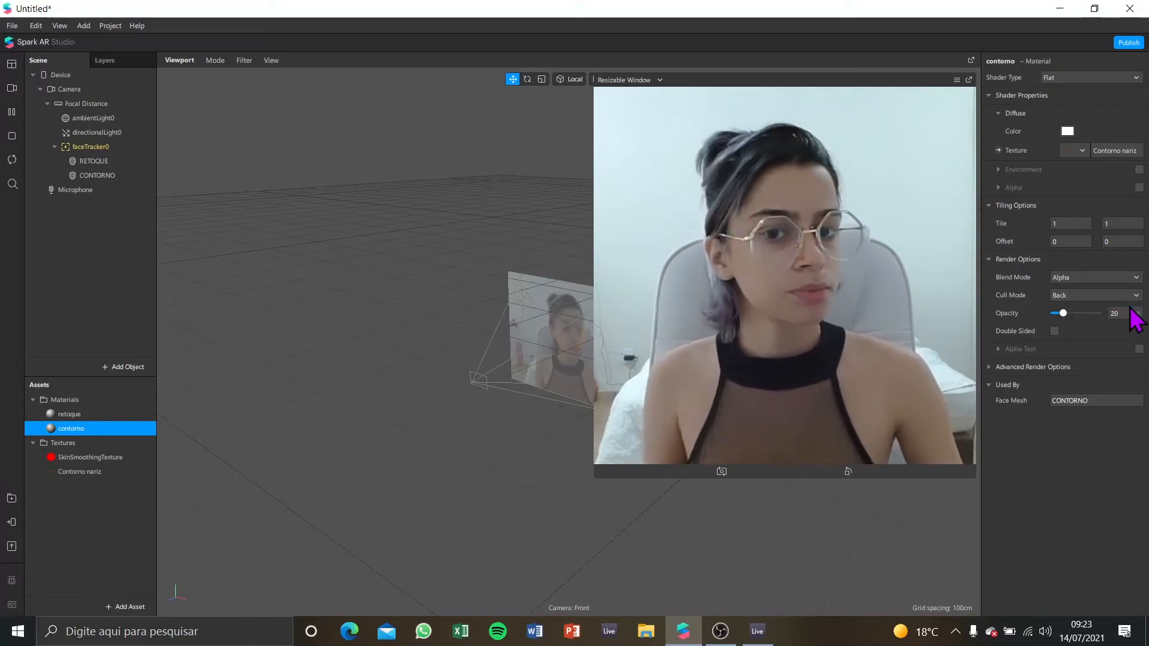
pyautogui.click(381, 508)
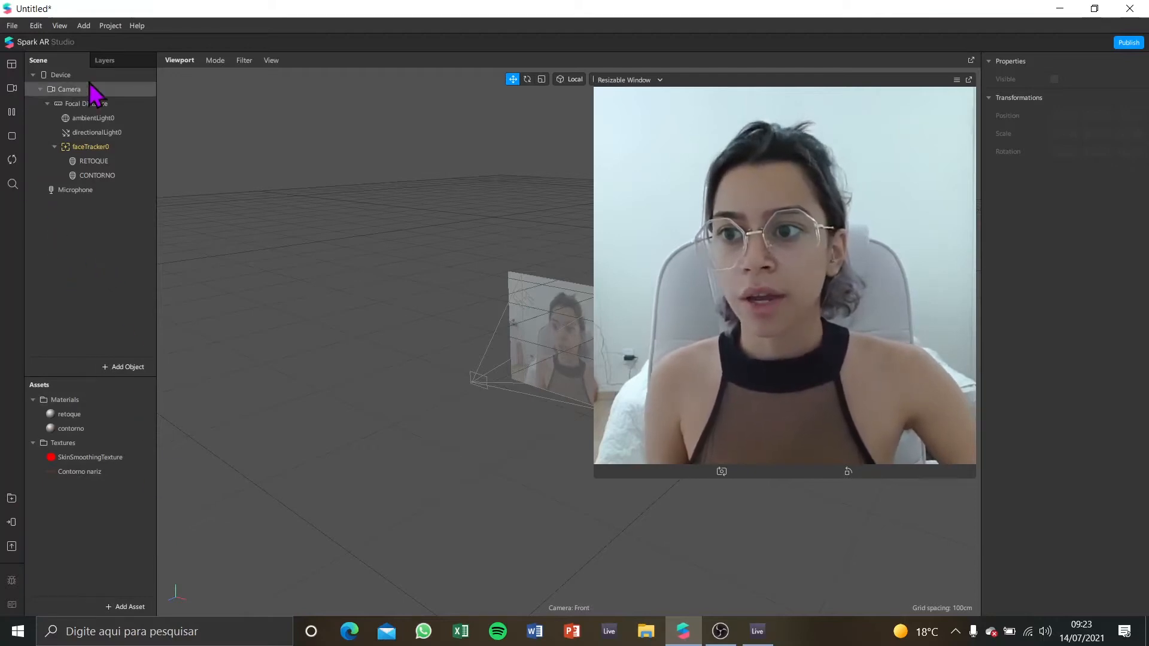
# Step: Add another face mesh under faceTracker0 and rename it as BLUSH
pyautogui.rightClick(94, 160)
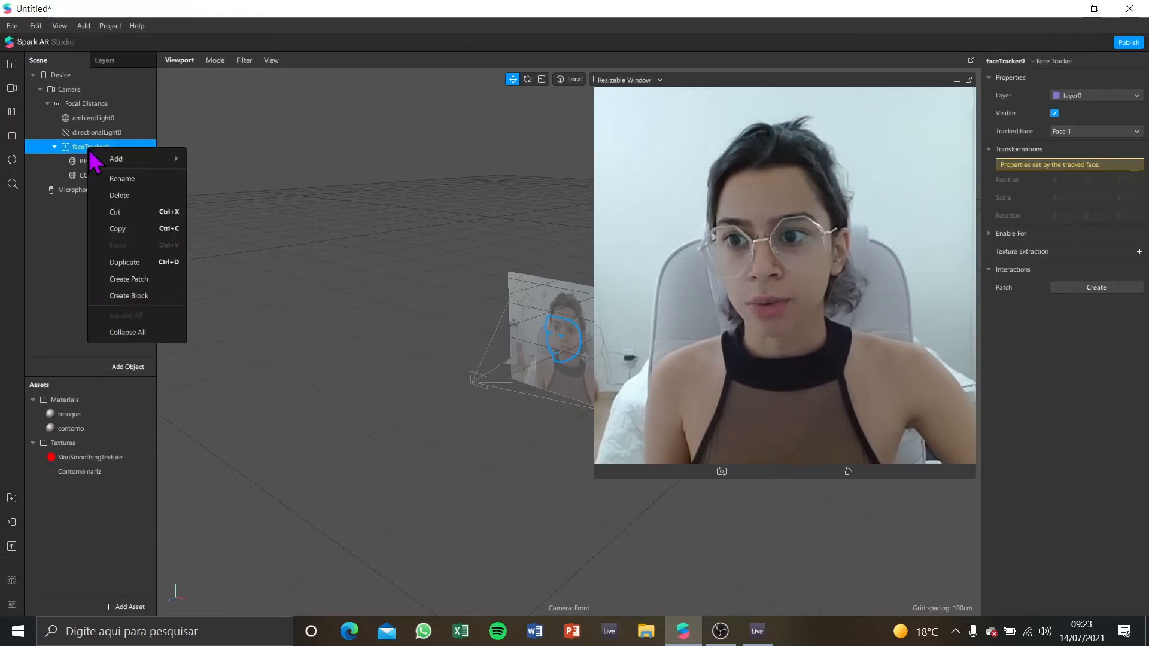
pyautogui.moveTo(122, 159)
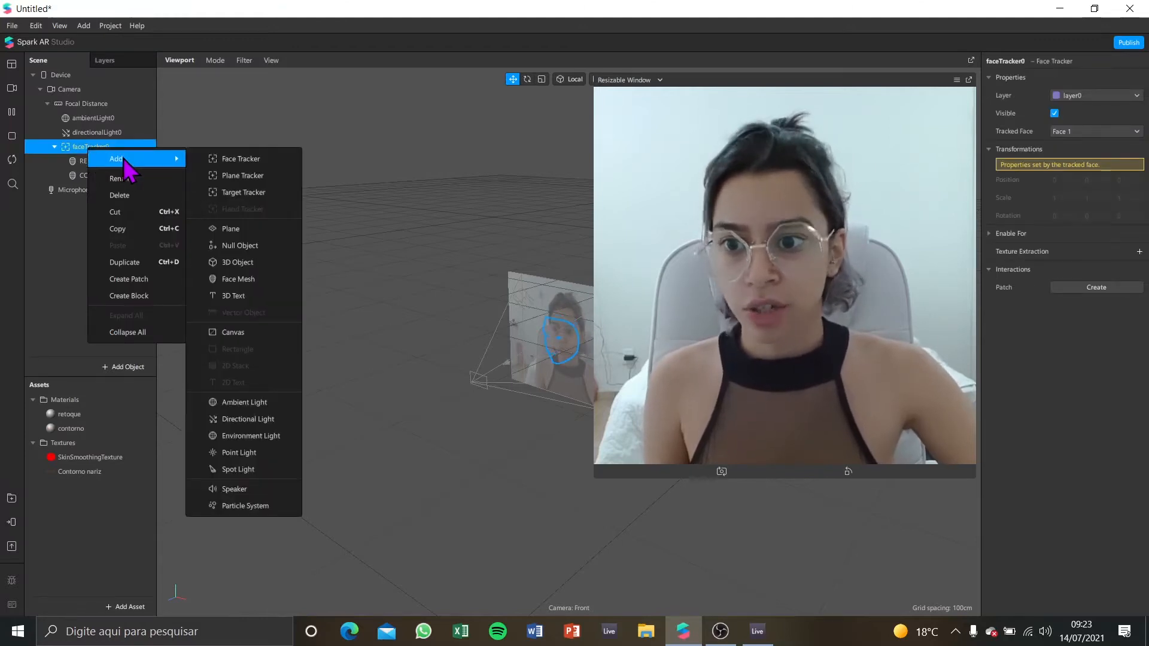
pyautogui.click(272, 278)
pyautogui.rightClick(93, 189)
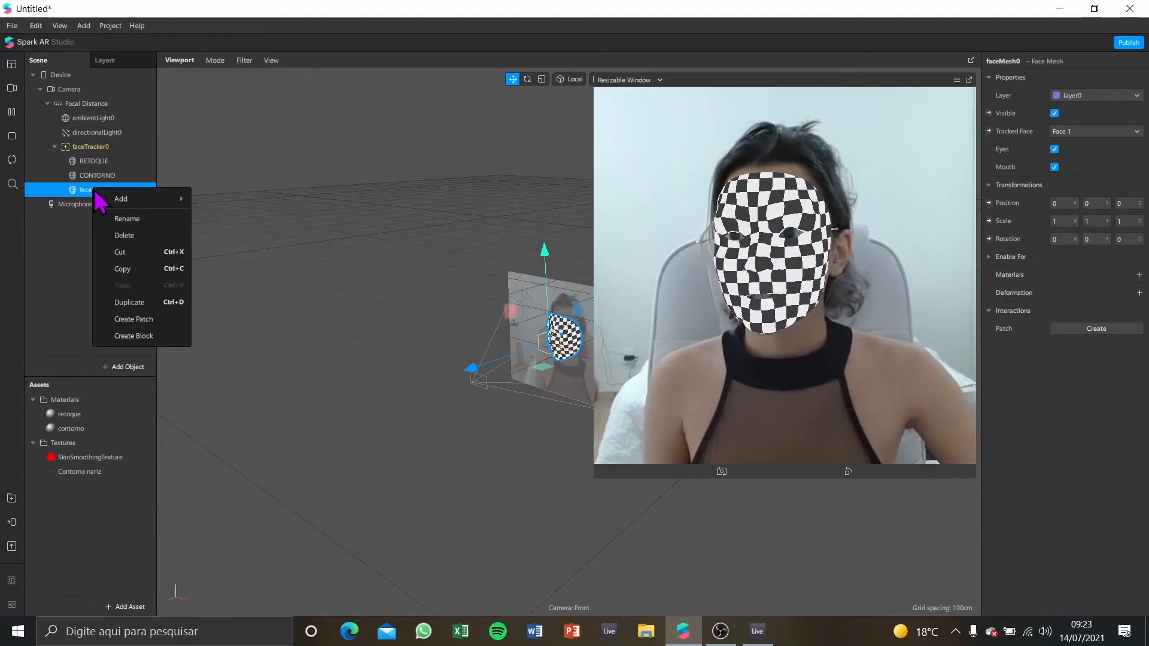
pyautogui.click(138, 219)
pyautogui.write('BLUSH')
pyautogui.press('Return')
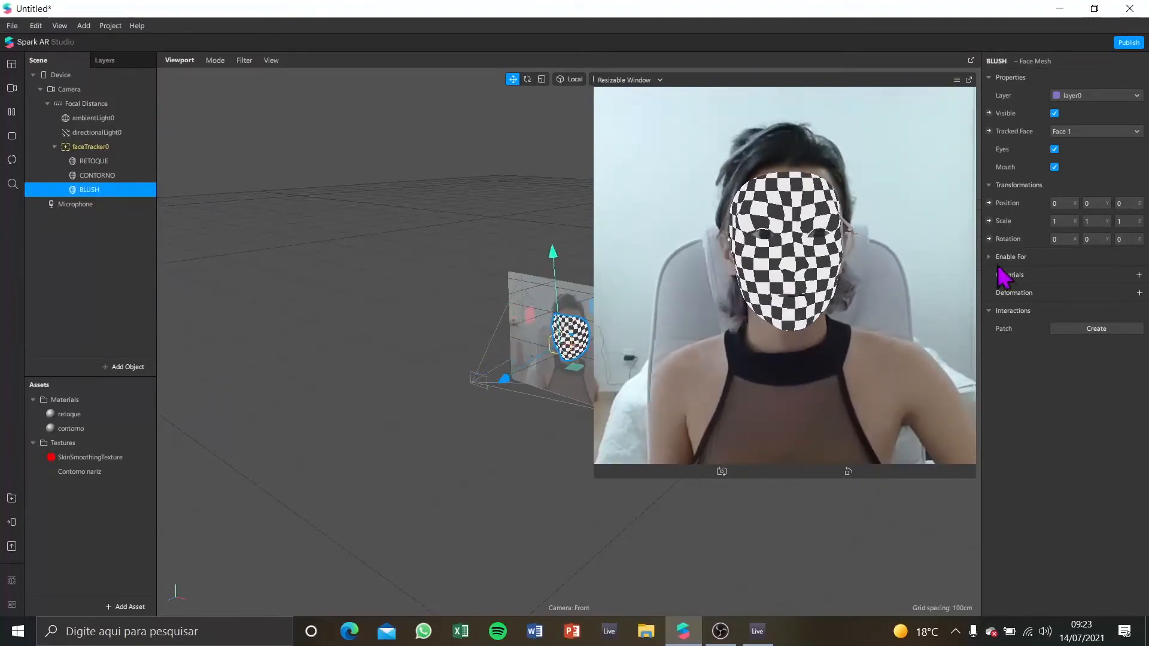
# Step: Create a new material on the BLUSH face mesh and rename that material as blush
pyautogui.click(1138, 276)
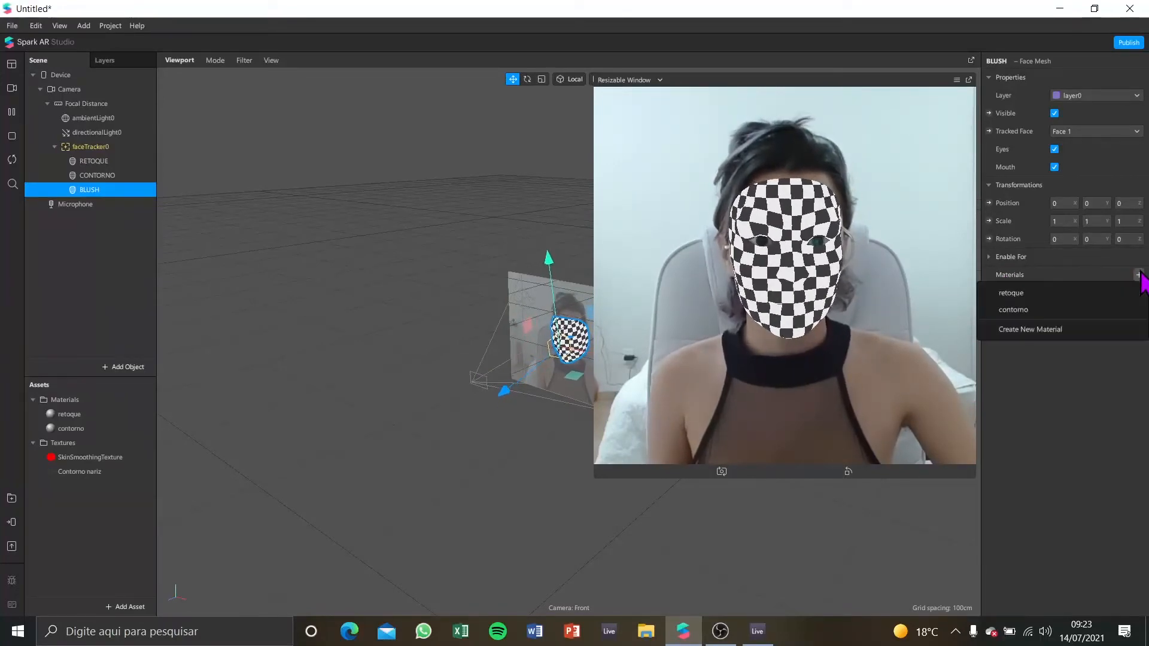
pyautogui.click(1097, 329)
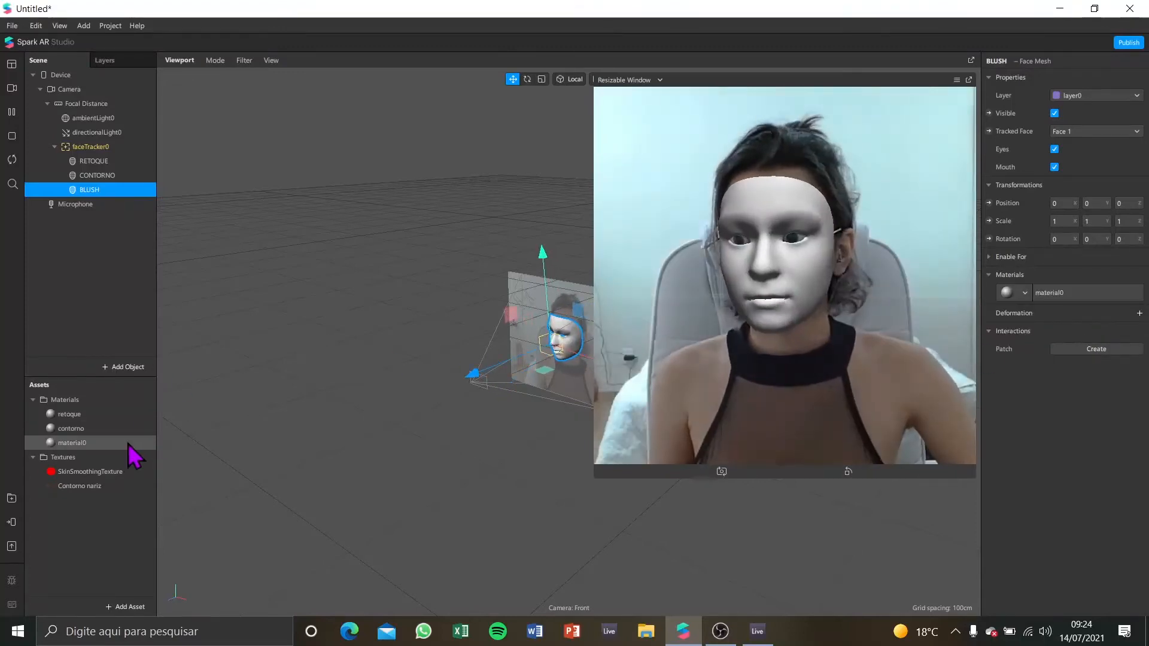
pyautogui.click(73, 443)
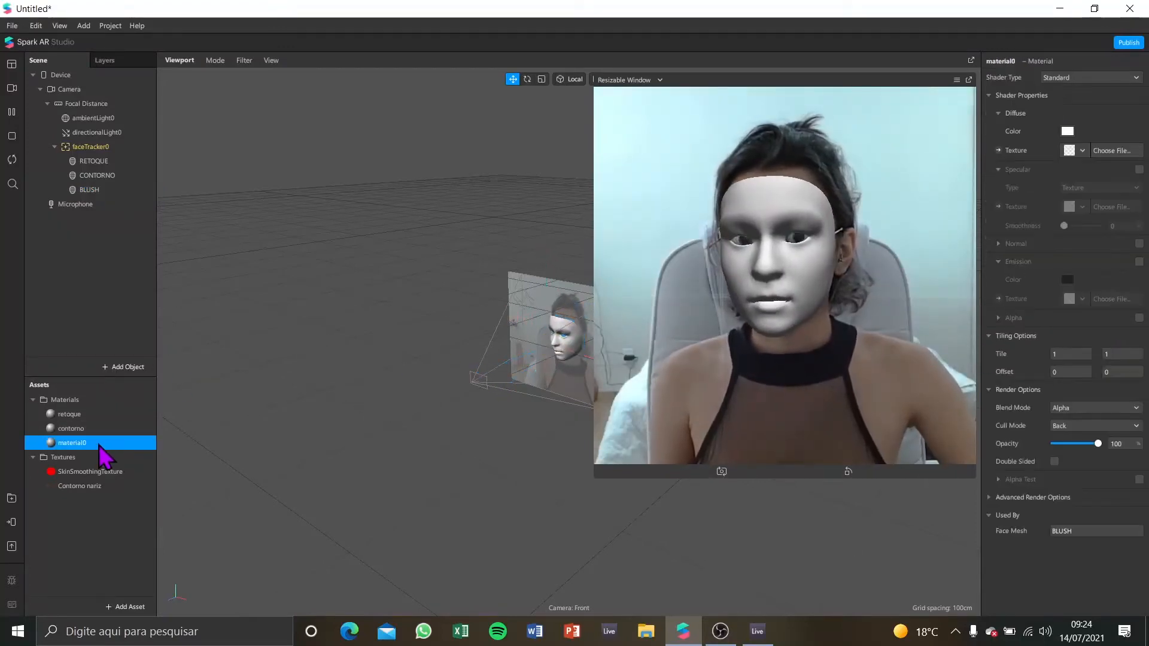
pyautogui.click(100, 445)
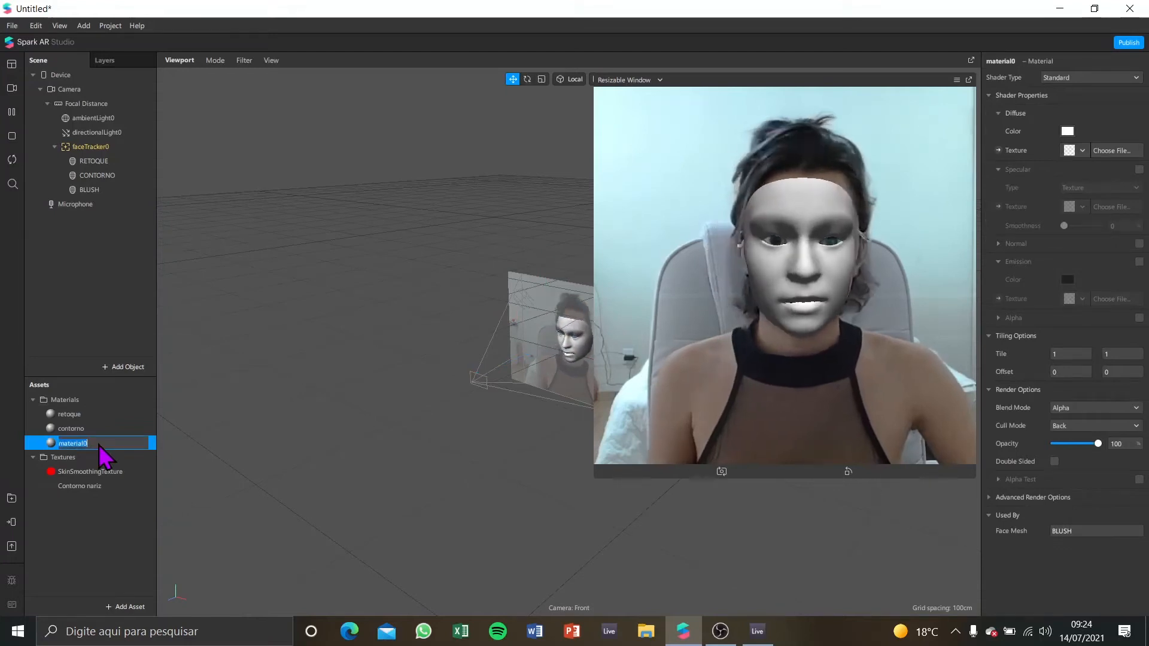
pyautogui.press('BackSpace')
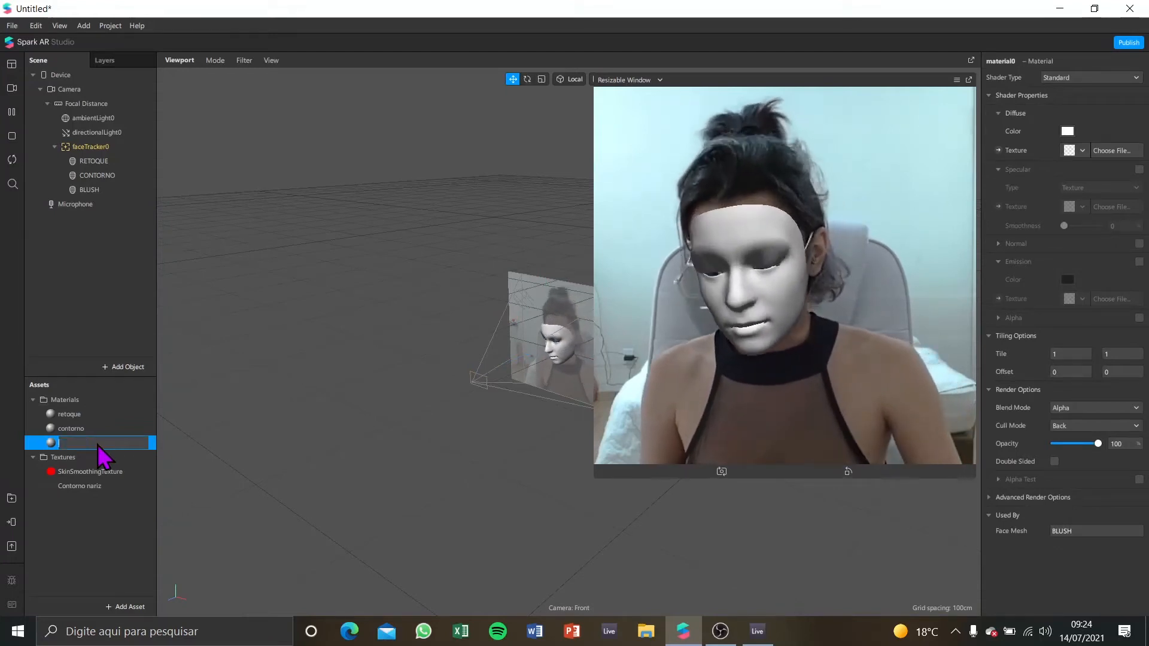
pyautogui.write('blush')
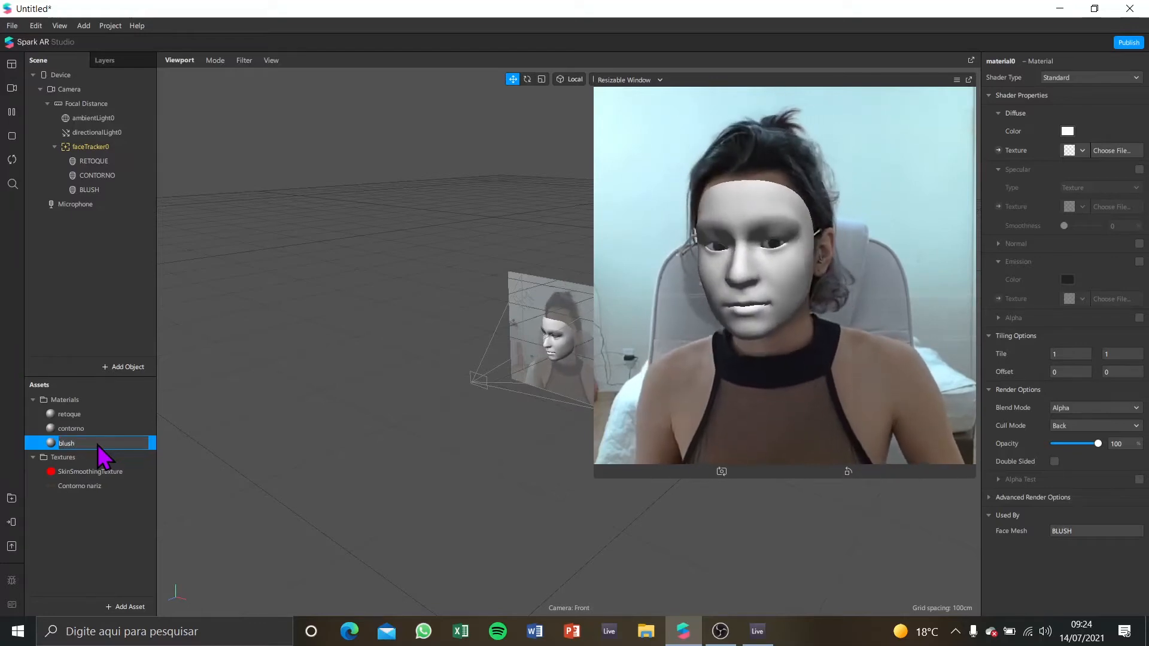
pyautogui.press('Return')
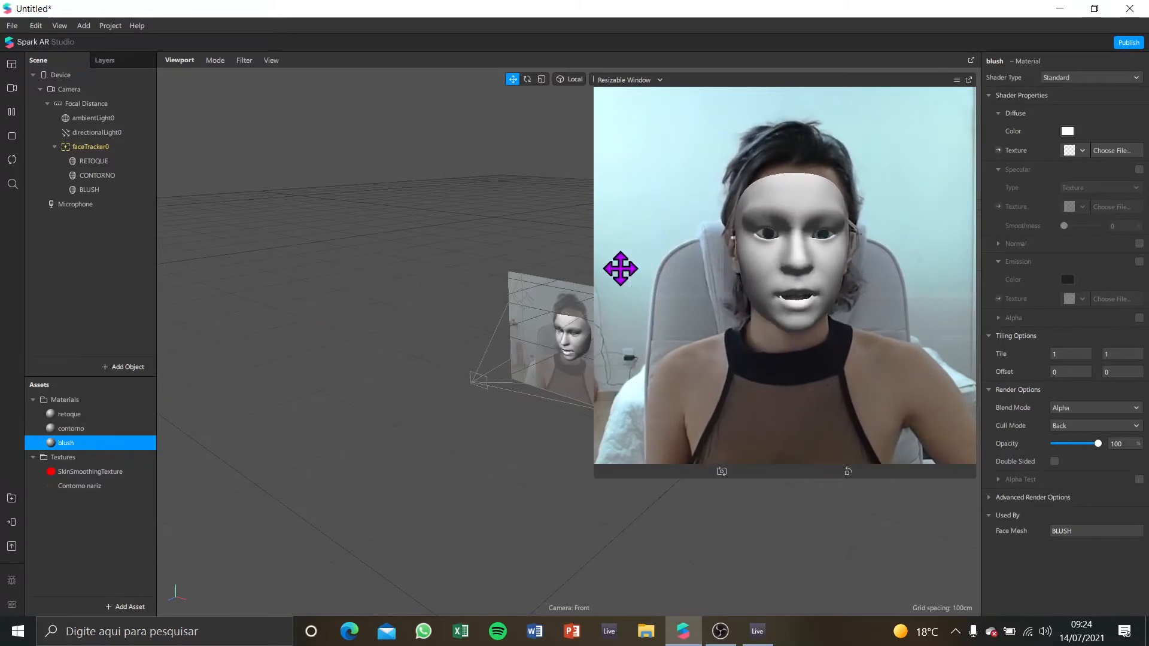
# Step: Change the blush material's shader type to Flat and import blush fofo com vermelhinho no nariz from the Arquivos Maquiagem Blush folder as its texture
pyautogui.click(1066, 82)
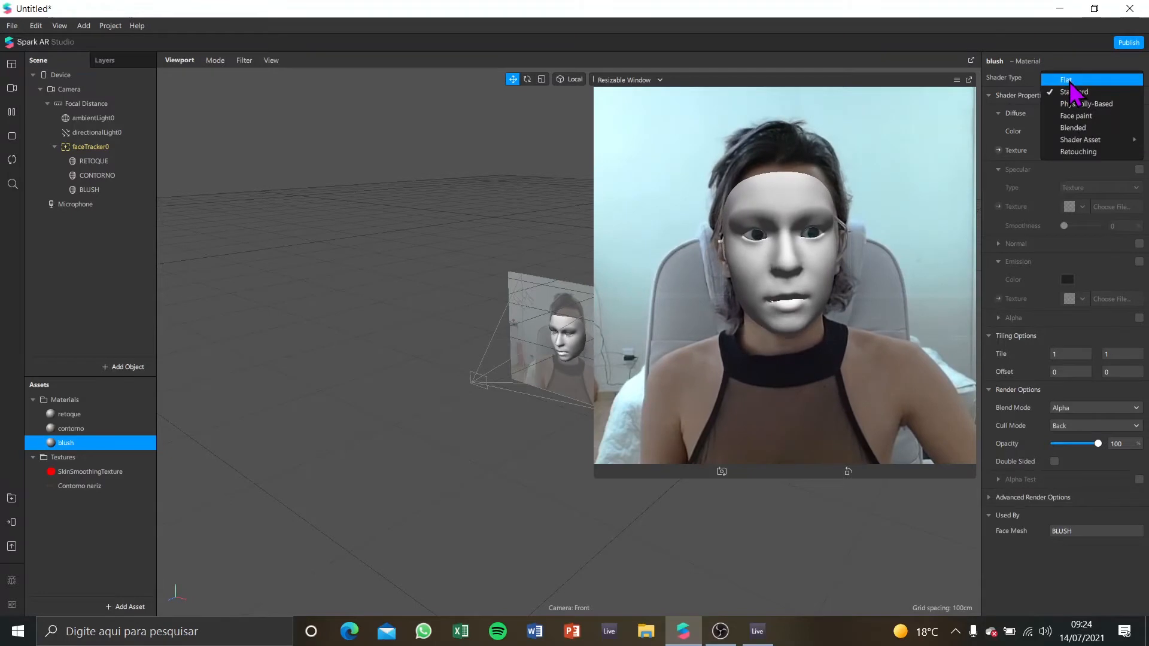
pyautogui.click(1069, 86)
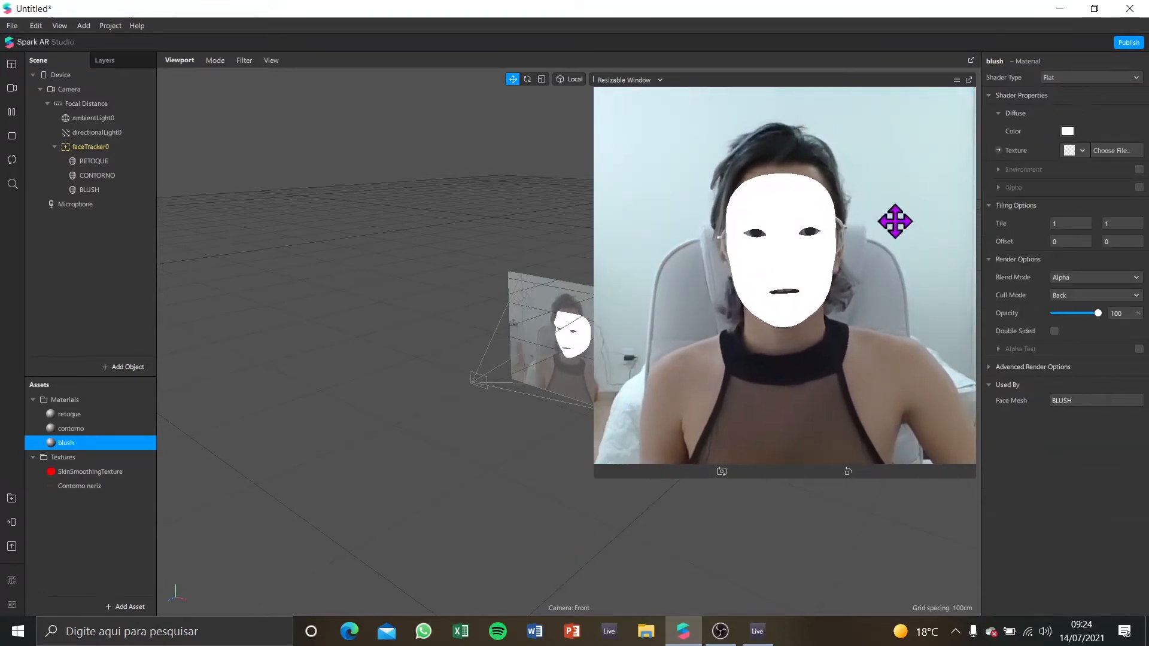
pyautogui.click(1077, 150)
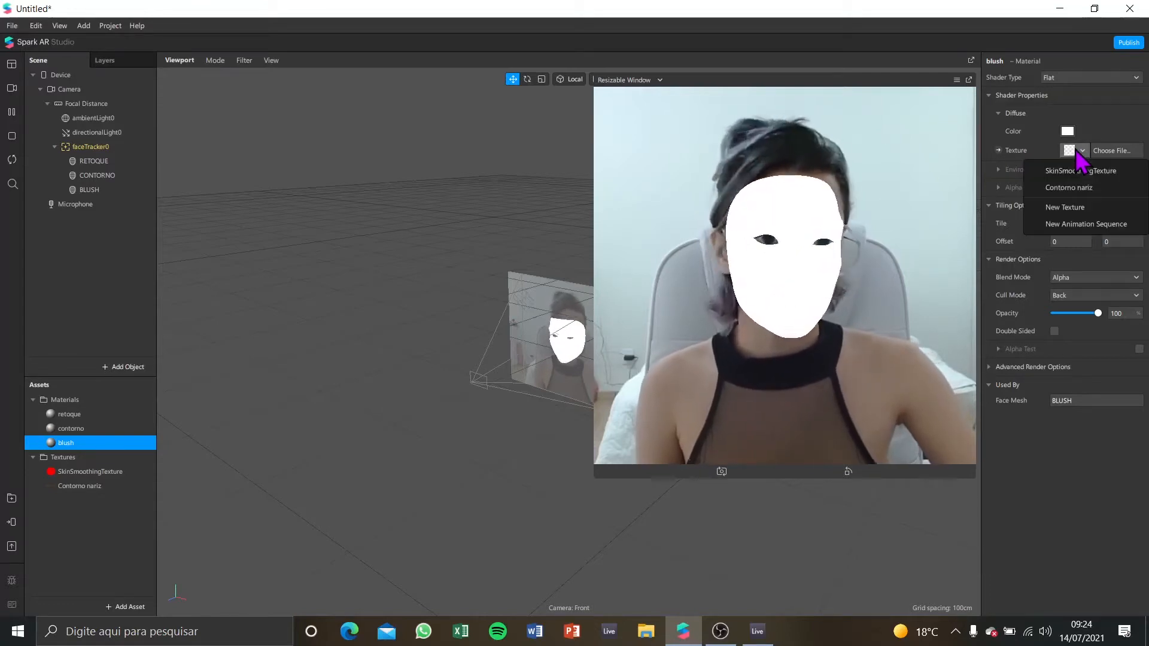
pyautogui.click(1069, 208)
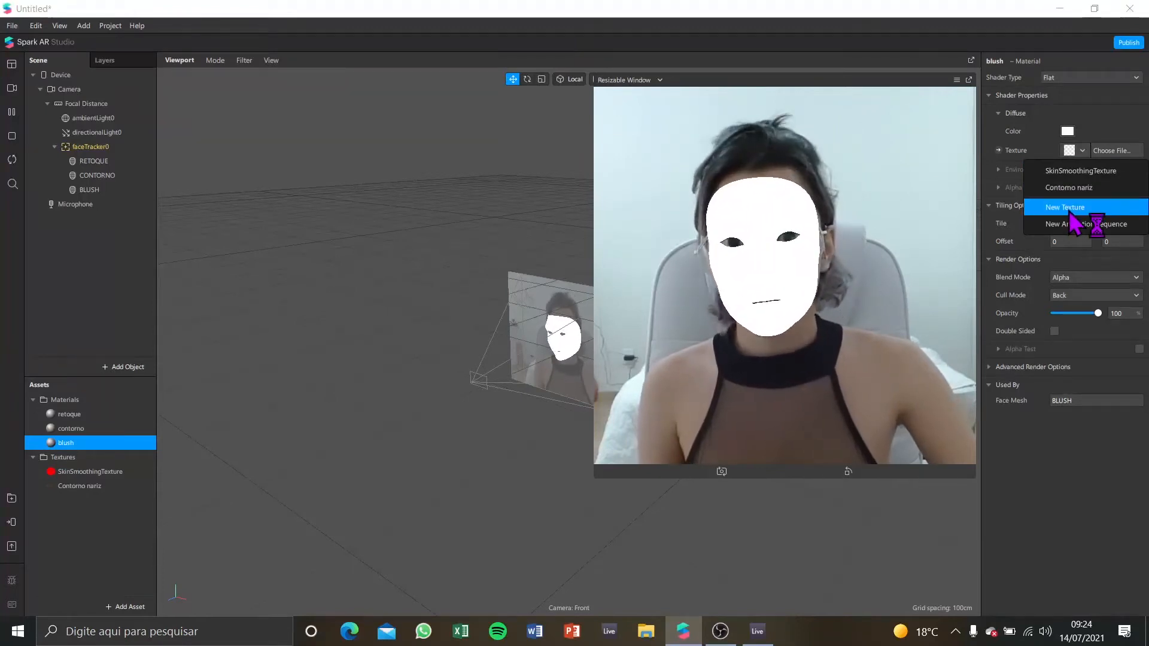
pyautogui.click(281, 39)
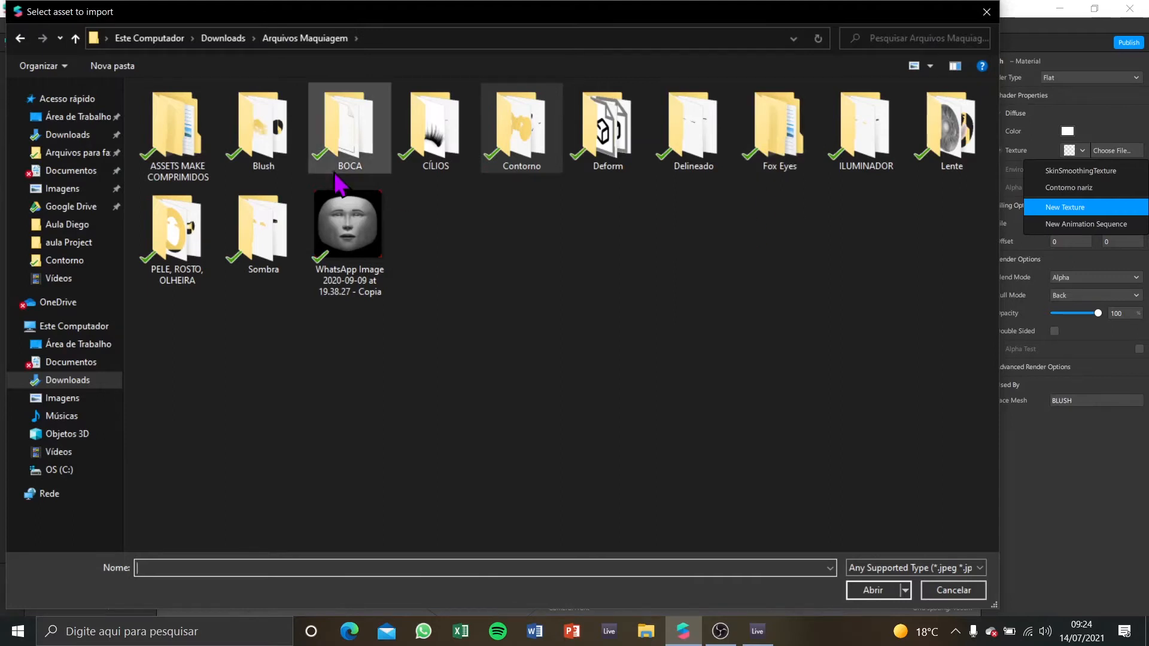
pyautogui.doubleClick(286, 157)
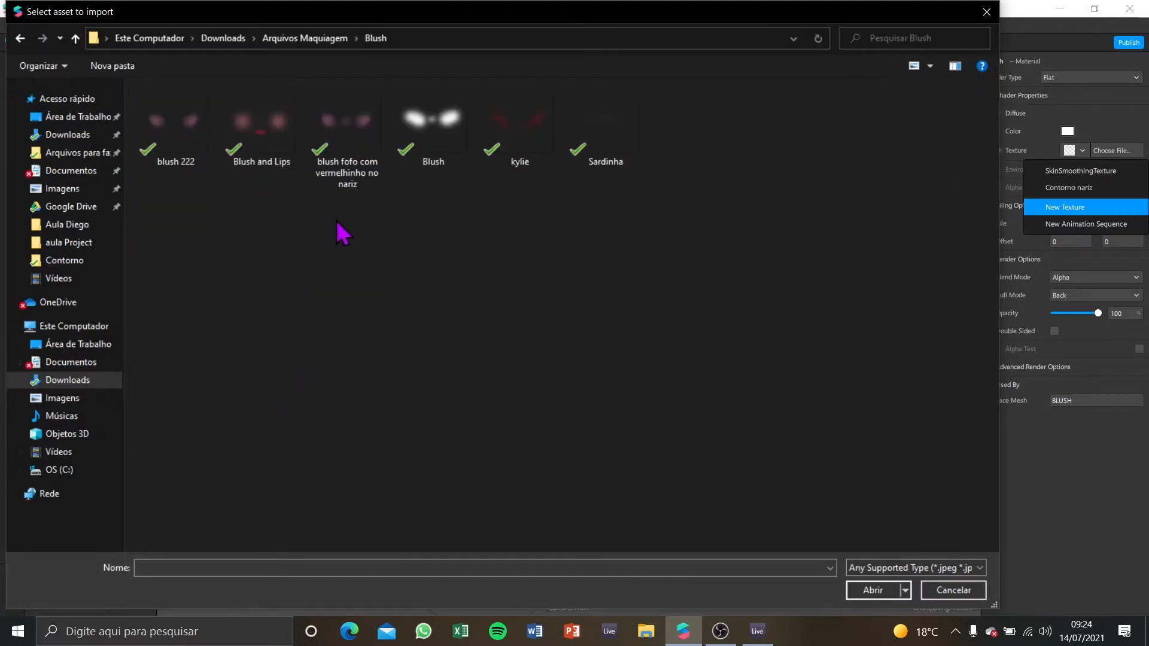
pyautogui.doubleClick(349, 171)
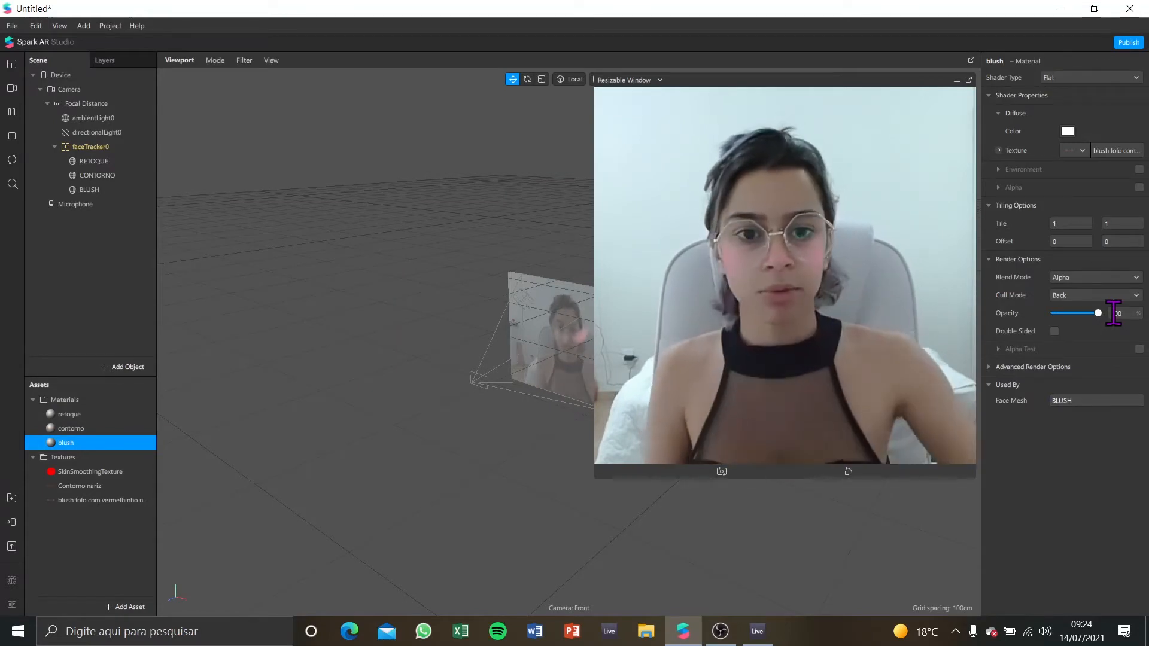
# Step: Set the blush material's diffuse color to a bright pinkish red, about #ff2c36
pyautogui.click(1067, 132)
pyautogui.moveTo(684, 175); pyautogui.dragTo(537, 179)
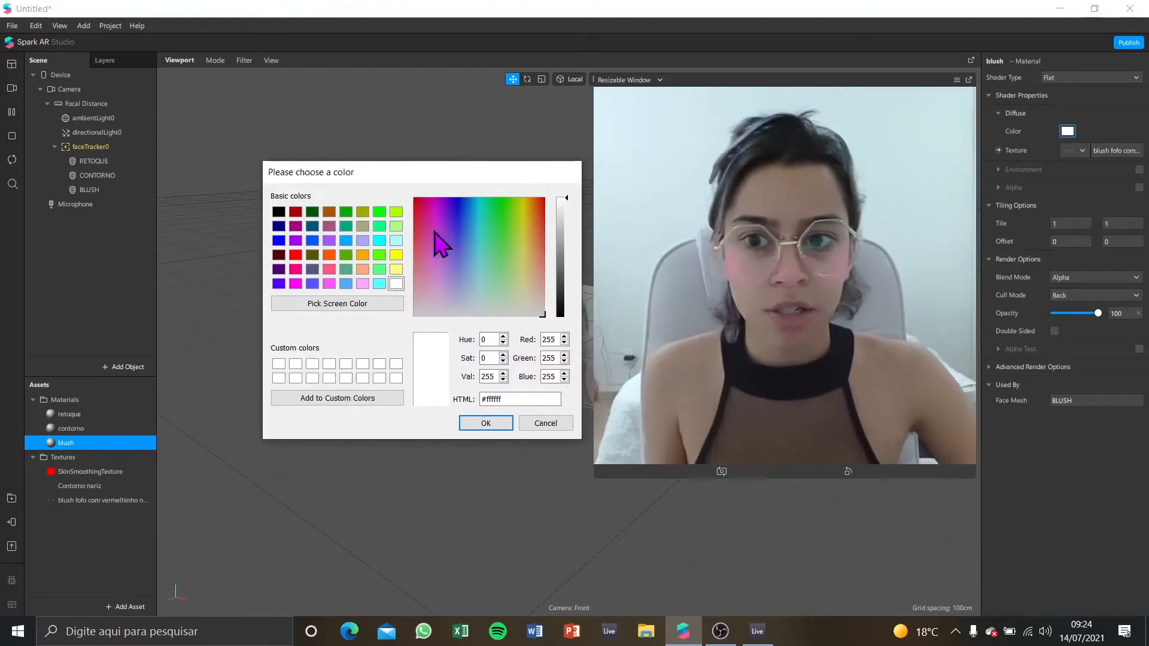
pyautogui.click(418, 228)
pyautogui.moveTo(418, 228); pyautogui.dragTo(417, 219)
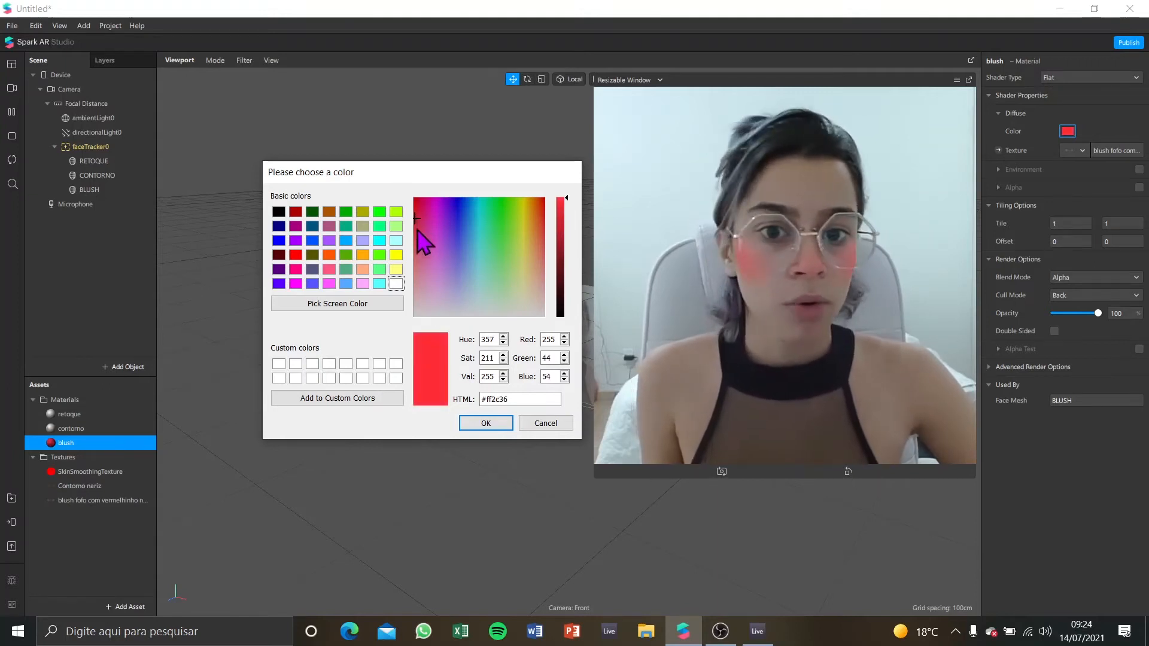
pyautogui.click(487, 428)
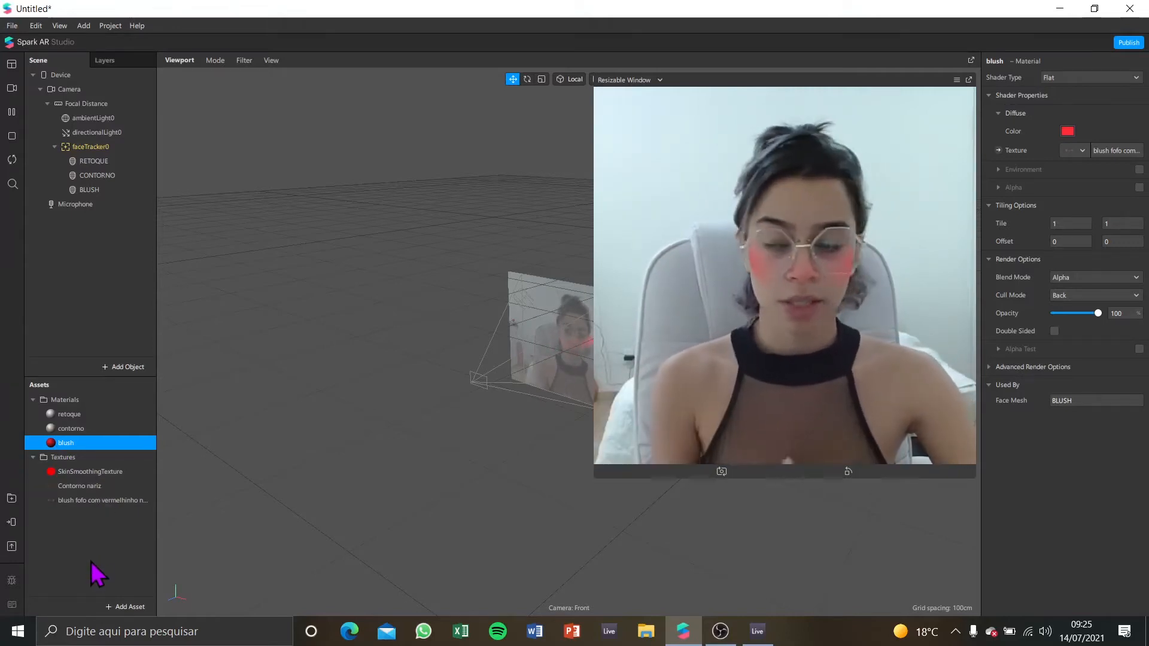
# Step: Replace the file behind the blush fofo com vermelhinho no nariz texture with blush 222 from the Blush folder
pyautogui.click(85, 501)
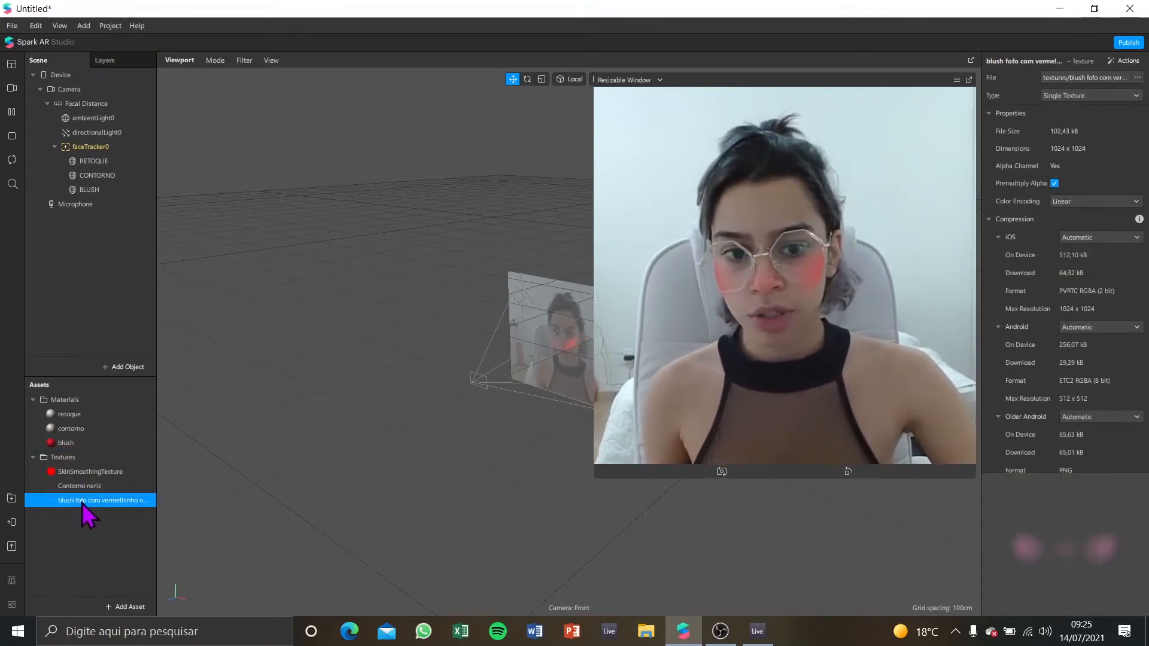
pyautogui.rightClick(82, 504)
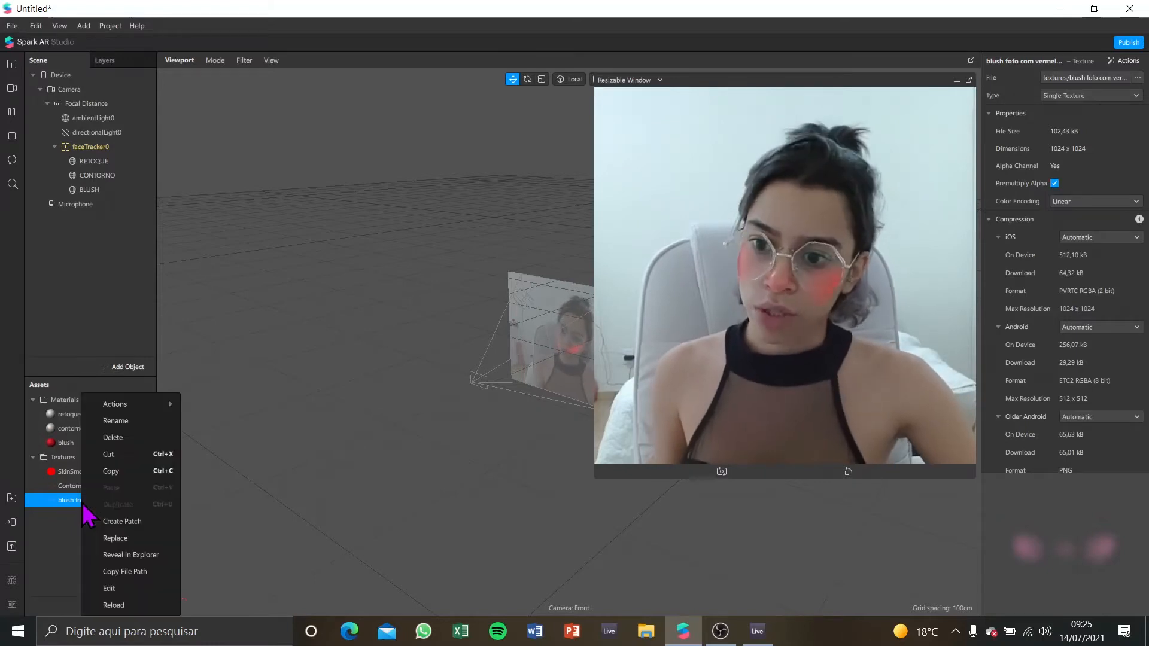
pyautogui.click(132, 537)
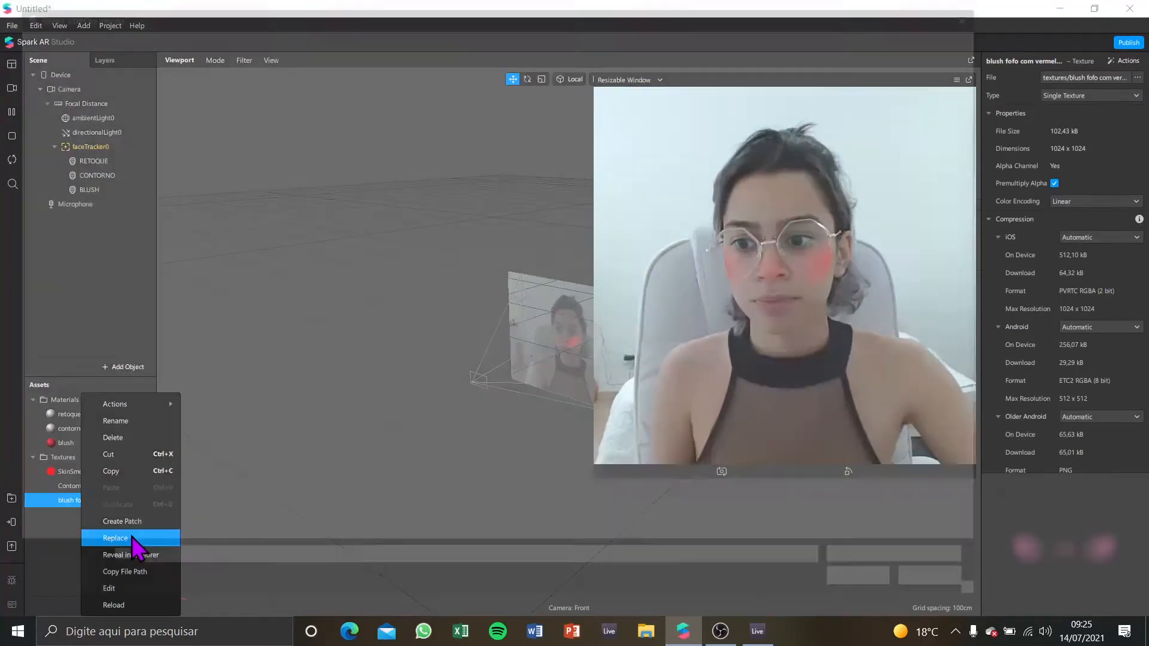
pyautogui.click(161, 144)
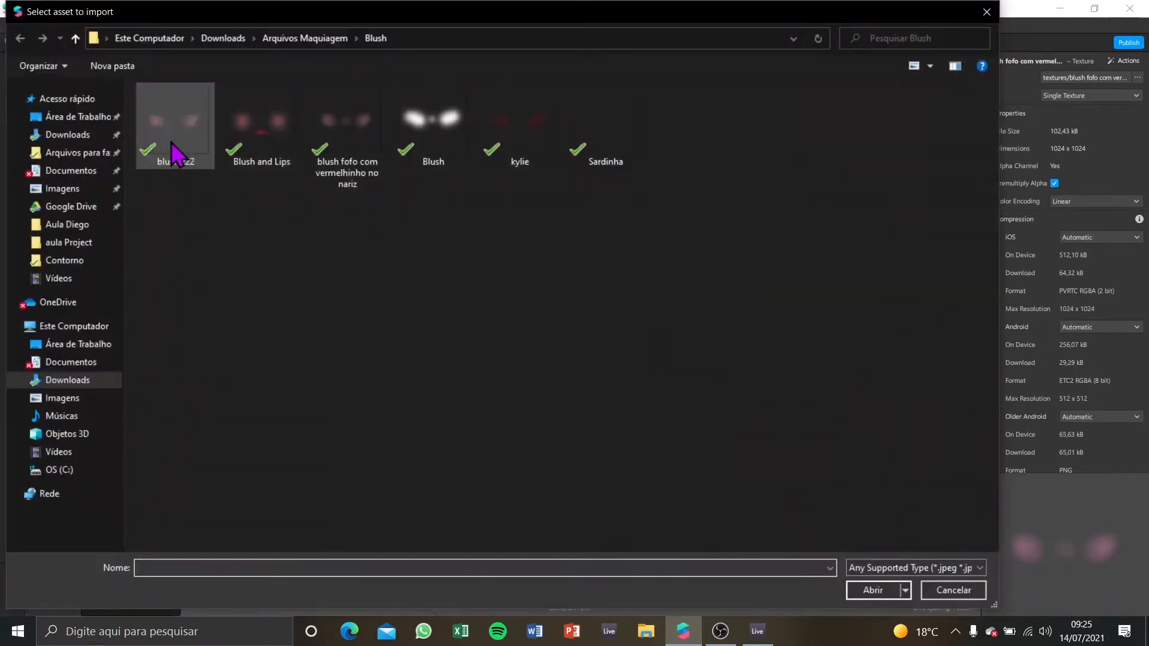
pyautogui.doubleClick(149, 120)
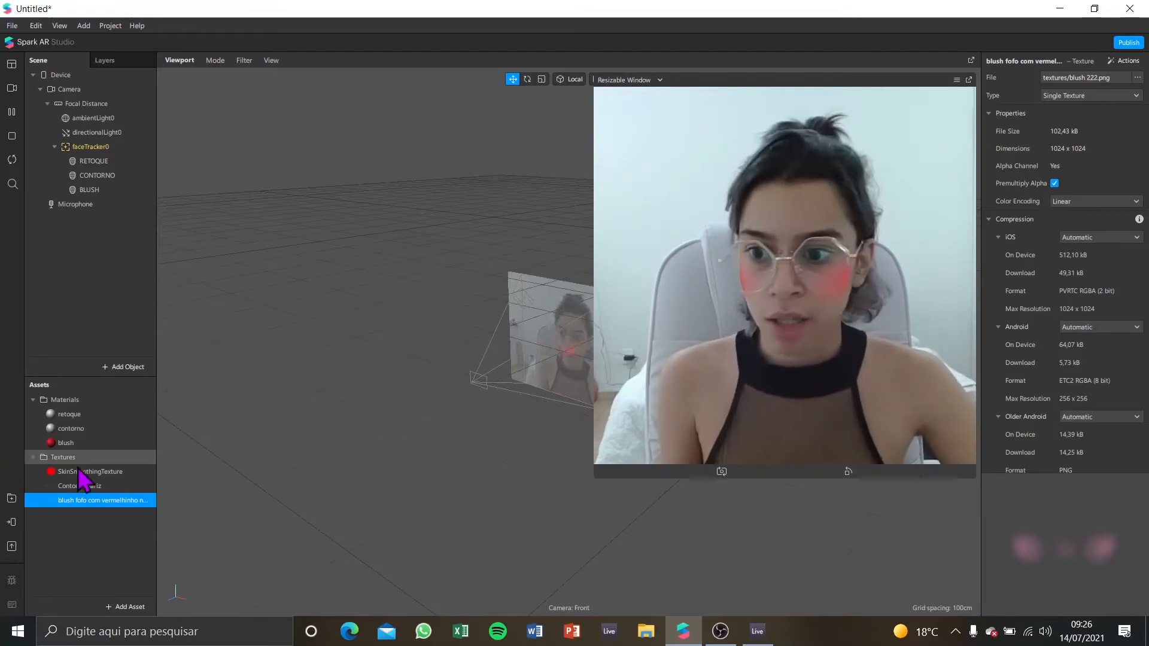
# Step: Replace the blush texture's file with kylie from the Arquivos Maquiagem Blush folder
pyautogui.rightClick(96, 505)
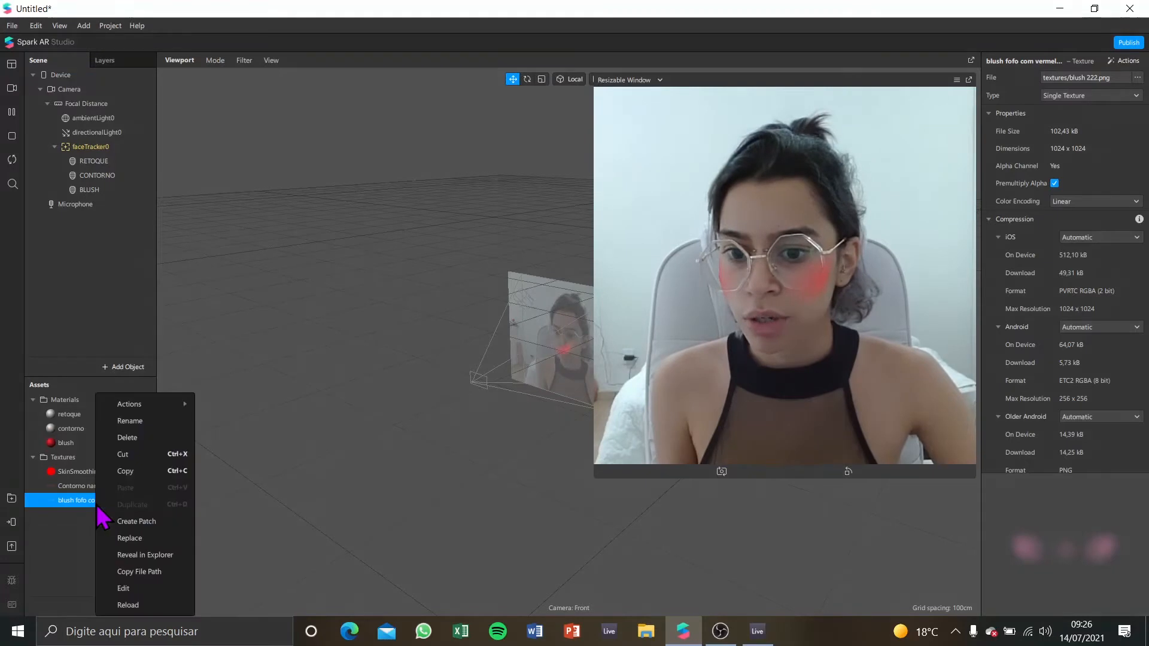
pyautogui.click(137, 538)
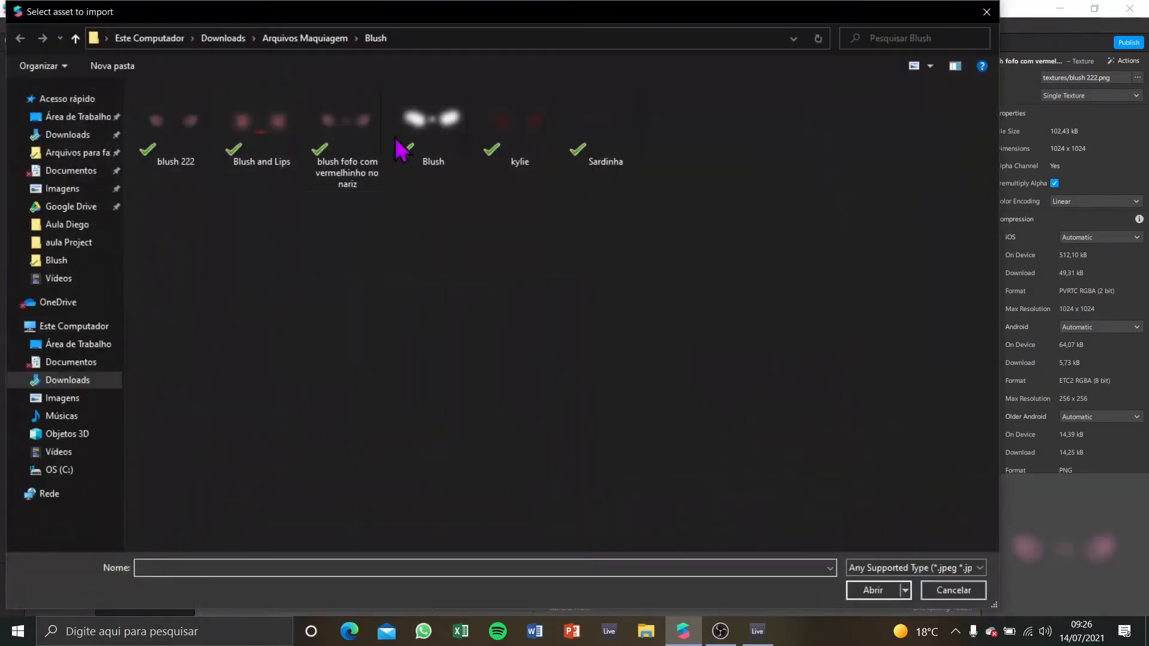
pyautogui.doubleClick(500, 154)
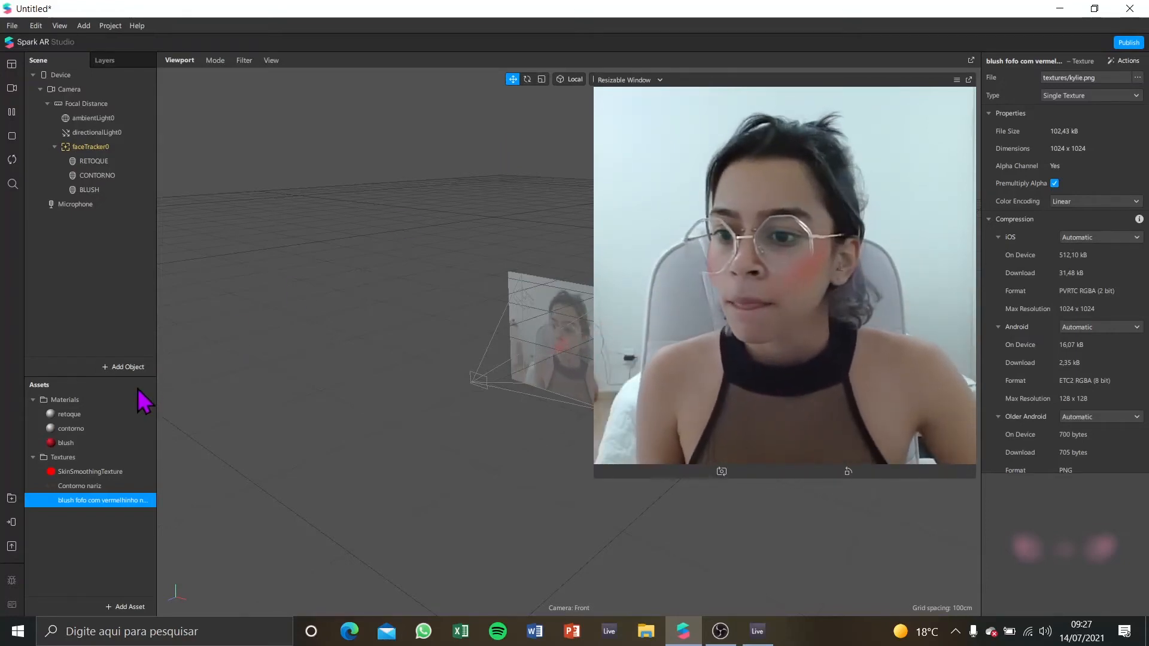
# Step: Darken the blush material's diffuse color to a deep red, #a61c23
pyautogui.doubleClick(119, 443)
pyautogui.press('Return')
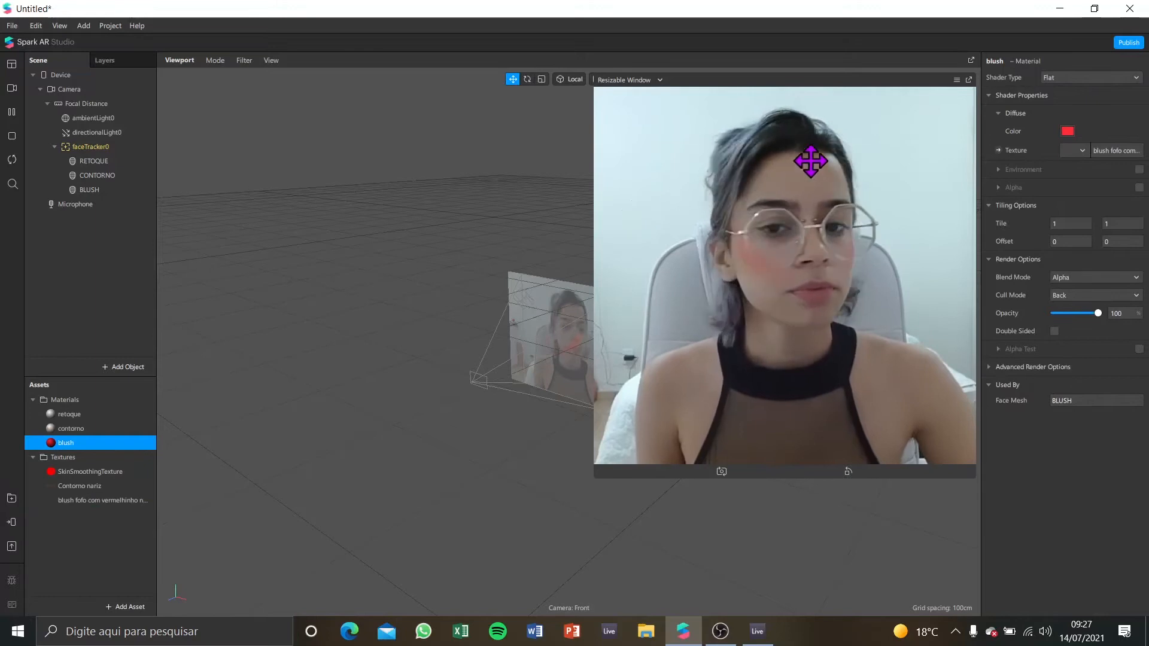
pyautogui.click(1067, 132)
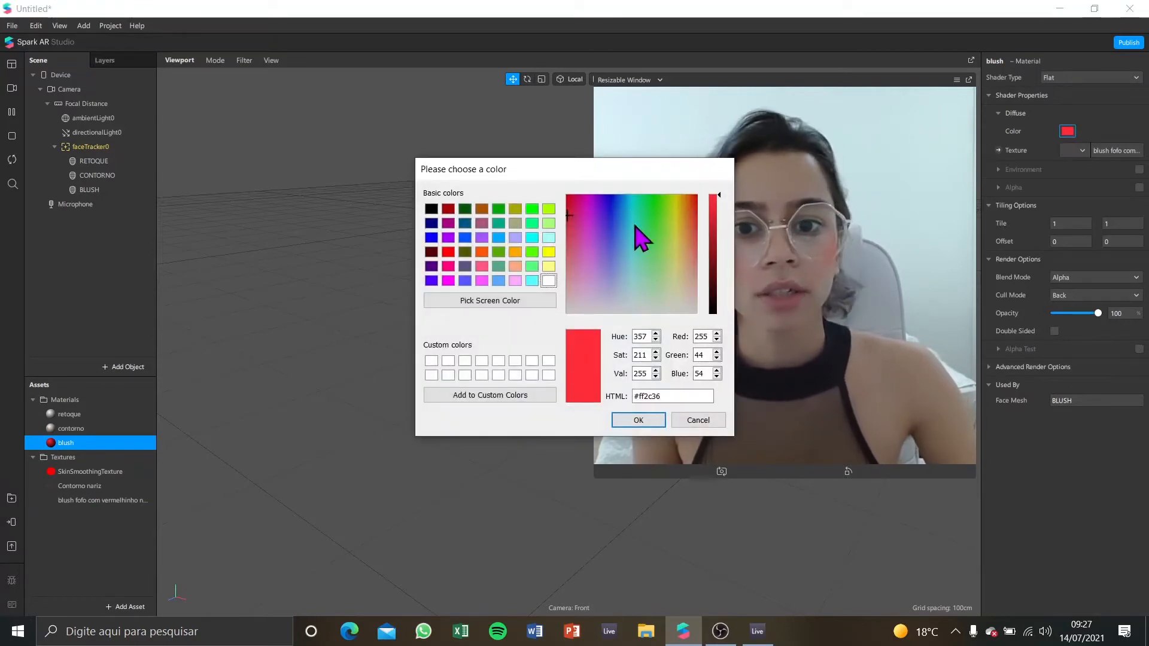
pyautogui.click(714, 243)
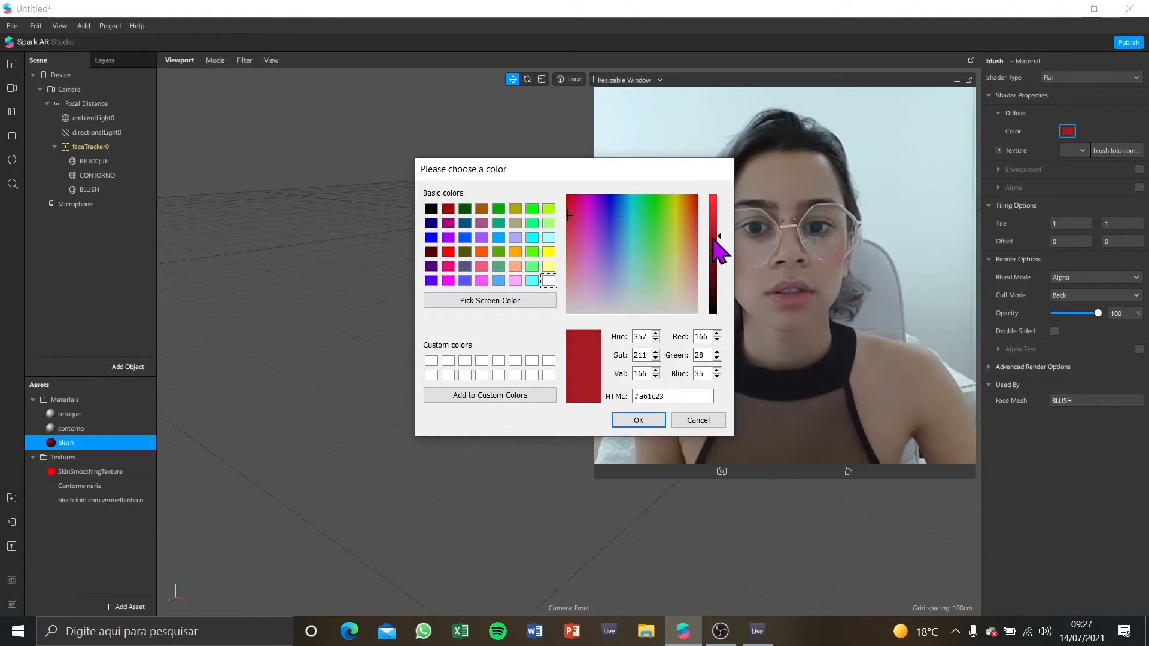
pyautogui.click(629, 421)
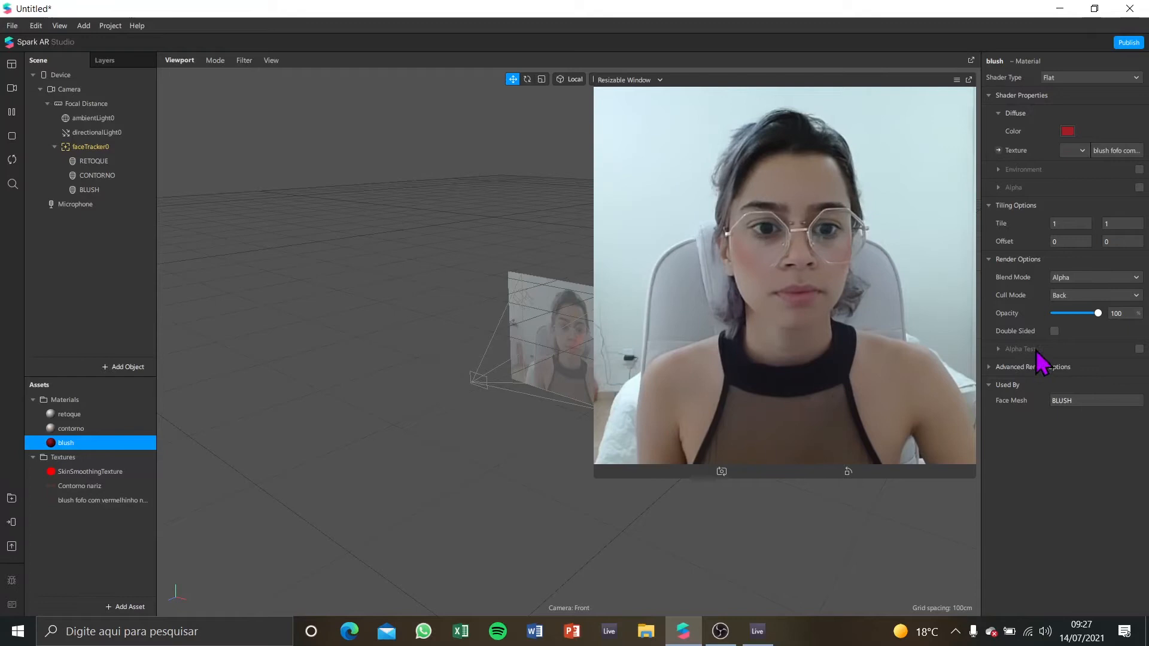
# Step: Set the blush material's opacity to 20%
pyautogui.click(1127, 313)
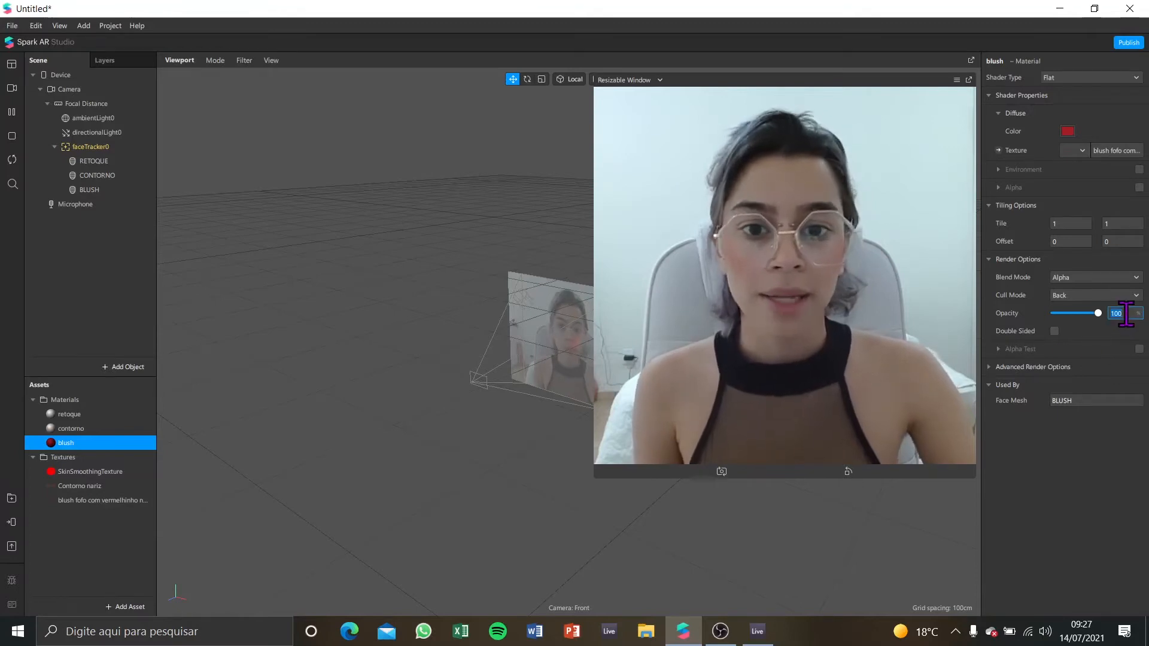
pyautogui.write('2')
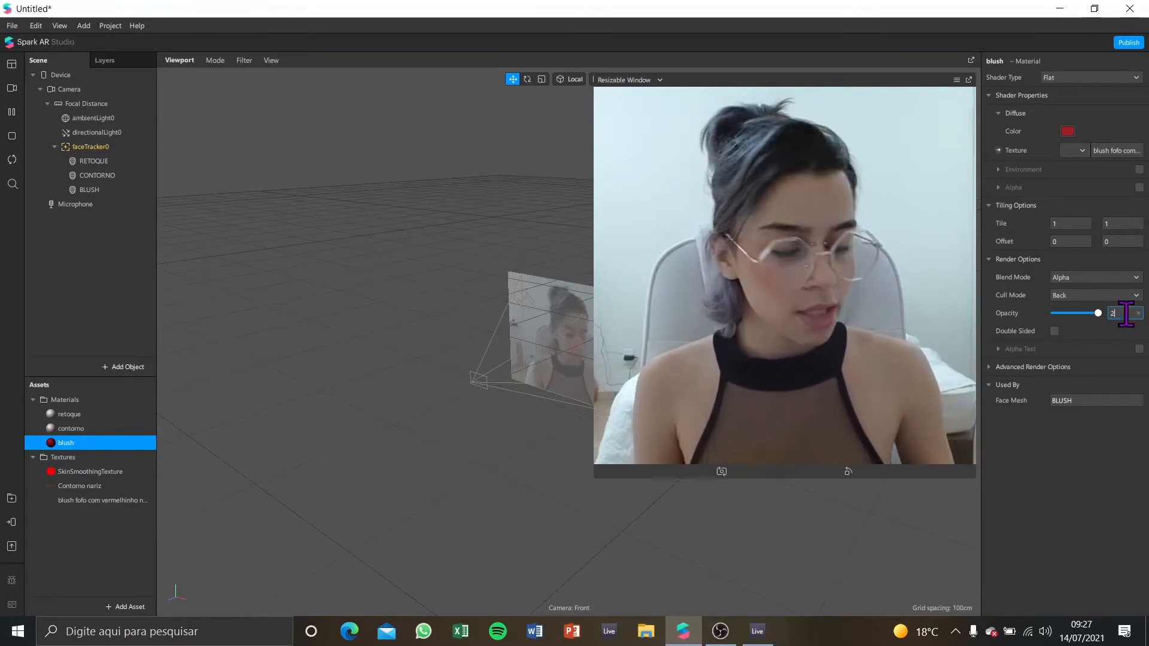
pyautogui.write('0')
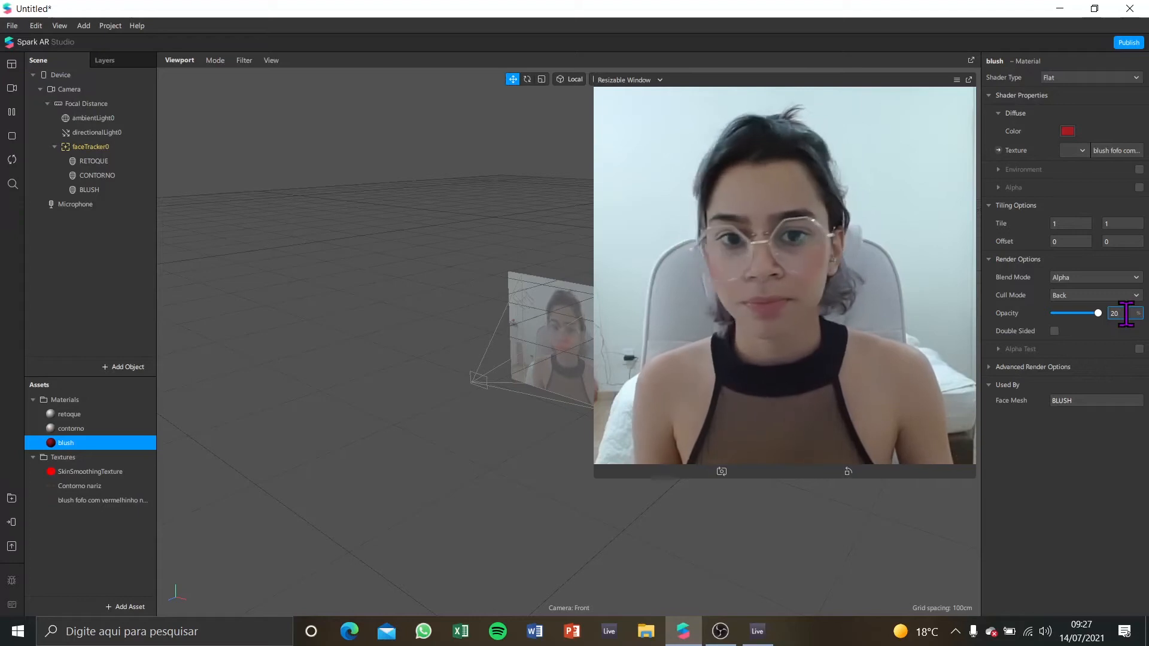
pyautogui.press('Return')
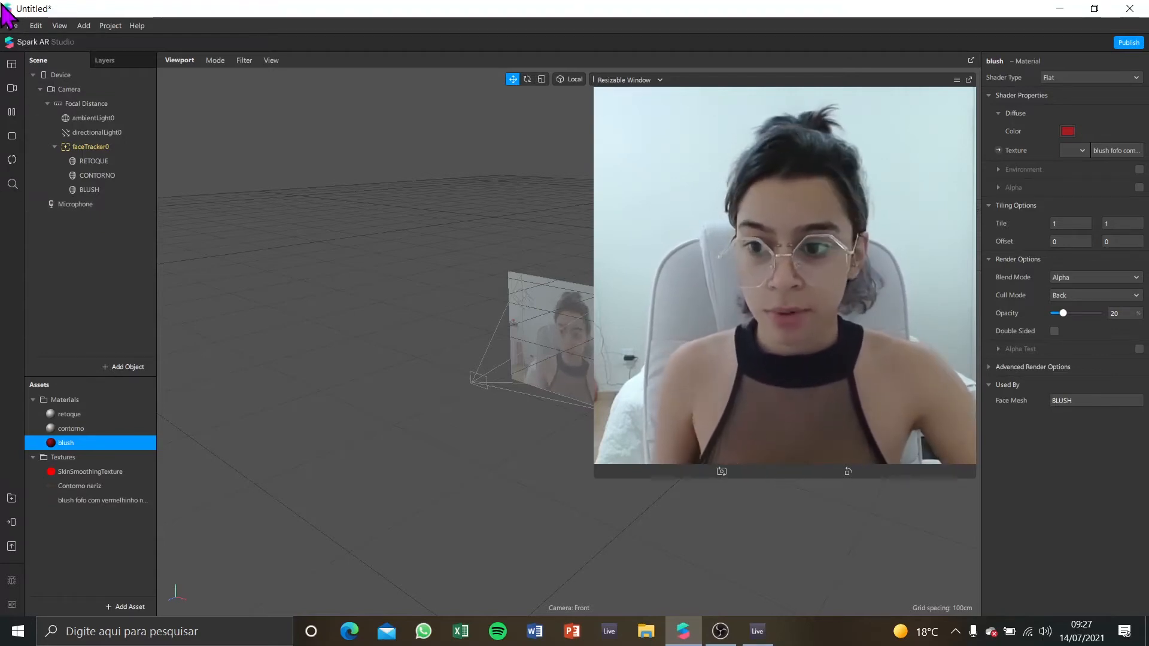
# Step: Enable Alpha on the blush material and import Alpha para retirar corte da make from the PELE, ROSTO, OLHEIRA folder as its alpha texture
pyautogui.doubleClick(100, 429)
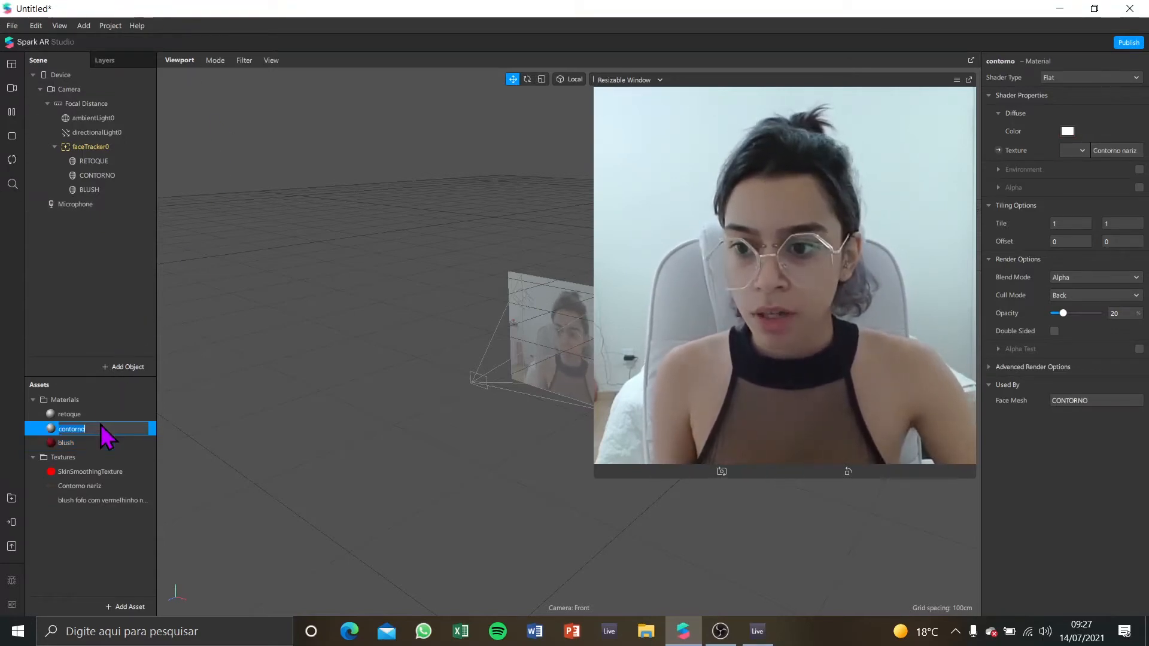
pyautogui.doubleClick(90, 444)
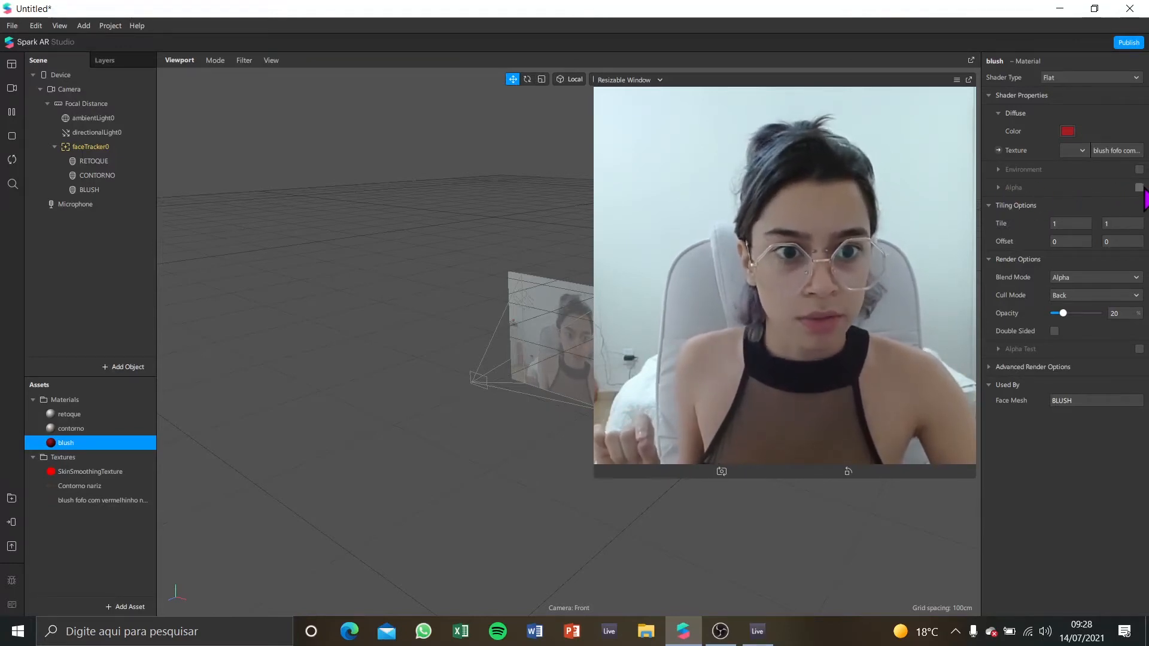
pyautogui.click(1139, 188)
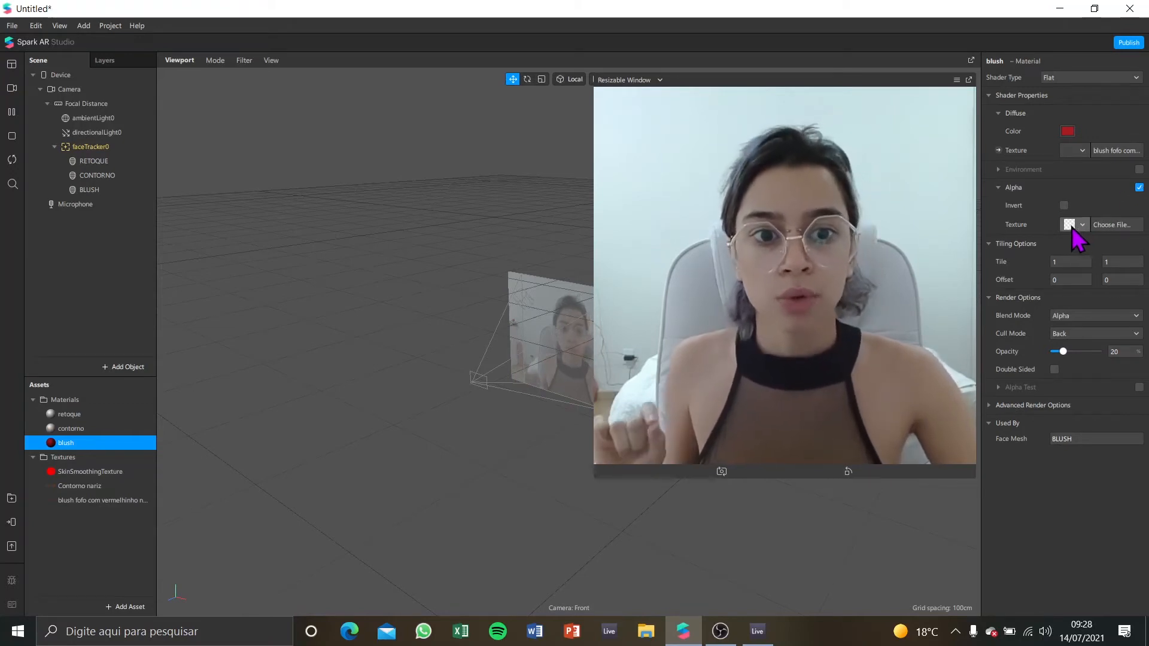
pyautogui.click(1071, 226)
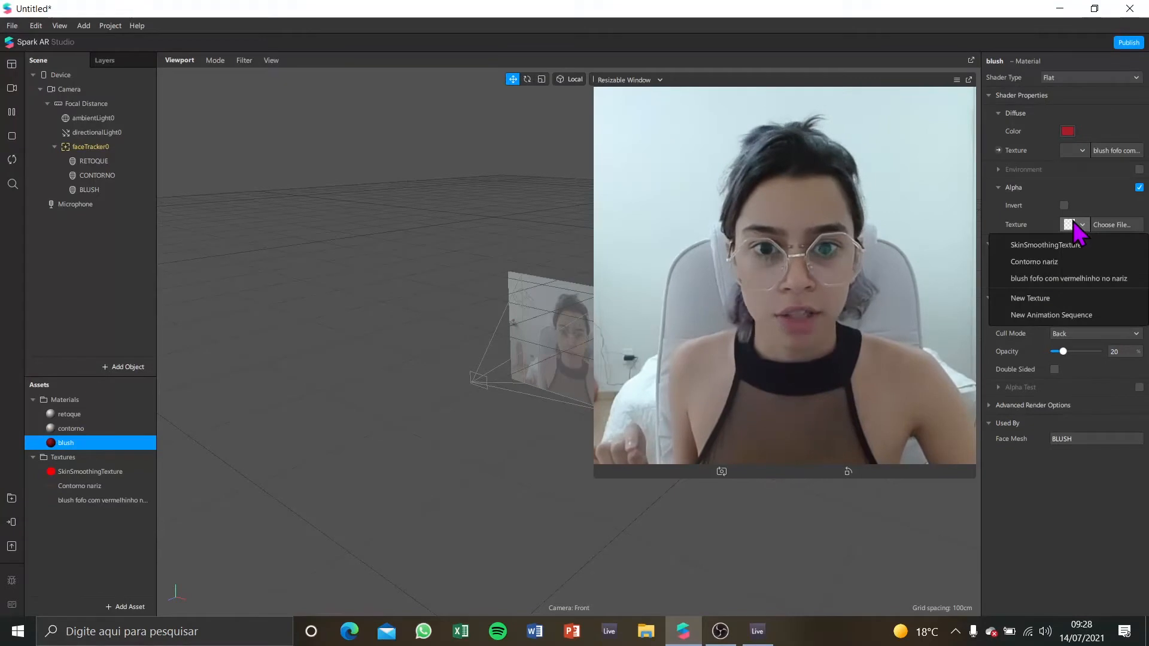
pyautogui.click(1056, 297)
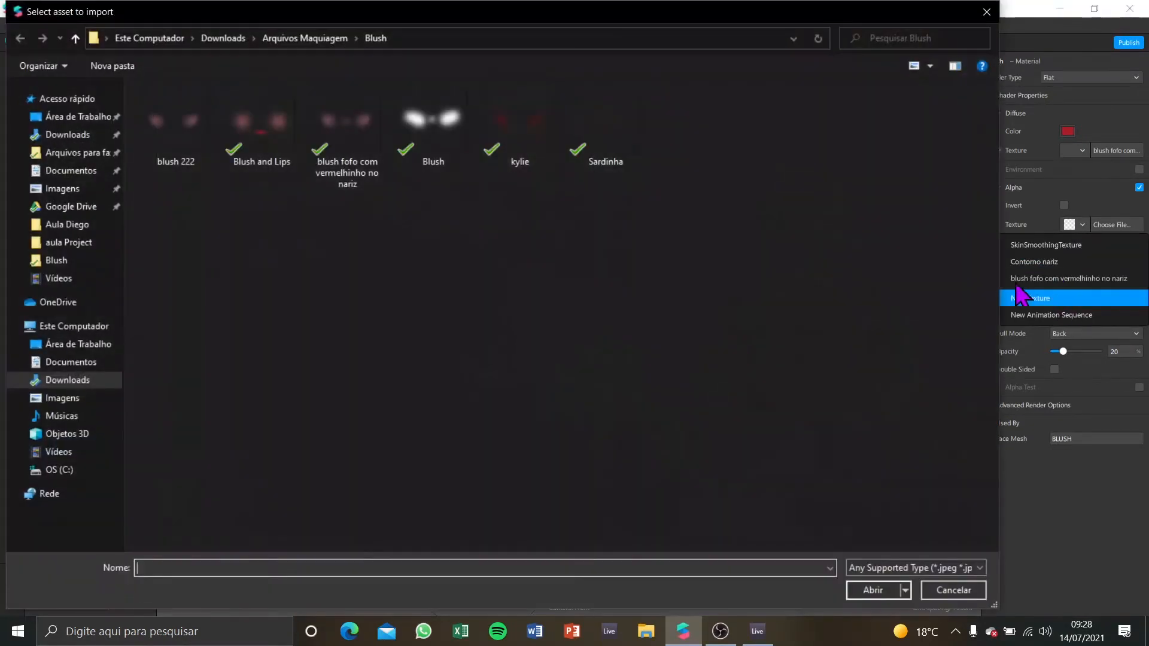
pyautogui.click(317, 40)
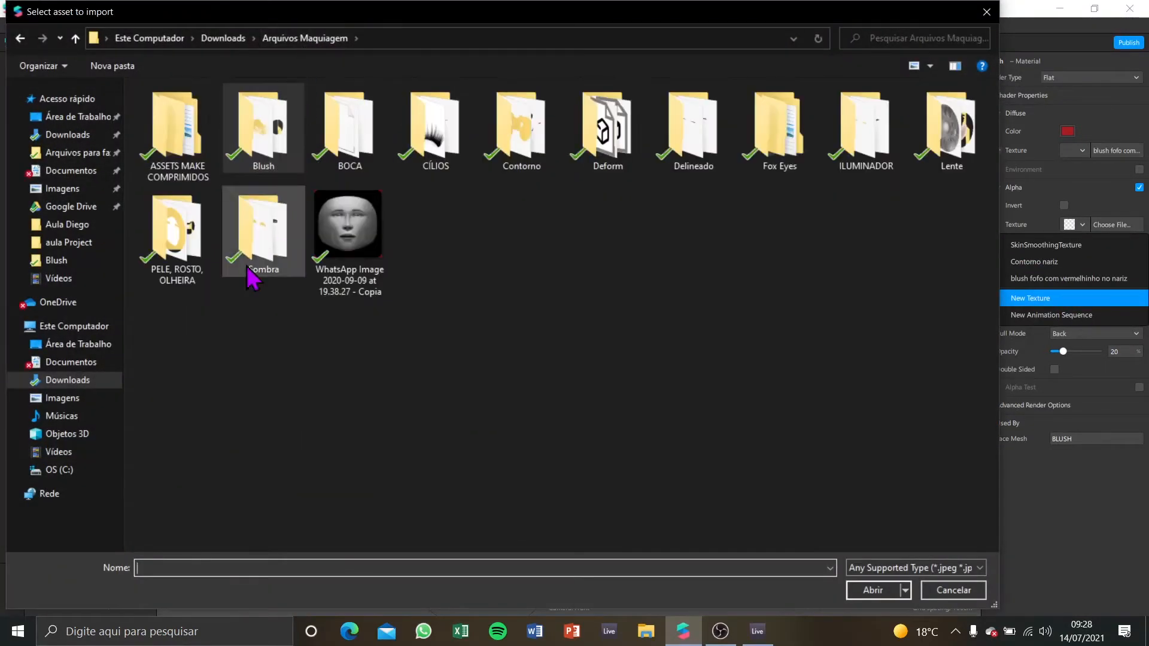
pyautogui.doubleClick(210, 277)
pyautogui.click(193, 157)
pyautogui.doubleClick(192, 148)
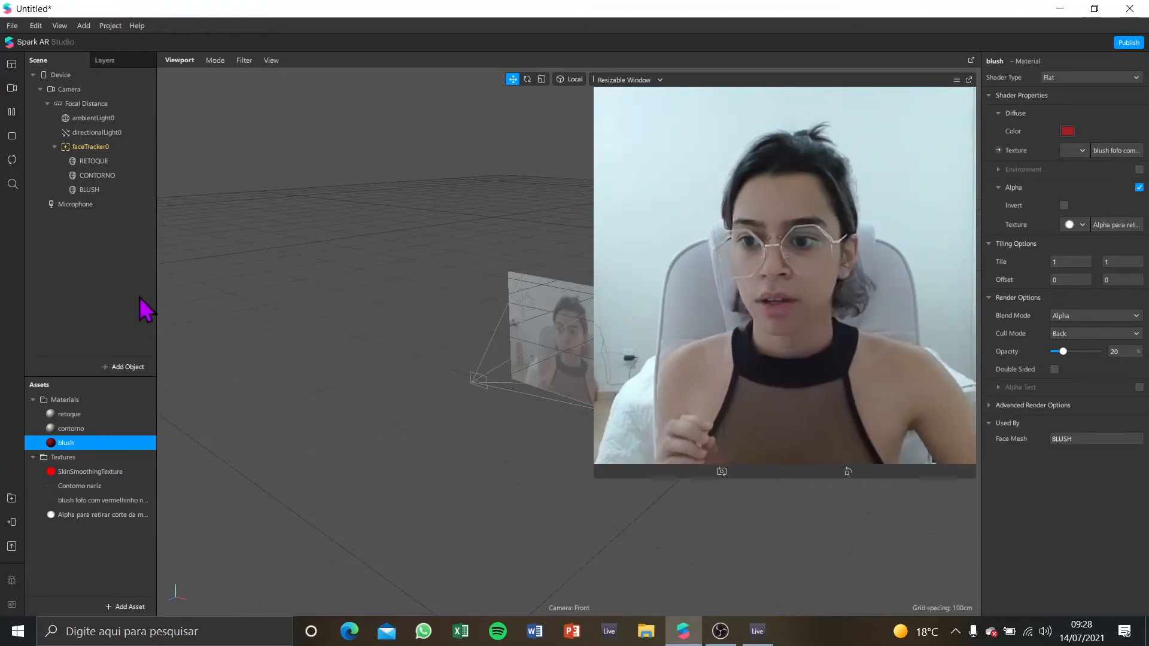
# Step: Enable Alpha on the contorno material and assign the existing Alpha para retirar corte da make texture to it
pyautogui.doubleClick(116, 432)
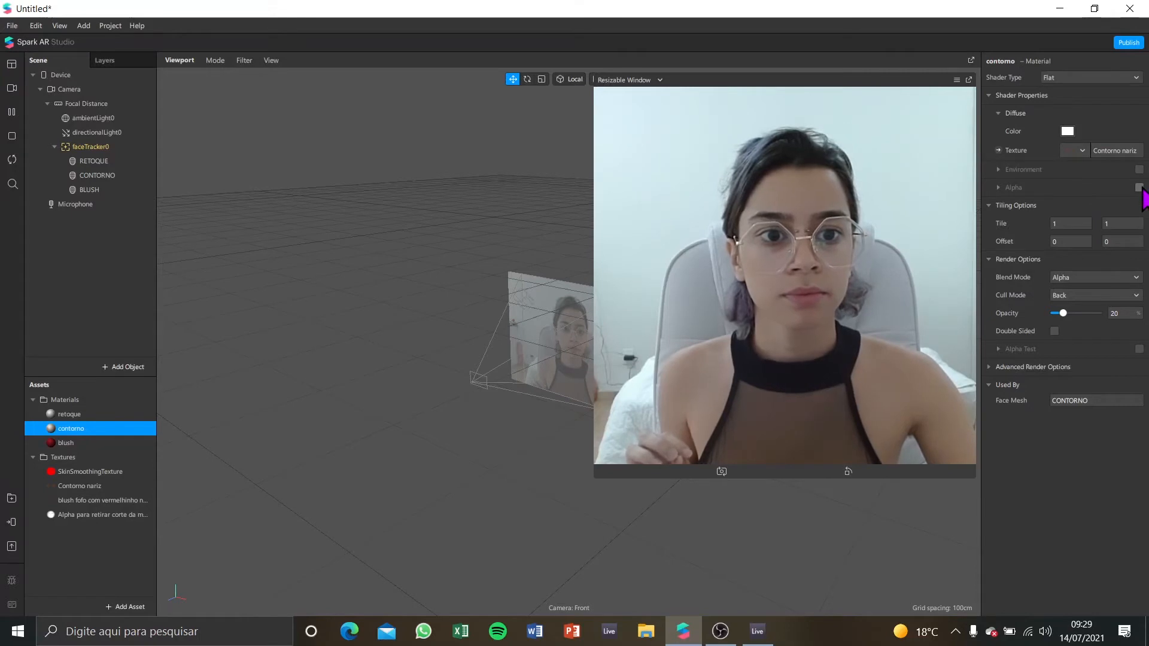
pyautogui.click(1139, 188)
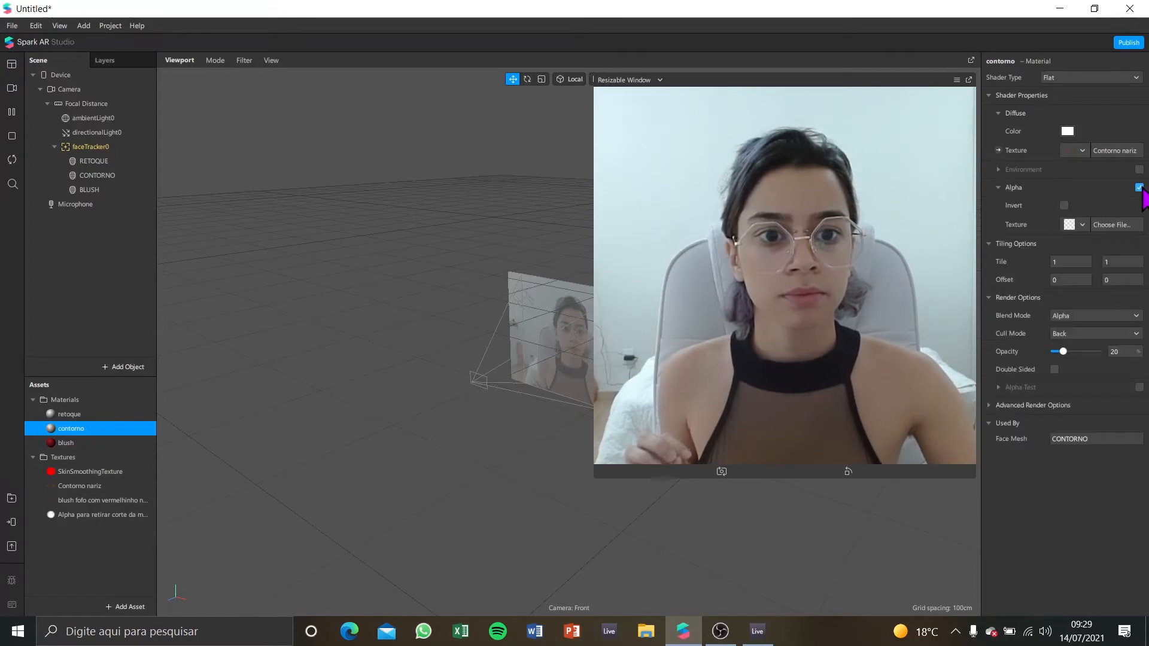
pyautogui.click(1074, 227)
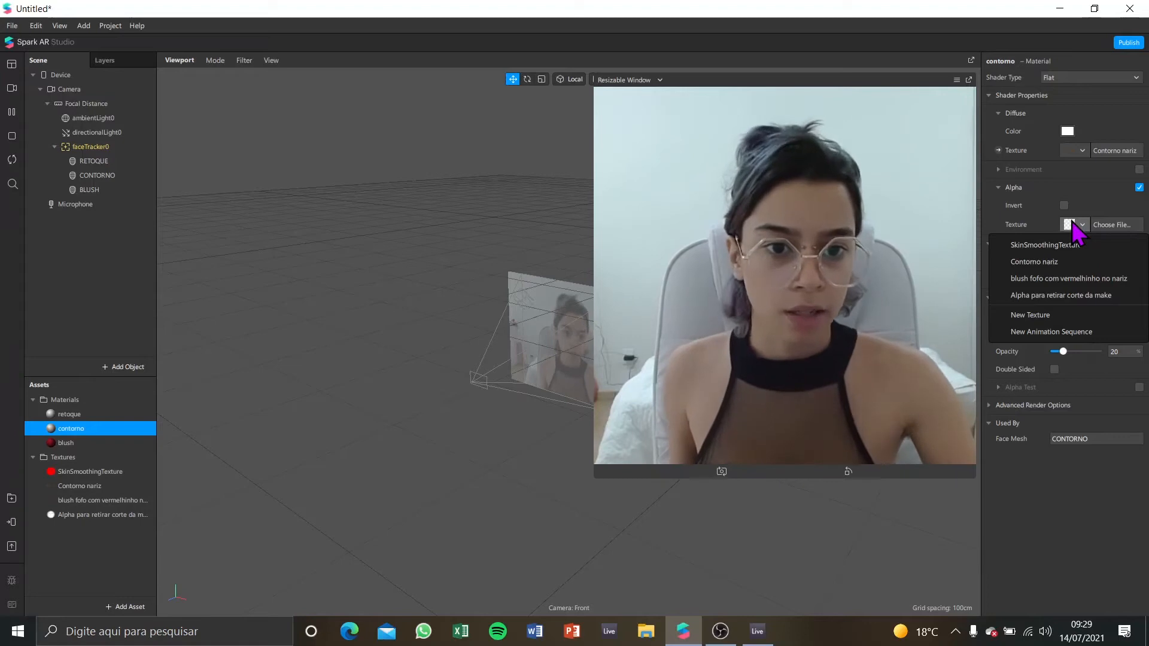
pyautogui.click(1085, 297)
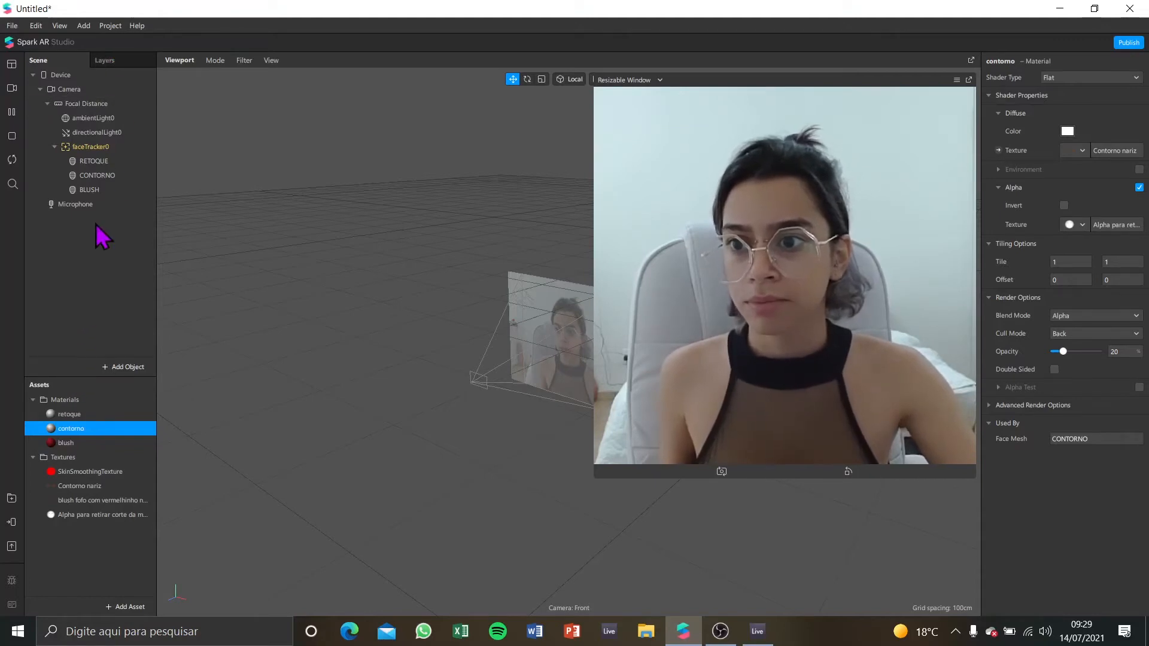
# Step: Add a canvas to the scene and move it directly above faceTracker0 in the object hierarchy
pyautogui.rightClick(71, 293)
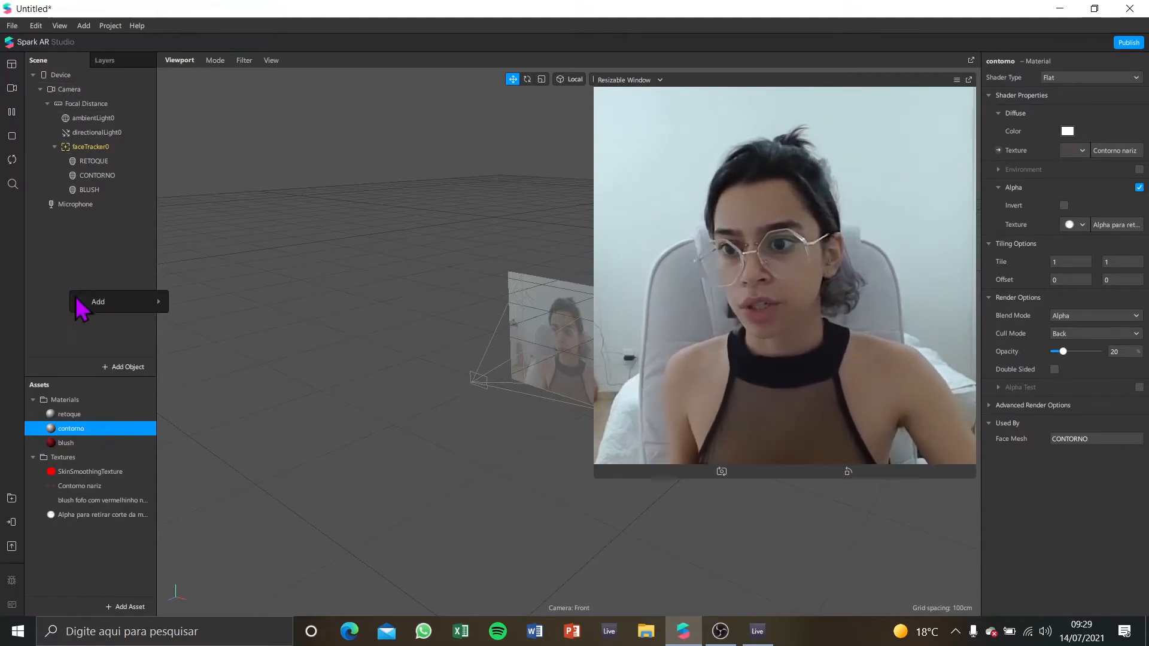
pyautogui.moveTo(100, 305)
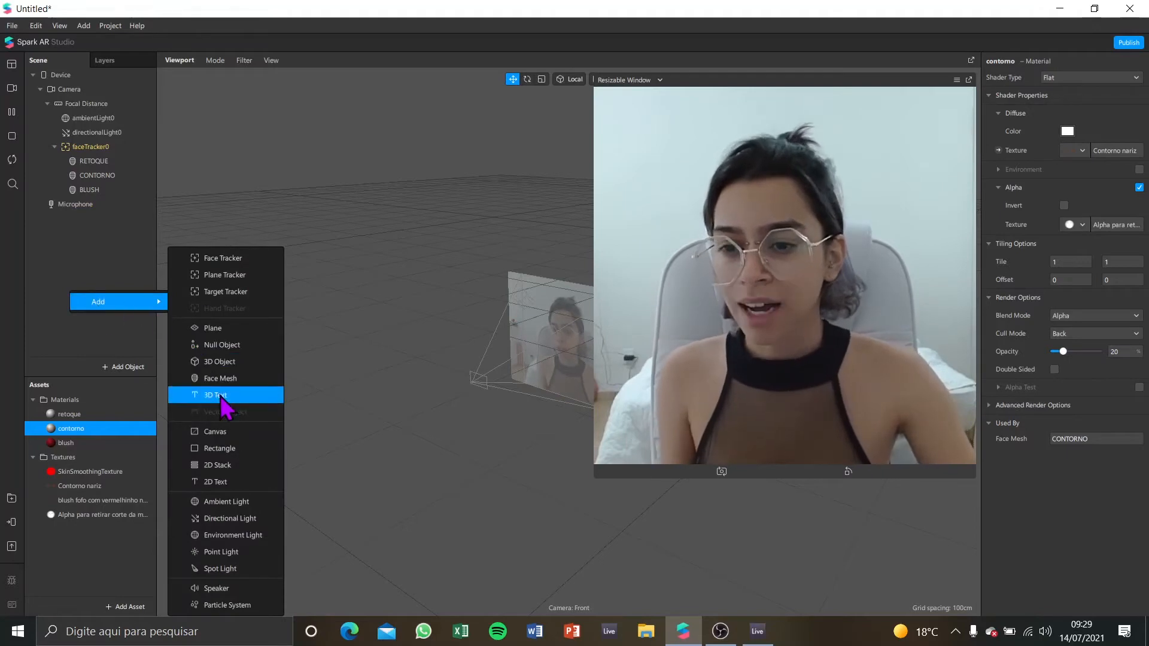
pyautogui.click(230, 429)
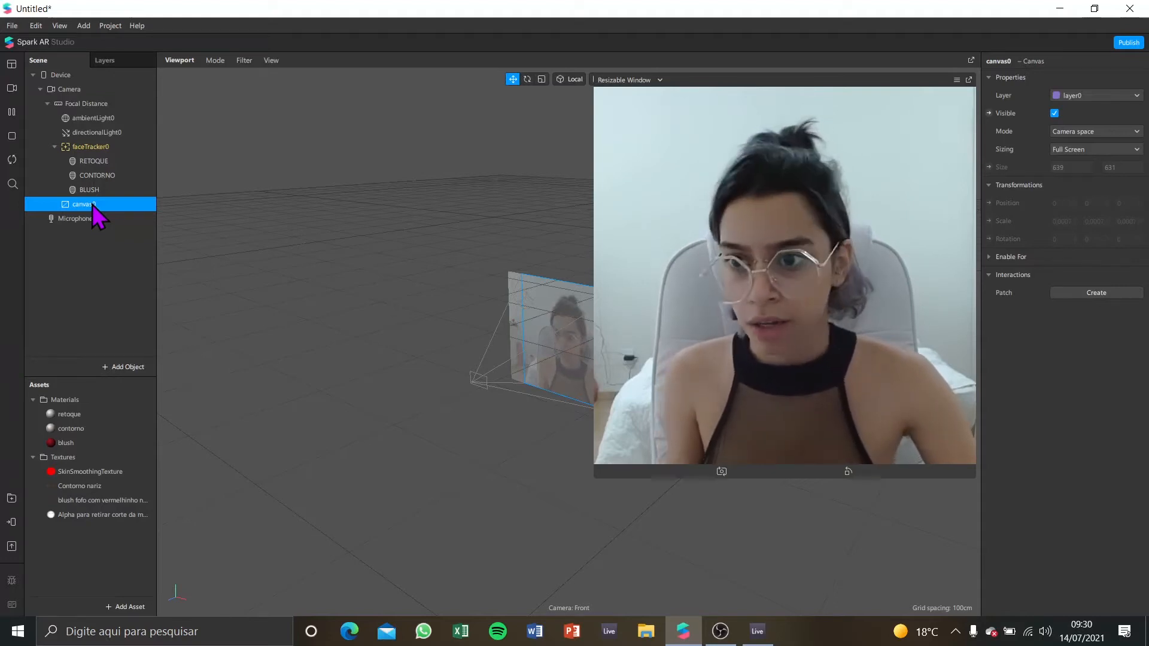
pyautogui.moveTo(92, 205); pyautogui.dragTo(173, 151)
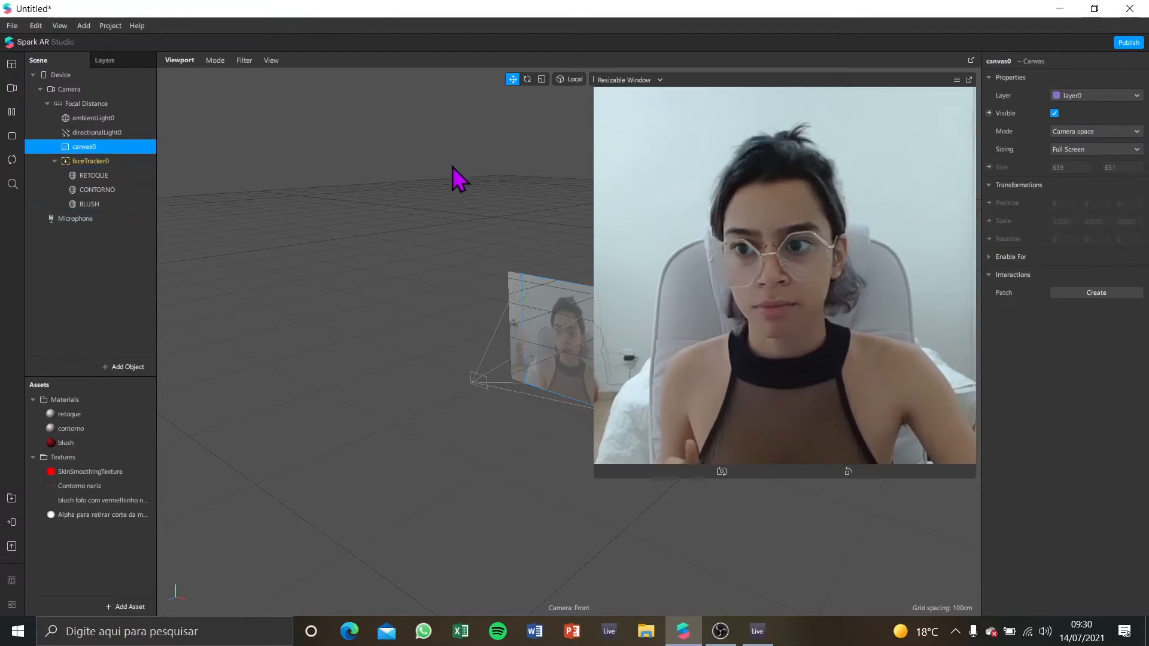
# Step: Add a rectangle inside canvas0 and rename it LUT
pyautogui.rightClick(138, 148)
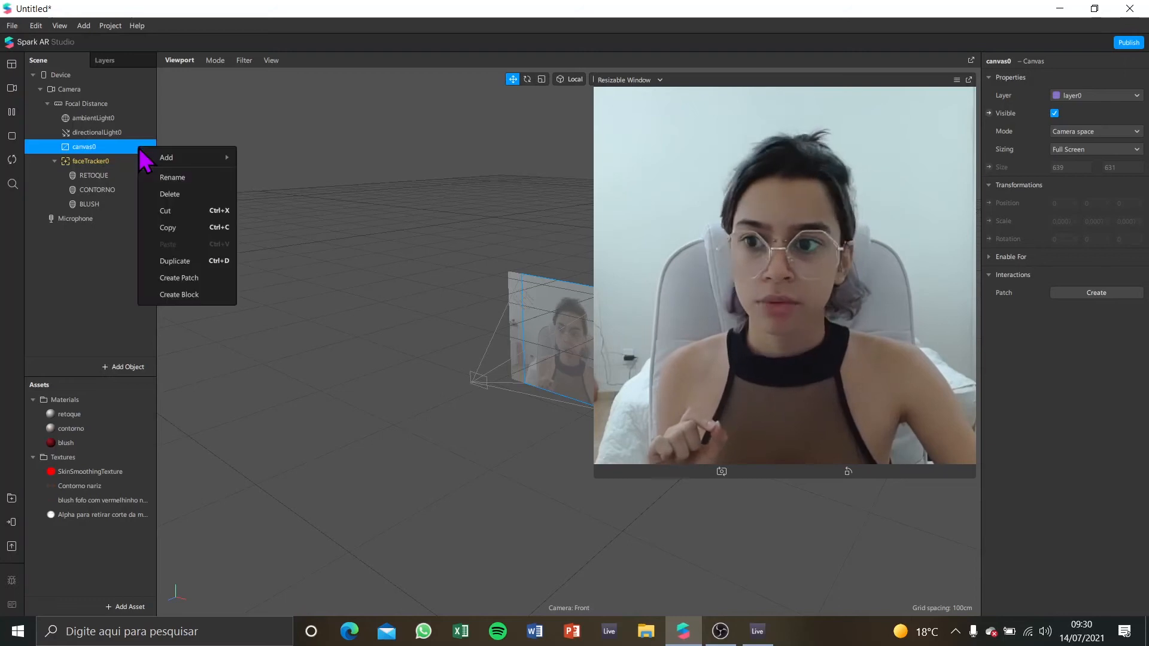
pyautogui.moveTo(180, 159)
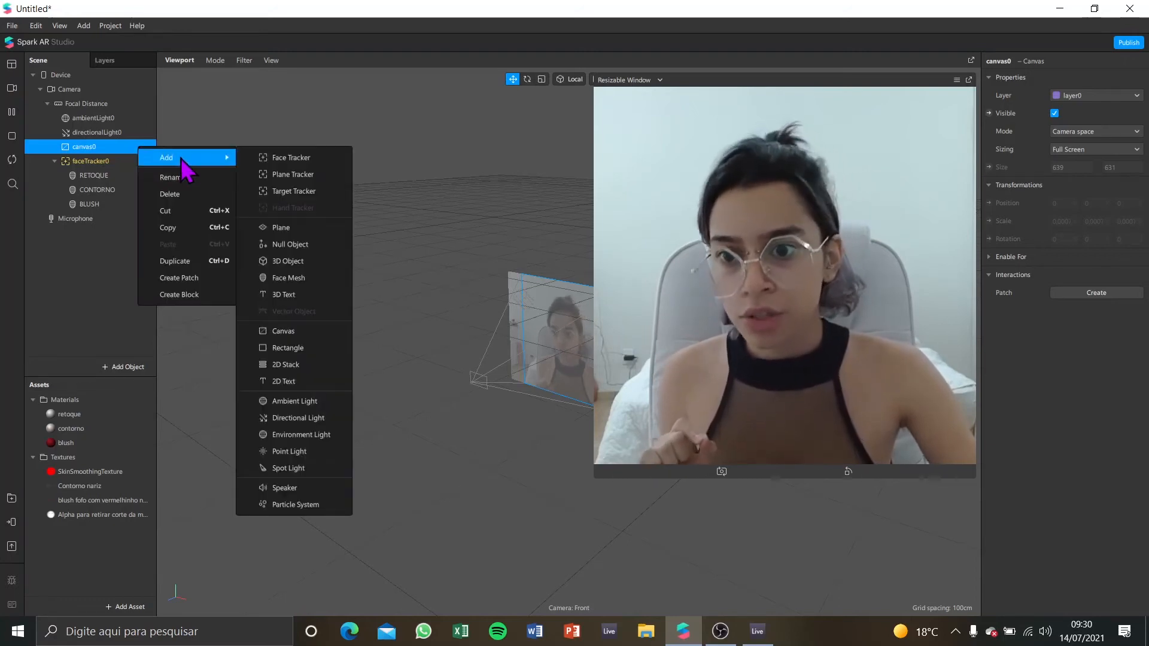
pyautogui.click(306, 349)
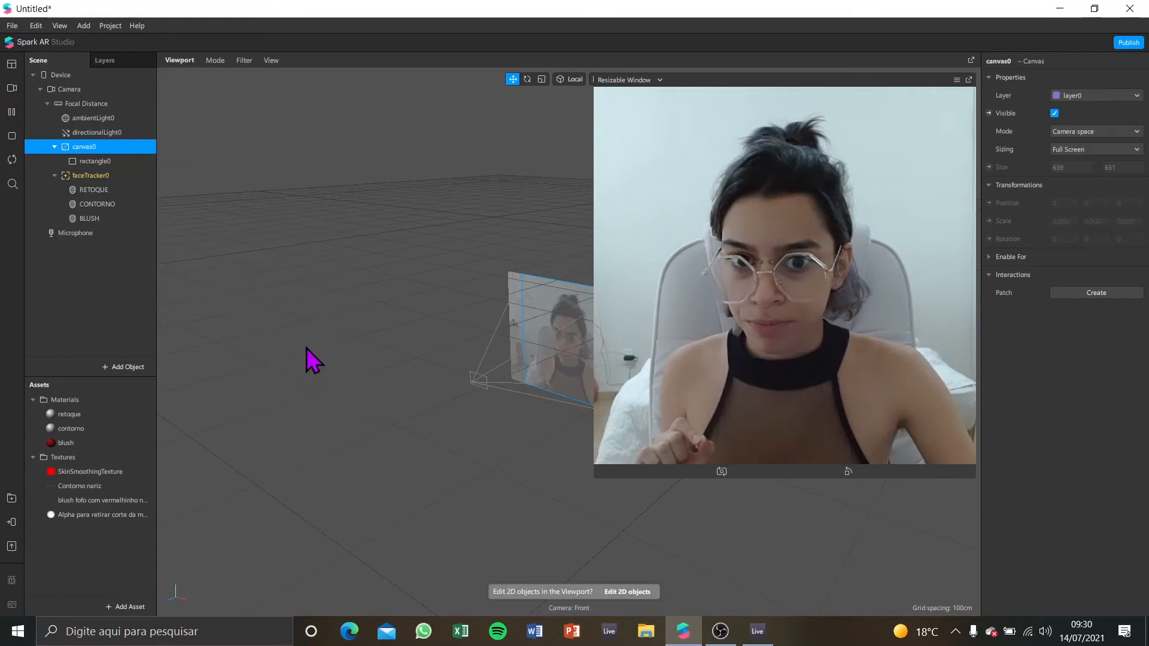
pyautogui.rightClick(127, 170)
pyautogui.click(183, 188)
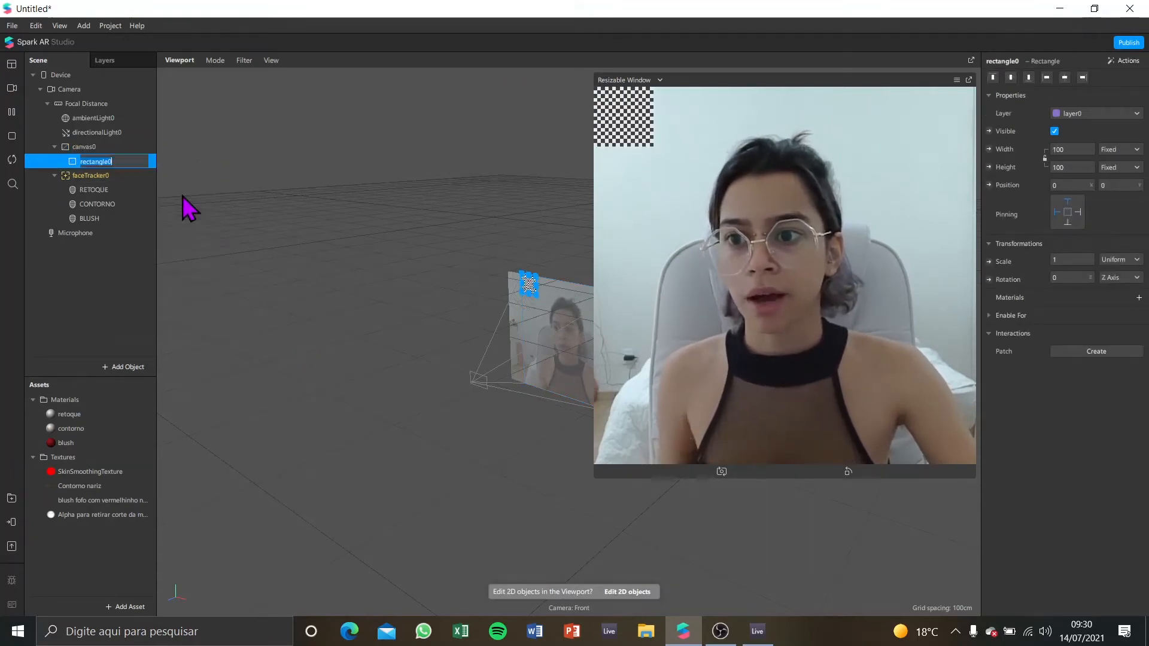
pyautogui.press('BackSpace')
pyautogui.write('LUT')
pyautogui.press('Return')
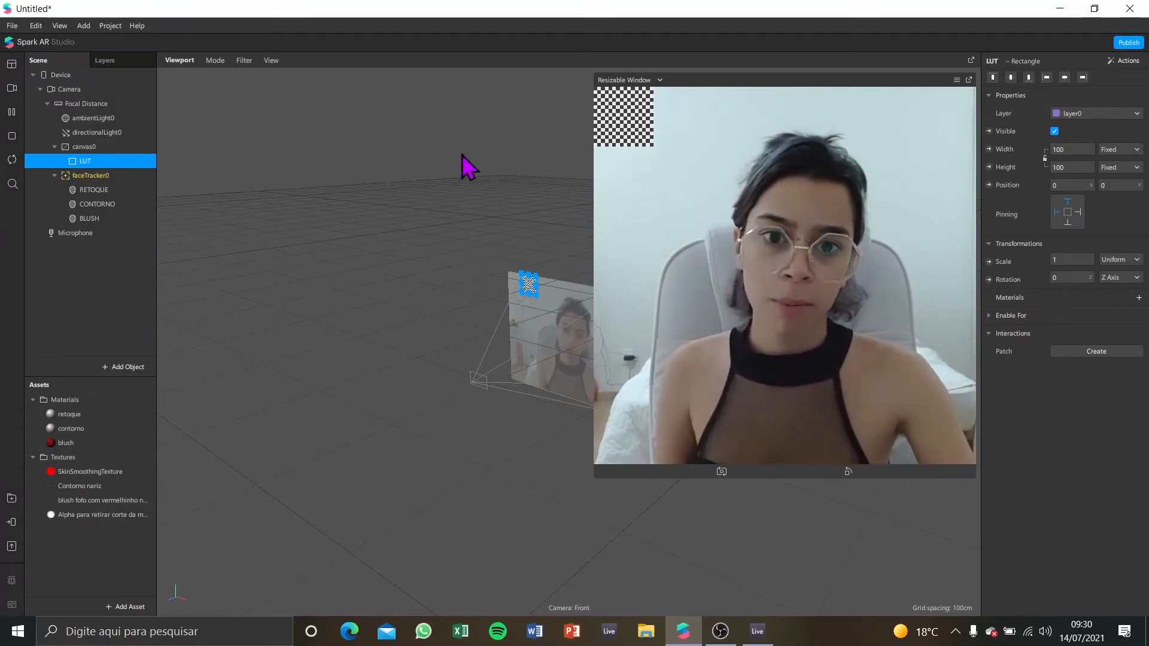
# Step: Make the LUT rectangle fill the full width and height of the canvas
pyautogui.click(1080, 145)
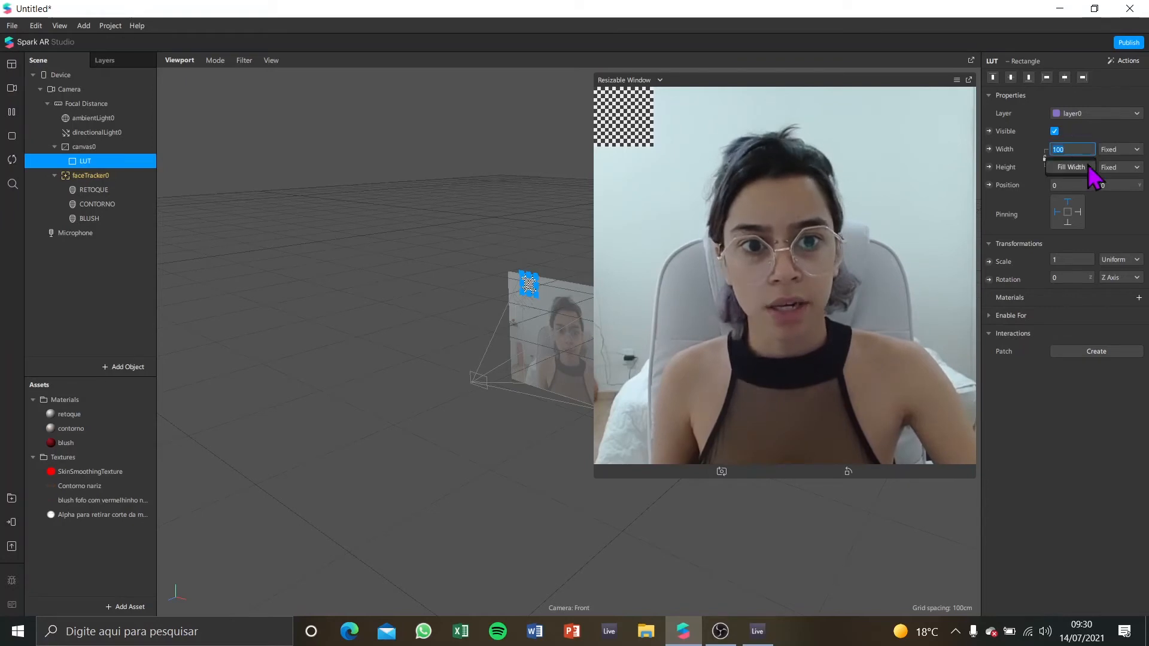
pyautogui.click(1090, 169)
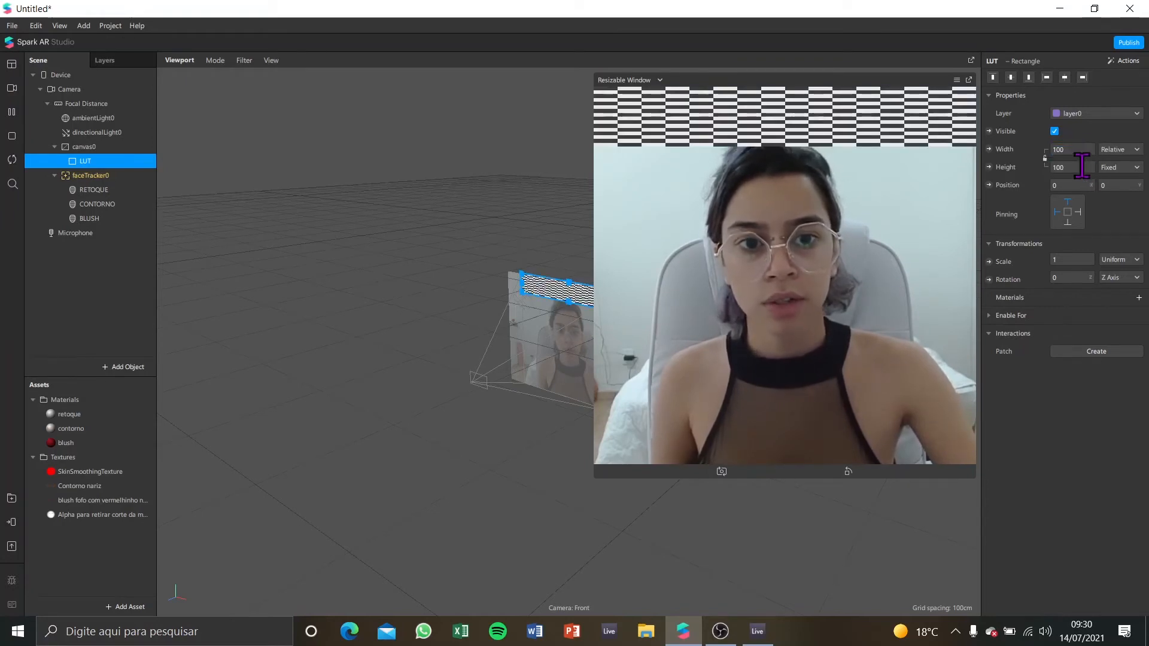
pyautogui.click(1081, 167)
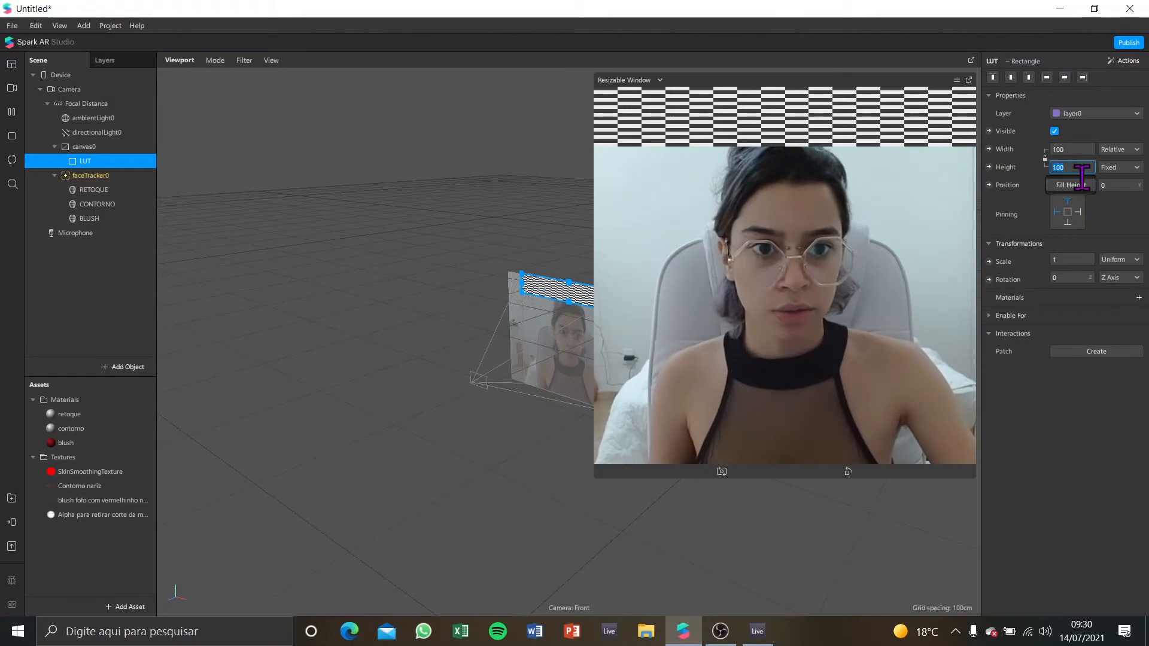
pyautogui.click(1085, 187)
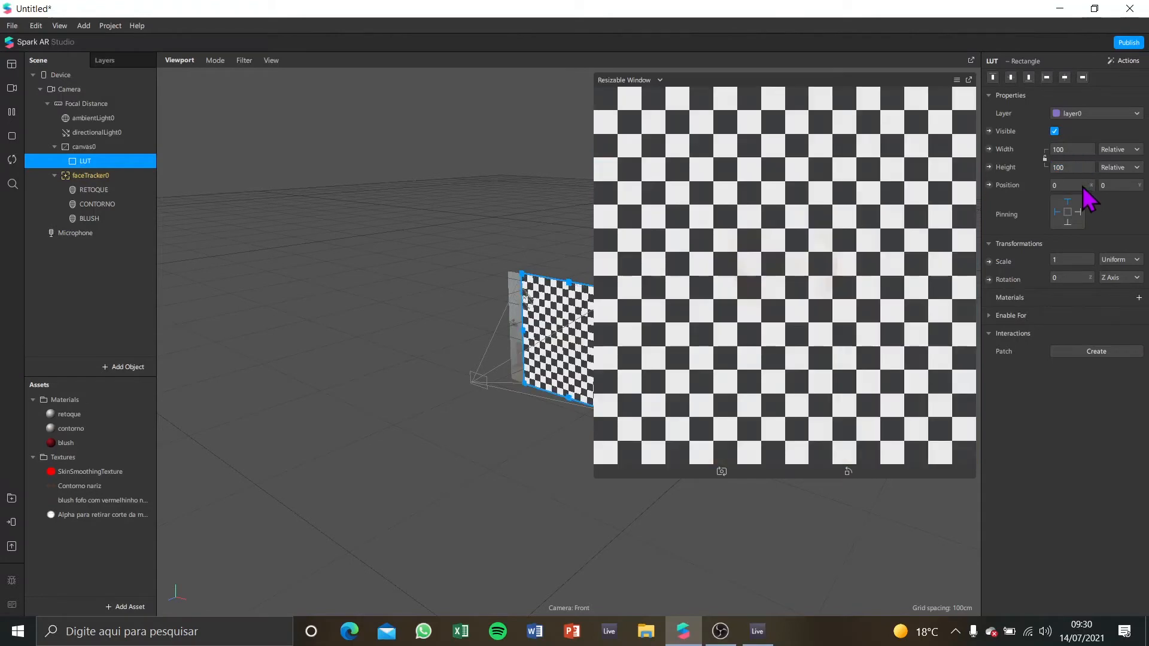
# Step: Change the LUT rectangle's width and height sizing to Fixed and pin it to all four sides of the canvas
pyautogui.click(1119, 151)
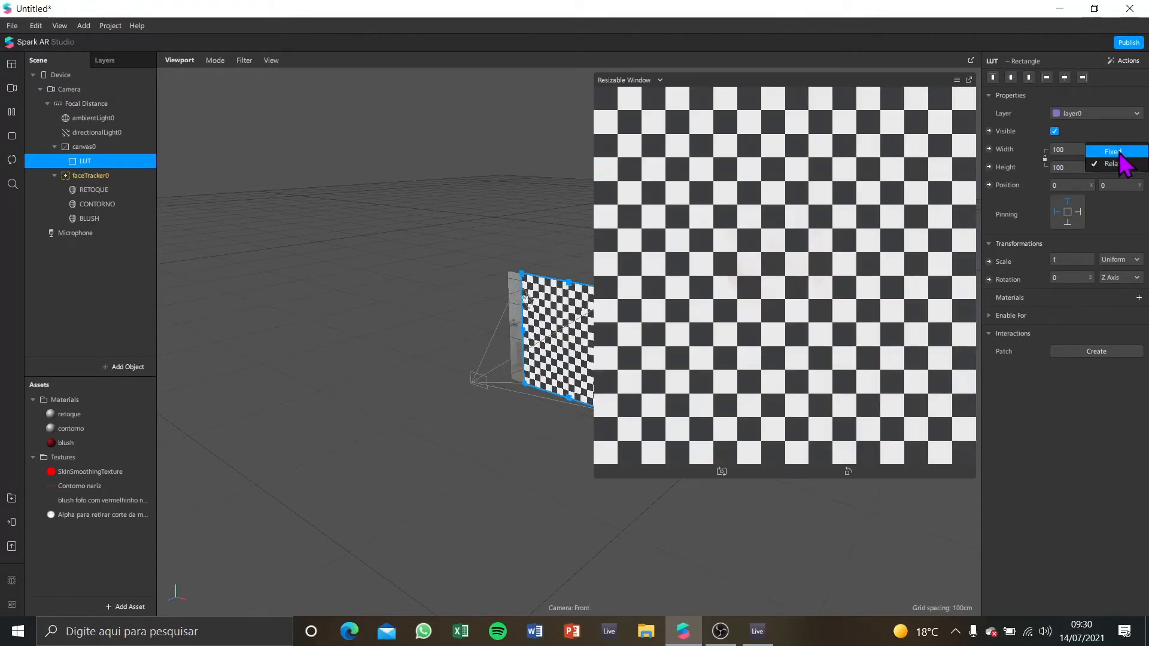
pyautogui.click(1117, 152)
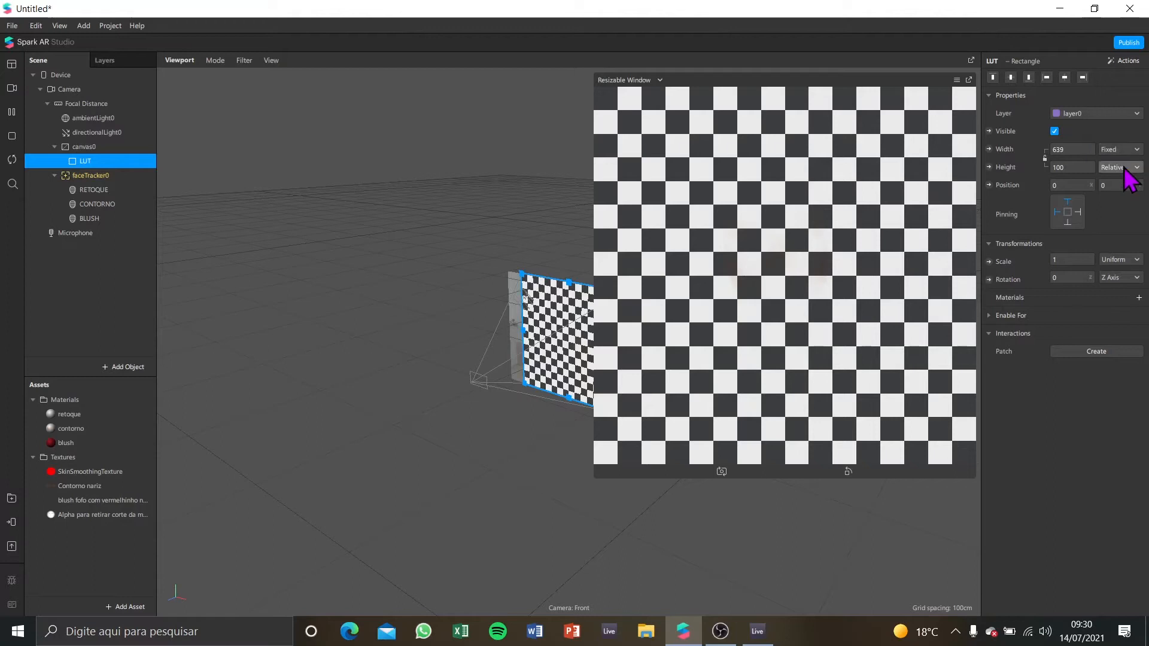
pyautogui.click(1127, 169)
pyautogui.click(1124, 170)
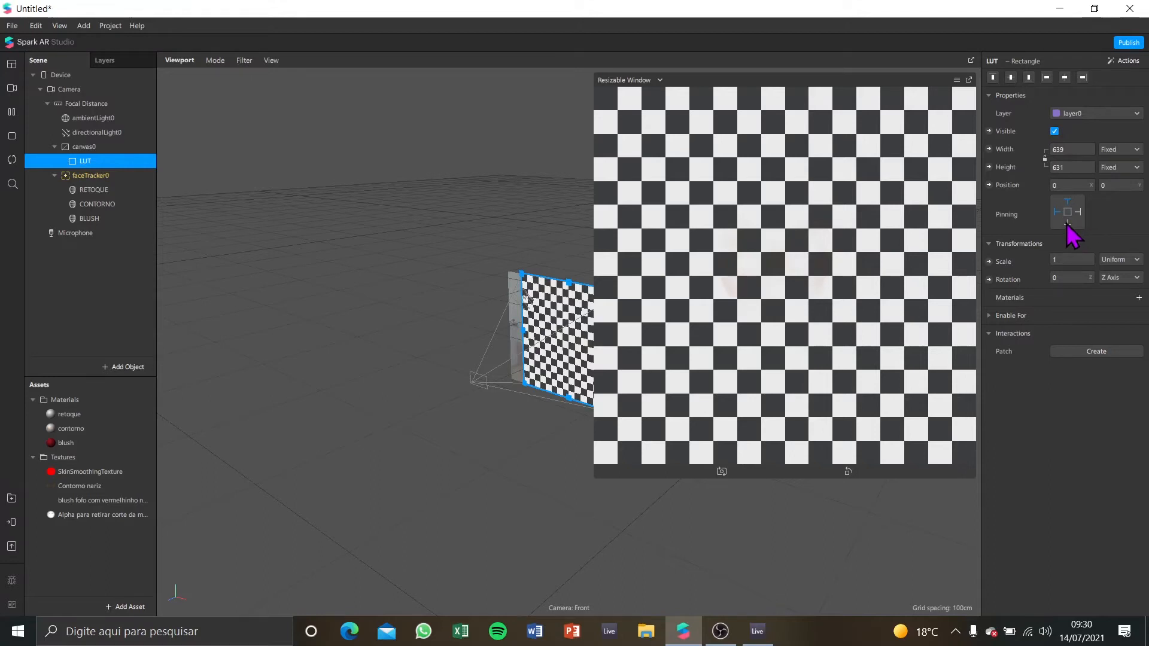
pyautogui.click(1078, 212)
# Step: Create a new material for the LUT rectangle and rename it lut
pyautogui.click(1138, 297)
pyautogui.click(1069, 349)
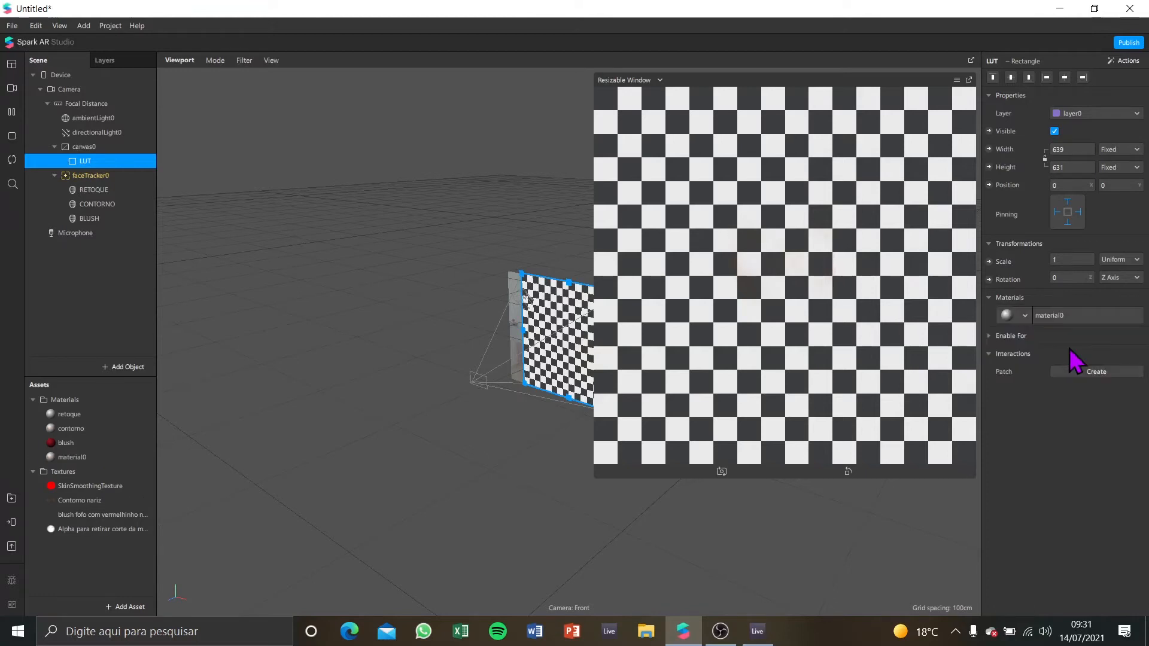
pyautogui.doubleClick(107, 458)
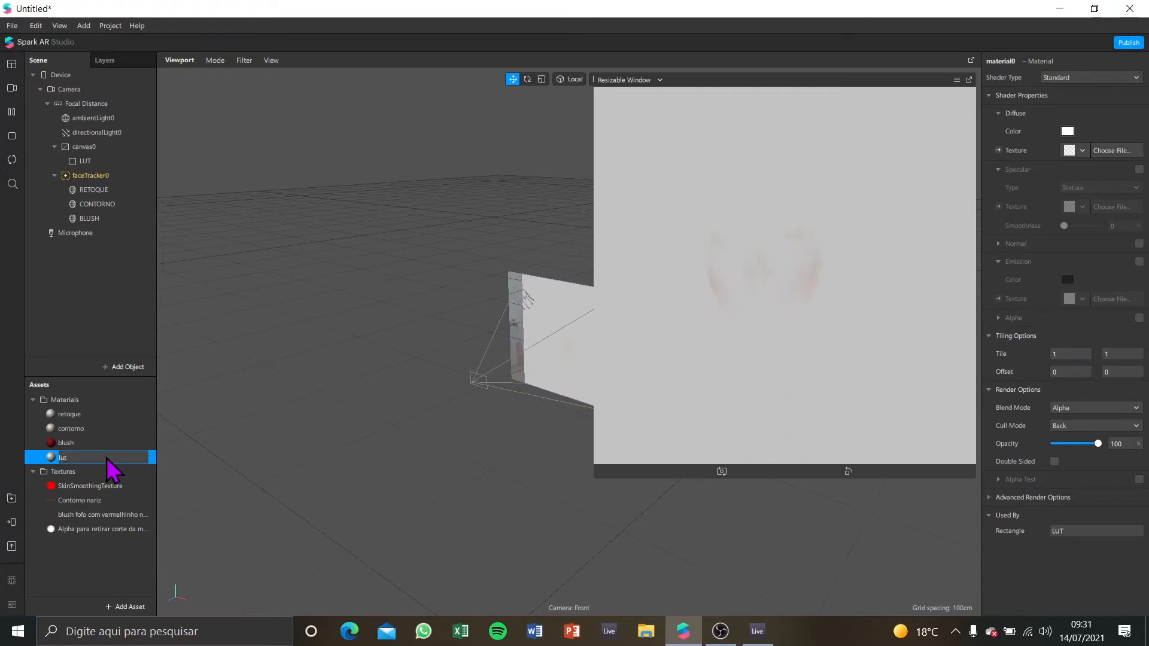
pyautogui.press('Return')
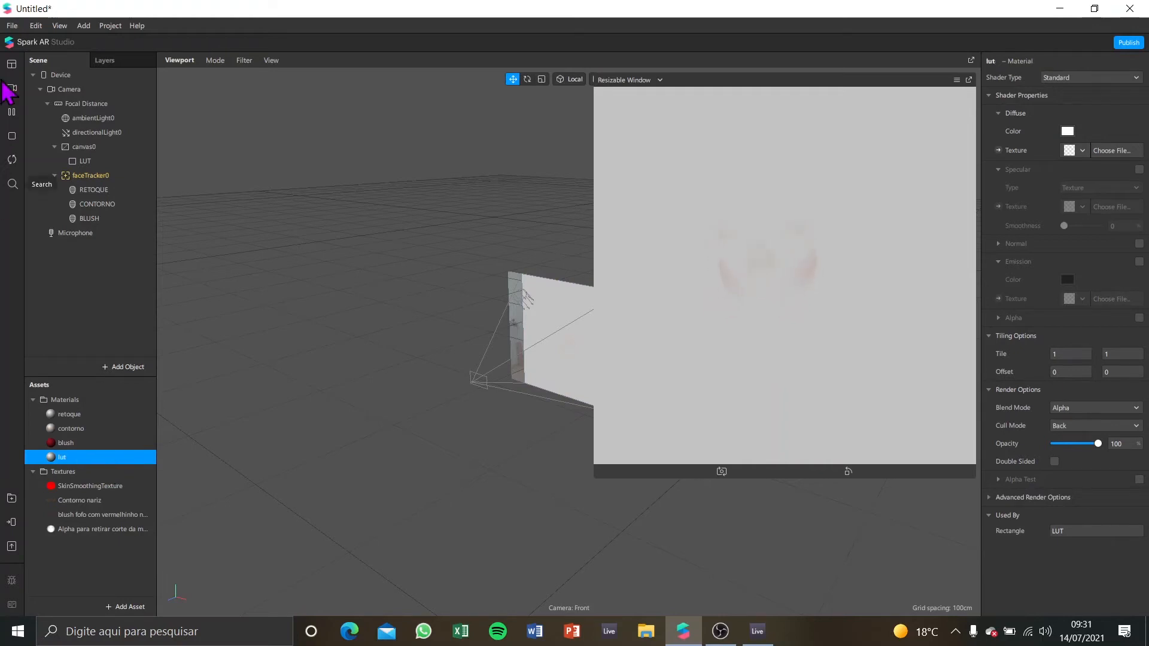
# Step: Set the lut material's shader type to Flat and turn off the LUT rectangle's visibility
pyautogui.click(1090, 76)
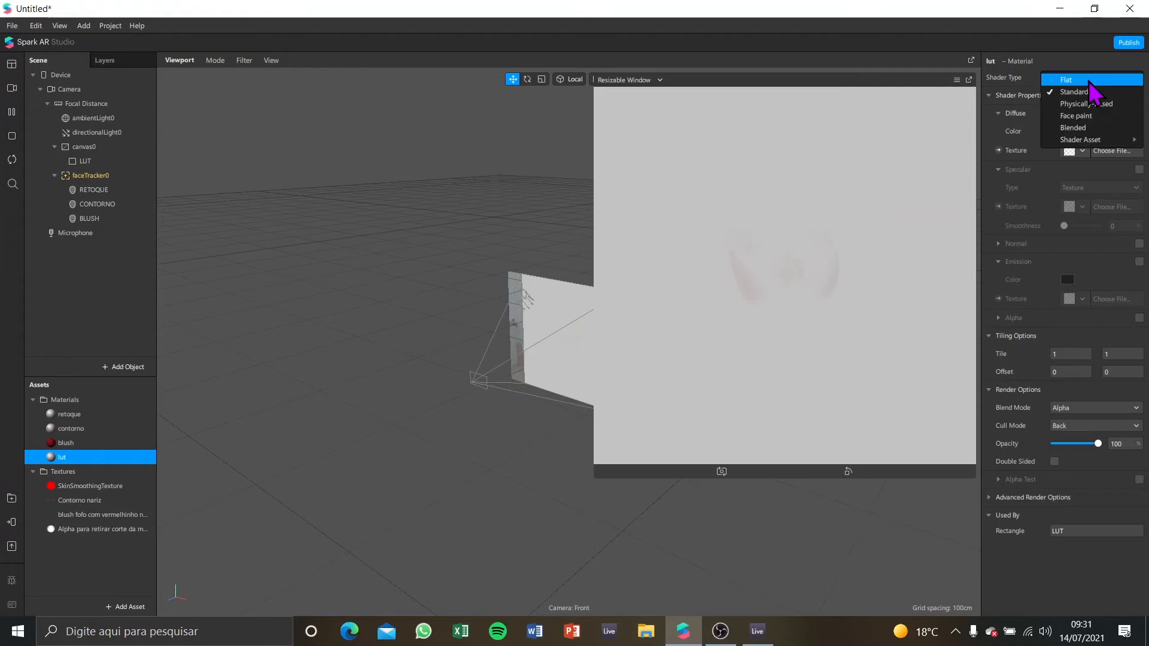
pyautogui.click(1089, 81)
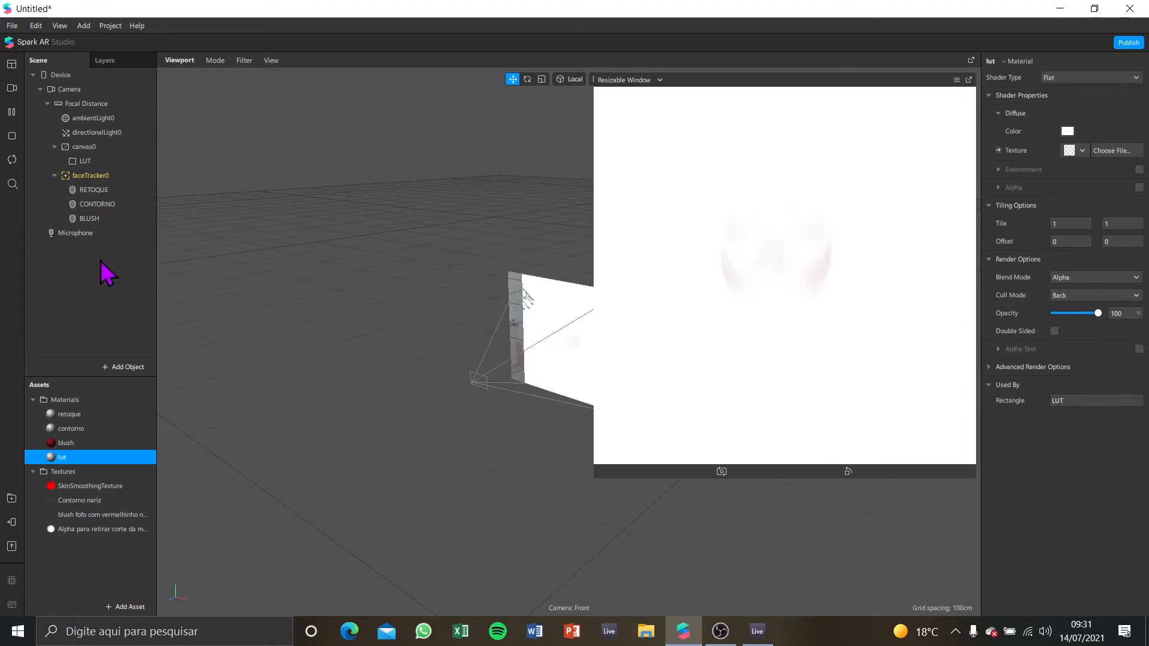
pyautogui.click(123, 159)
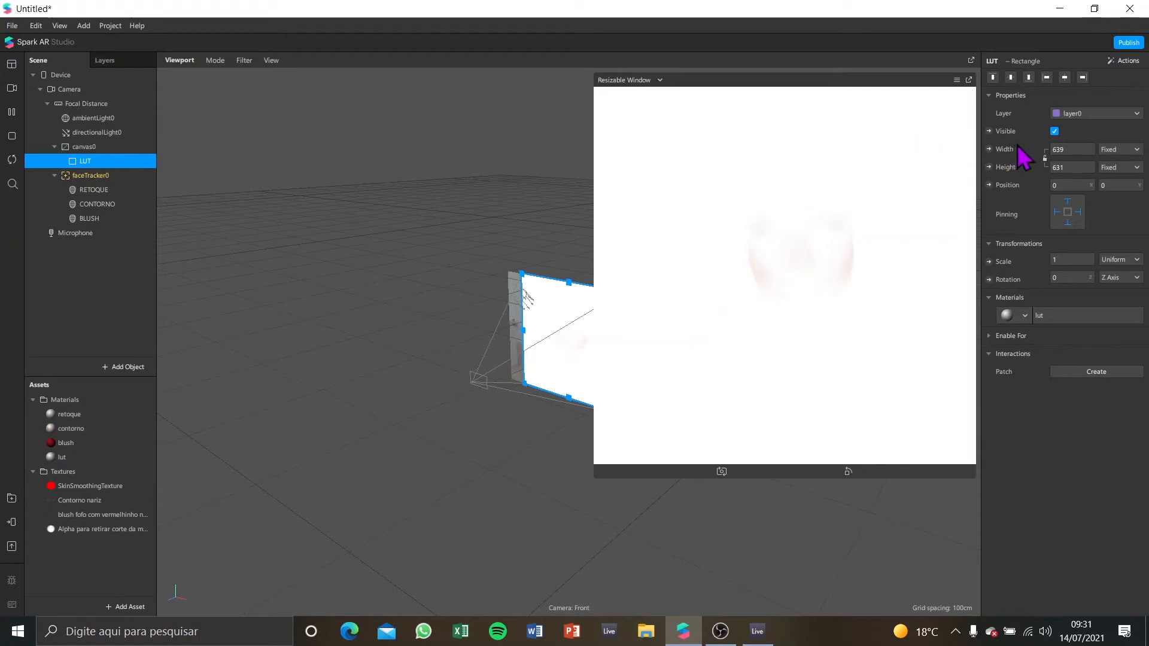
pyautogui.click(1054, 131)
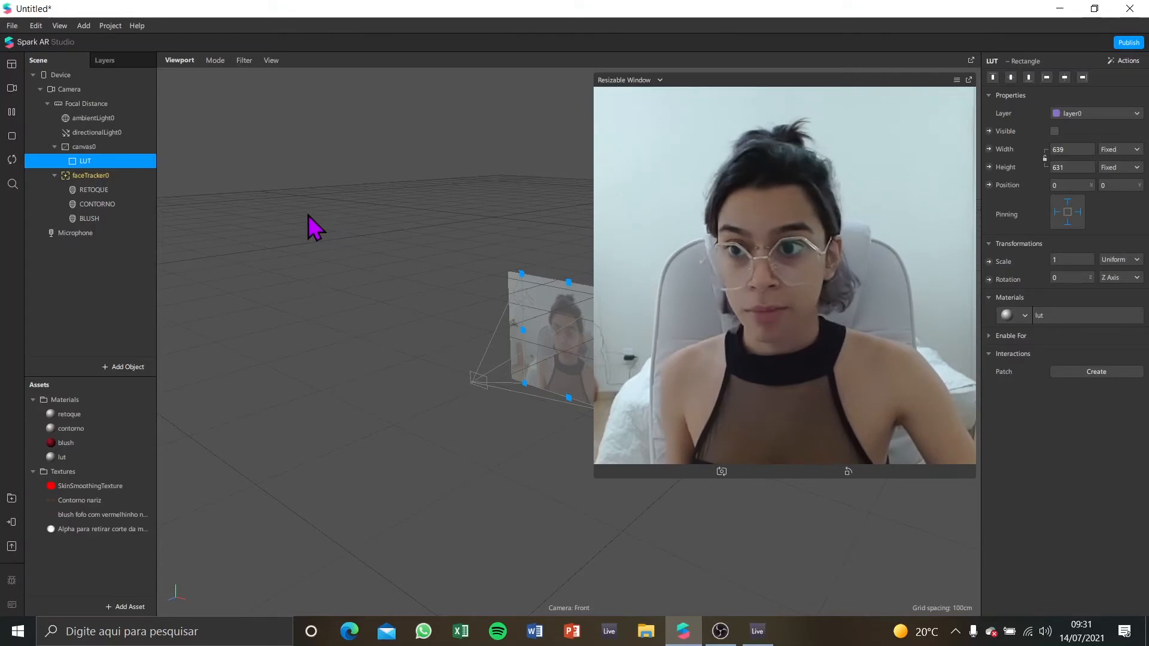
# Step: Show the Patch Editor and enlarge its area
pyautogui.click(60, 26)
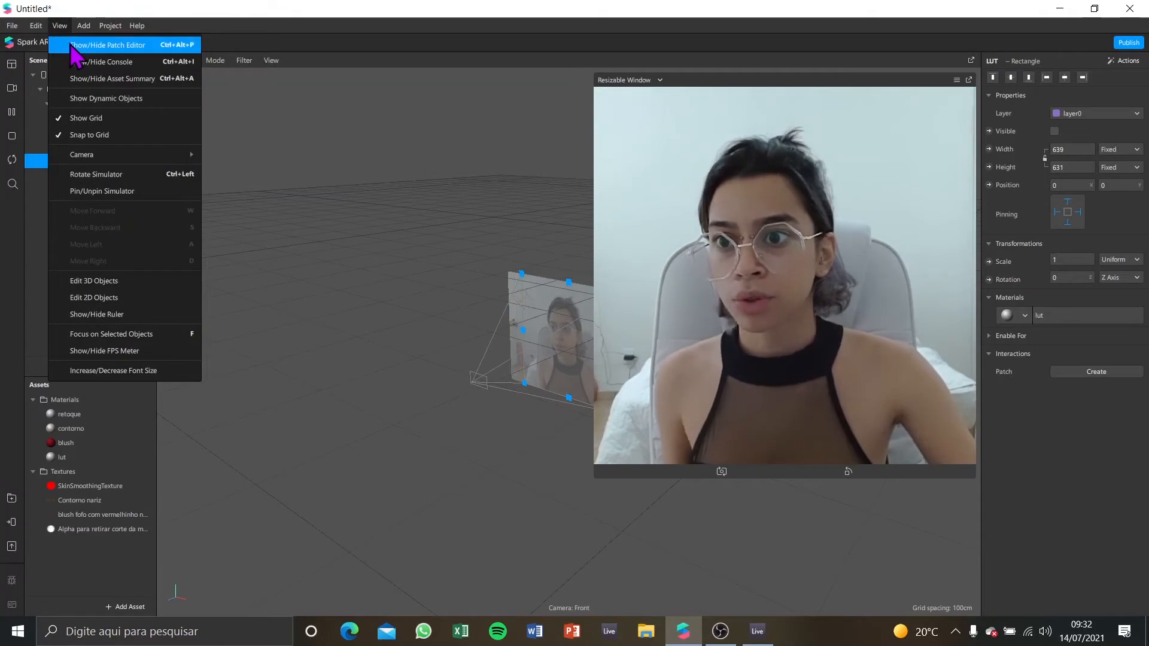
pyautogui.click(78, 48)
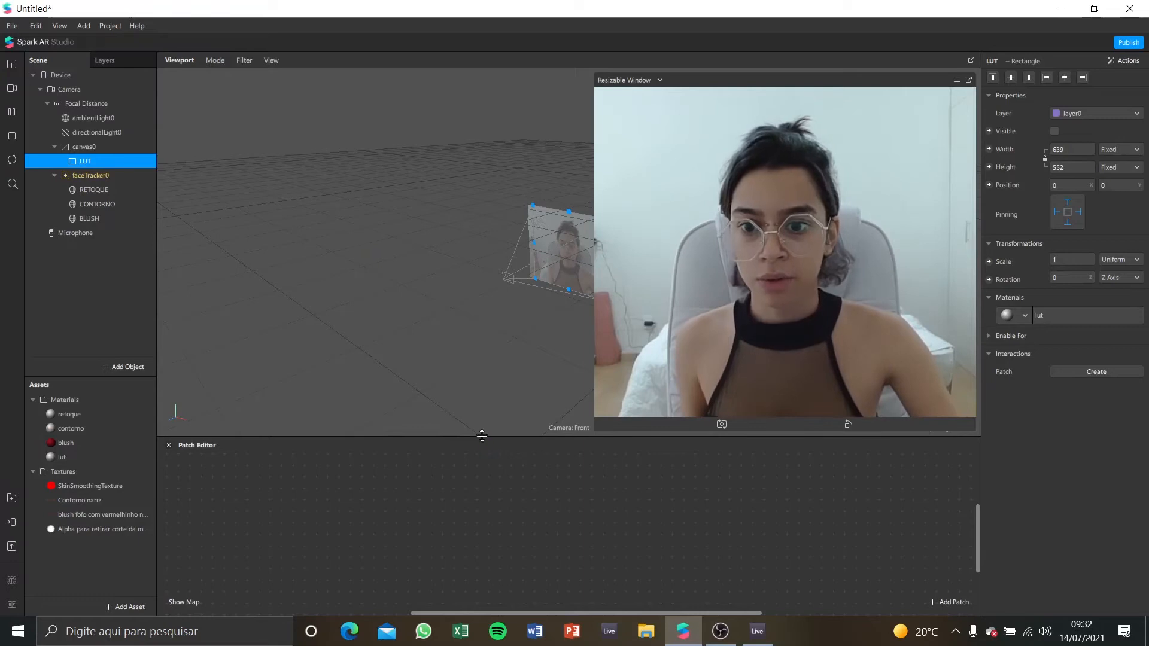
pyautogui.moveTo(482, 434); pyautogui.dragTo(486, 366)
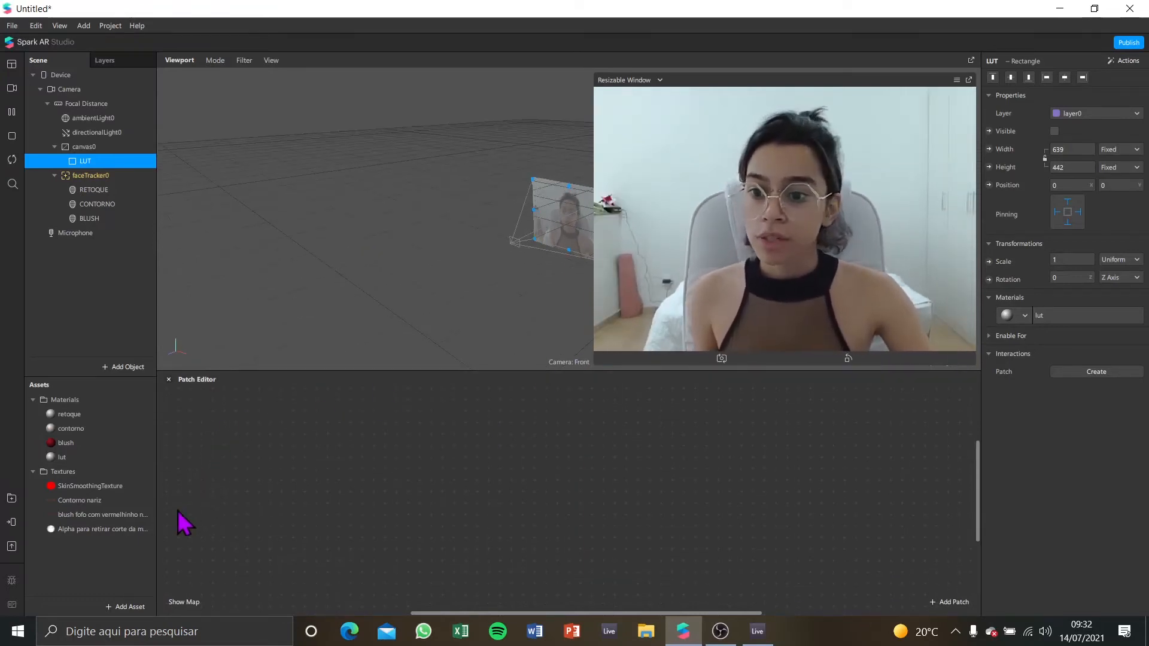
# Step: Import FastColorLUT.arp from the Downloads folder and place its patch in the Patch Editor
pyautogui.click(137, 562)
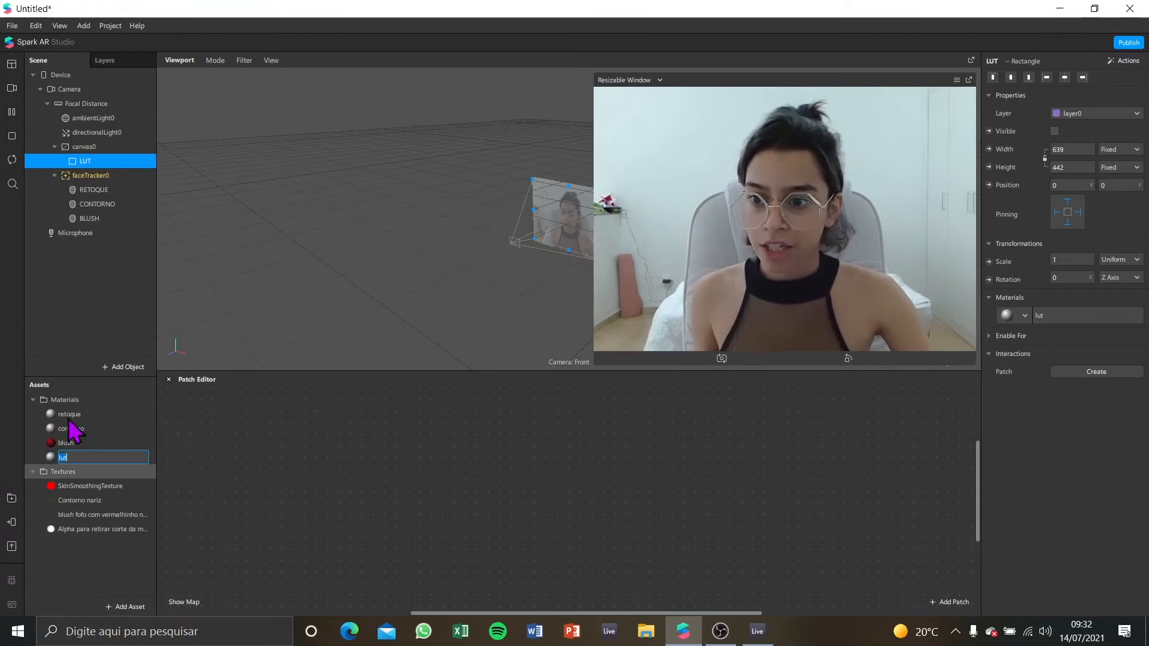
pyautogui.click(126, 607)
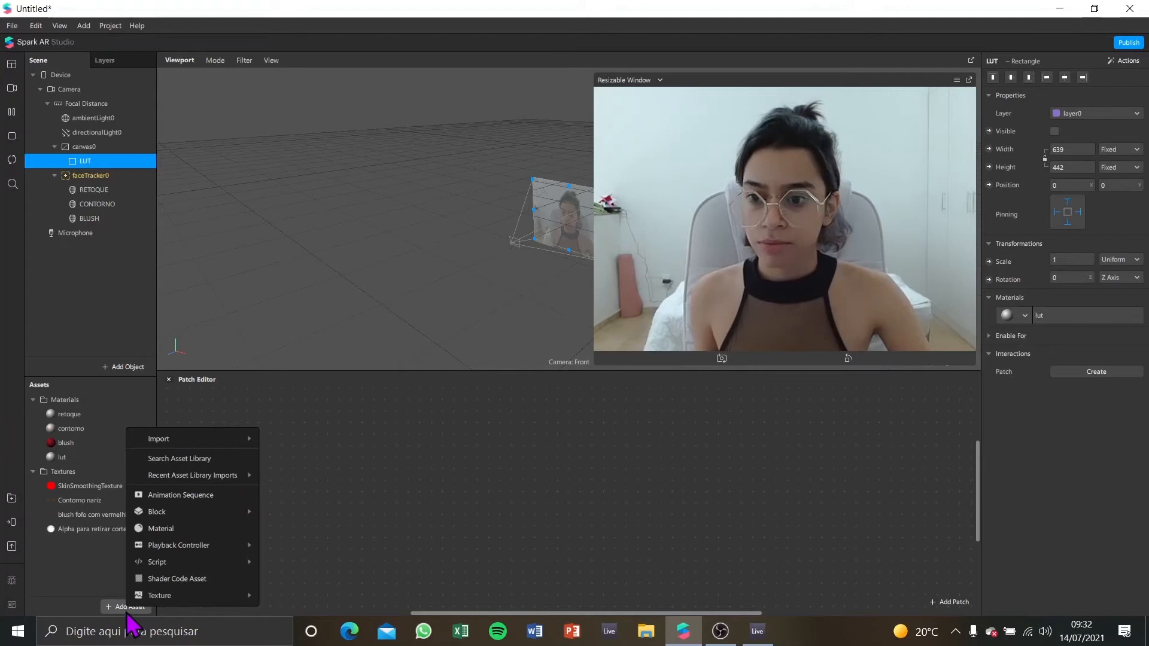
pyautogui.moveTo(206, 440)
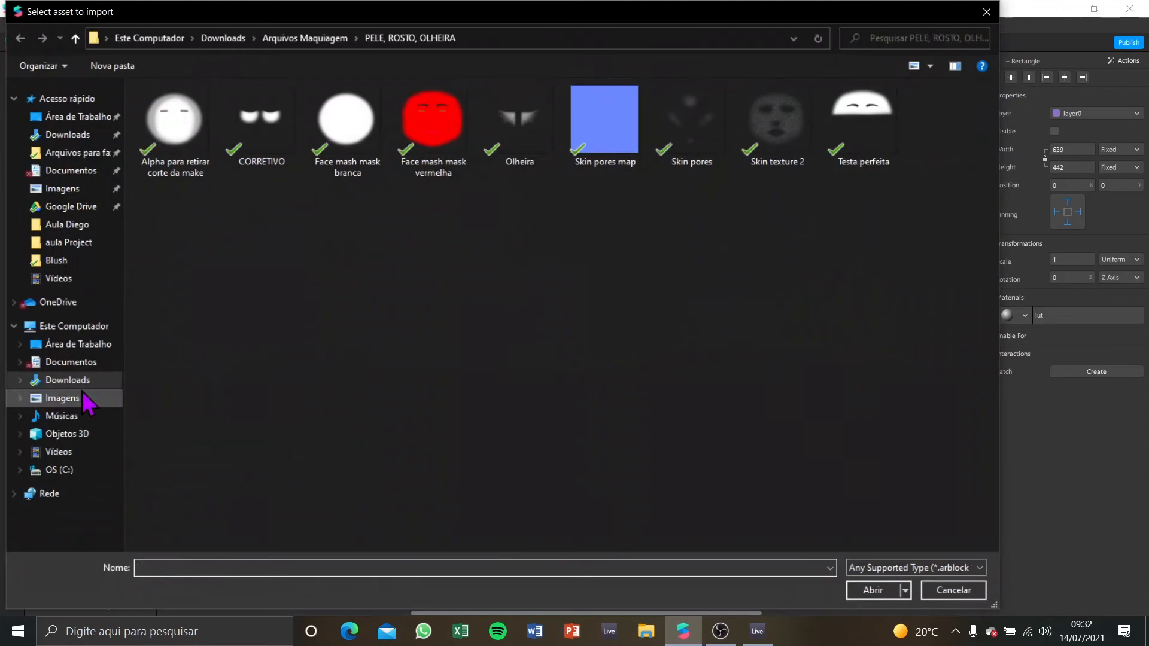
pyautogui.click(70, 382)
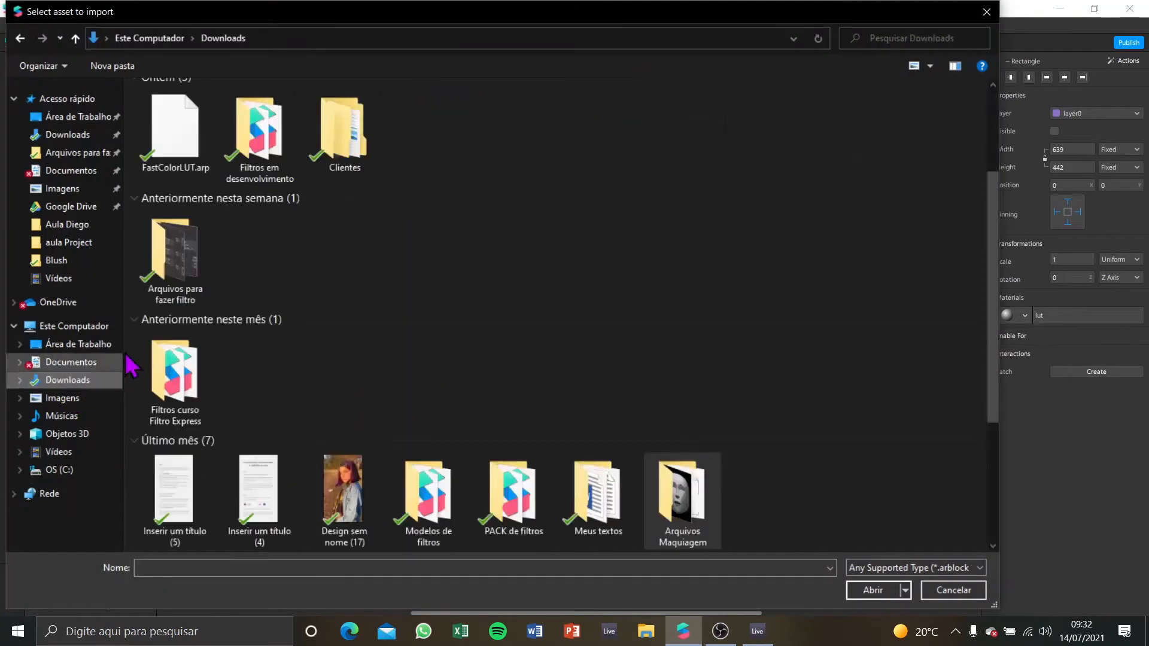
pyautogui.click(181, 173)
pyautogui.doubleClick(179, 170)
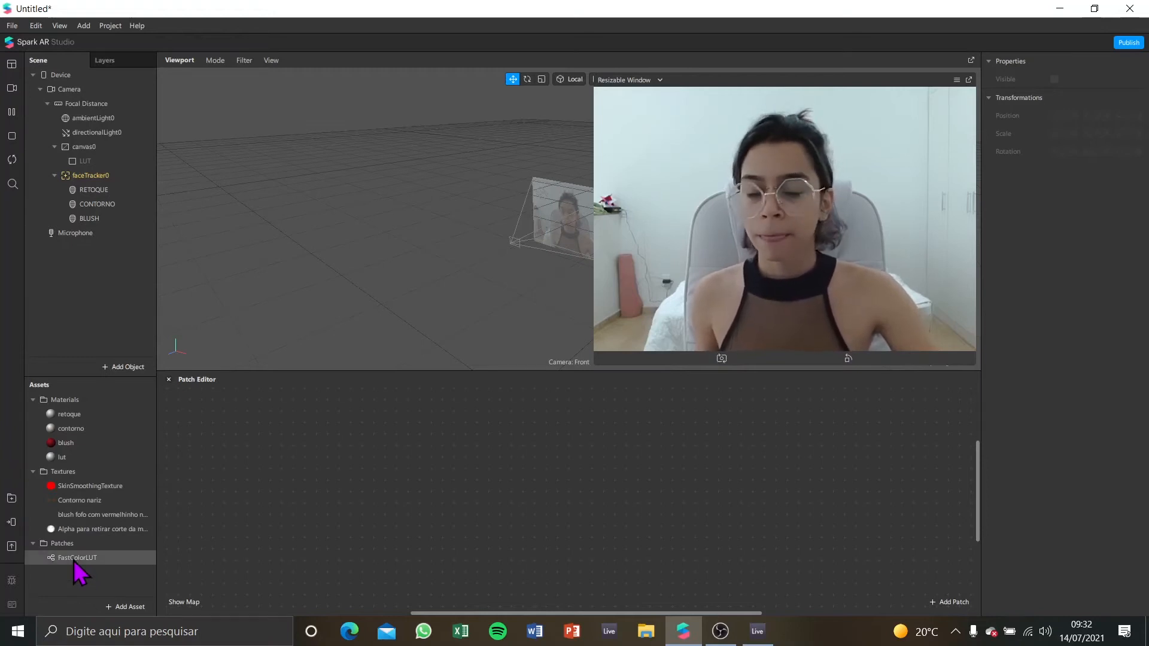
pyautogui.moveTo(74, 562); pyautogui.dragTo(400, 488)
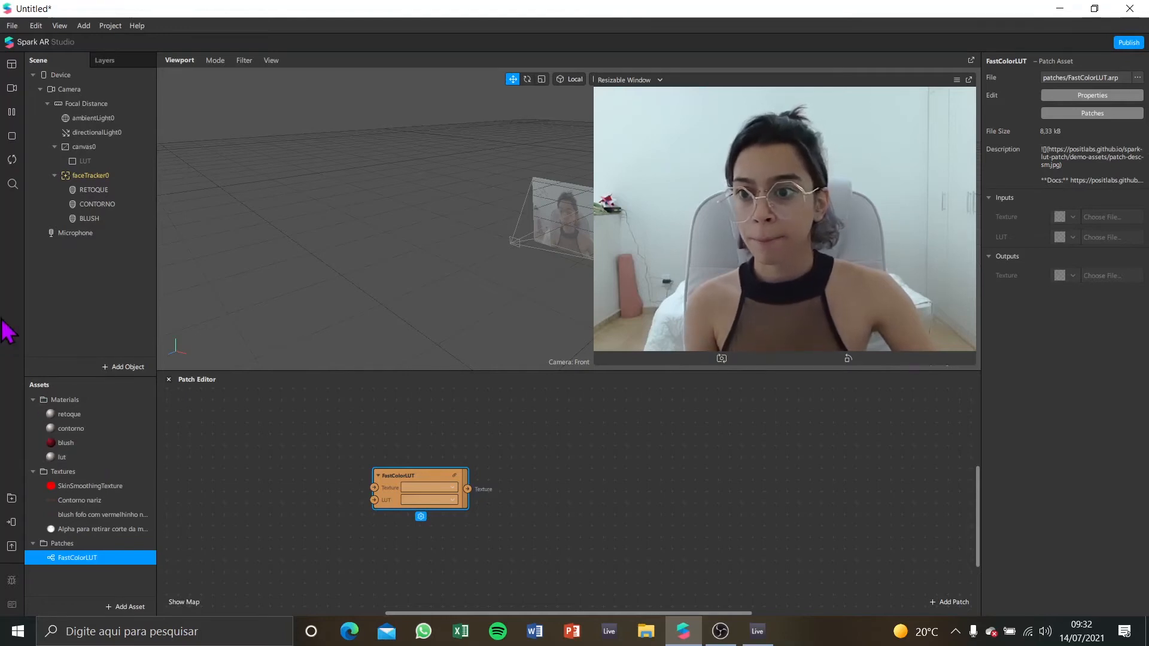
# Step: Extract the Camera's texture and connect its RGBA output to the Texture input of the FastColorLUT patch, aligning the two patches
pyautogui.click(72, 91)
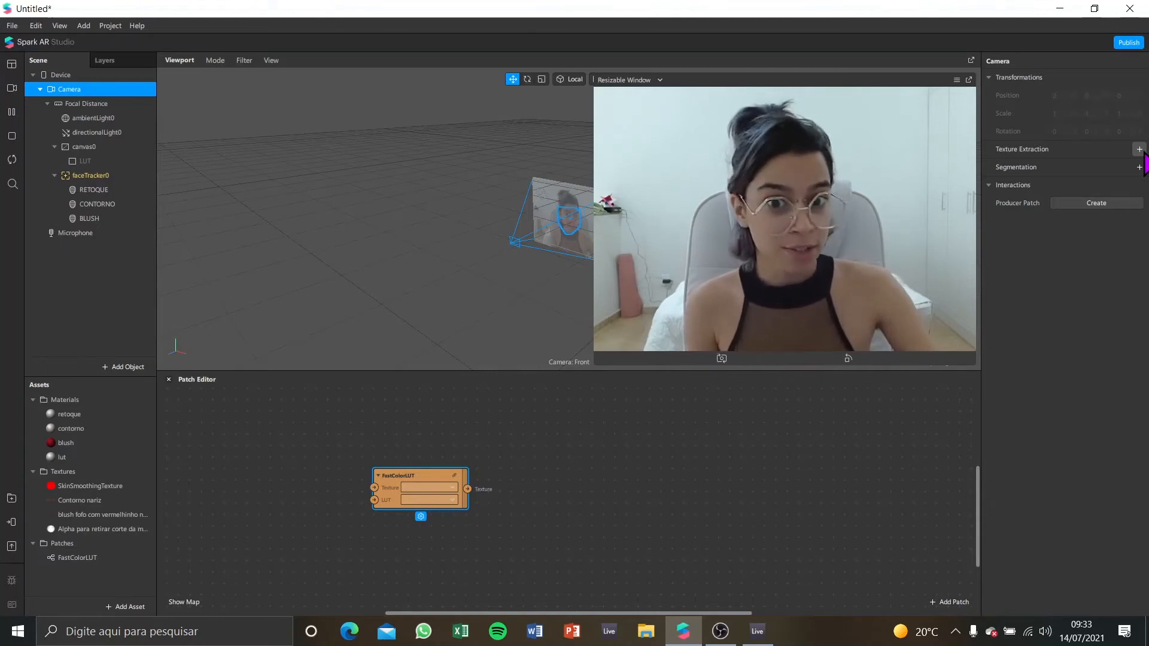
pyautogui.click(1140, 149)
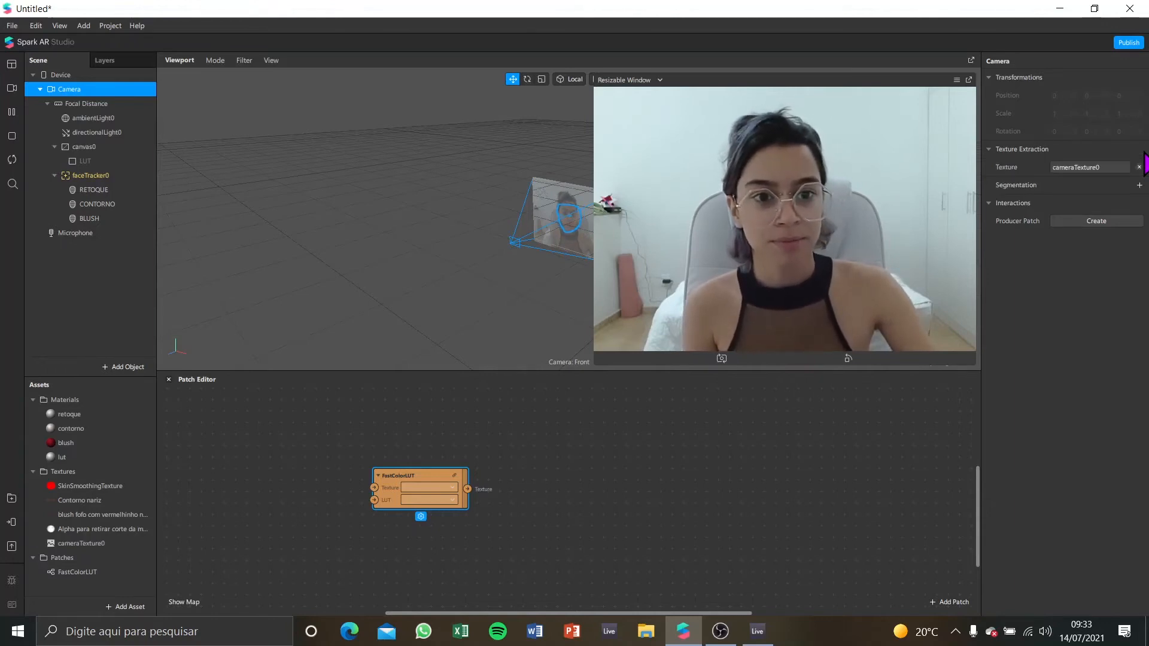
pyautogui.click(83, 543)
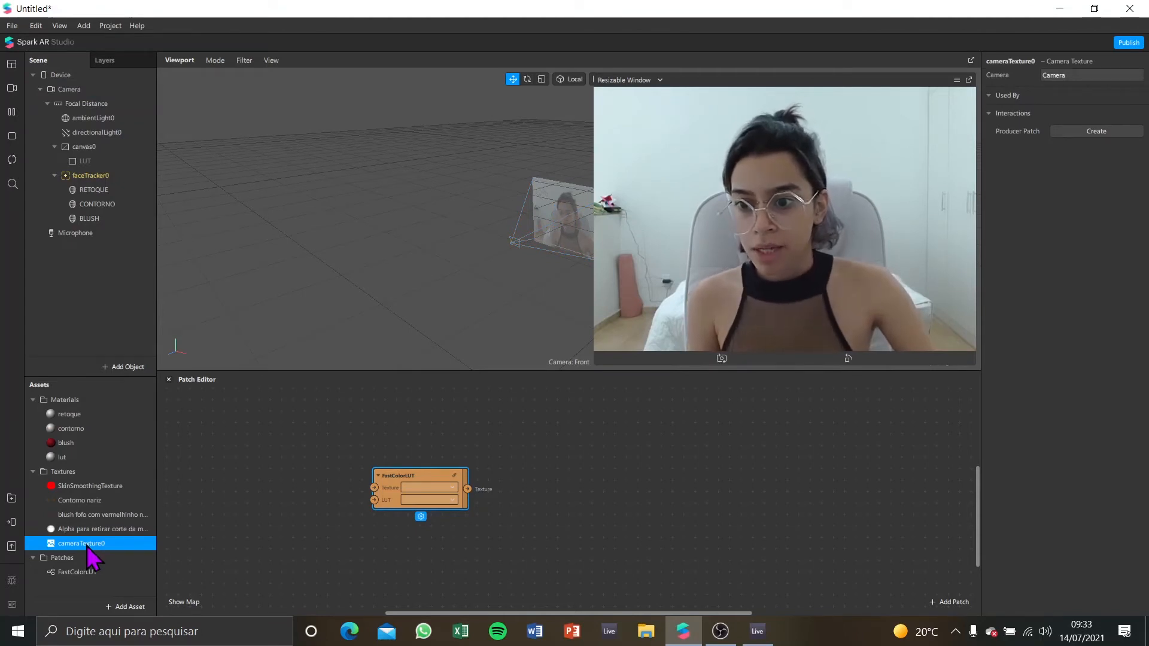
pyautogui.moveTo(87, 547); pyautogui.dragTo(279, 462)
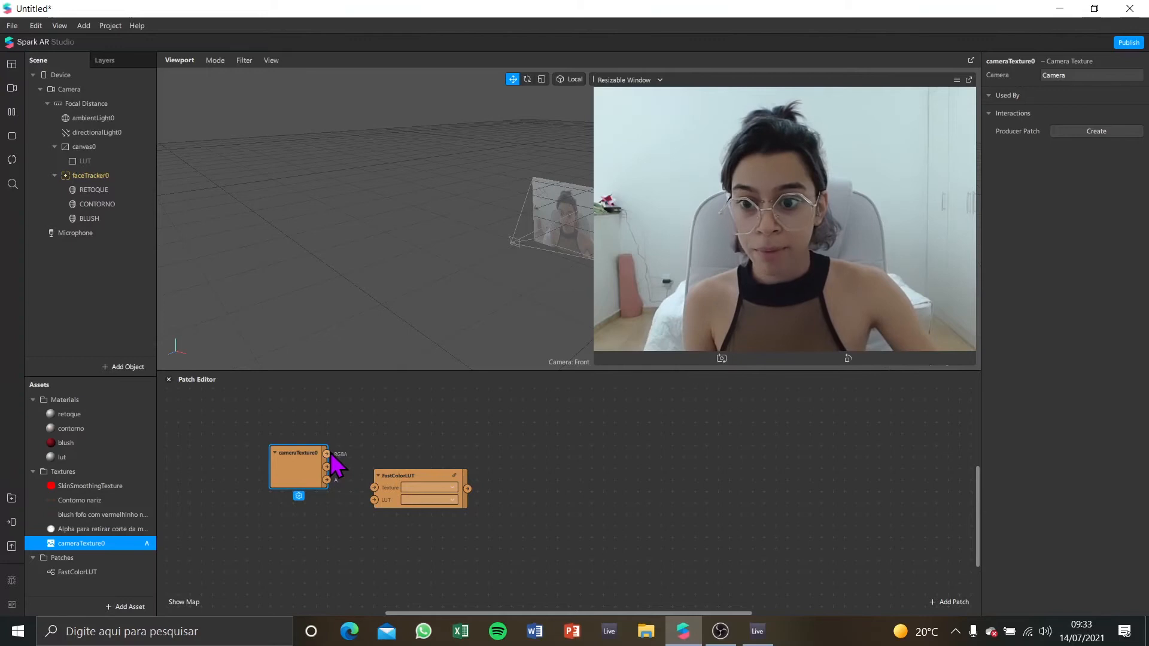
pyautogui.moveTo(329, 455); pyautogui.dragTo(375, 488)
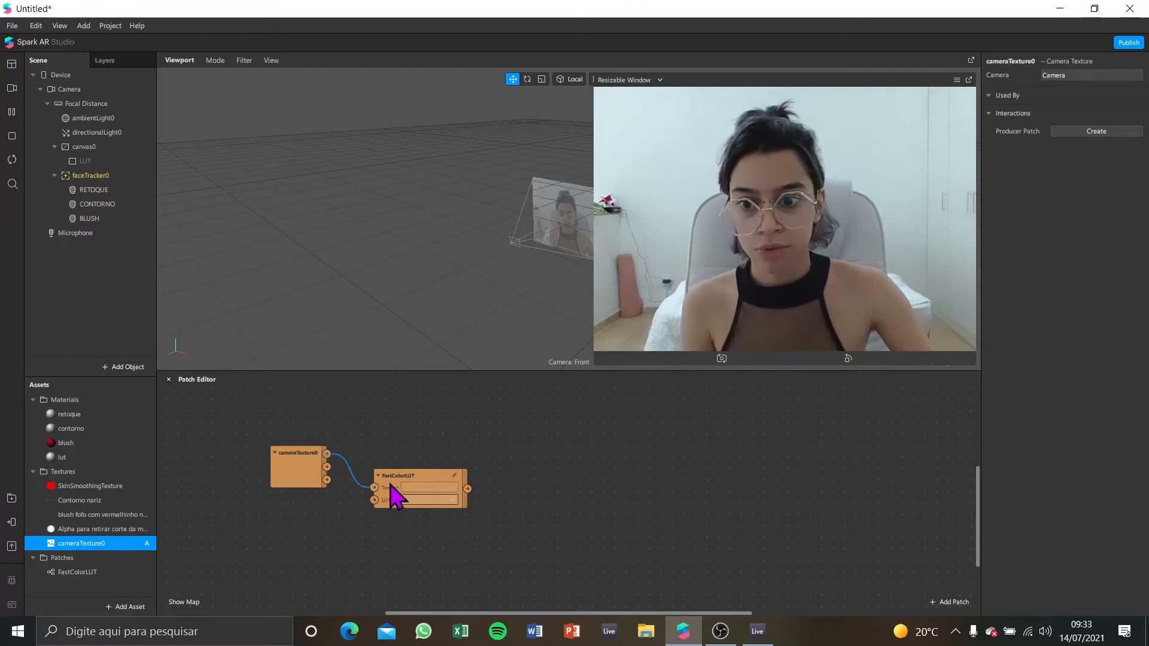
pyautogui.moveTo(390, 482); pyautogui.dragTo(393, 461)
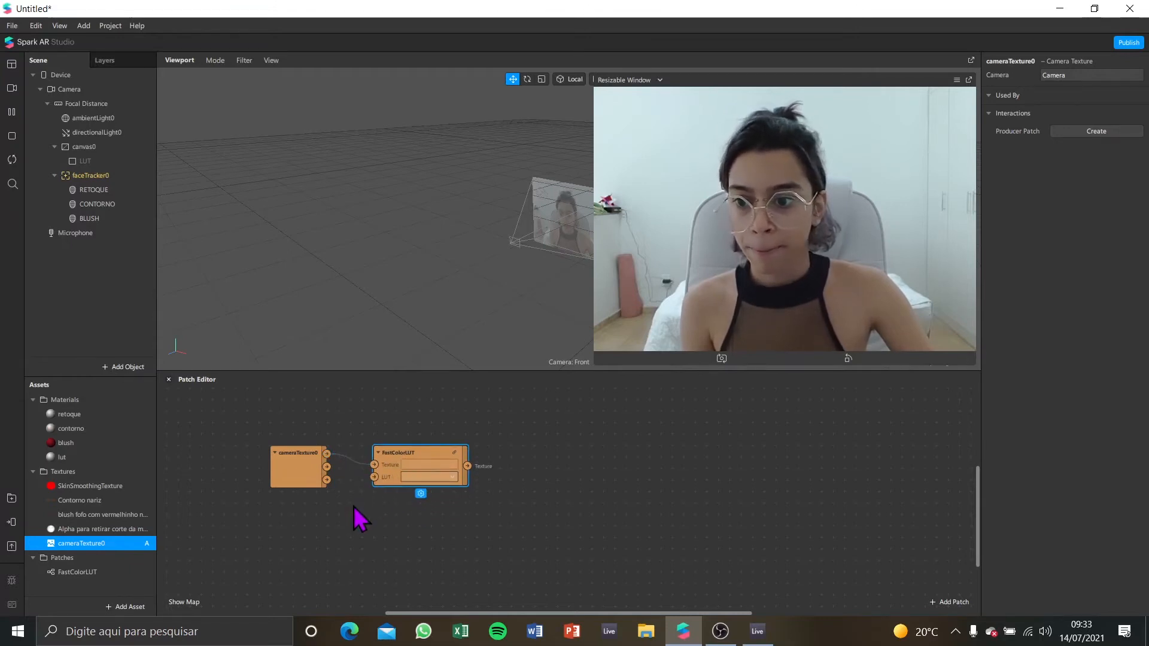
# Step: Import the COCONUT texture from the LUT folder inside "Arquivos para fazer filtro" in Downloads
pyautogui.click(115, 607)
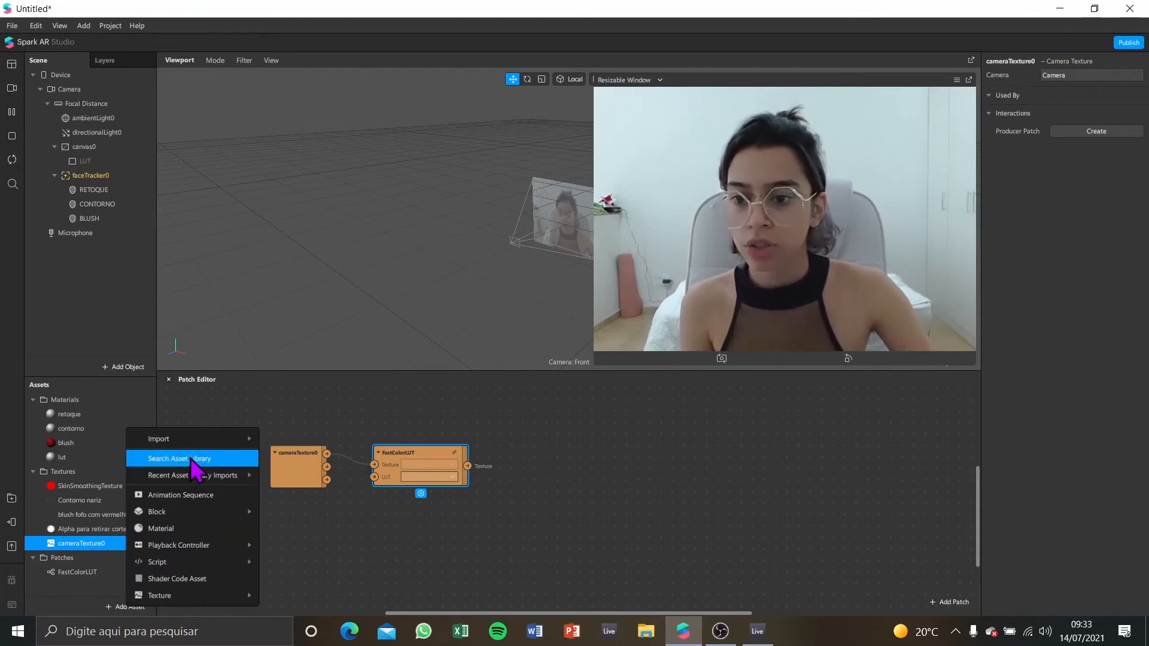
pyautogui.moveTo(200, 442)
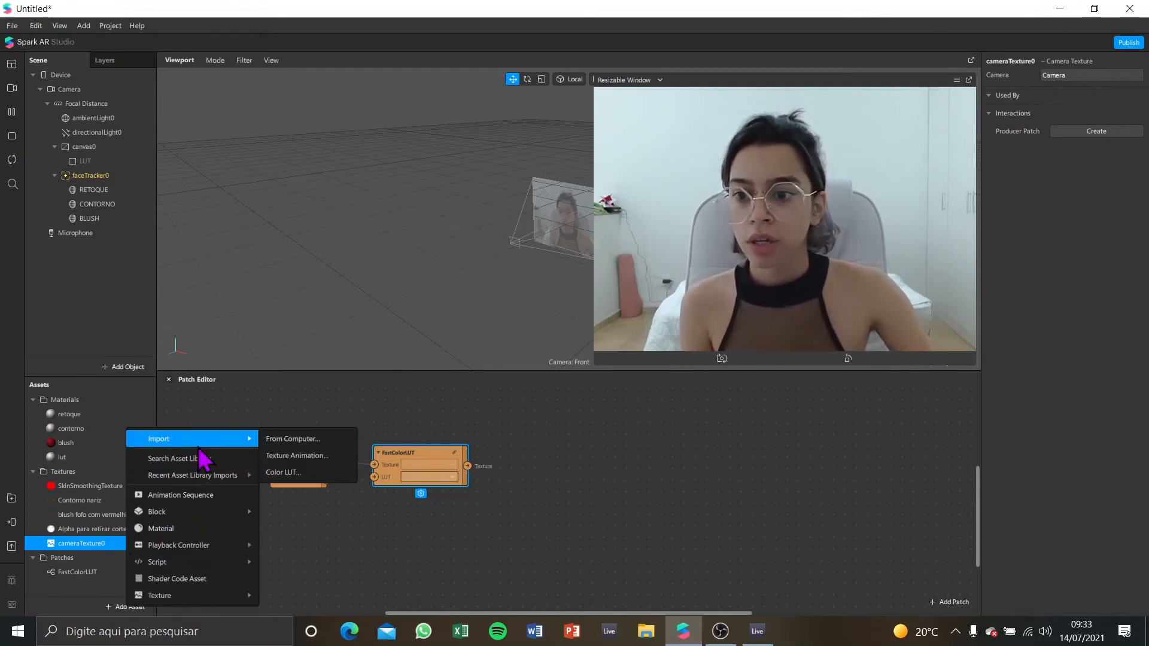
pyautogui.click(282, 440)
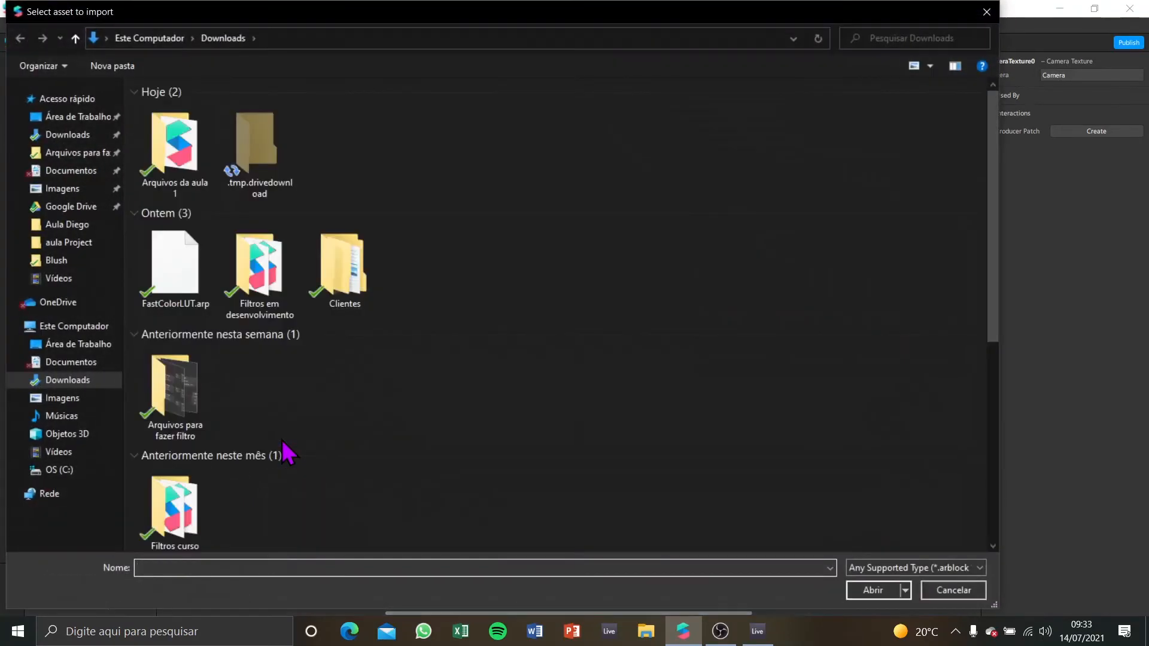
pyautogui.doubleClick(209, 379)
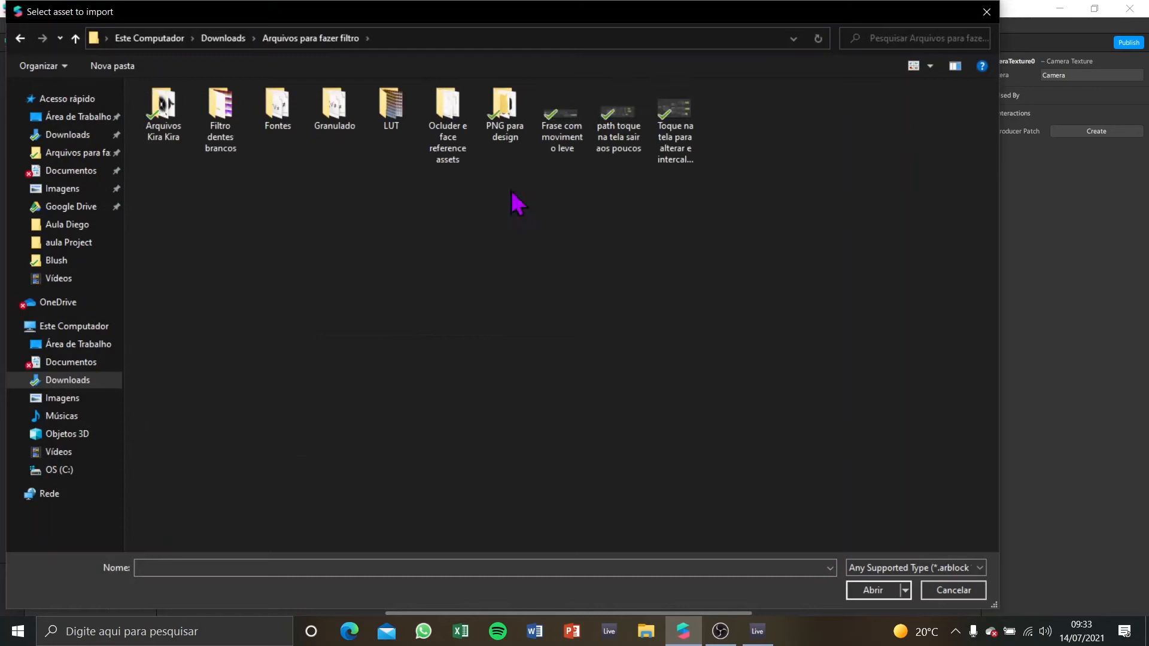
pyautogui.doubleClick(388, 103)
pyautogui.click(513, 135)
pyautogui.doubleClick(514, 135)
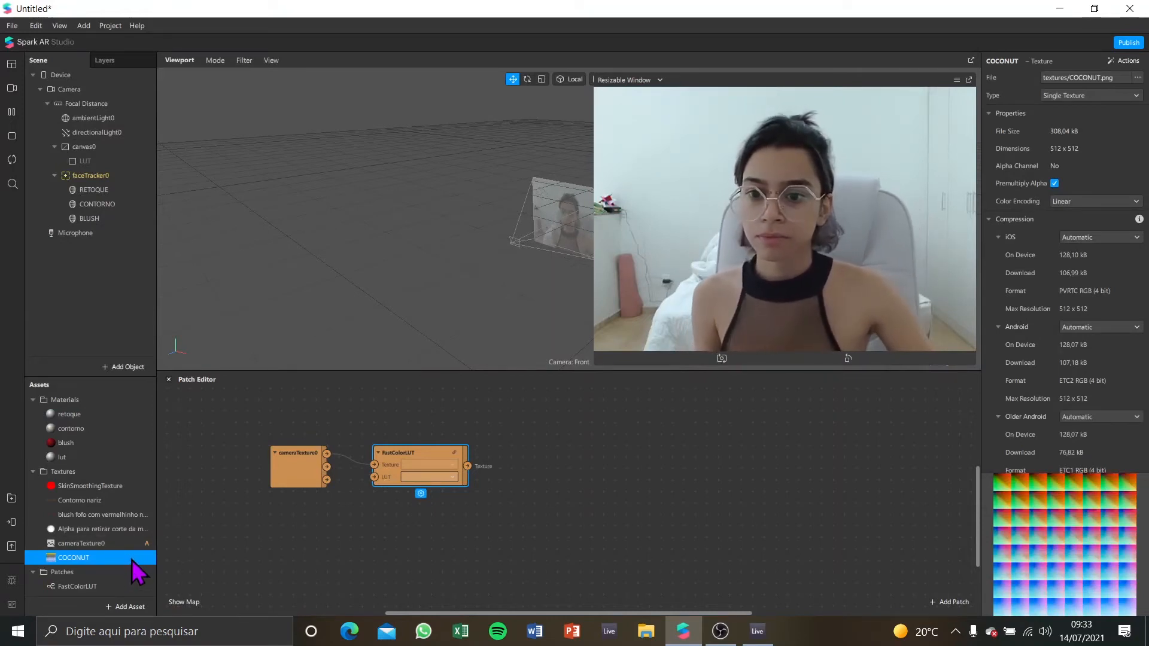
# Step: Place the COCONUT texture in the Patch Editor beneath the camera texture and connect its RGBA output to the FastColorLUT patch's LUT input
pyautogui.moveTo(131, 561); pyautogui.dragTo(341, 546)
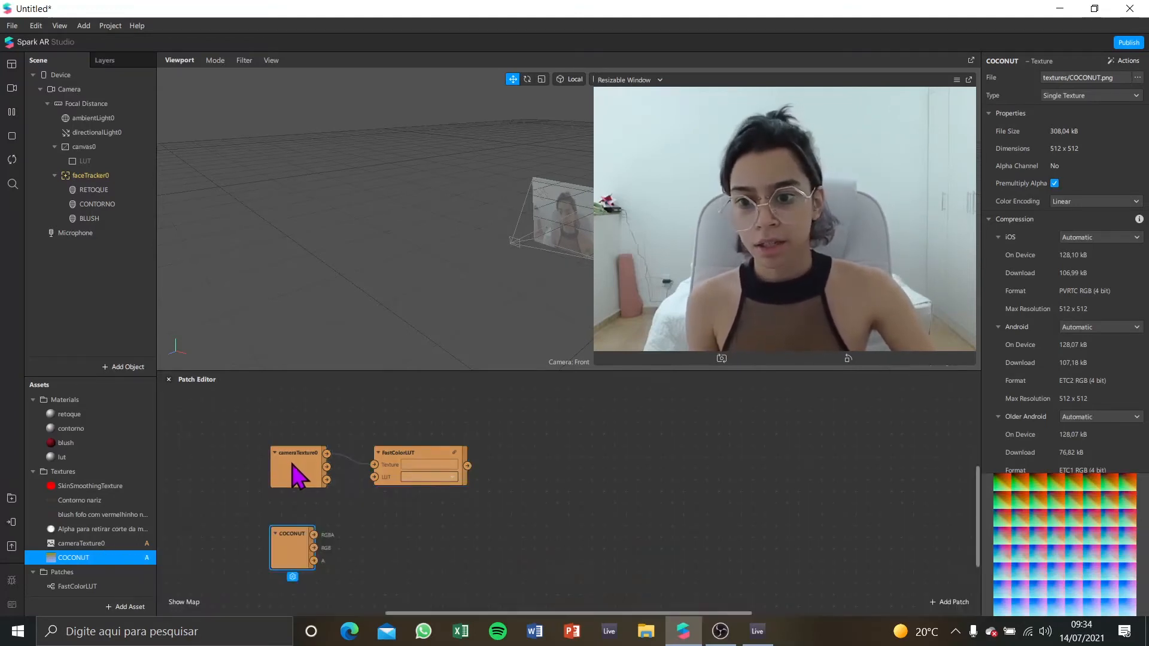
pyautogui.moveTo(296, 474); pyautogui.dragTo(302, 461)
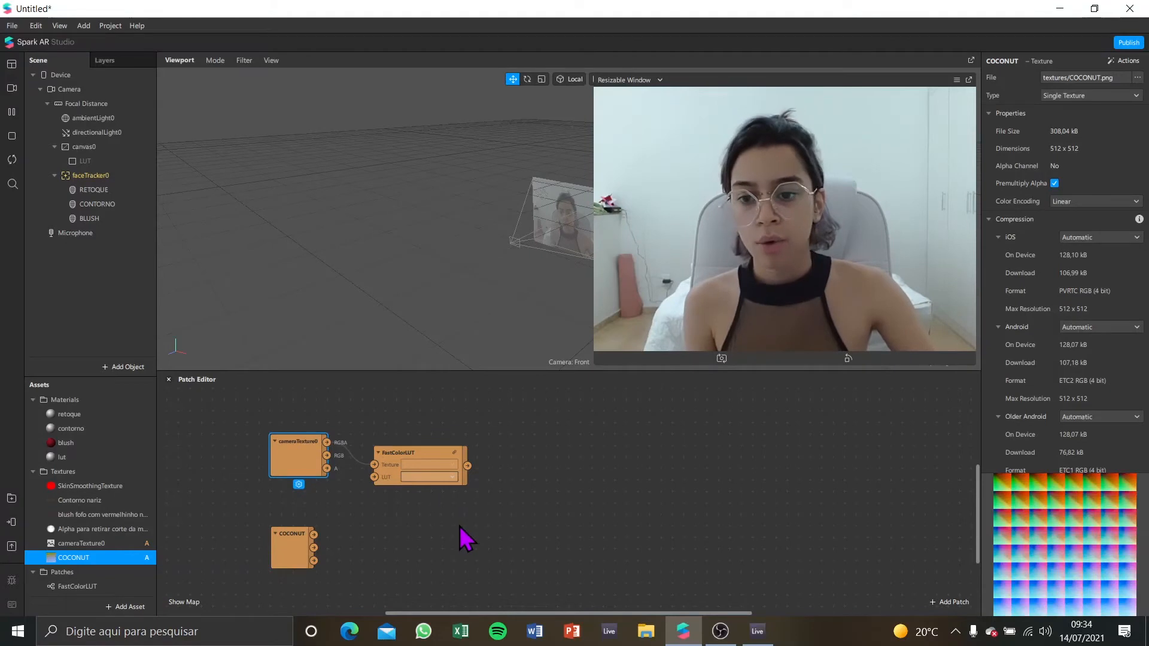
pyautogui.click(453, 477)
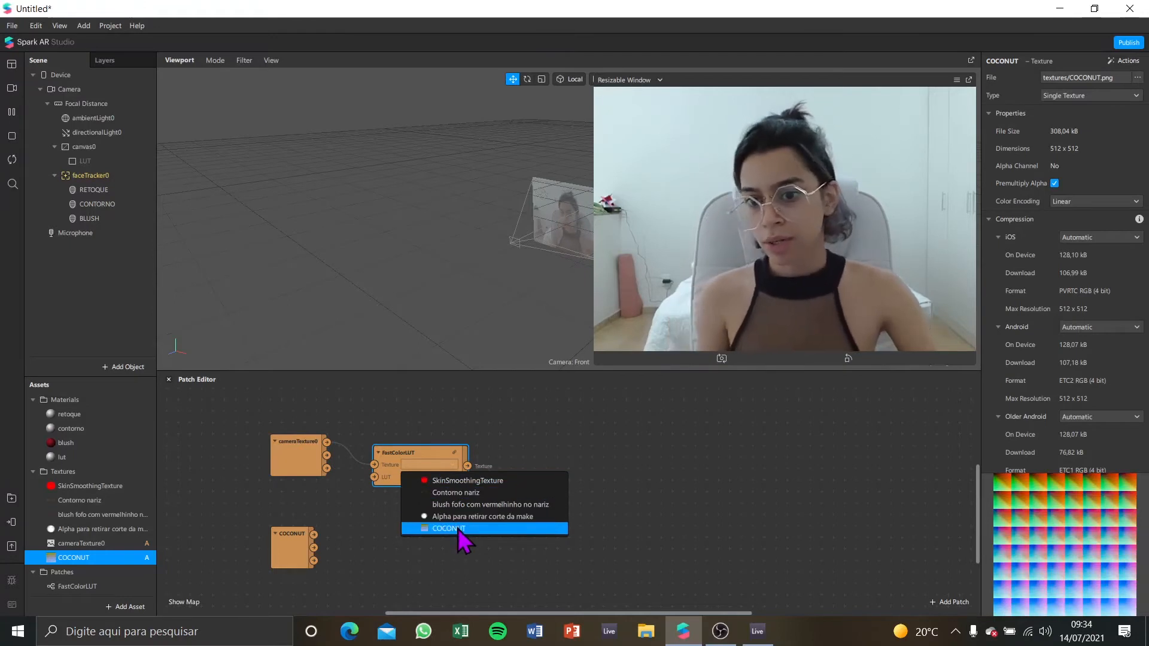
pyautogui.click(741, 440)
pyautogui.moveTo(285, 546); pyautogui.dragTo(283, 513)
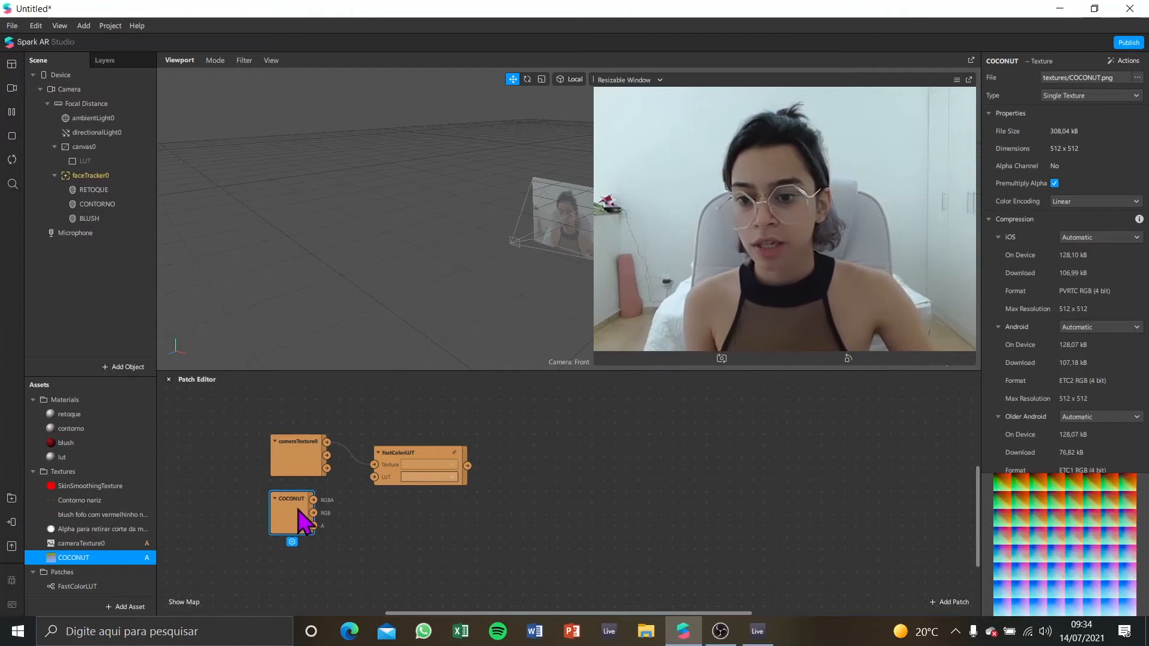
pyautogui.moveTo(314, 502); pyautogui.dragTo(376, 478)
pyautogui.click(302, 533)
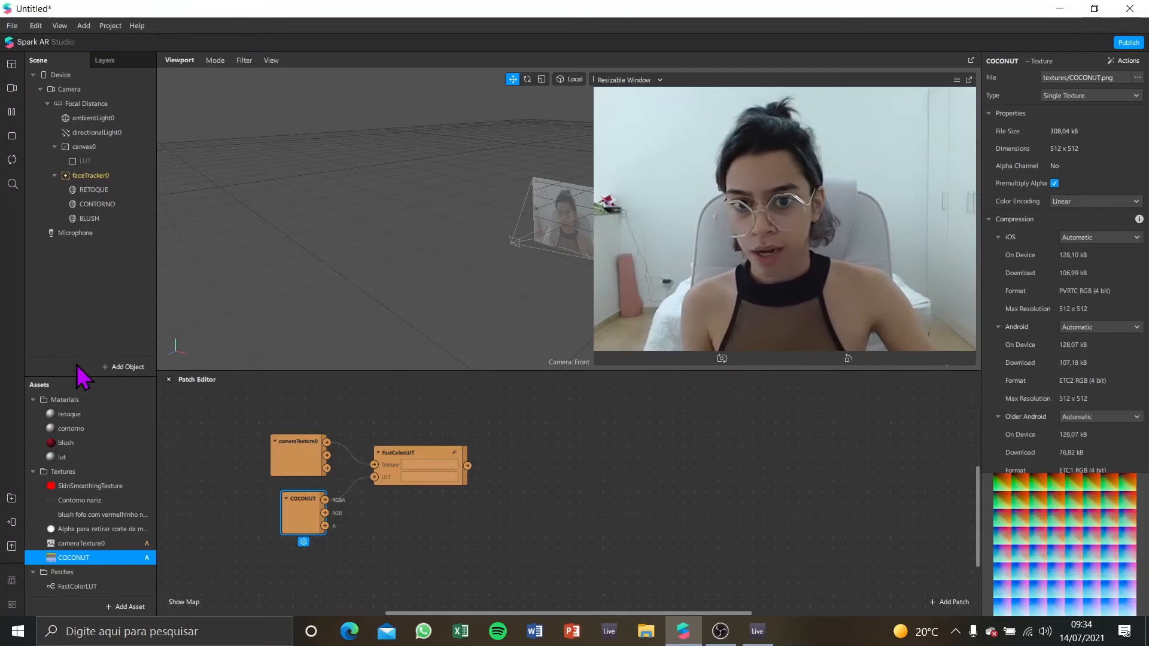
# Step: Make the LUT rectangle visible and feed the FastColorLUT output into a new patch for the lut material's diffuse texture
pyautogui.click(96, 162)
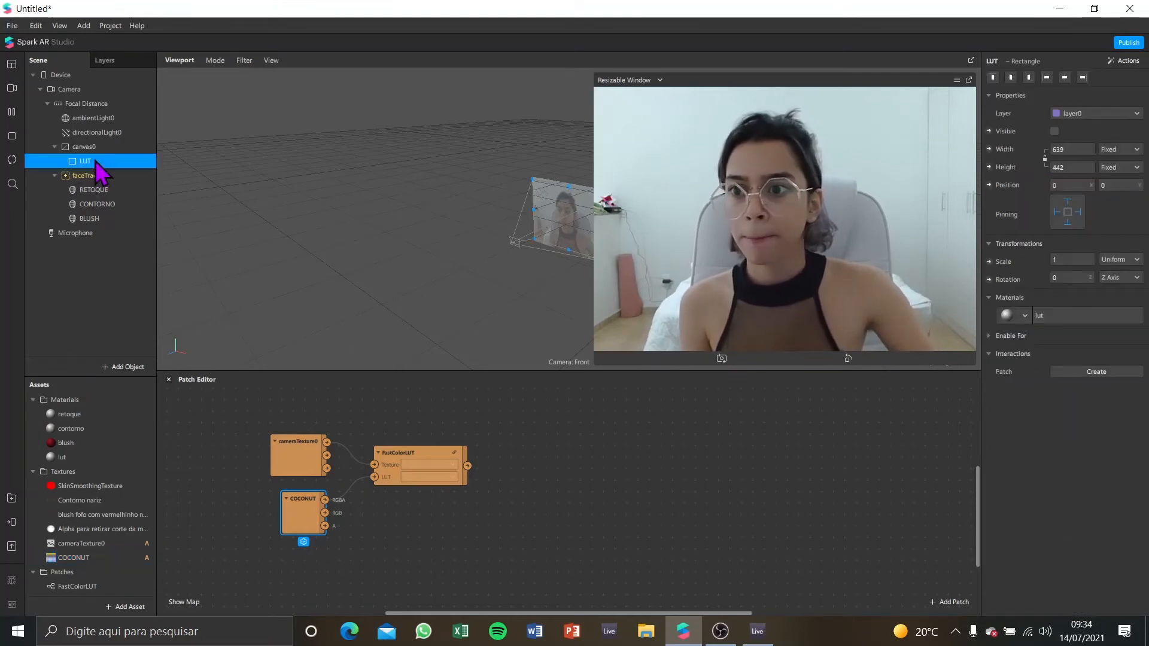
pyautogui.click(1055, 131)
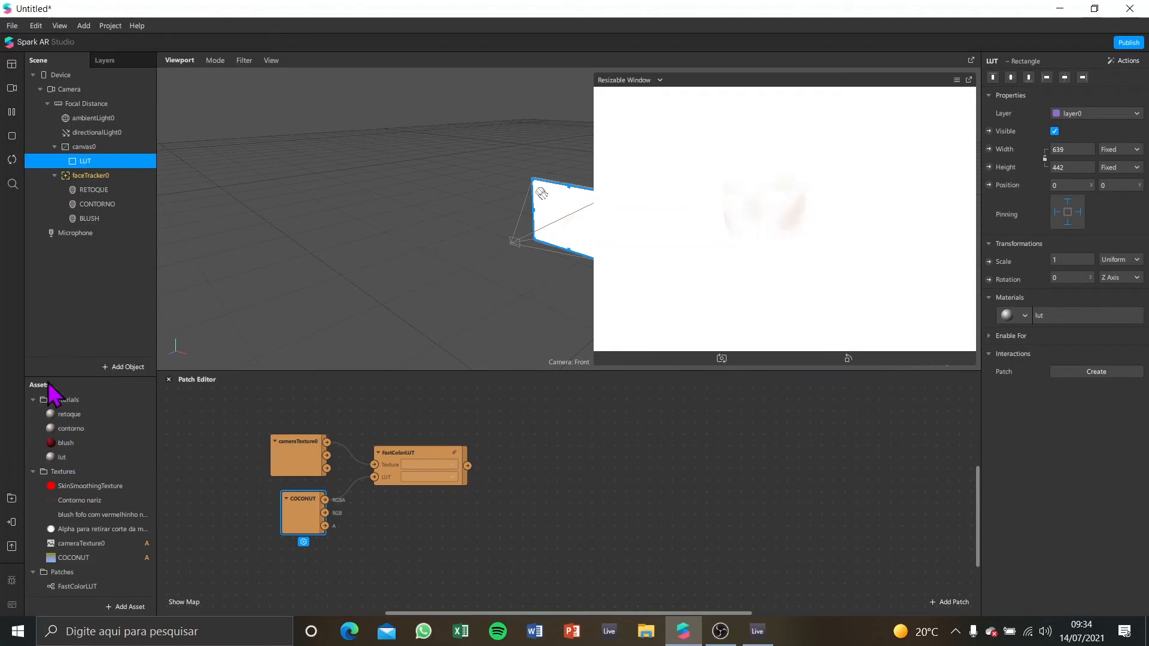
pyautogui.doubleClick(63, 458)
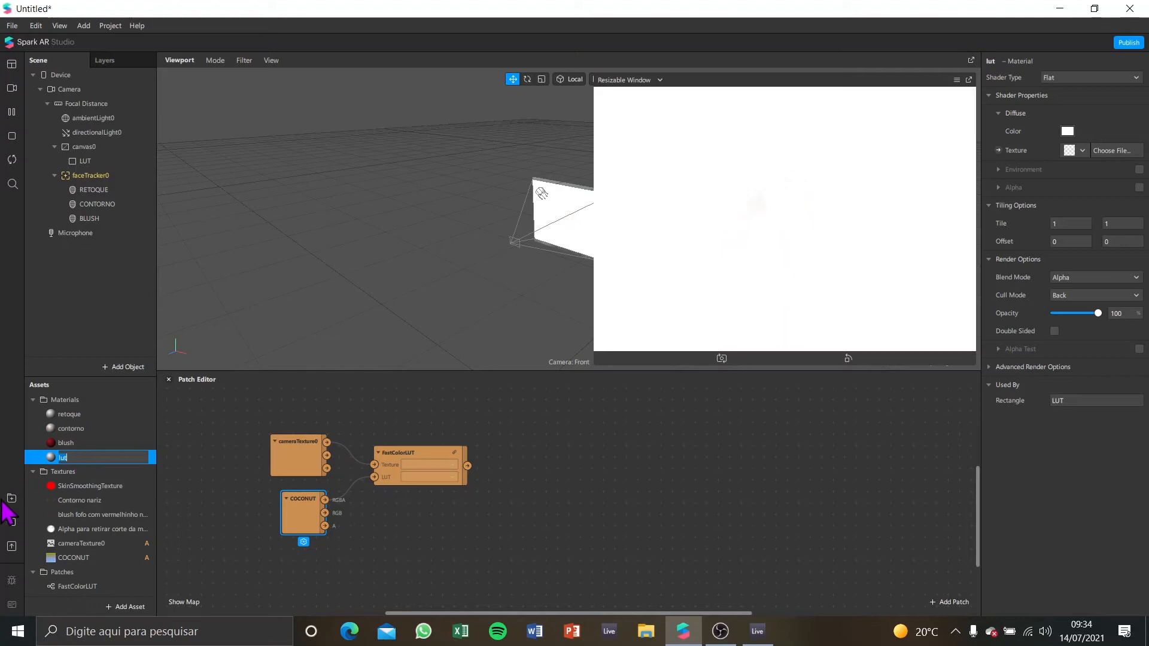
pyautogui.click(936, 210)
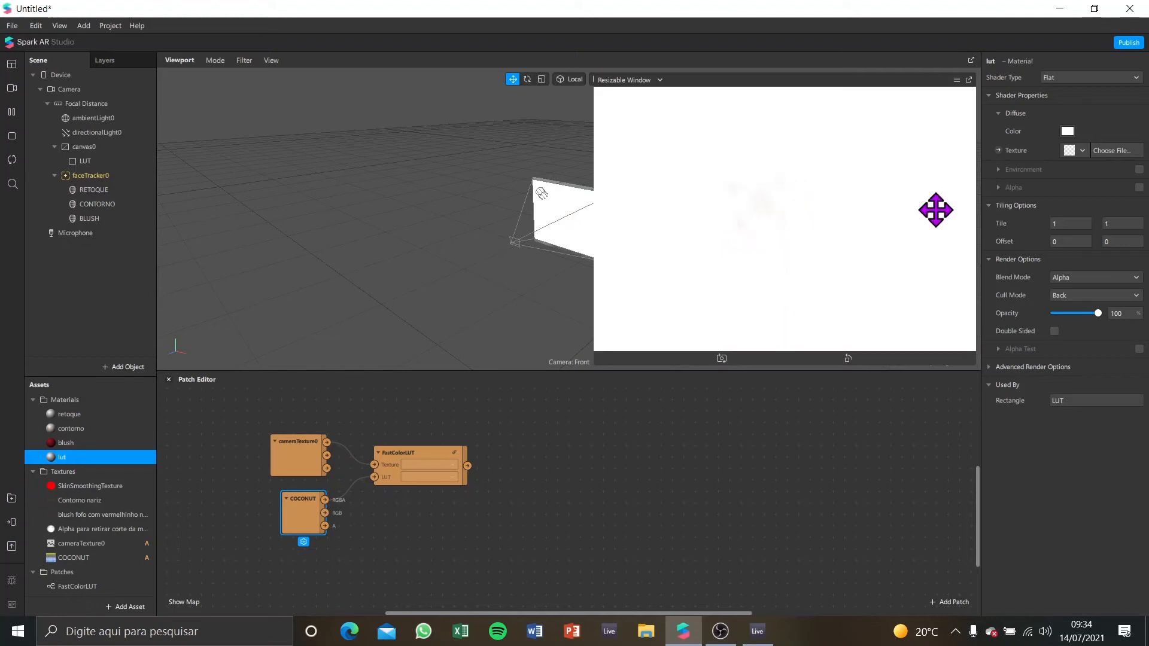
pyautogui.click(998, 150)
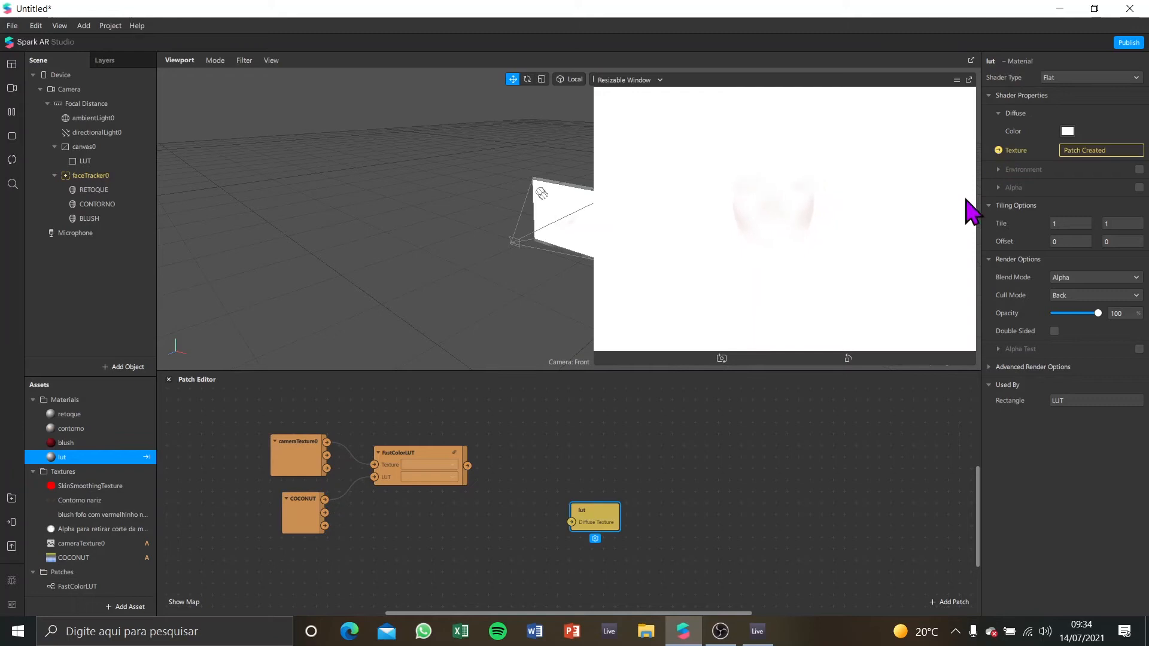
pyautogui.moveTo(586, 516); pyautogui.dragTo(541, 471)
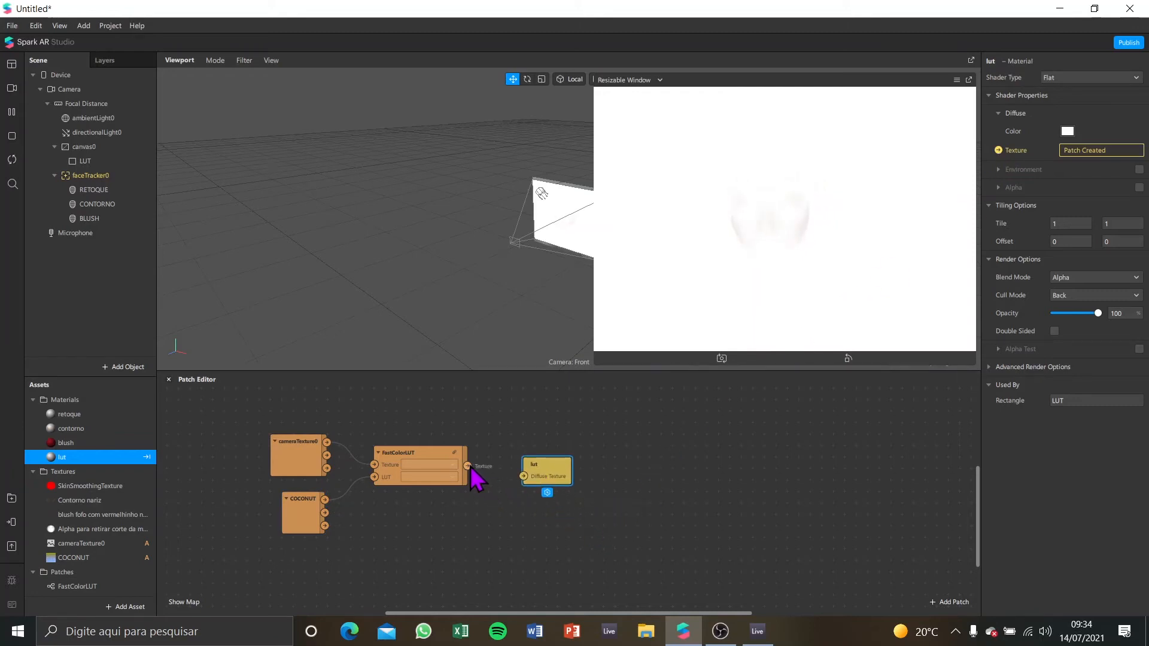
pyautogui.moveTo(469, 467); pyautogui.dragTo(518, 473)
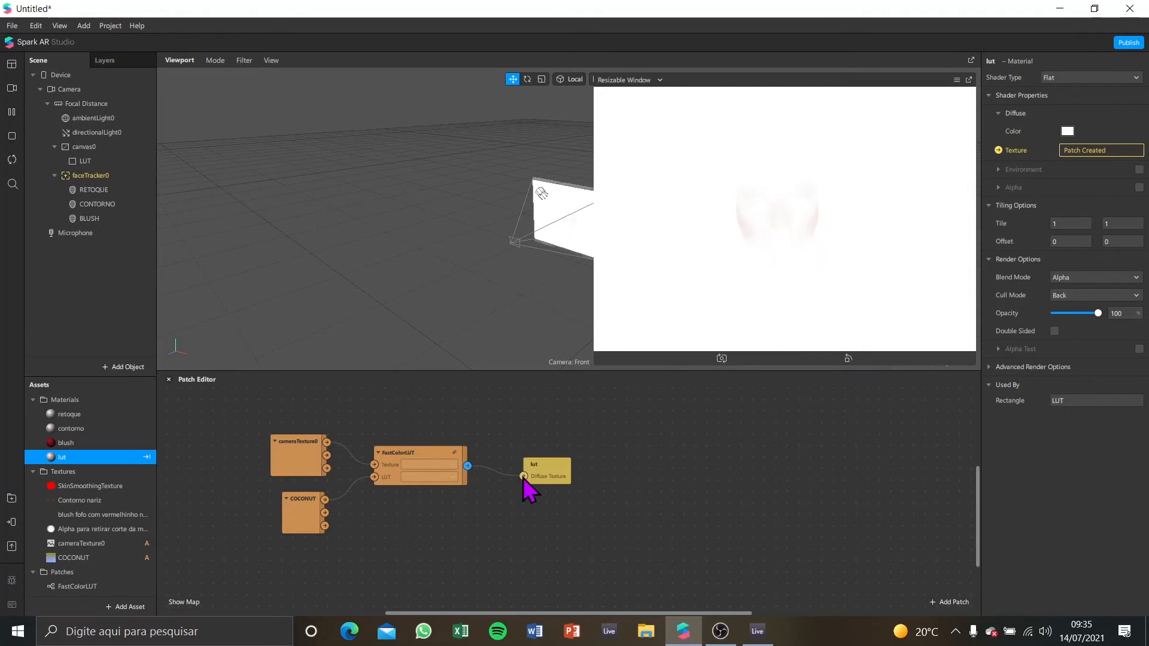
pyautogui.moveTo(537, 473); pyautogui.dragTo(523, 462)
# Step: Shrink the Patch Editor to enlarge the preview and set the lut material's opacity to 50%
pyautogui.moveTo(462, 371); pyautogui.dragTo(509, 534)
pyautogui.moveTo(648, 350); pyautogui.dragTo(616, 572)
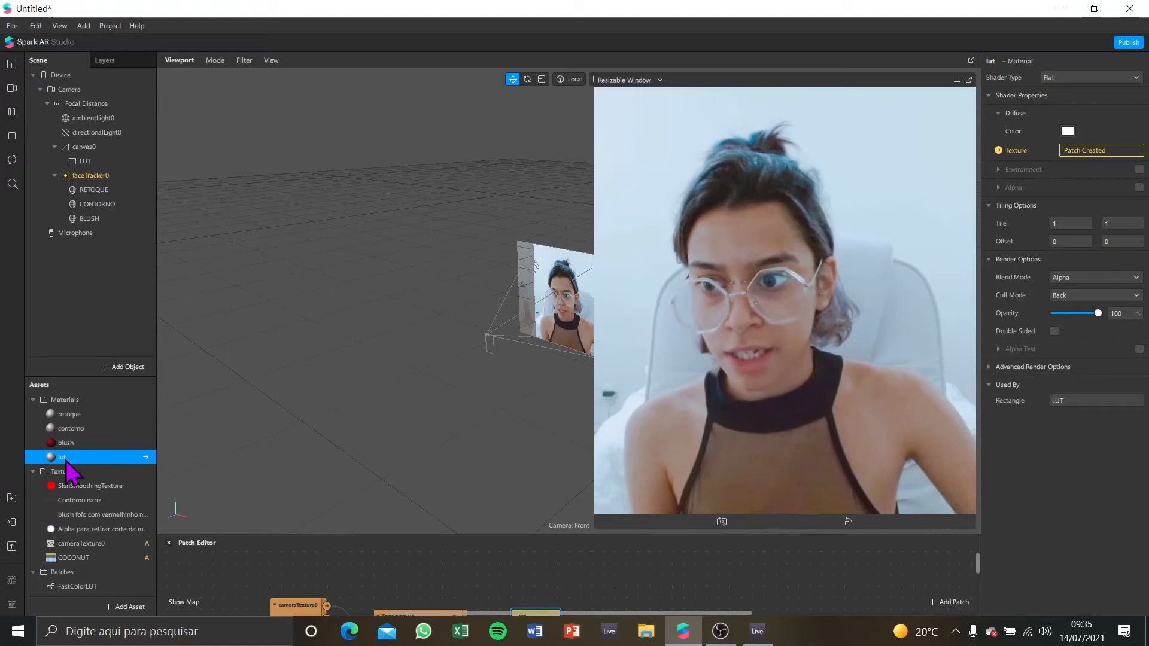
pyautogui.moveTo(1090, 310); pyautogui.dragTo(1110, 322)
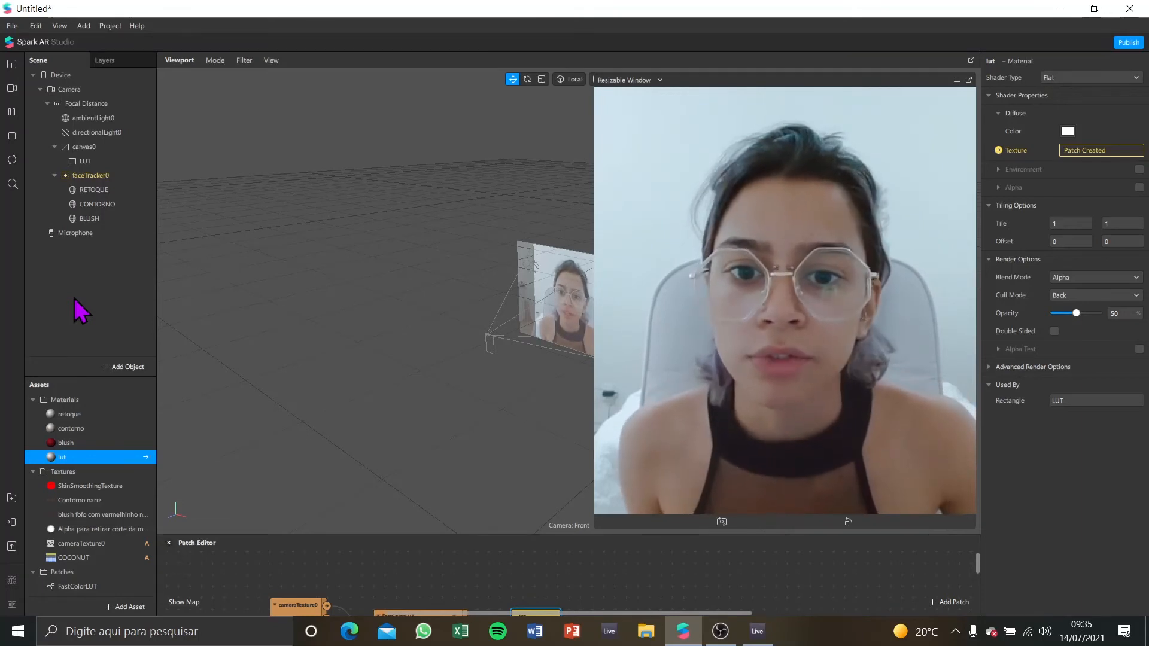
# Step: Turn off the depth test and depth writing for the contorno, blush and lut materials together
pyautogui.keyDown('ctrl'); pyautogui.click(85, 445); pyautogui.keyUp('ctrl')
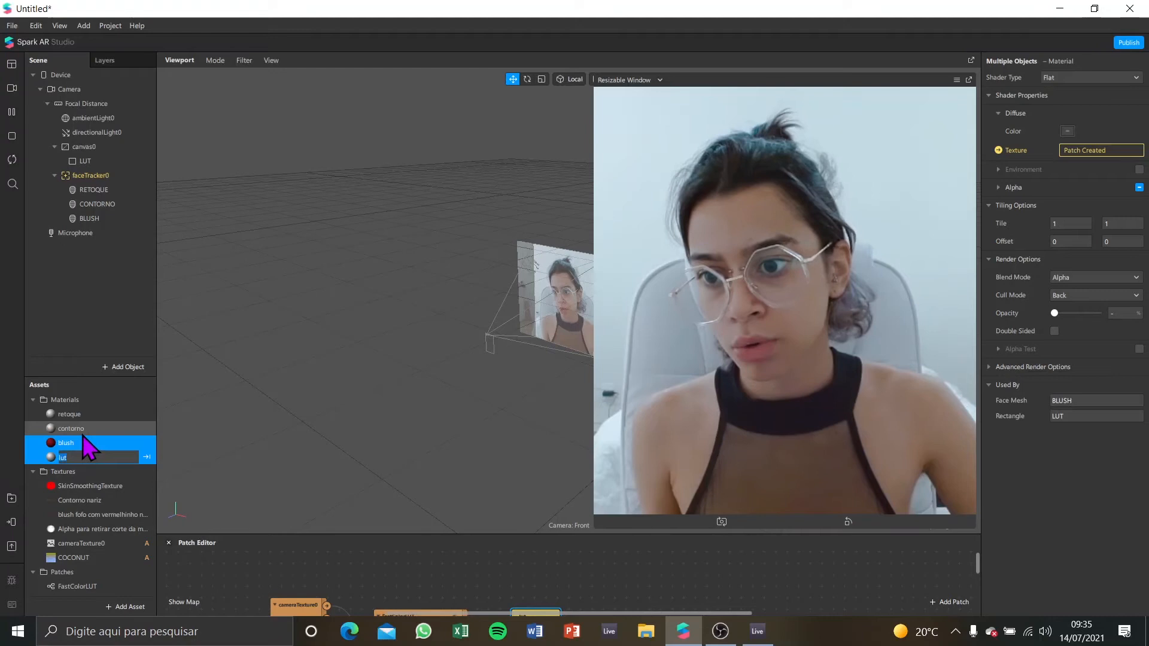
pyautogui.keyDown('ctrl'); pyautogui.click(84, 434); pyautogui.keyUp('ctrl')
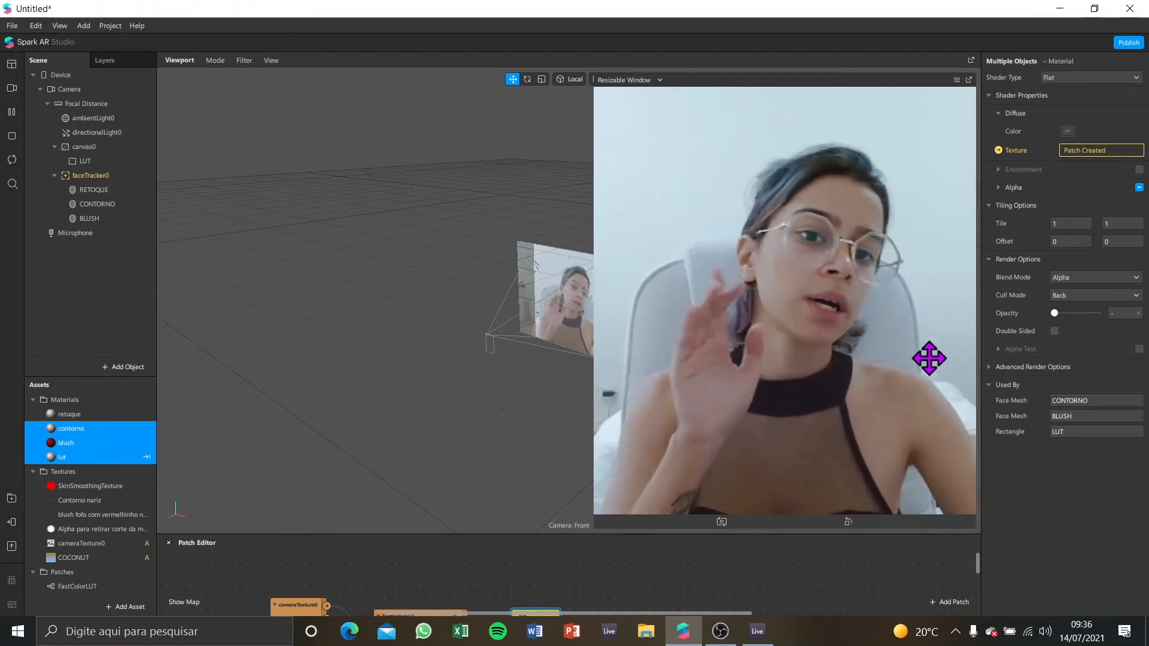
pyautogui.click(989, 368)
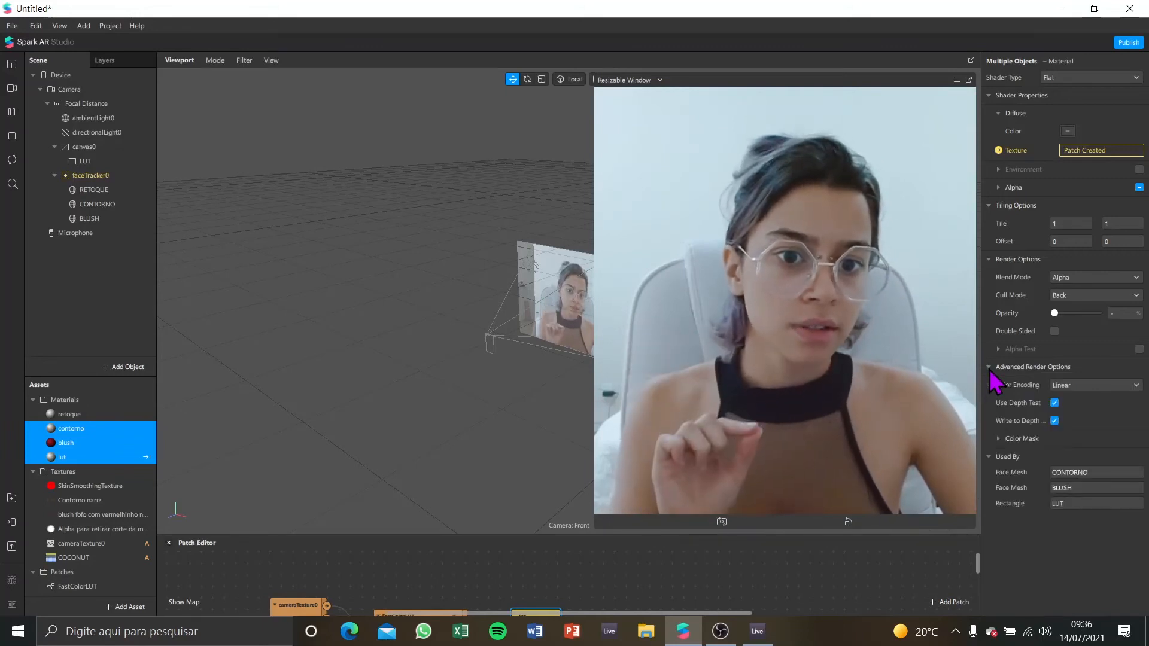
pyautogui.click(1054, 421)
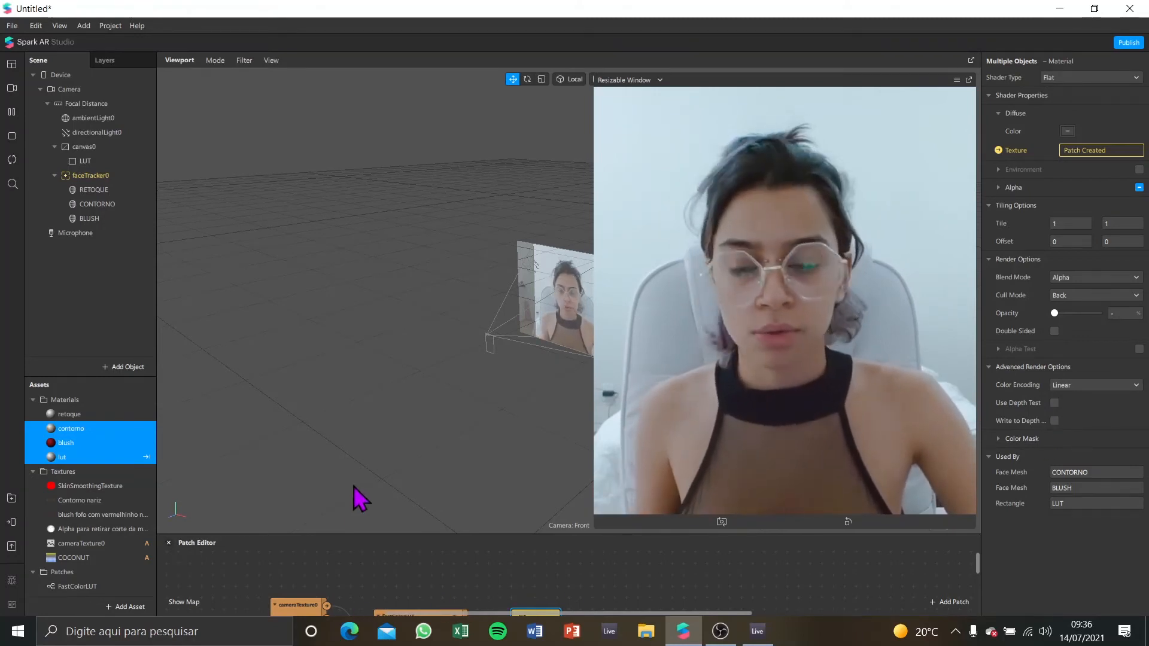
# Step: Try the retoque material's skin smoothing at 0% and at 100%
pyautogui.click(66, 415)
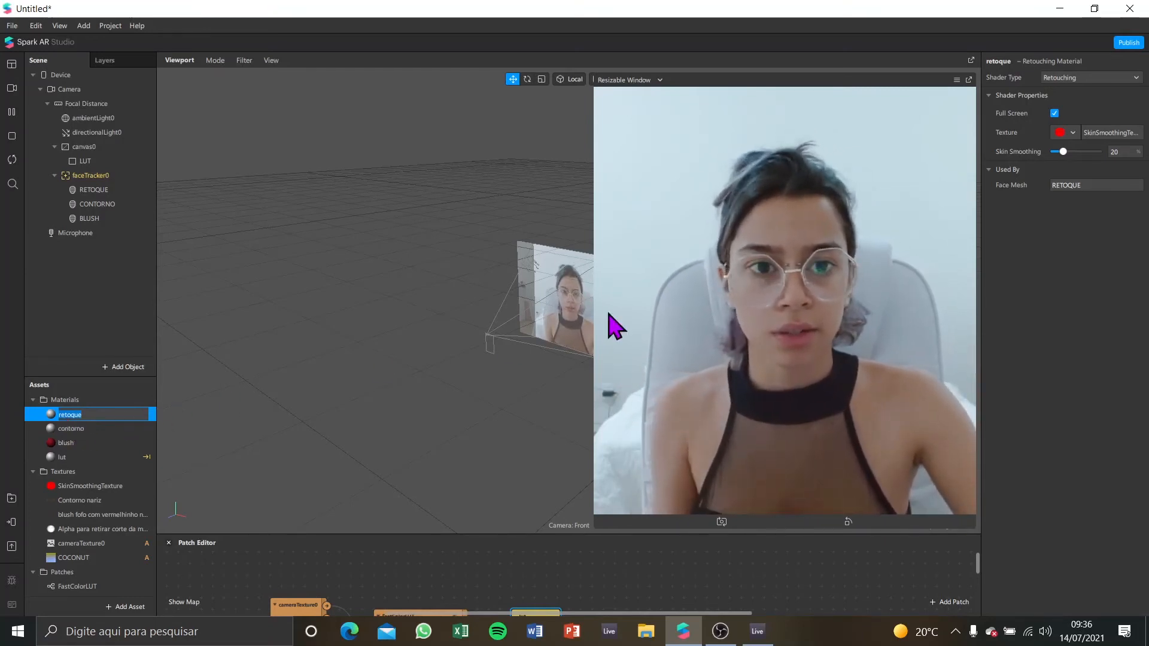
pyautogui.press('Return')
pyautogui.moveTo(1062, 151); pyautogui.dragTo(1036, 150)
pyautogui.doubleClick(78, 414)
pyautogui.press('Return')
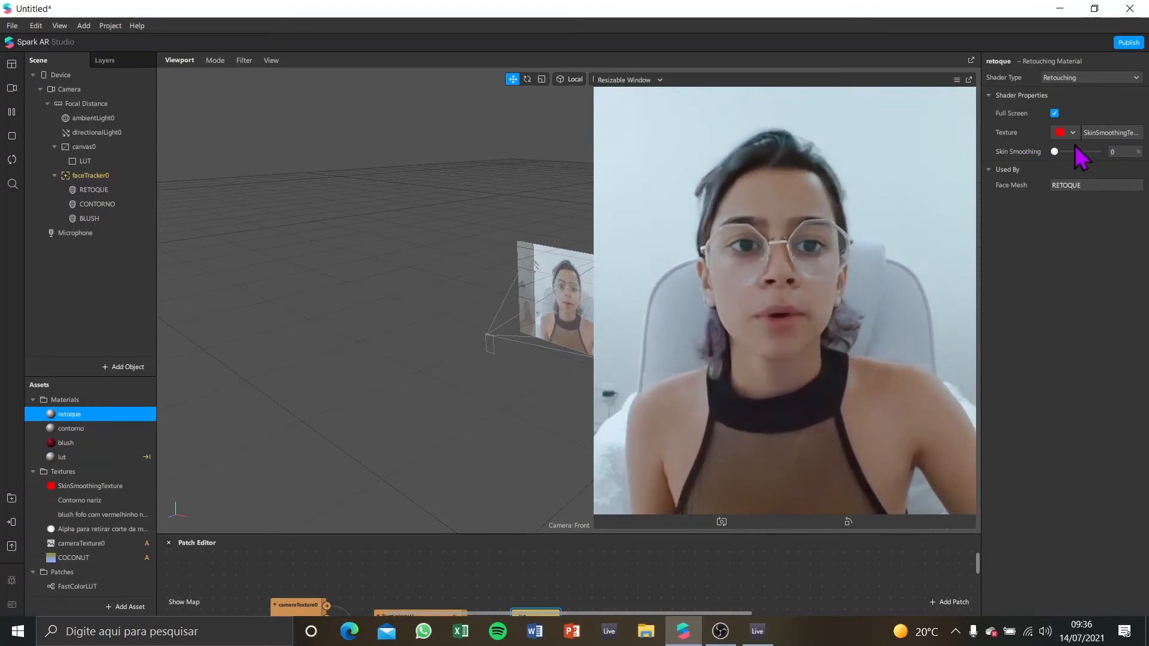
pyautogui.moveTo(1055, 152); pyautogui.dragTo(1102, 152)
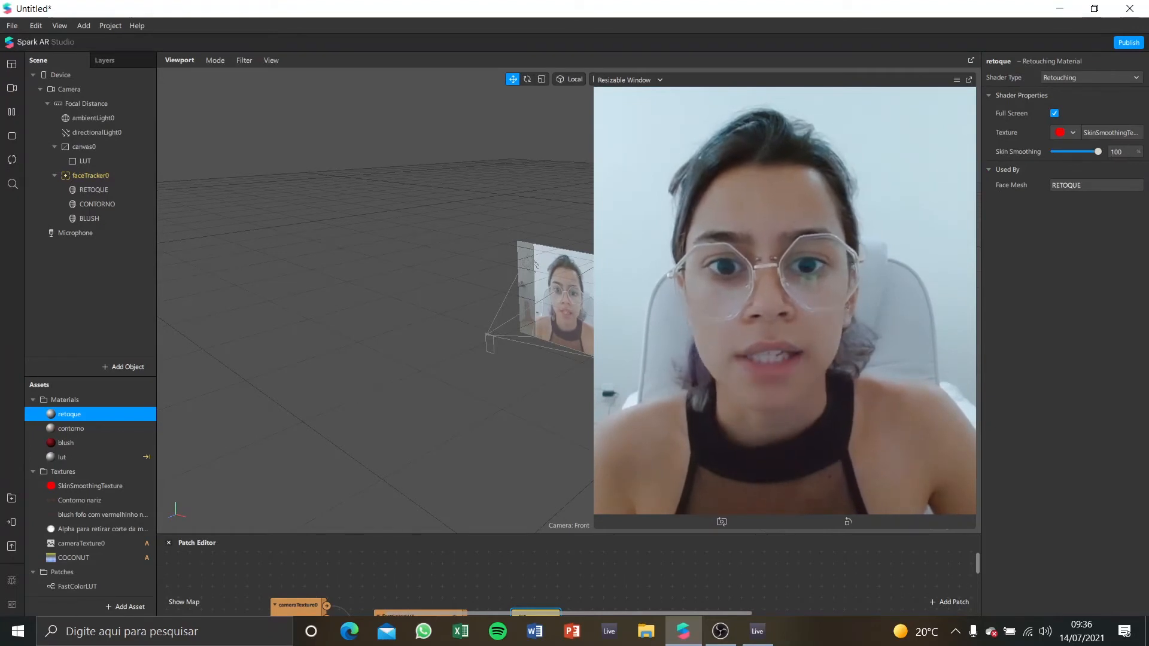
# Step: Set the retoque material's skin smoothing to 20%
pyautogui.click(1127, 154)
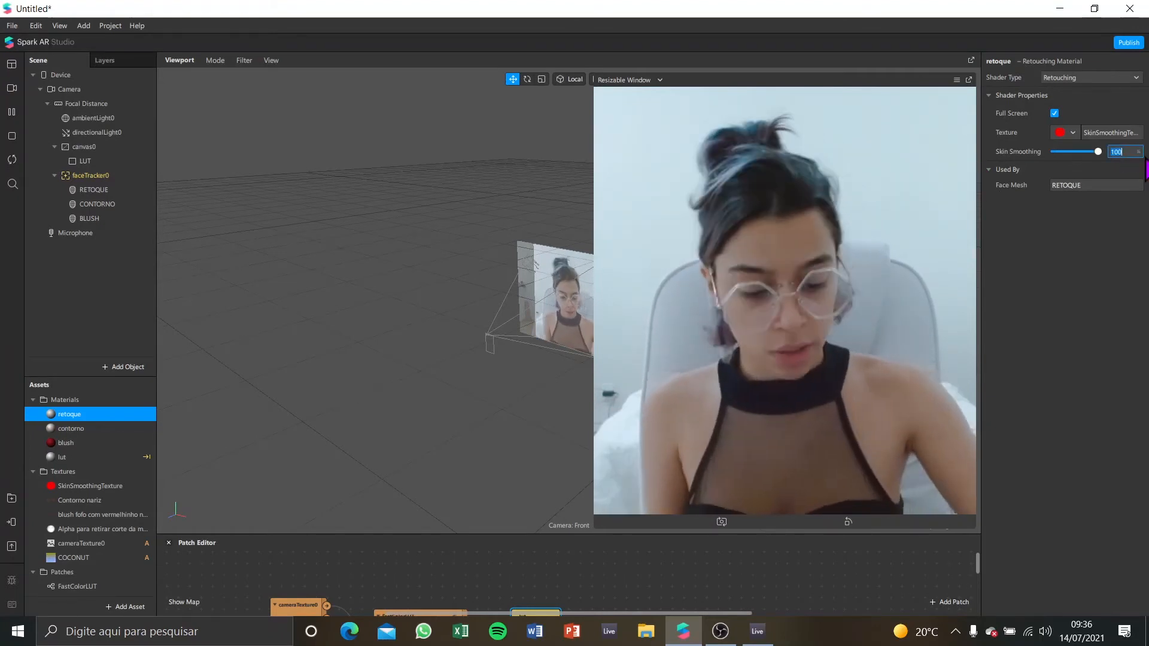
pyautogui.write('20')
pyautogui.press('Return')
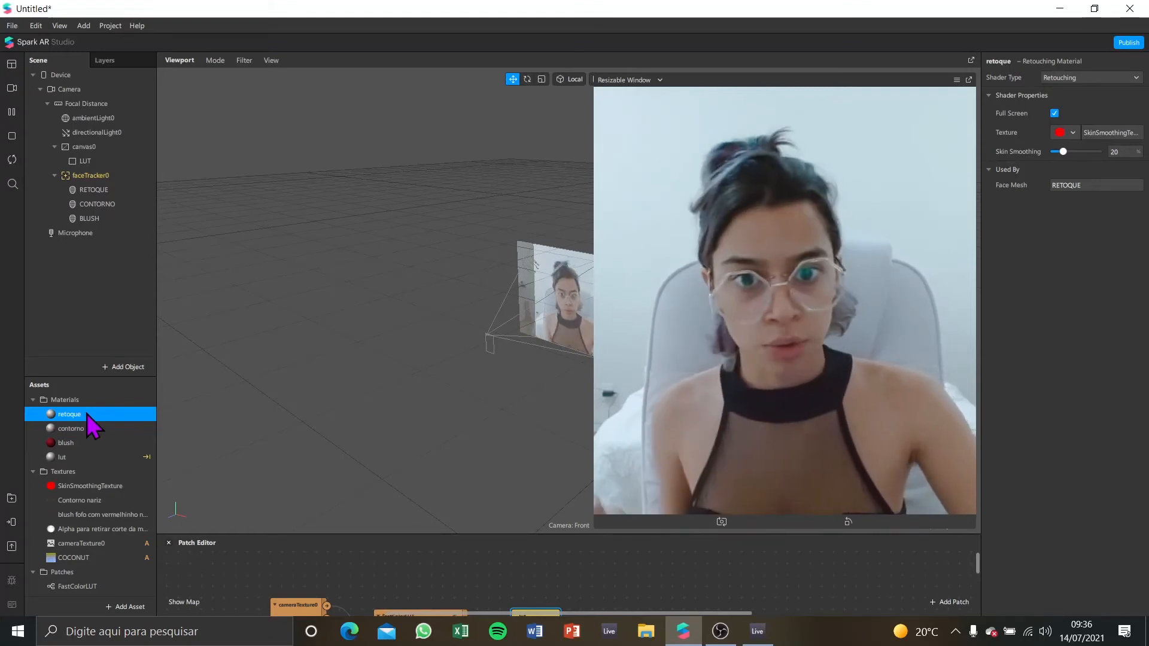
pyautogui.doubleClick(79, 461)
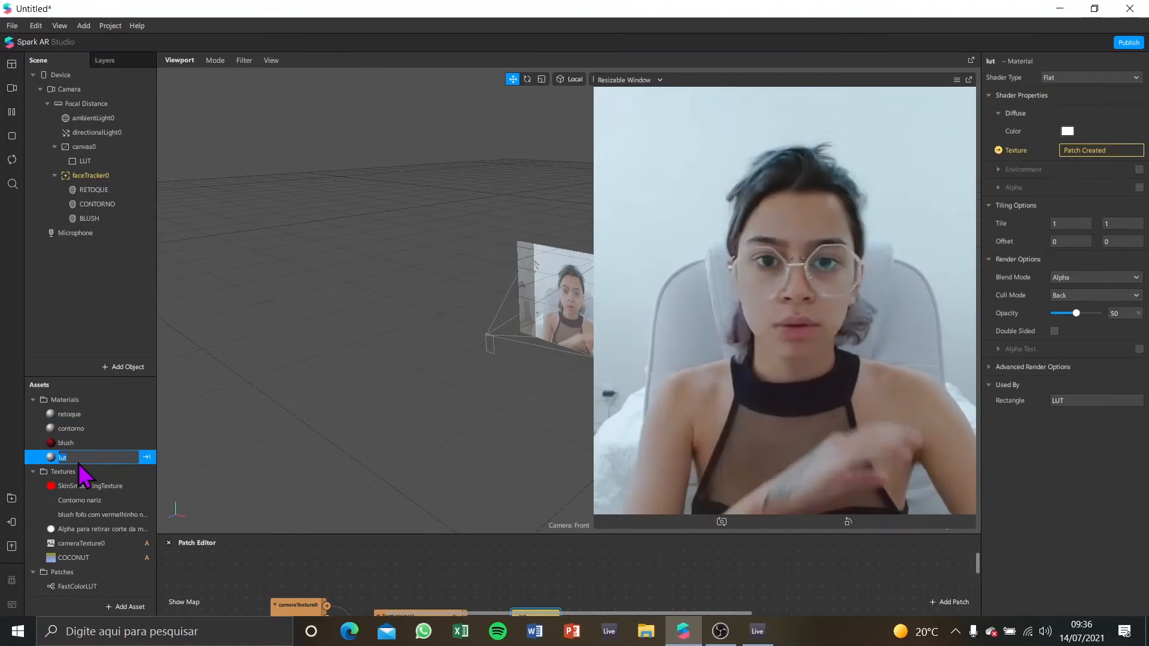
pyautogui.click(65, 350)
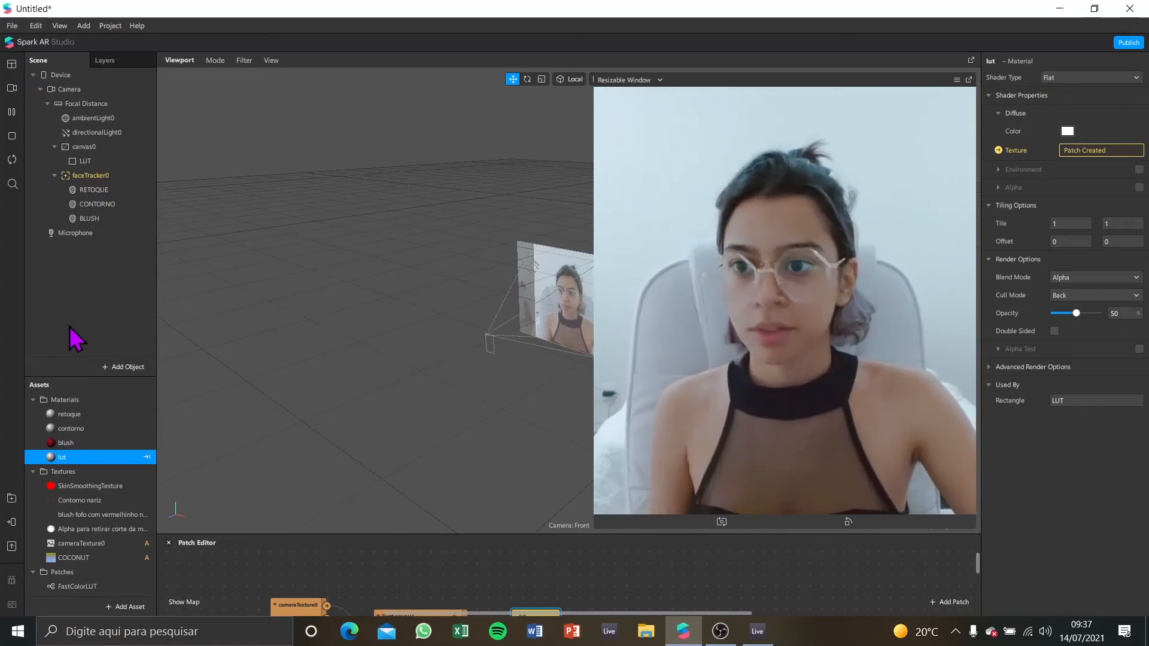
# Step: Add another face mesh under faceTracker0 and move it above RETOQUE in the scene hierarchy
pyautogui.rightClick(99, 178)
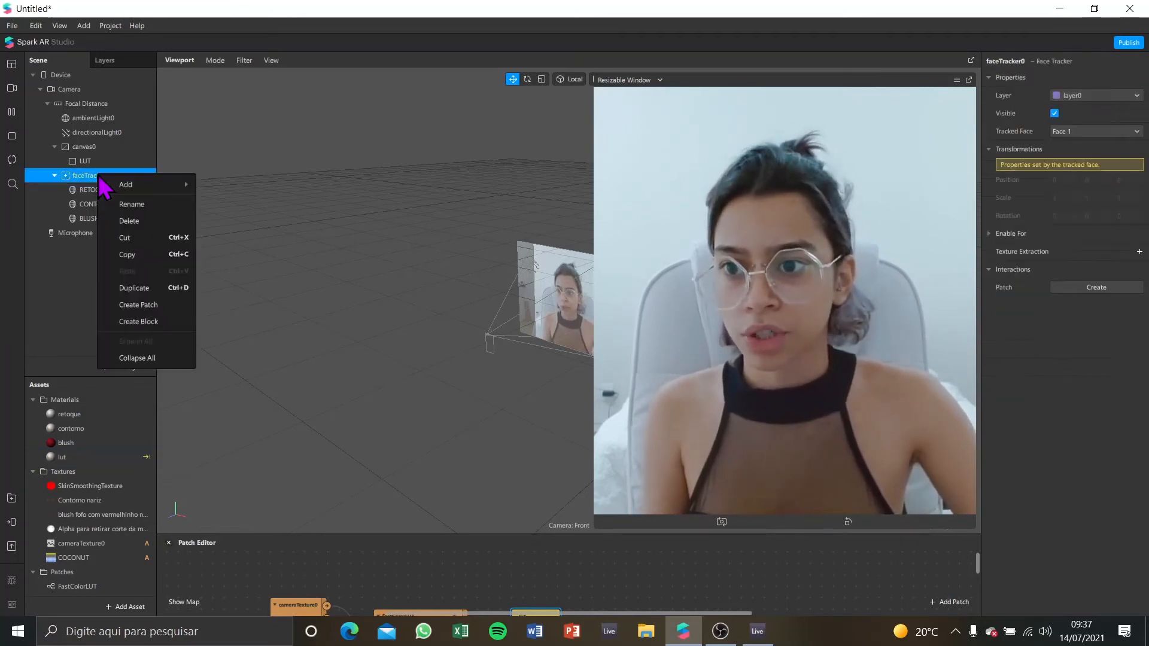
pyautogui.moveTo(136, 182)
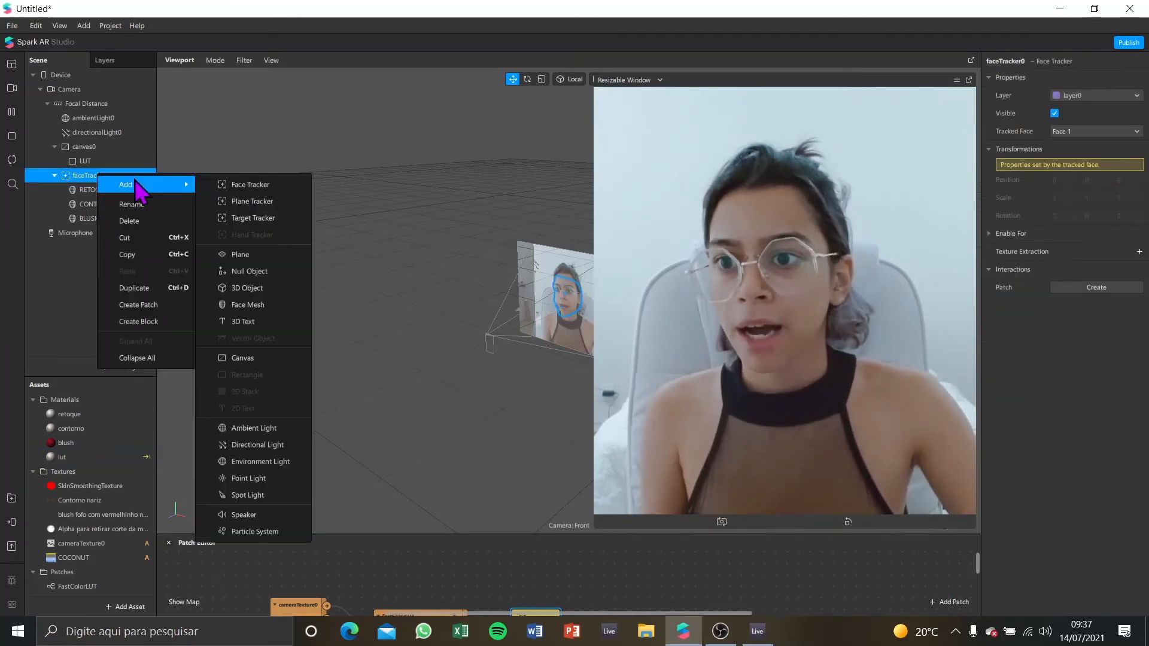
pyautogui.click(271, 305)
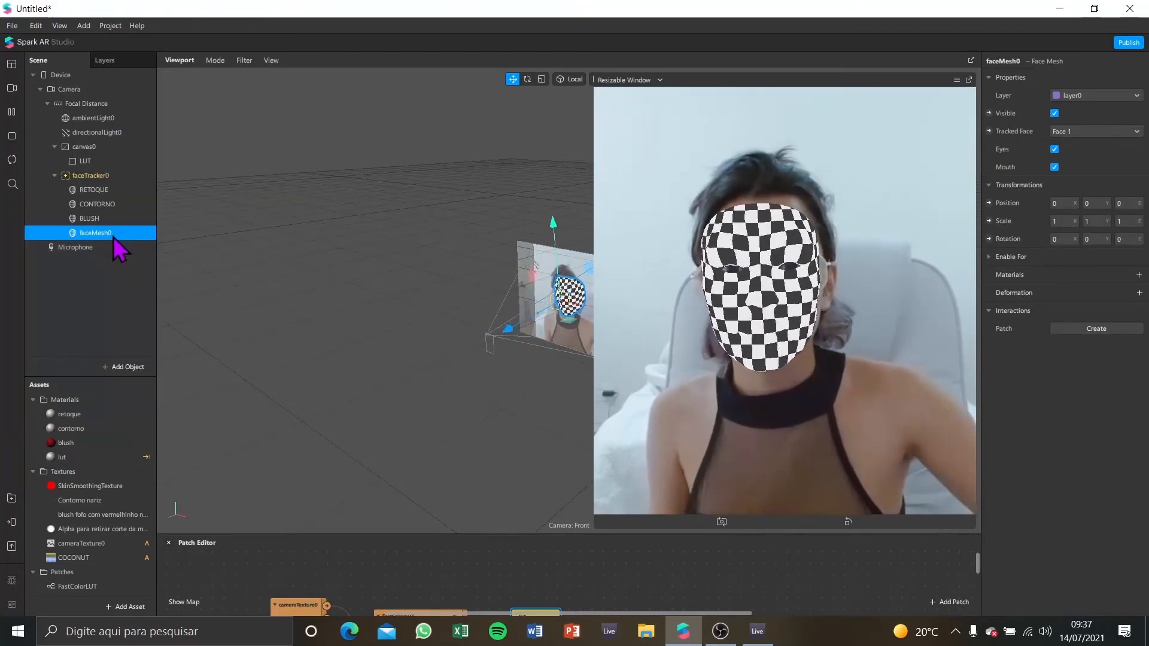
pyautogui.moveTo(113, 237); pyautogui.dragTo(120, 193)
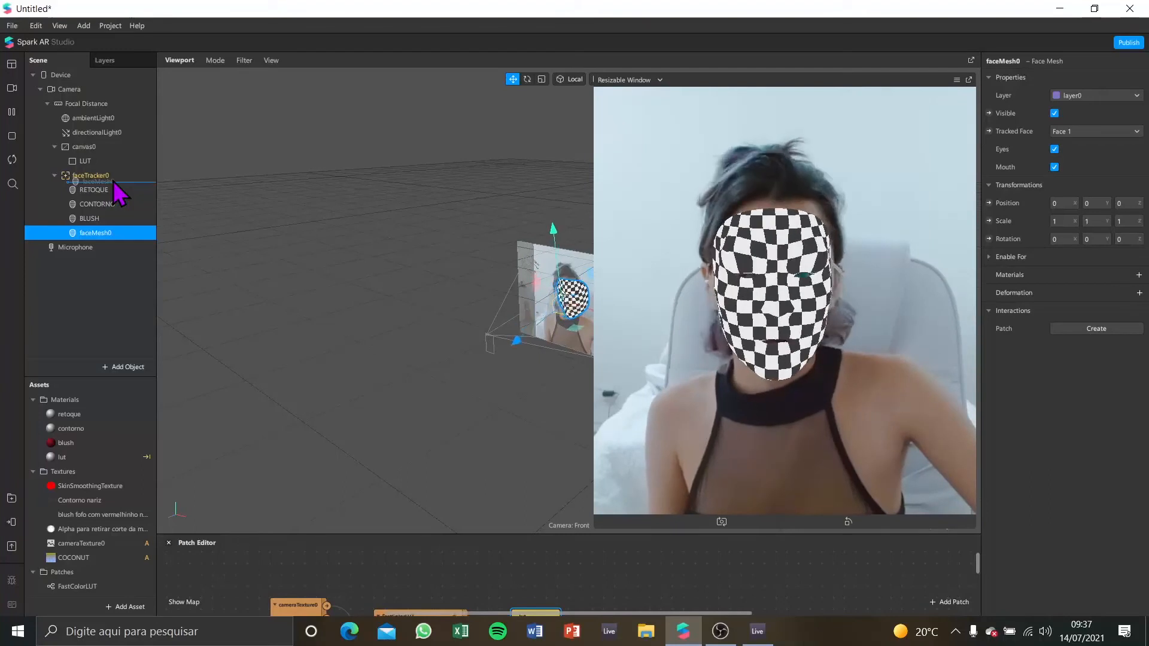
pyautogui.moveTo(113, 184); pyautogui.dragTo(113, 183)
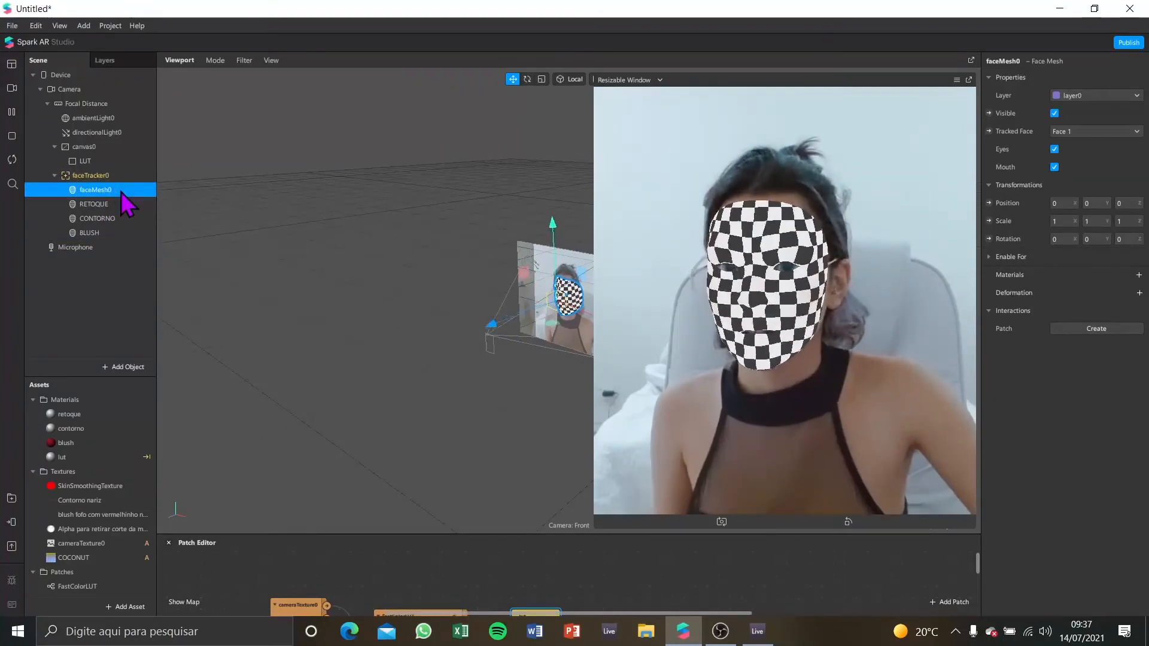
# Step: Rename the new face mesh under faceTracker0 as ROSTO
pyautogui.doubleClick(121, 193)
pyautogui.press('BackSpace')
pyautogui.write('R')
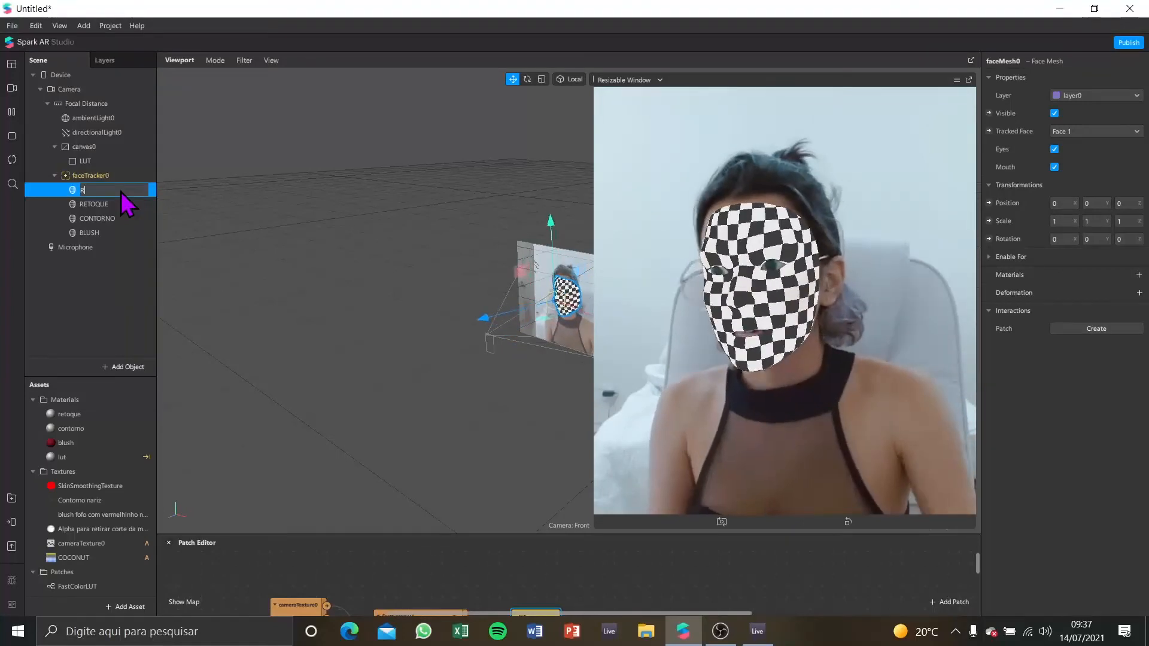
pyautogui.write('OSTO')
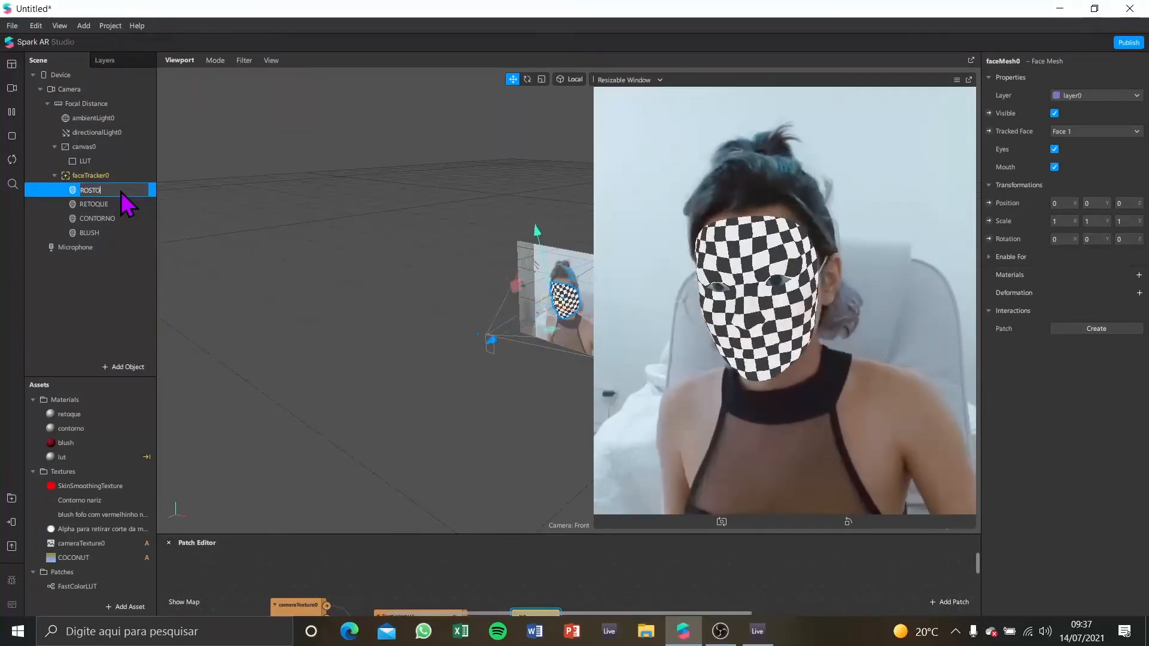
pyautogui.press('Return')
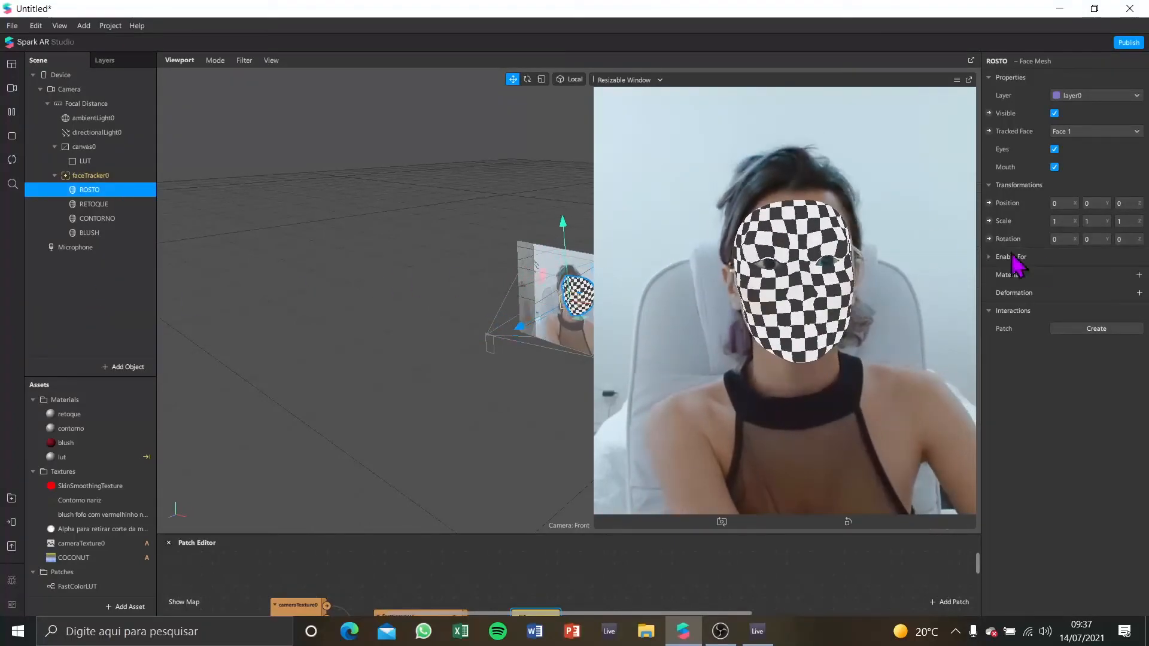
# Step: Create a new material for the ROSTO mesh, name it rosto and set its shader type to Flat
pyautogui.click(1139, 275)
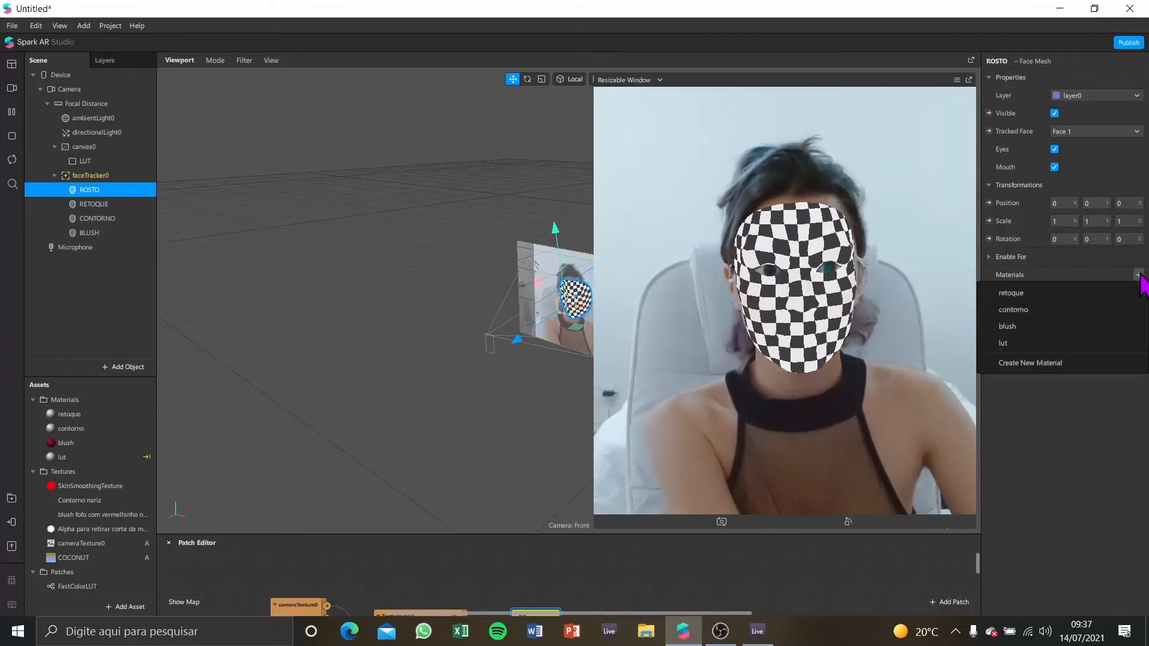
pyautogui.click(1048, 364)
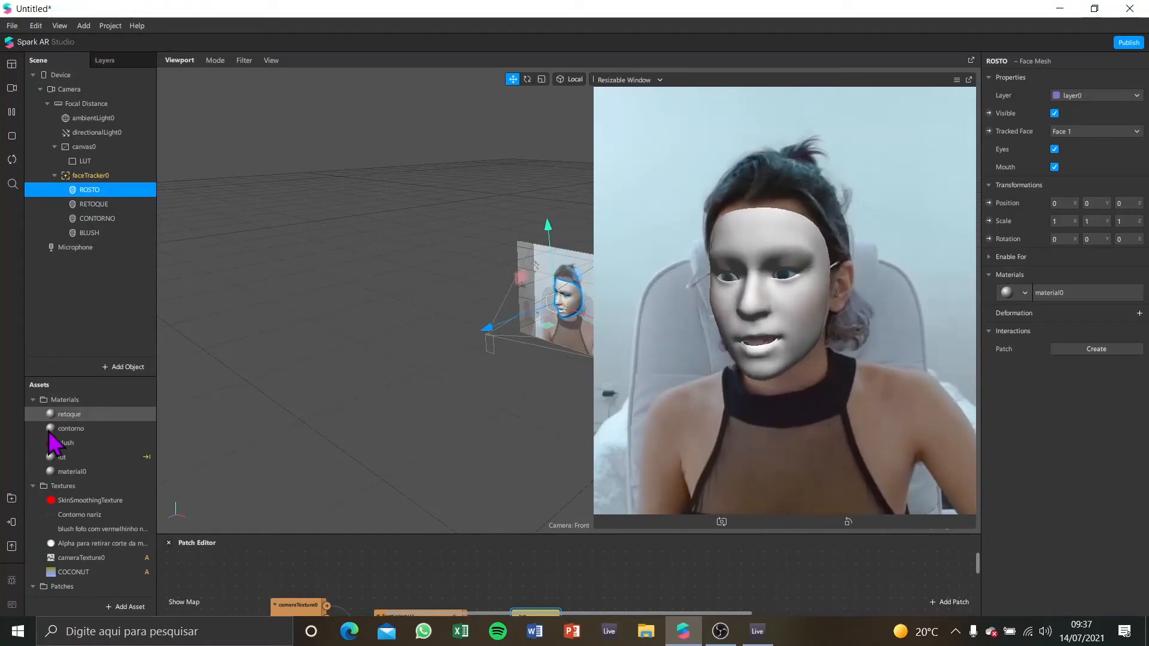
pyautogui.doubleClick(102, 476)
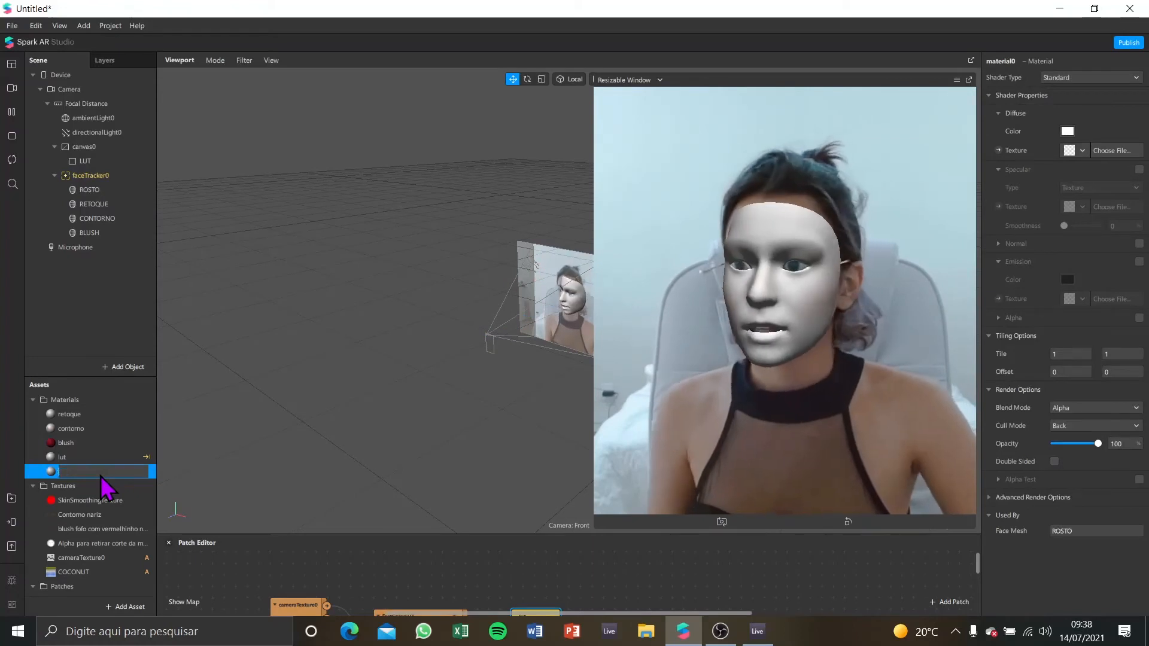
pyautogui.write('rosto')
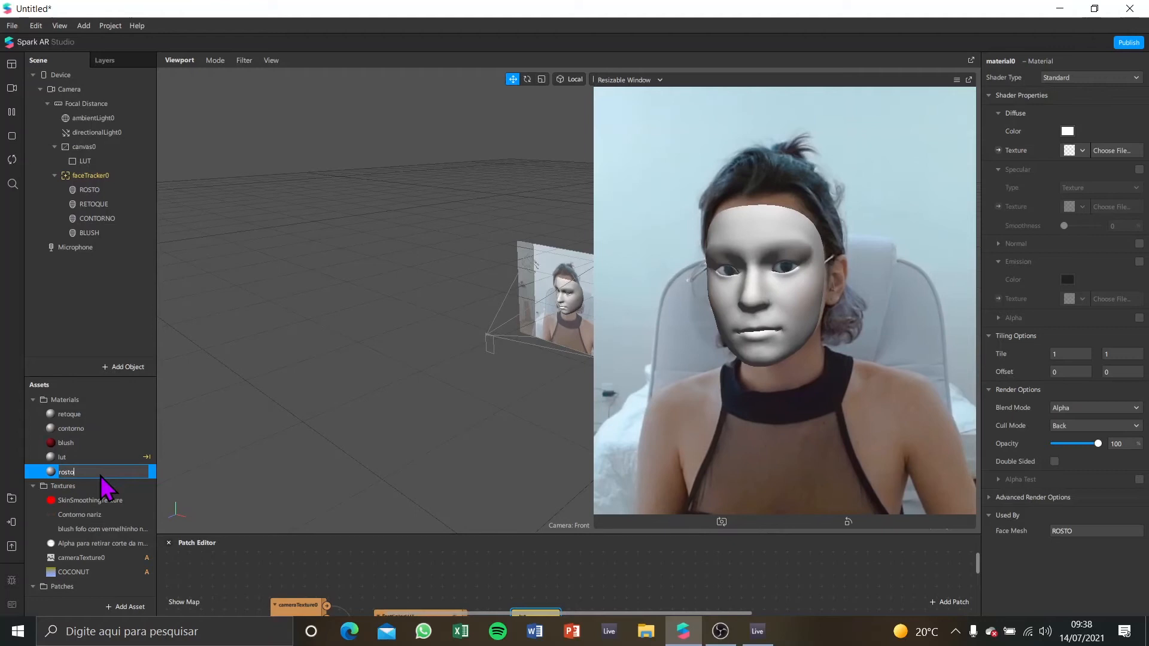
pyautogui.press('Return')
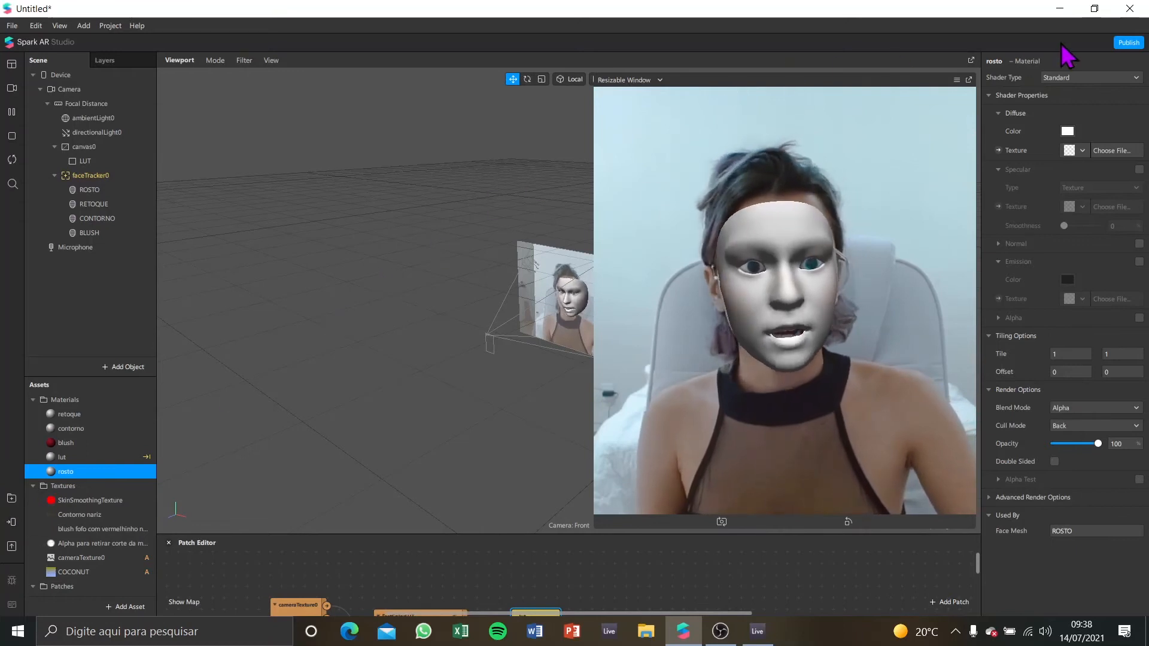
pyautogui.click(1075, 77)
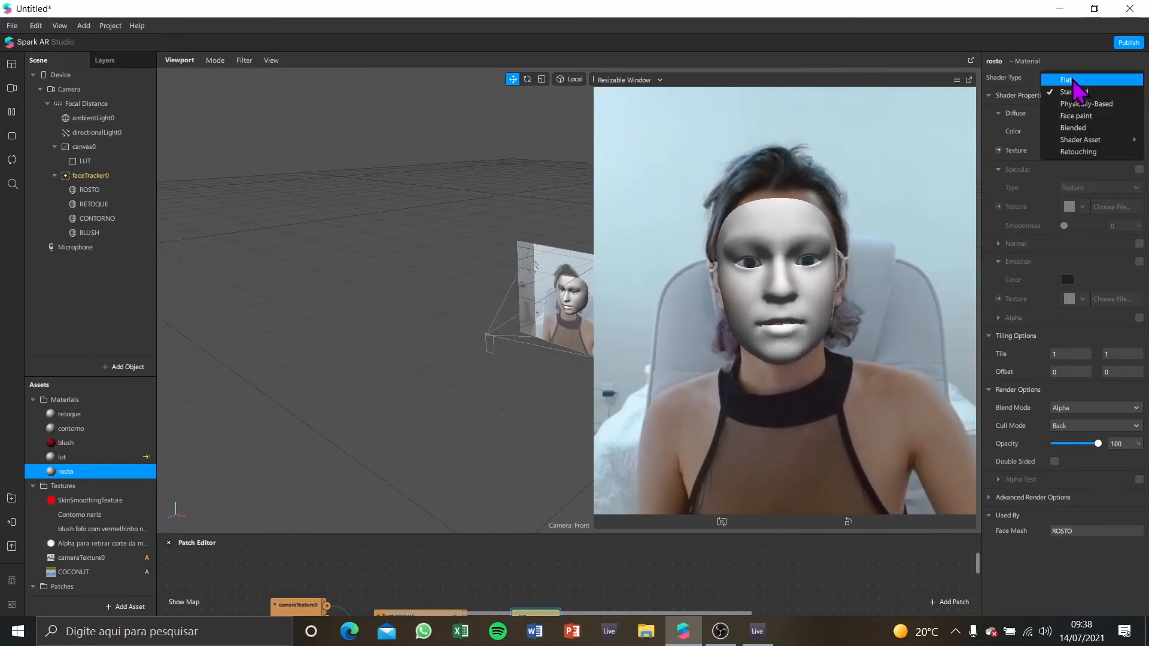
pyautogui.click(1073, 80)
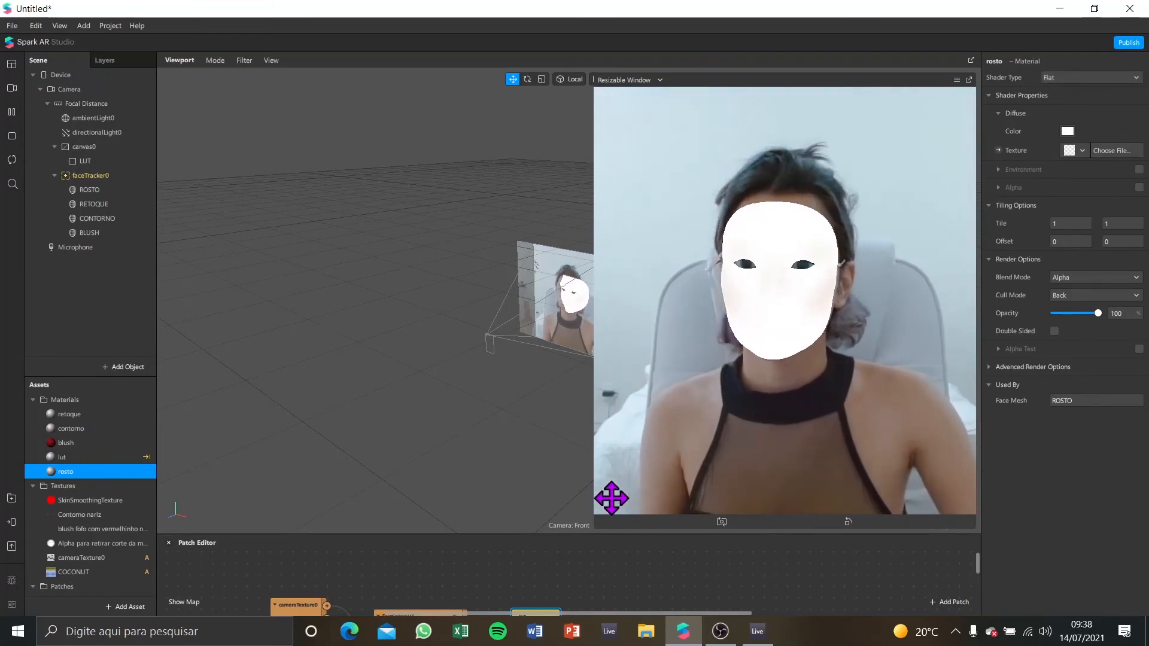
# Step: Enlarge the Patch Editor, and shrink and move the preview window so that the patch graph is uncovered
pyautogui.moveTo(595, 524); pyautogui.dragTo(611, 508)
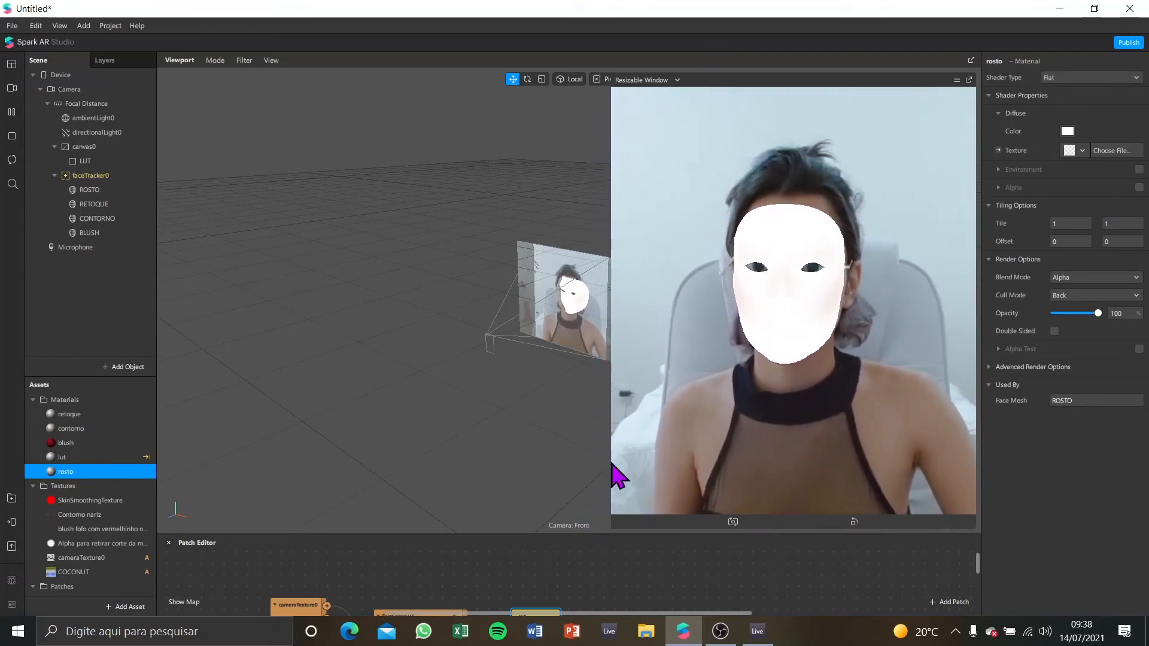
pyautogui.click(659, 527)
pyautogui.moveTo(659, 527); pyautogui.dragTo(657, 449)
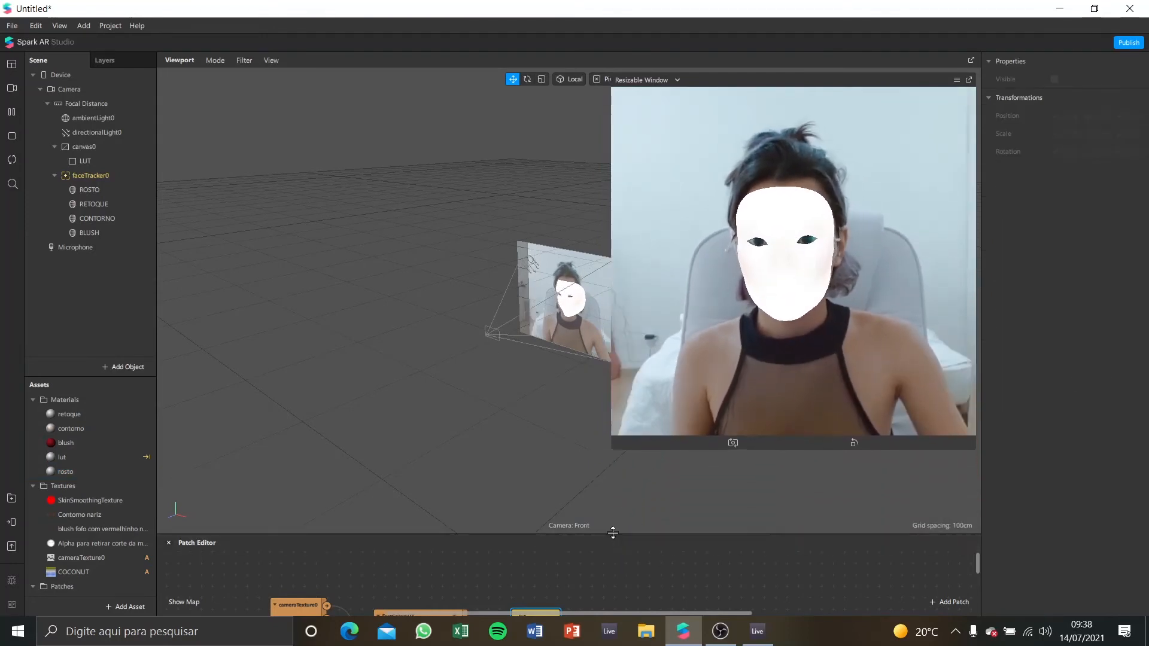
pyautogui.moveTo(613, 533); pyautogui.dragTo(575, 410)
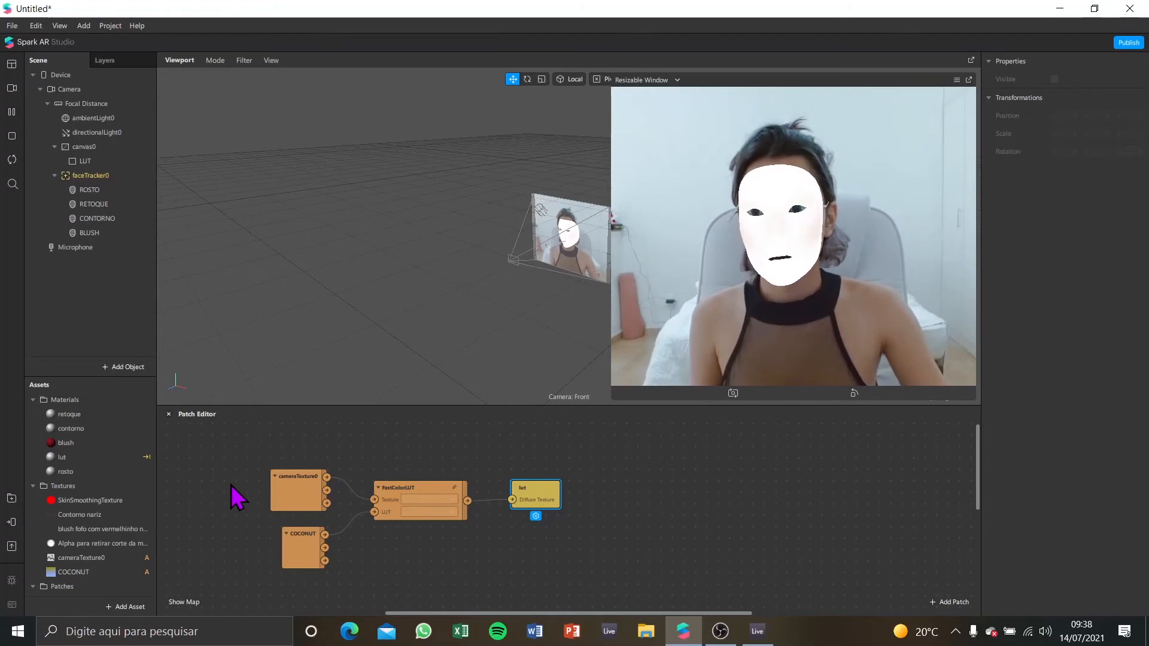
pyautogui.click(970, 79)
pyautogui.moveTo(897, 72); pyautogui.dragTo(1009, 196)
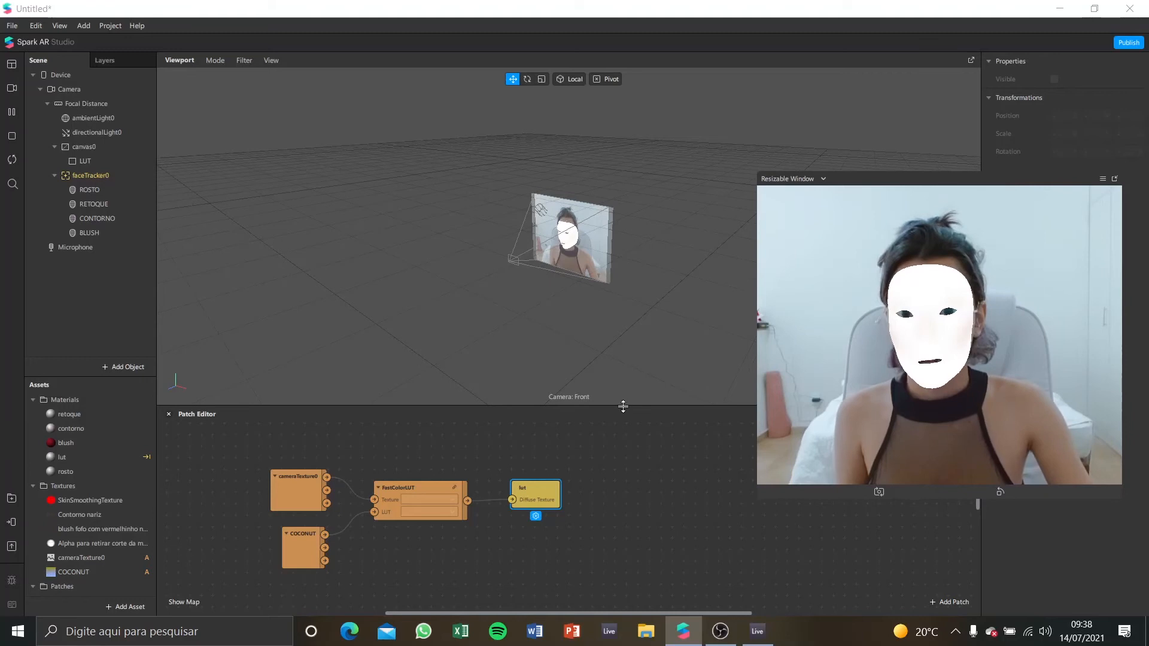
pyautogui.moveTo(621, 405); pyautogui.dragTo(608, 271)
pyautogui.moveTo(597, 211)
pyautogui.mouseDown()
pyautogui.moveTo(598, 172)
pyautogui.moveTo(610, 215)
pyautogui.mouseUp()
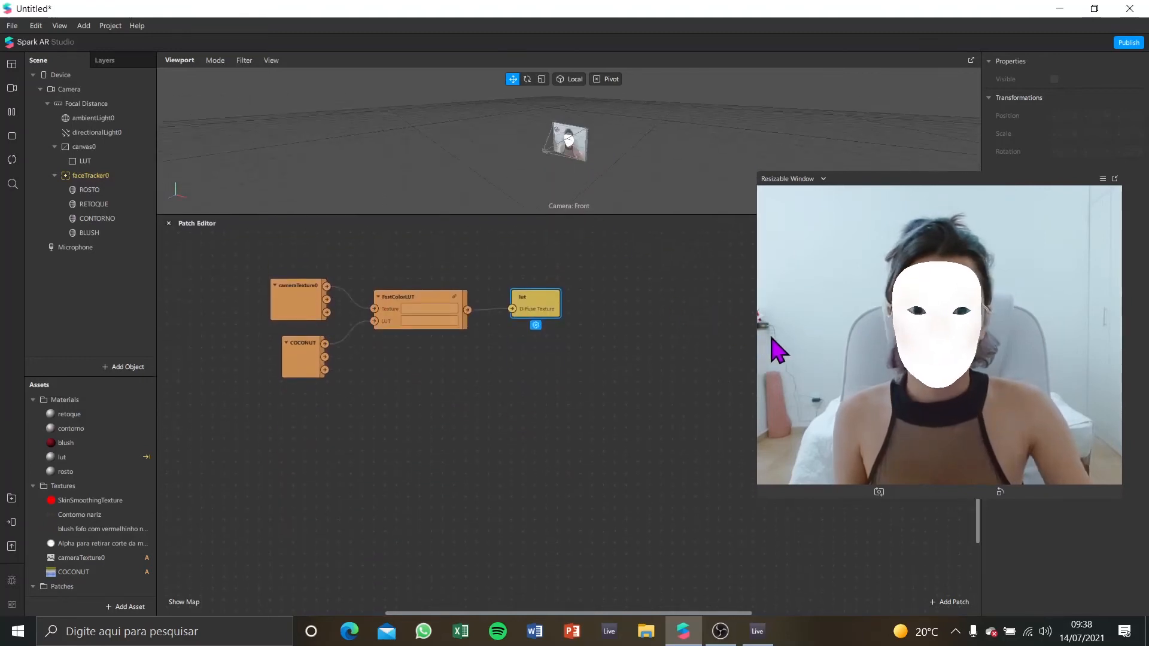
pyautogui.moveTo(758, 346); pyautogui.dragTo(819, 347)
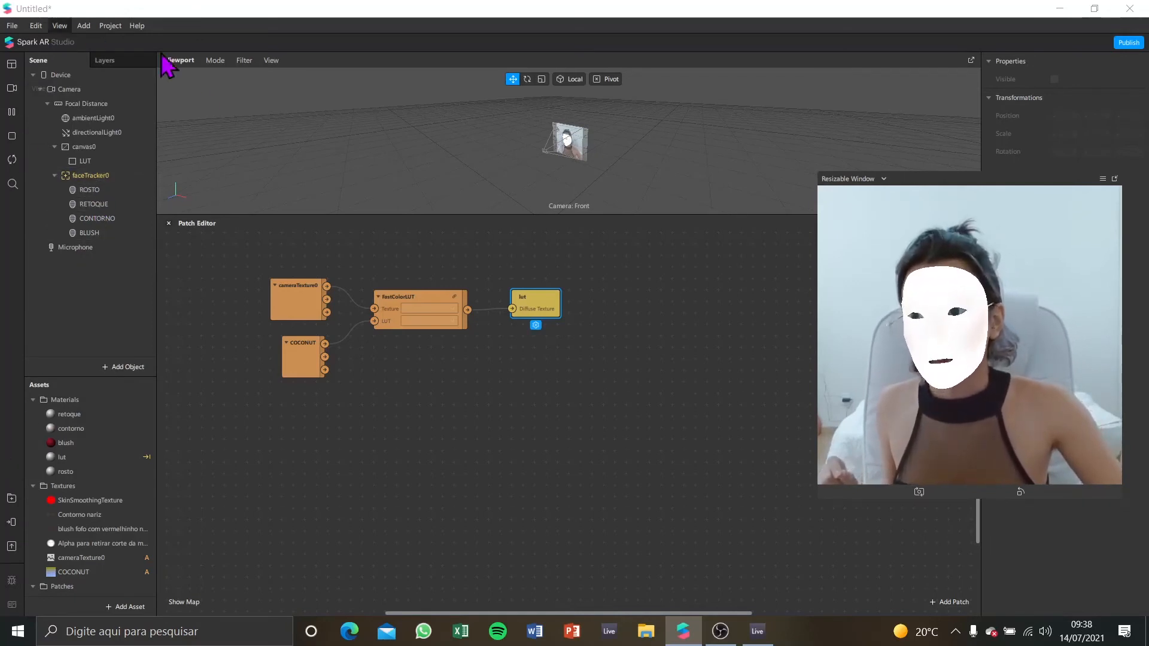
# Step: Extract a texture from faceTracker0 and add it as a patch below the COCONUT patch
pyautogui.click(134, 175)
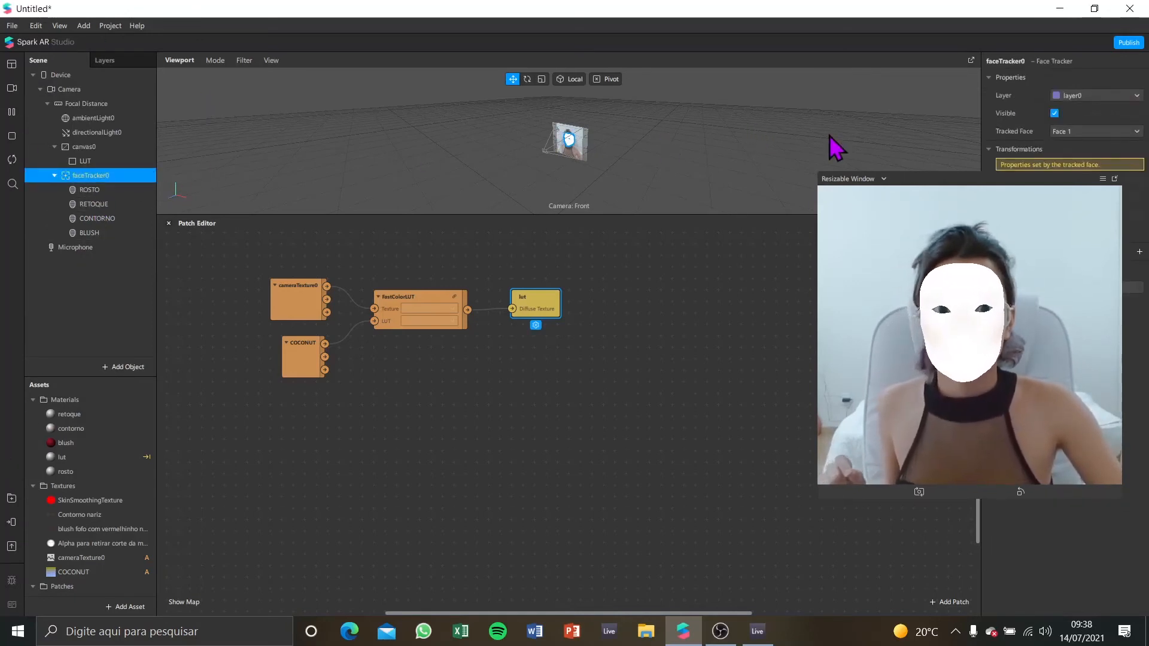
pyautogui.moveTo(948, 179); pyautogui.dragTo(766, 191)
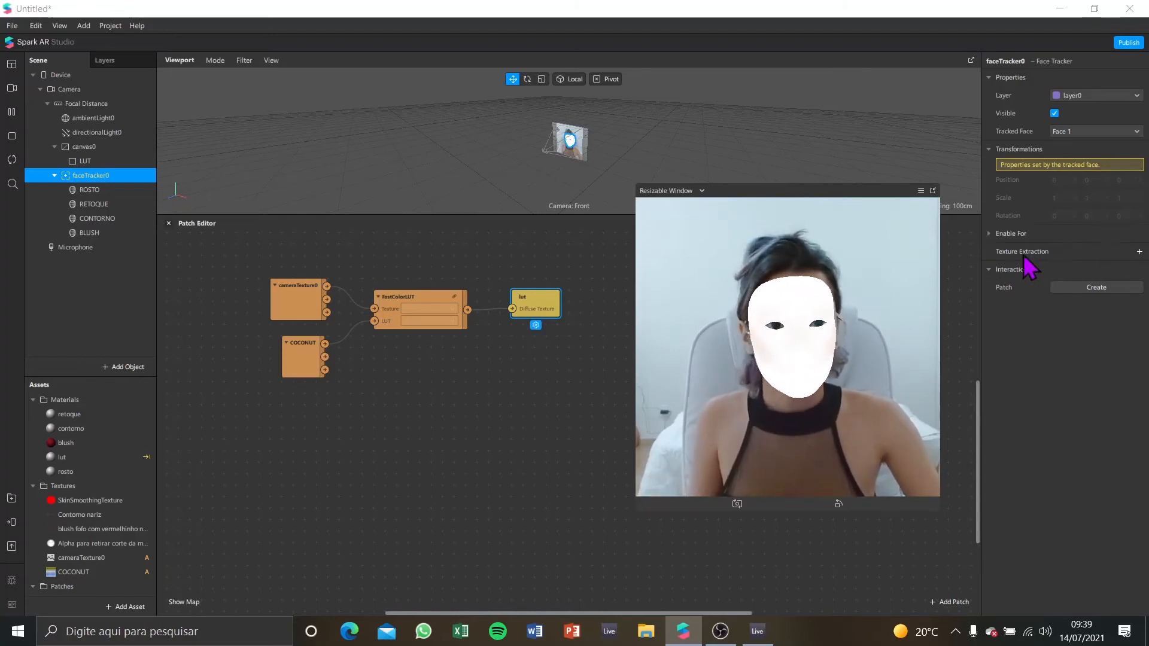
pyautogui.click(1139, 252)
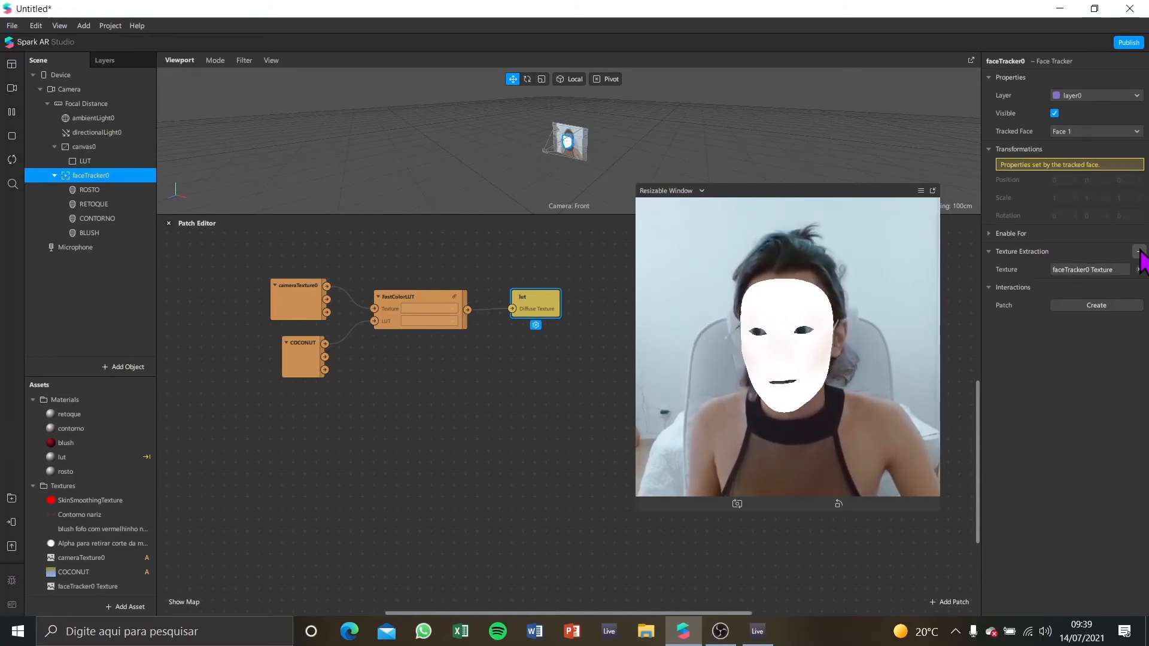
pyautogui.scroll(-1, 114, 583)
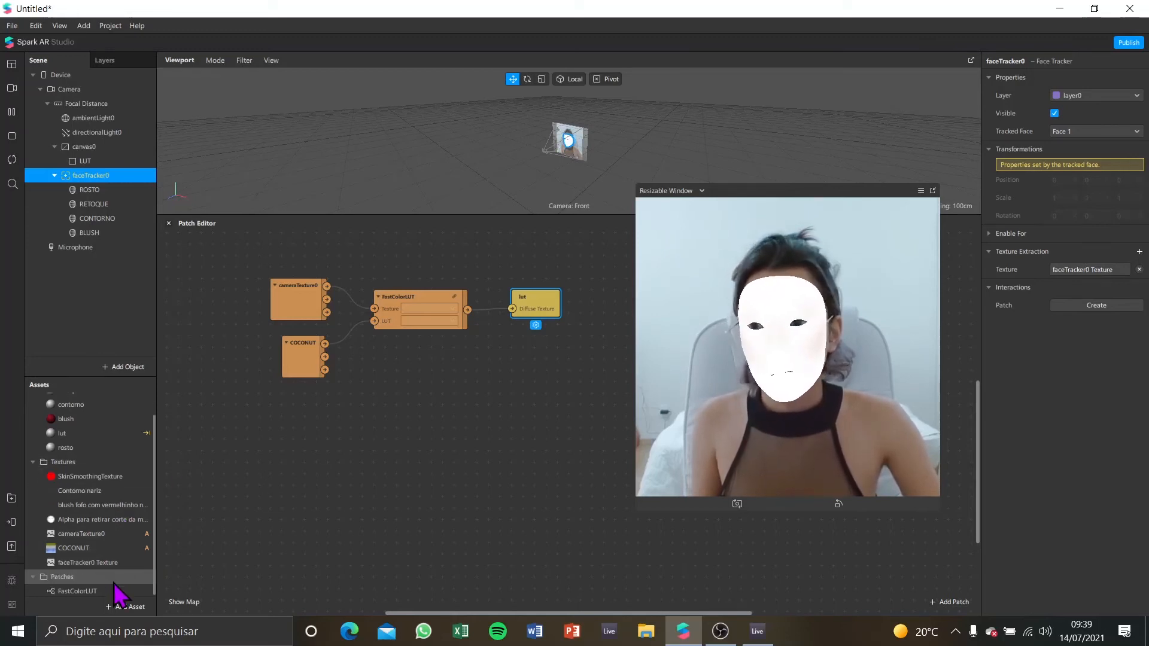
pyautogui.click(103, 562)
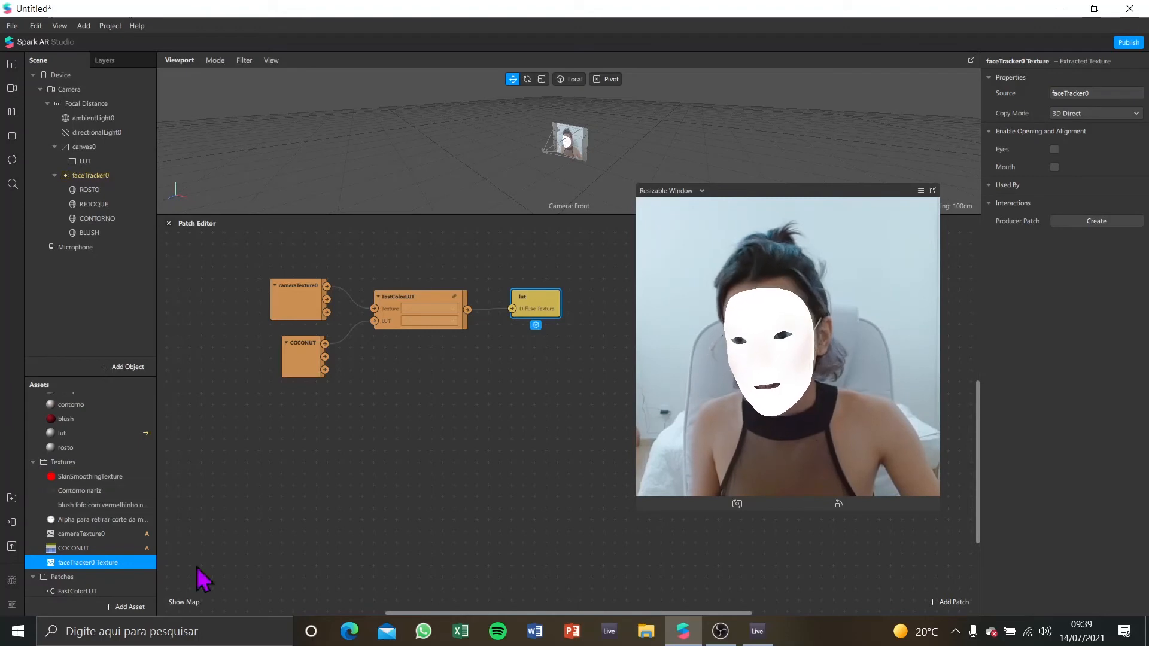
pyautogui.moveTo(103, 566); pyautogui.dragTo(288, 430)
# Step: Add a second FastColorLUT patch below the first and connect the faceTracker0 Texture patch's RGBA output to its Texture input
pyautogui.scroll(-2, 86, 582)
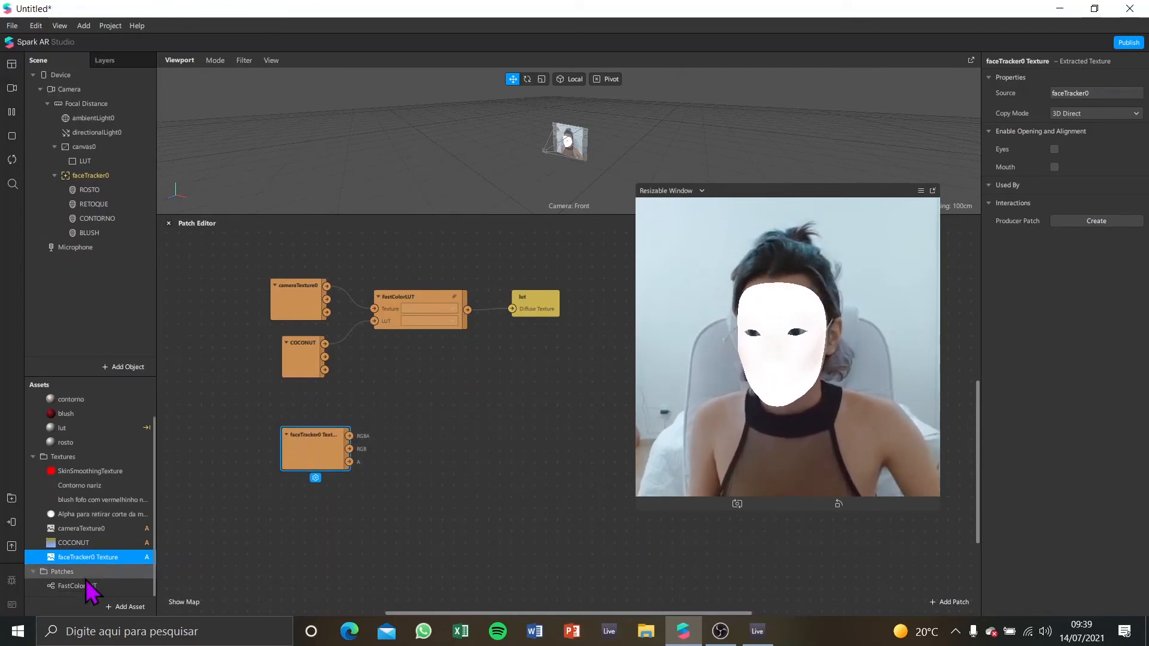
pyautogui.click(86, 590)
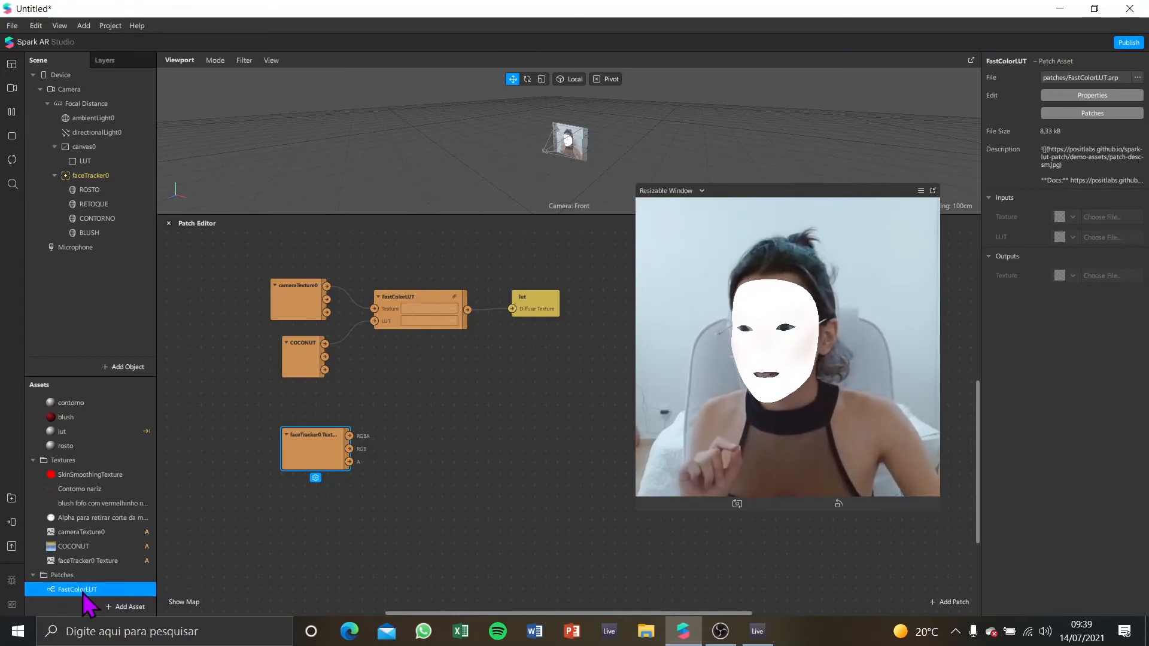
pyautogui.moveTo(75, 591); pyautogui.dragTo(411, 390)
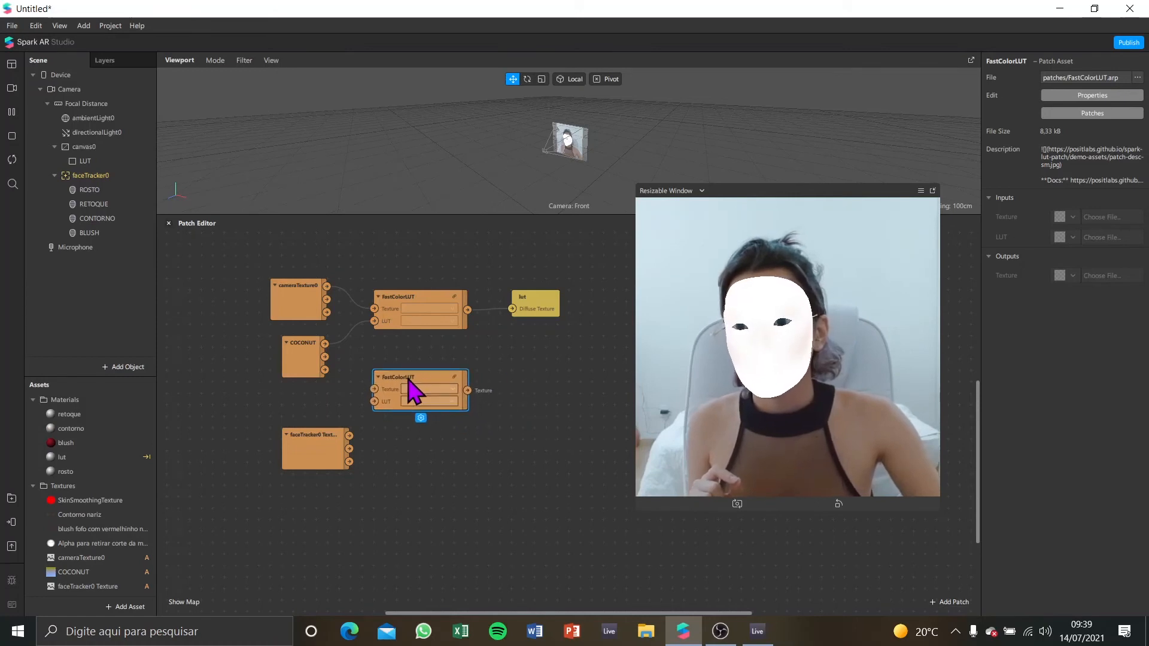
pyautogui.moveTo(317, 468); pyautogui.dragTo(303, 469)
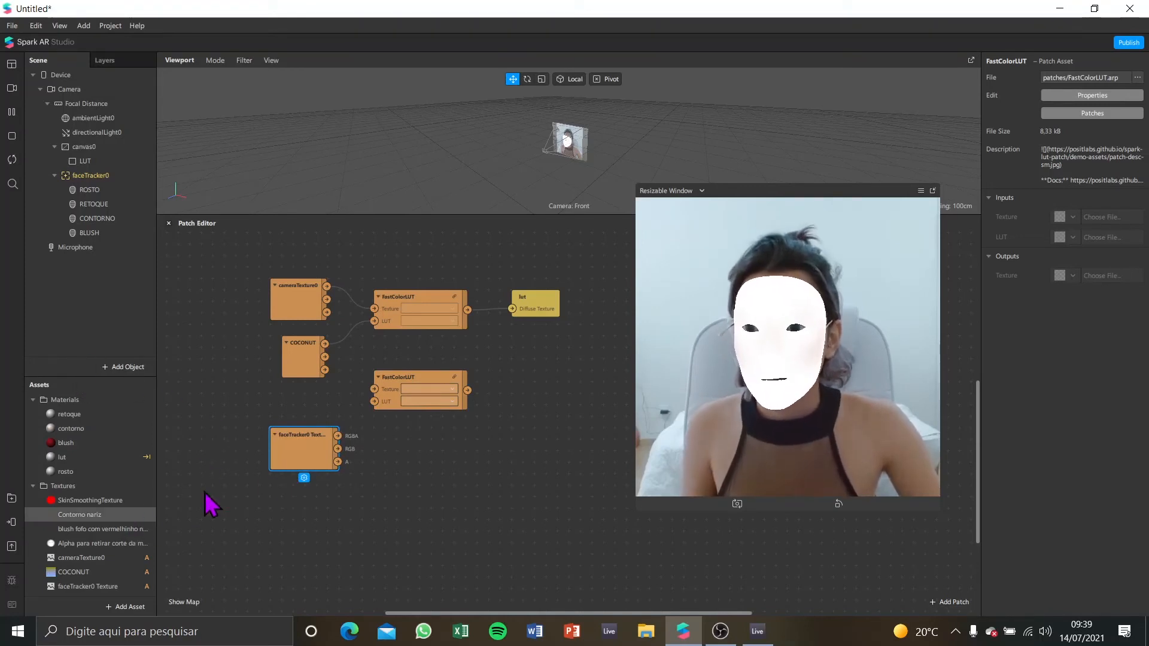
pyautogui.moveTo(294, 467); pyautogui.dragTo(282, 467)
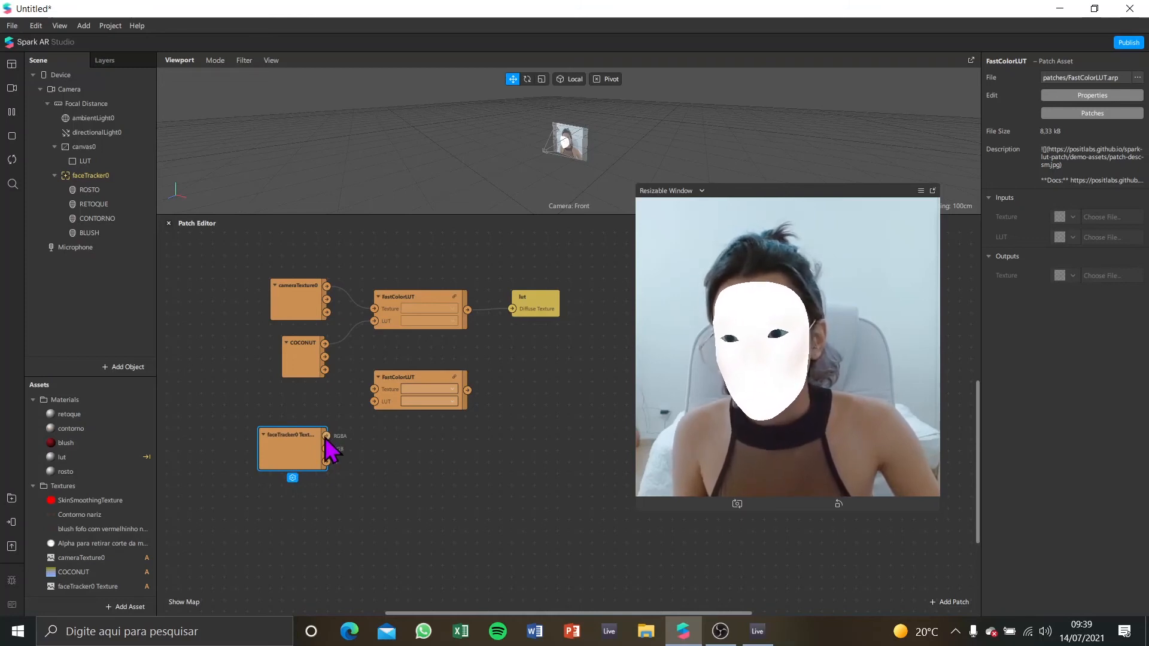
pyautogui.moveTo(327, 436); pyautogui.dragTo(373, 390)
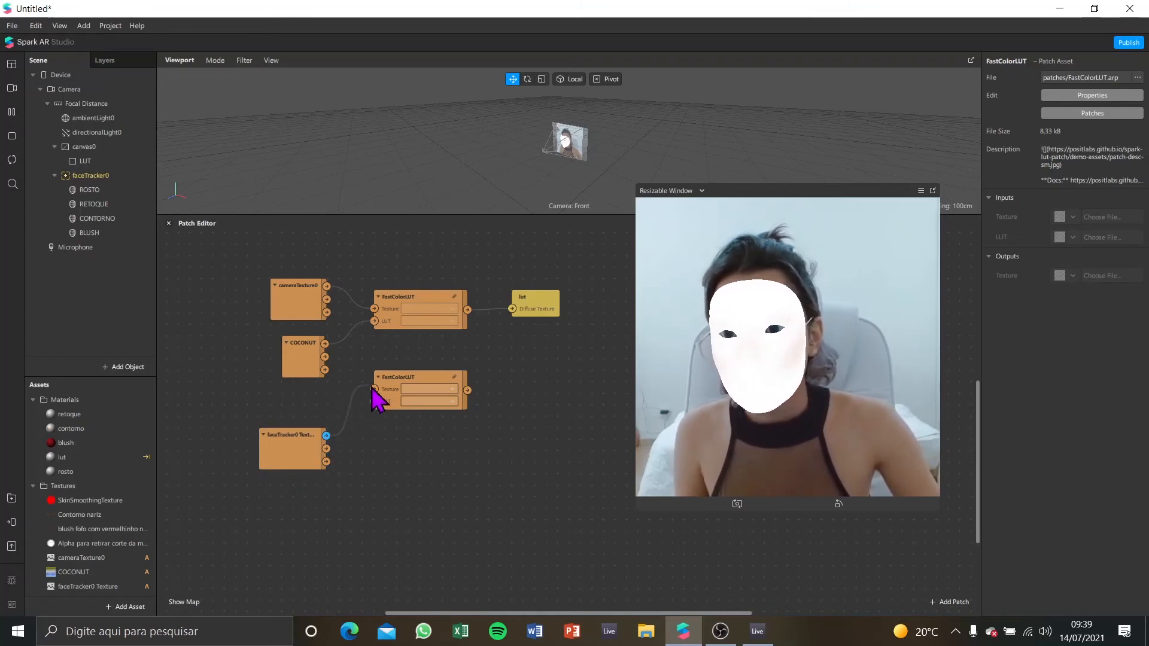
# Step: Set COCONUT as the LUT of the second FastColorLUT patch and align the faceTracker0 Texture patch beside it
pyautogui.moveTo(280, 455); pyautogui.dragTo(290, 432)
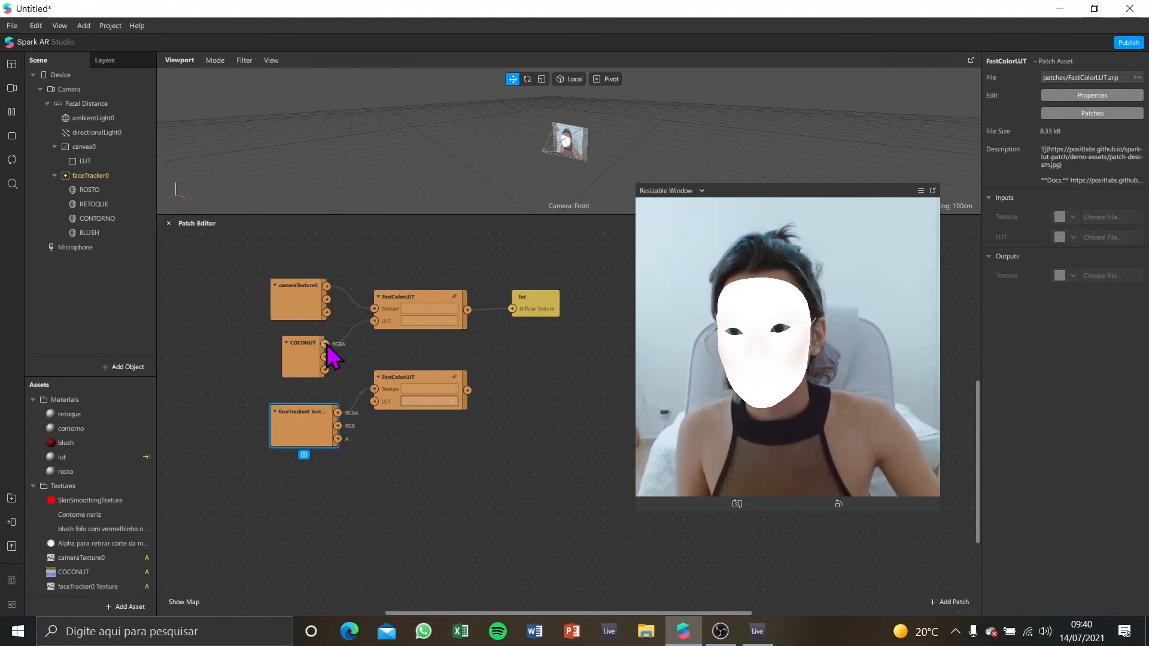
pyautogui.moveTo(332, 349)
pyautogui.mouseDown()
pyautogui.moveTo(375, 404)
pyautogui.moveTo(349, 359)
pyautogui.mouseUp()
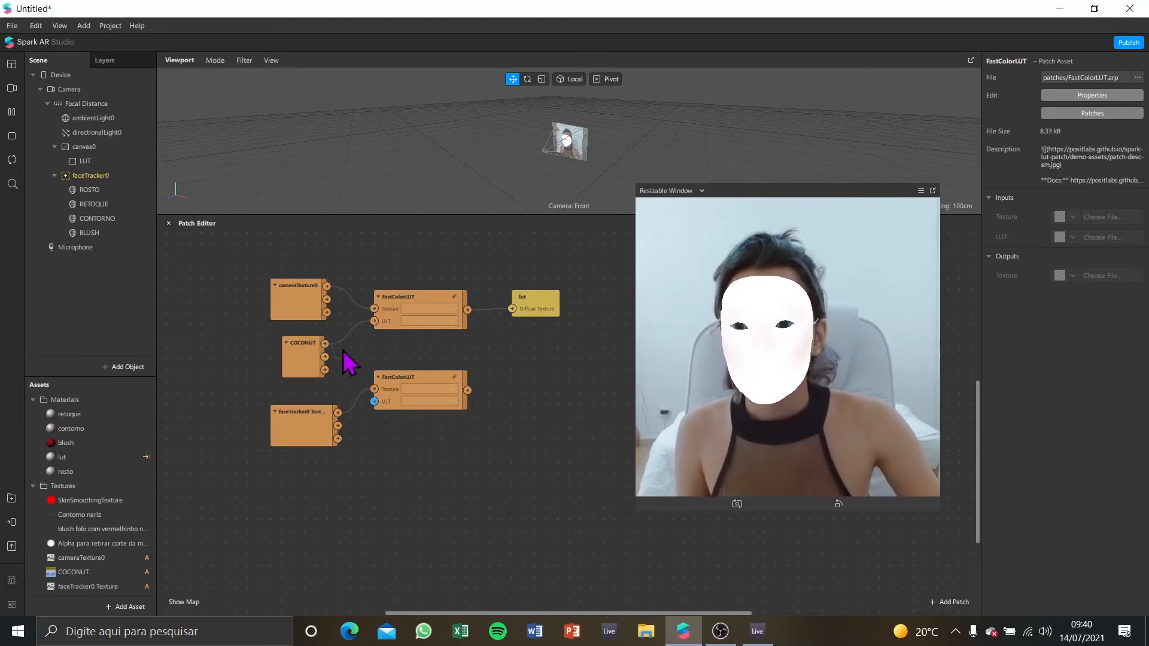
pyautogui.click(453, 401)
pyautogui.click(456, 453)
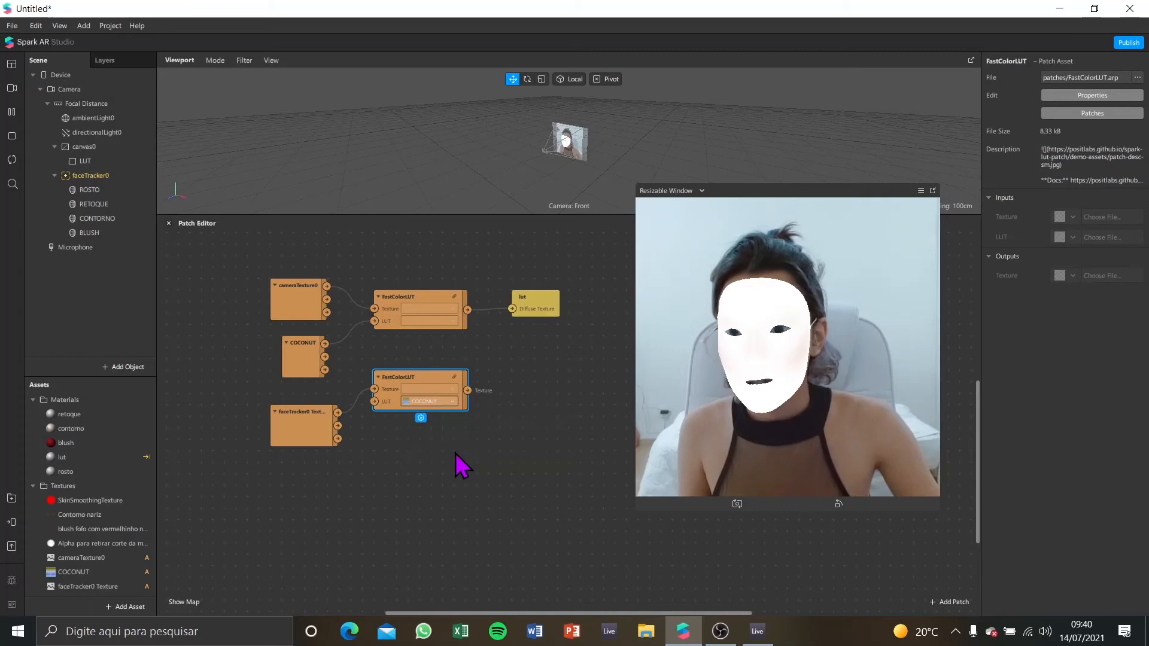
pyautogui.moveTo(302, 443)
pyautogui.mouseDown()
pyautogui.moveTo(305, 417)
pyautogui.moveTo(304, 429)
pyautogui.mouseUp()
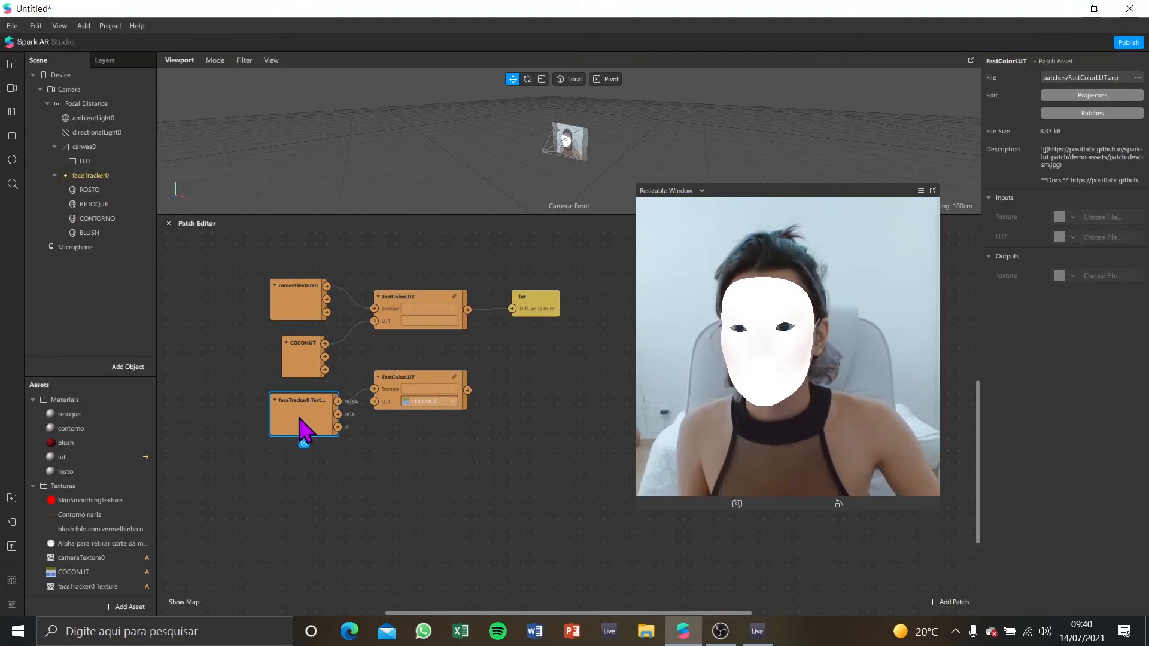
pyautogui.click(482, 534)
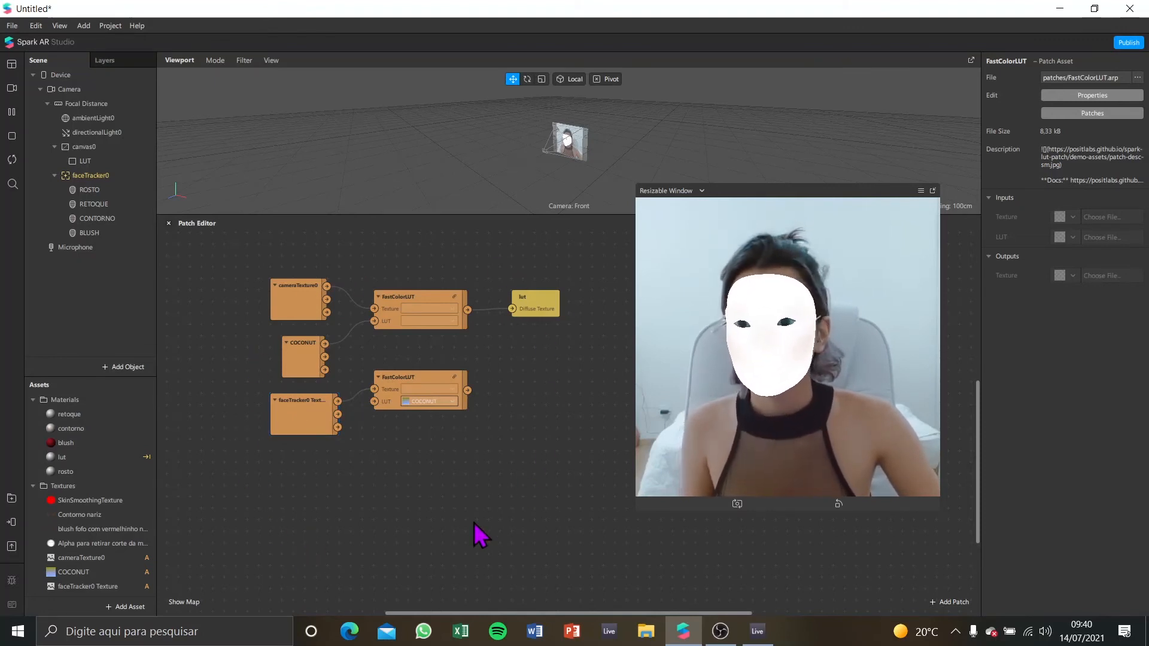
# Step: Create a patch for the rosto material's diffuse texture and place it beside the second FastColorLUT patch
pyautogui.doubleClick(63, 477)
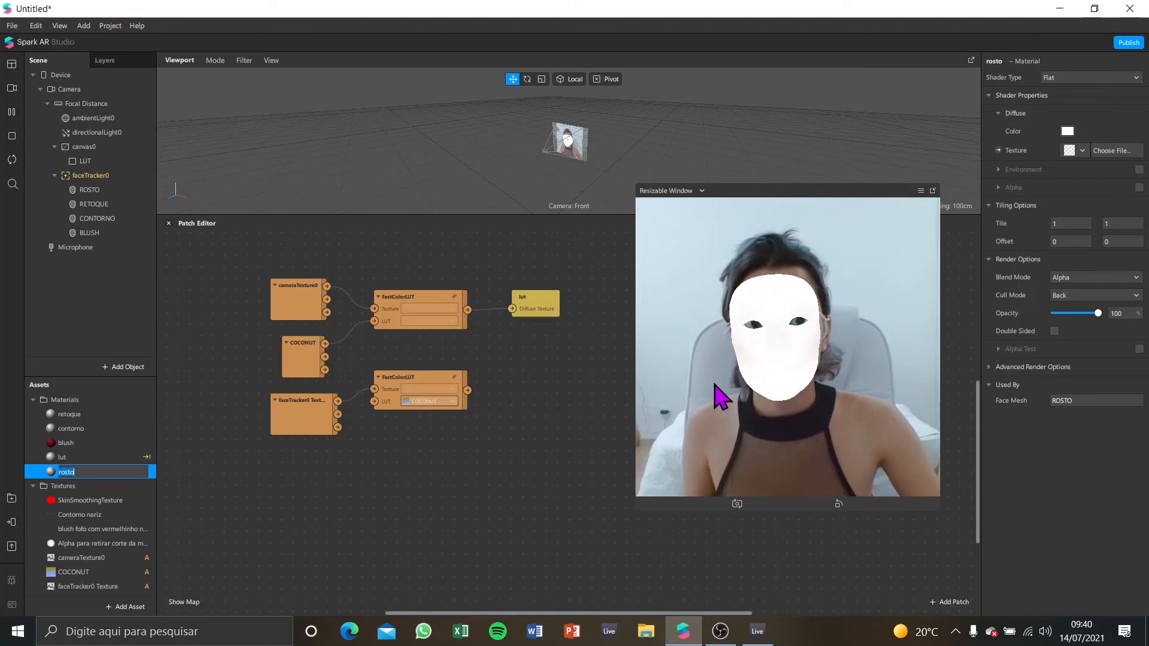
pyautogui.click(998, 150)
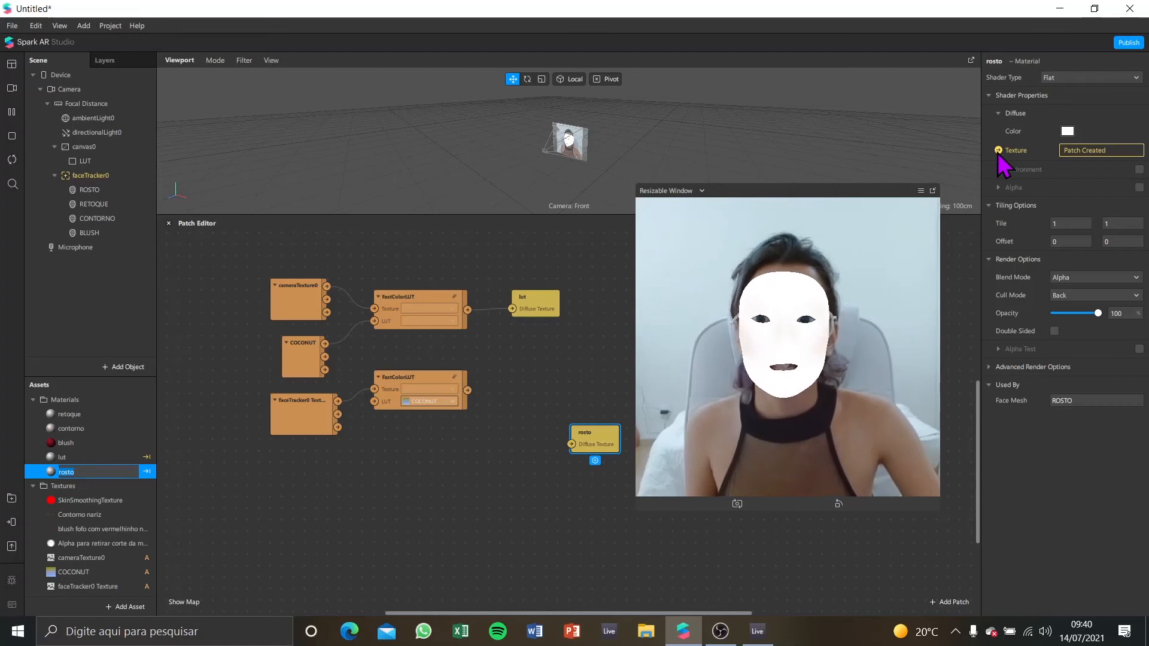
pyautogui.moveTo(605, 446); pyautogui.dragTo(578, 402)
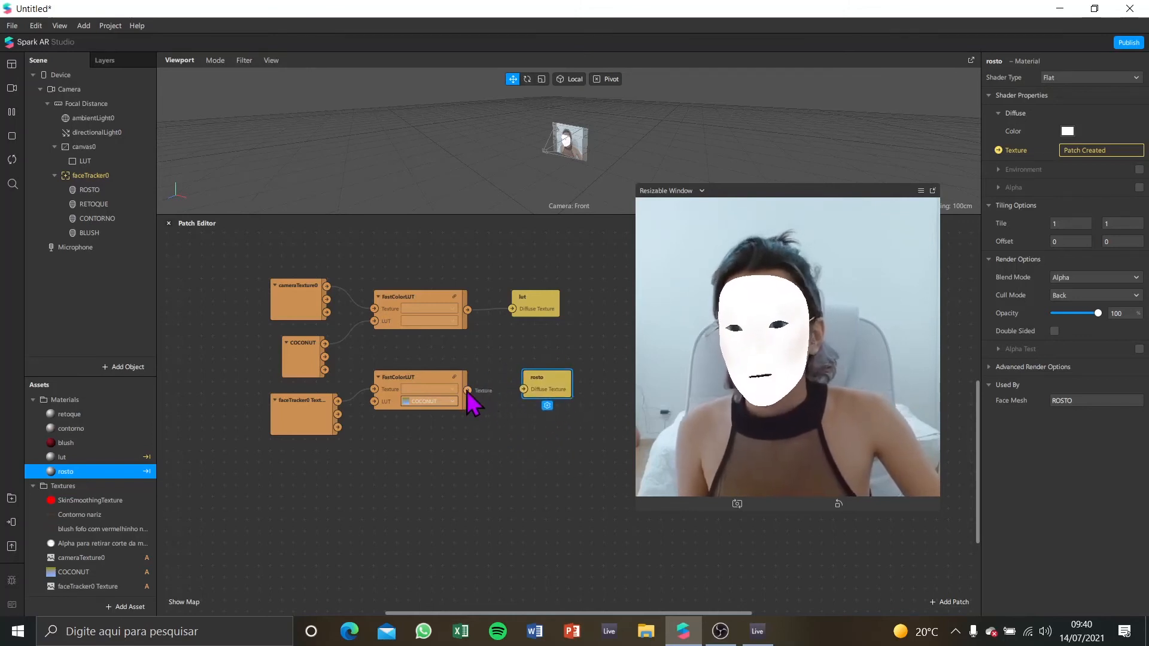
# Step: Connect the second FastColorLUT patch's output to the rosto patch's Diffuse Texture input and enlarge the face preview
pyautogui.moveTo(468, 391); pyautogui.dragTo(512, 389)
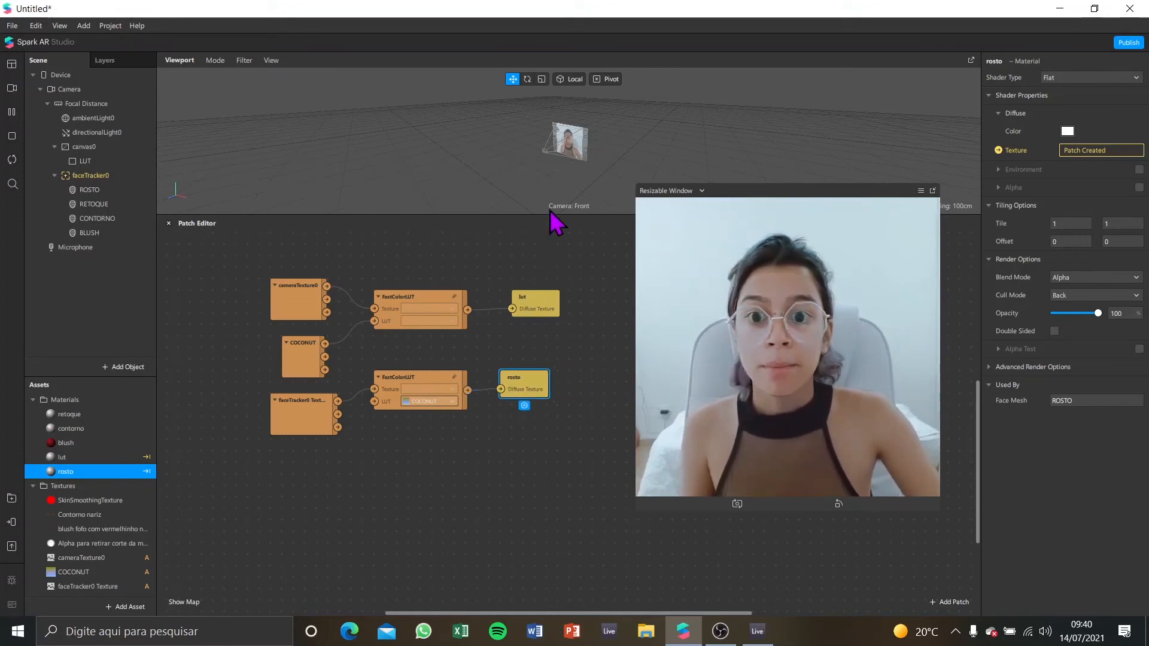
pyautogui.moveTo(551, 214); pyautogui.dragTo(556, 414)
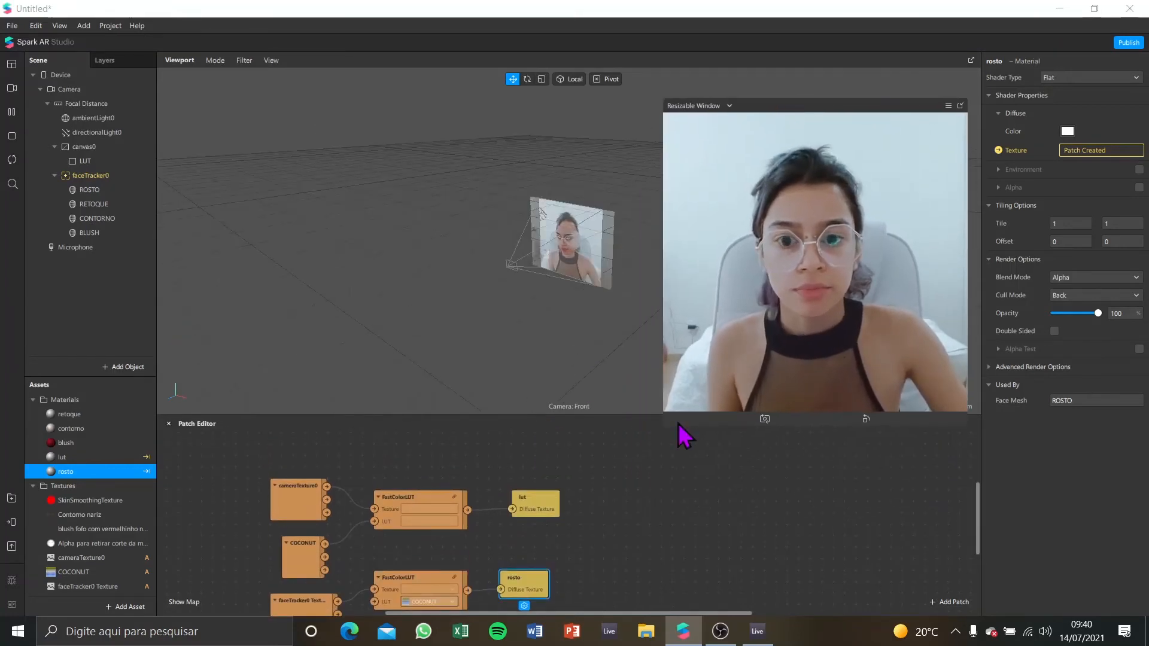
pyautogui.moveTo(662, 418); pyautogui.dragTo(527, 552)
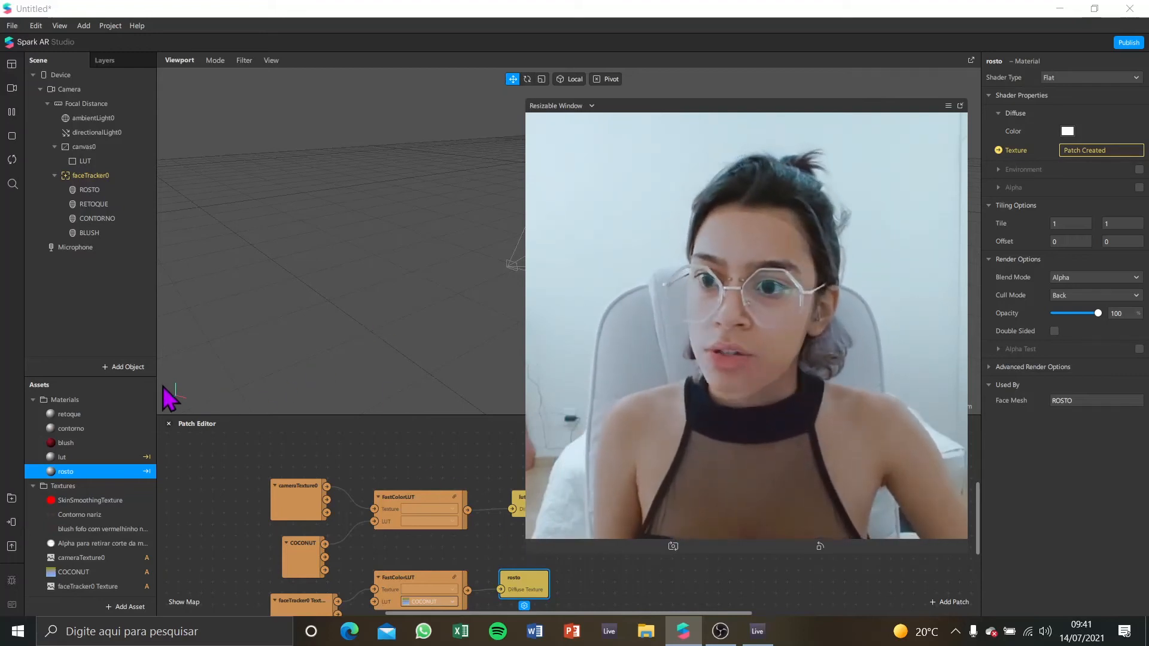
# Step: Turn off Eyes and Mouth for the ROSTO face mesh and give the Patch Editor more height
pyautogui.click(88, 191)
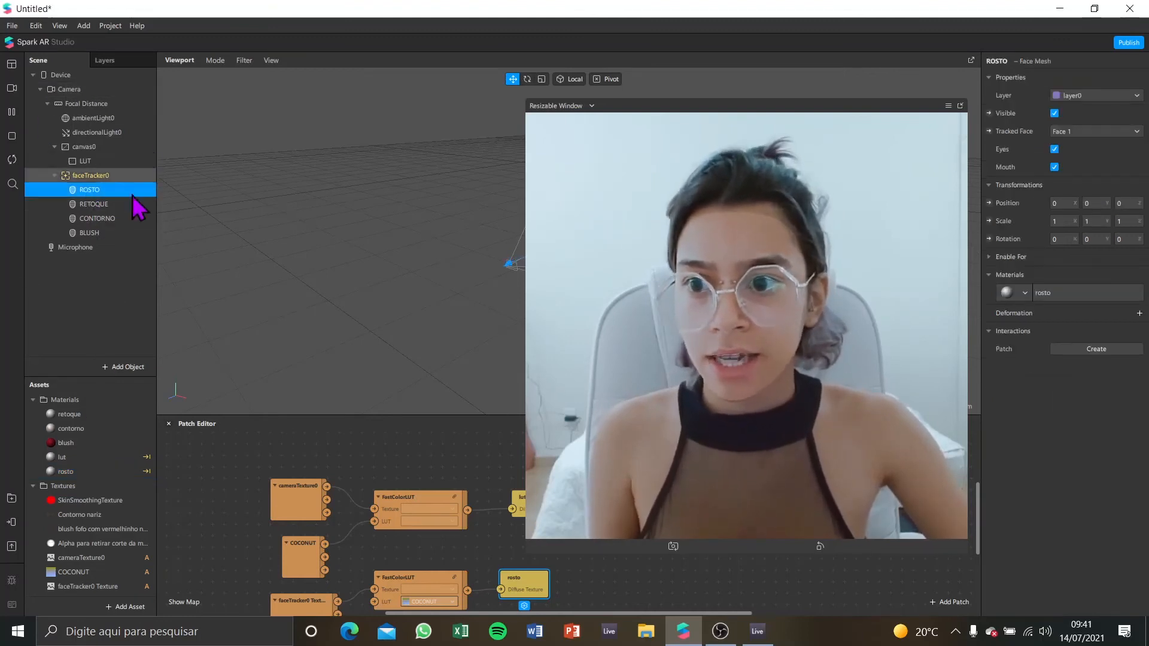
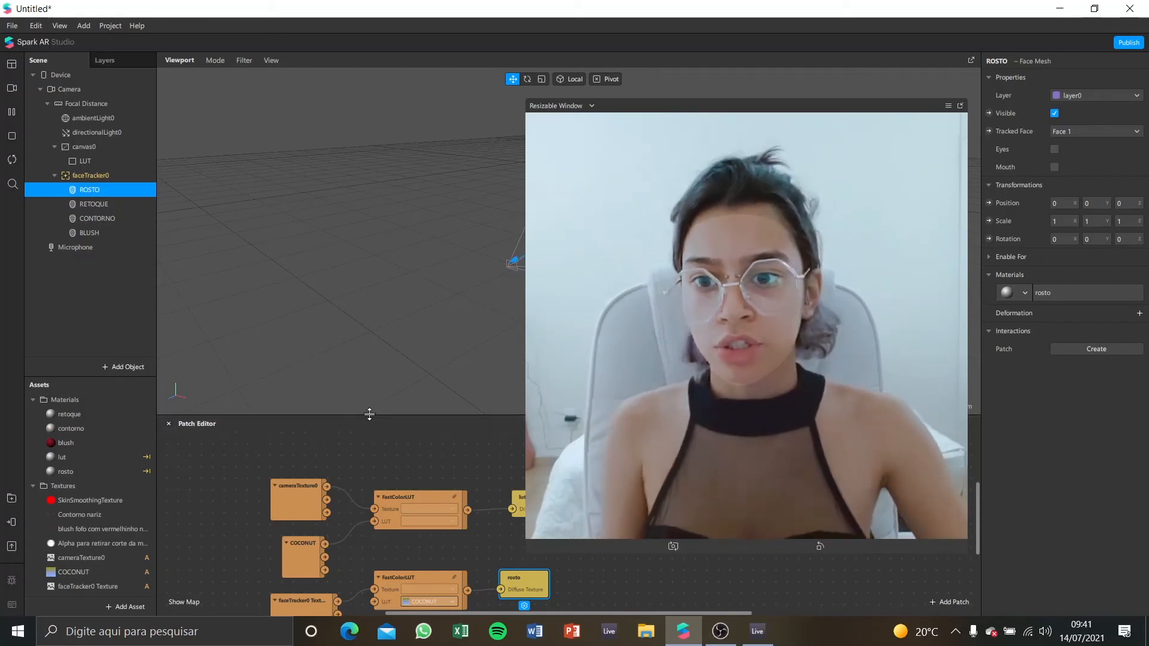
pyautogui.moveTo(372, 414); pyautogui.dragTo(375, 289)
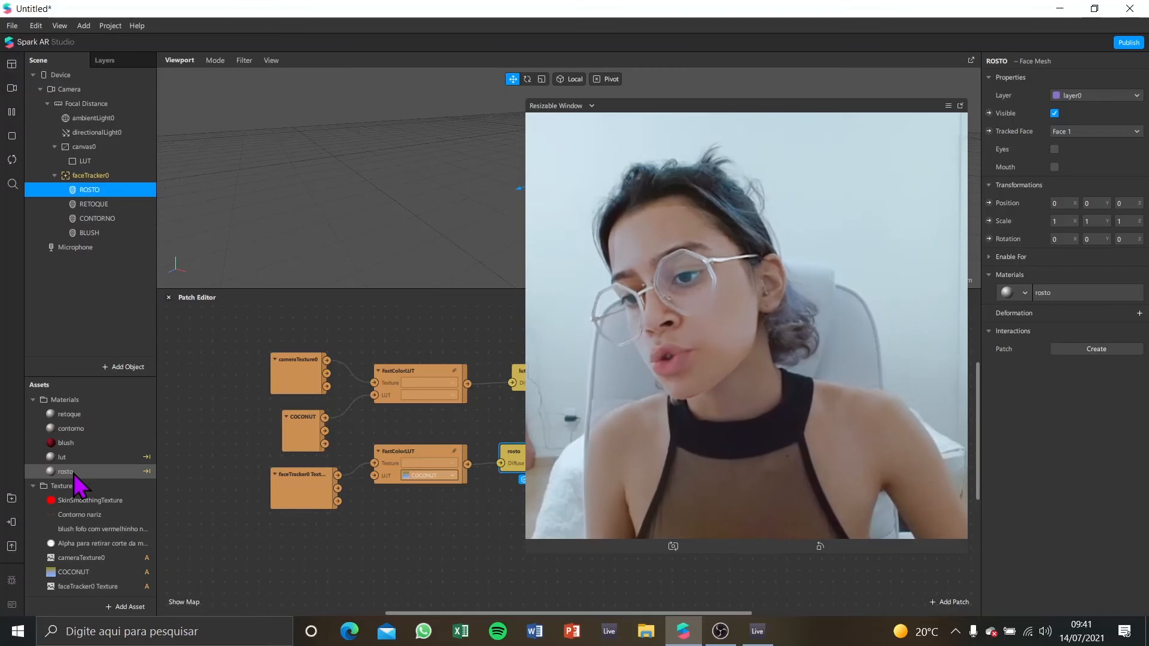
# Step: Enable Alpha on the rosto material and assign the "Alpha para retirar corte da make" texture to it
pyautogui.doubleClick(75, 474)
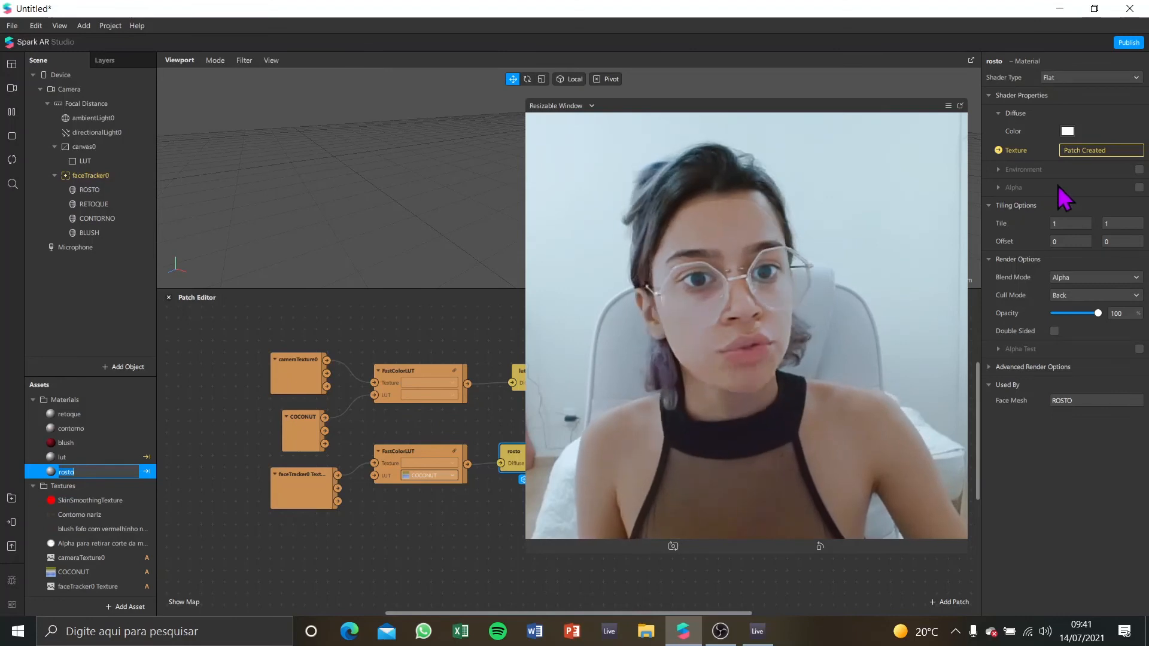
pyautogui.click(1138, 187)
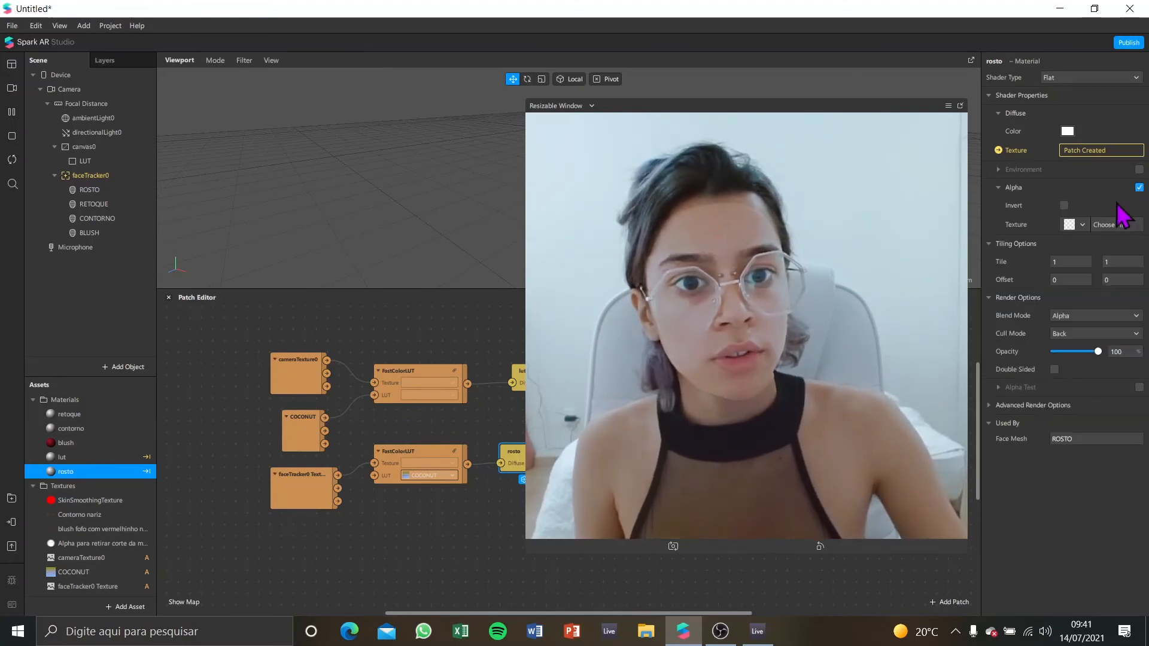
pyautogui.click(1082, 226)
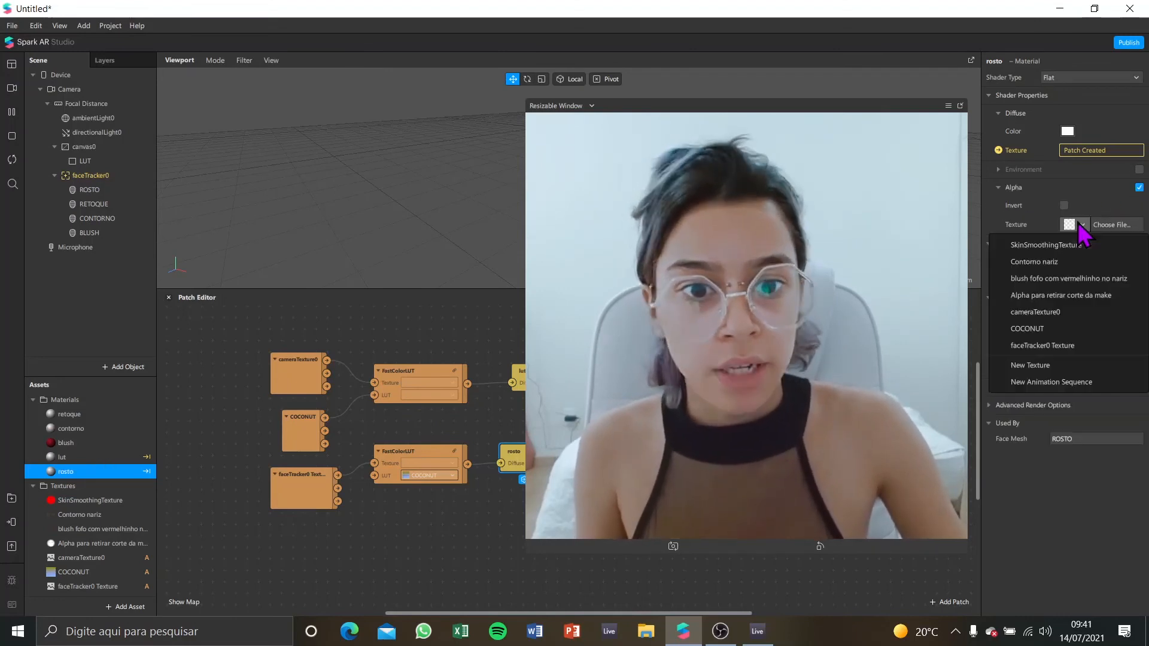
pyautogui.click(1068, 297)
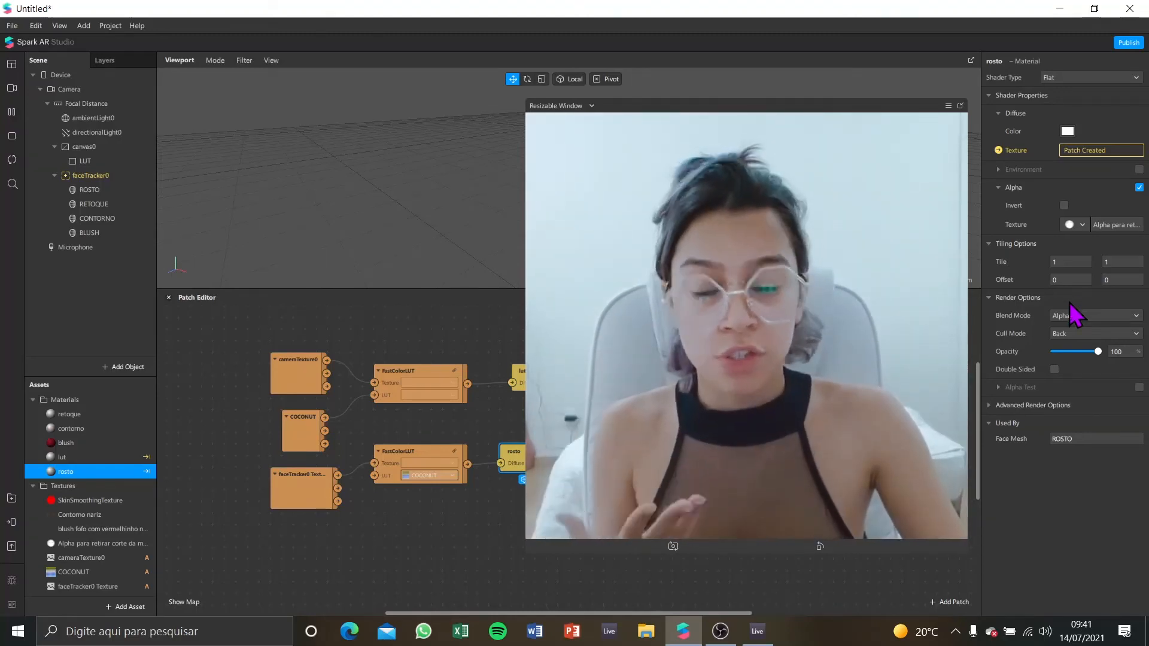
# Step: Set the rosto material's opacity to 50%
pyautogui.moveTo(764, 112); pyautogui.dragTo(728, 113)
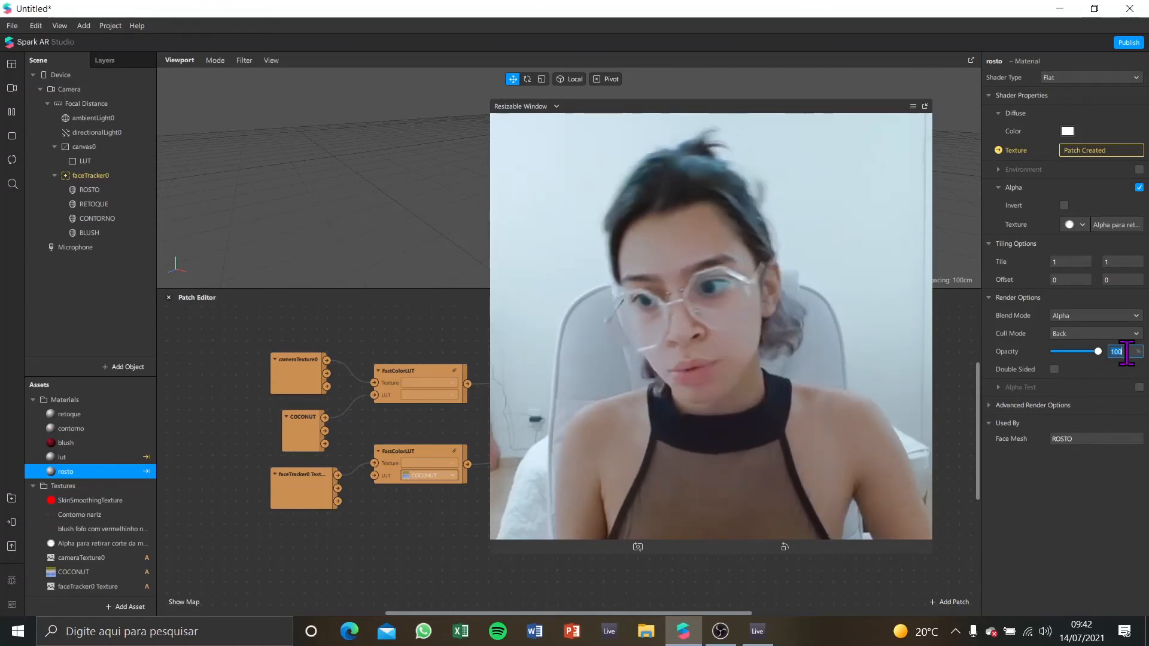
pyautogui.write('50')
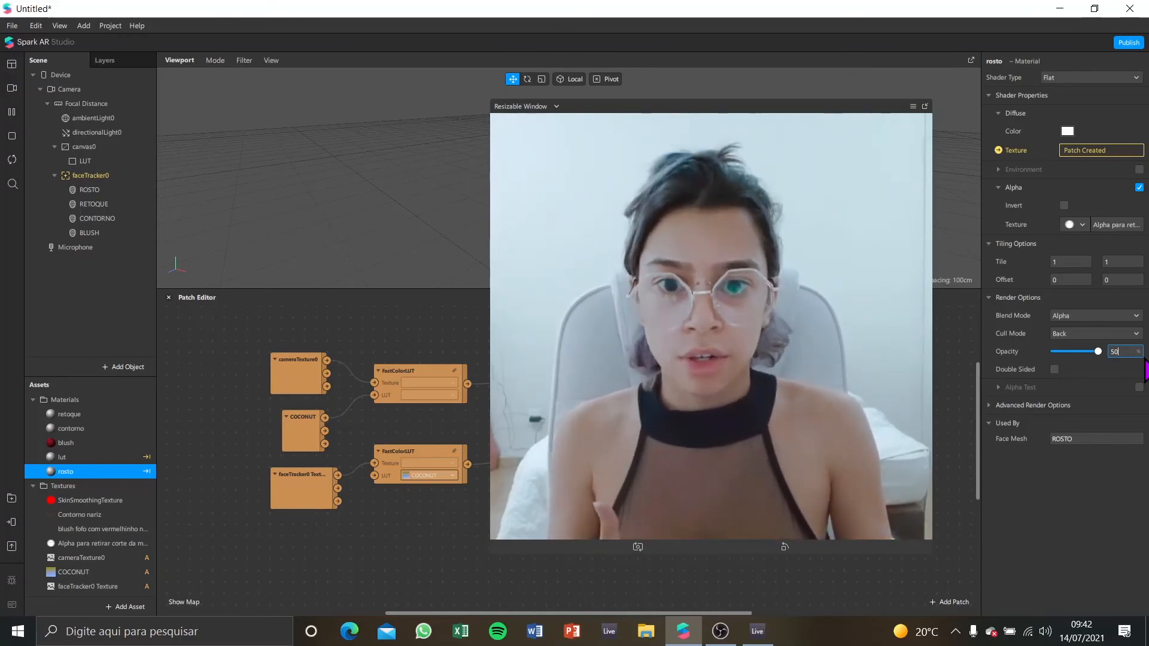
pyautogui.press('Return')
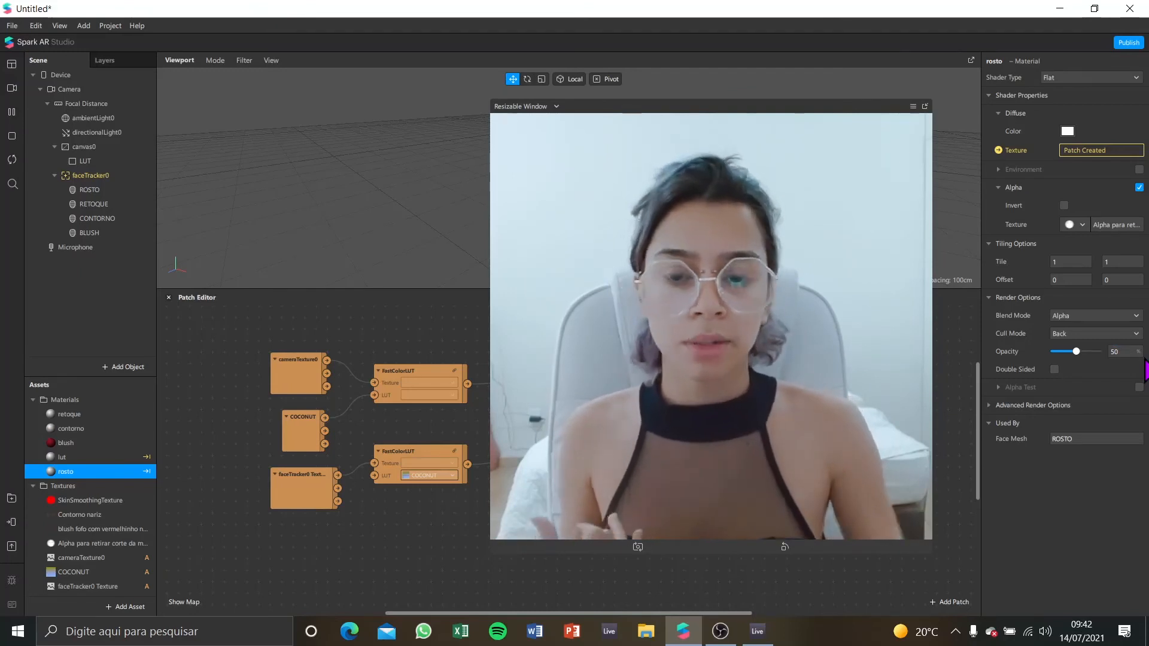
# Step: Compare the face effect with the rosto material at 100% and minimum opacity, restoring it to 50% after each trial
pyautogui.moveTo(1077, 353); pyautogui.dragTo(1107, 354)
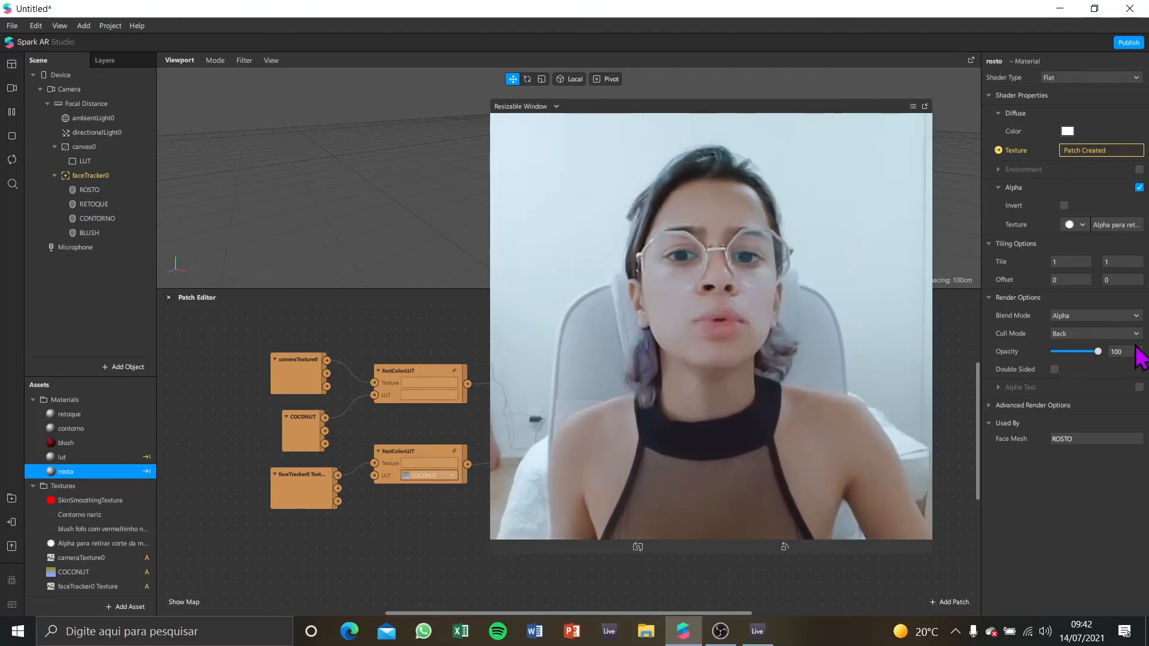
pyautogui.doubleClick(1133, 351)
pyautogui.write('50')
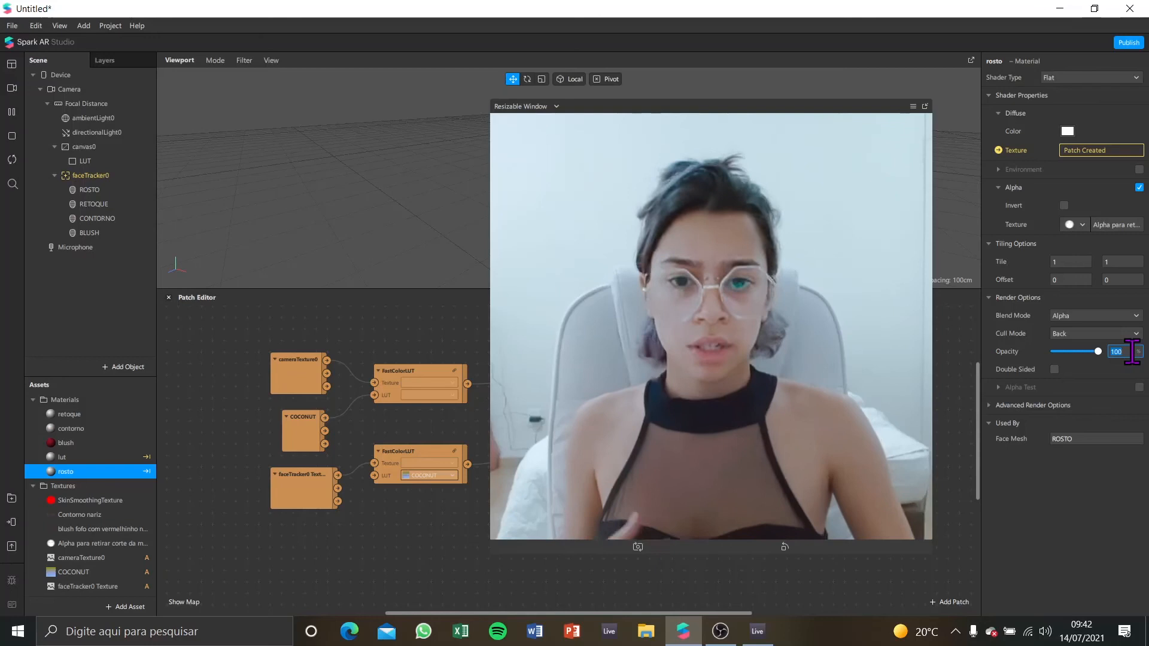
pyautogui.press('Return')
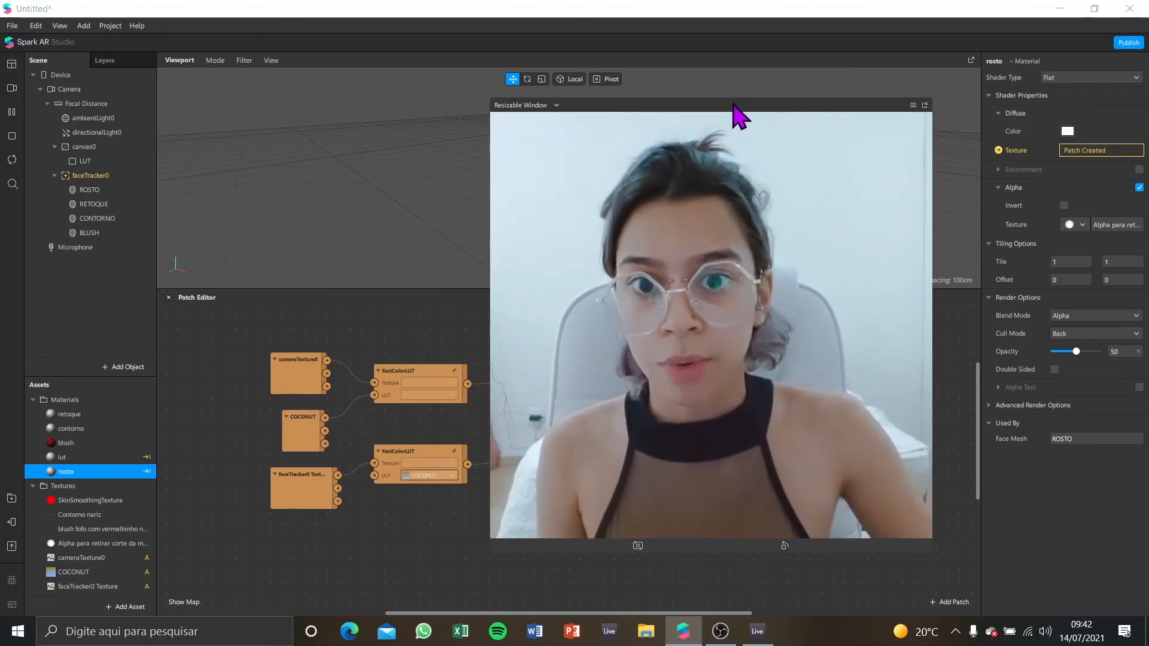
pyautogui.moveTo(733, 105); pyautogui.dragTo(716, 96)
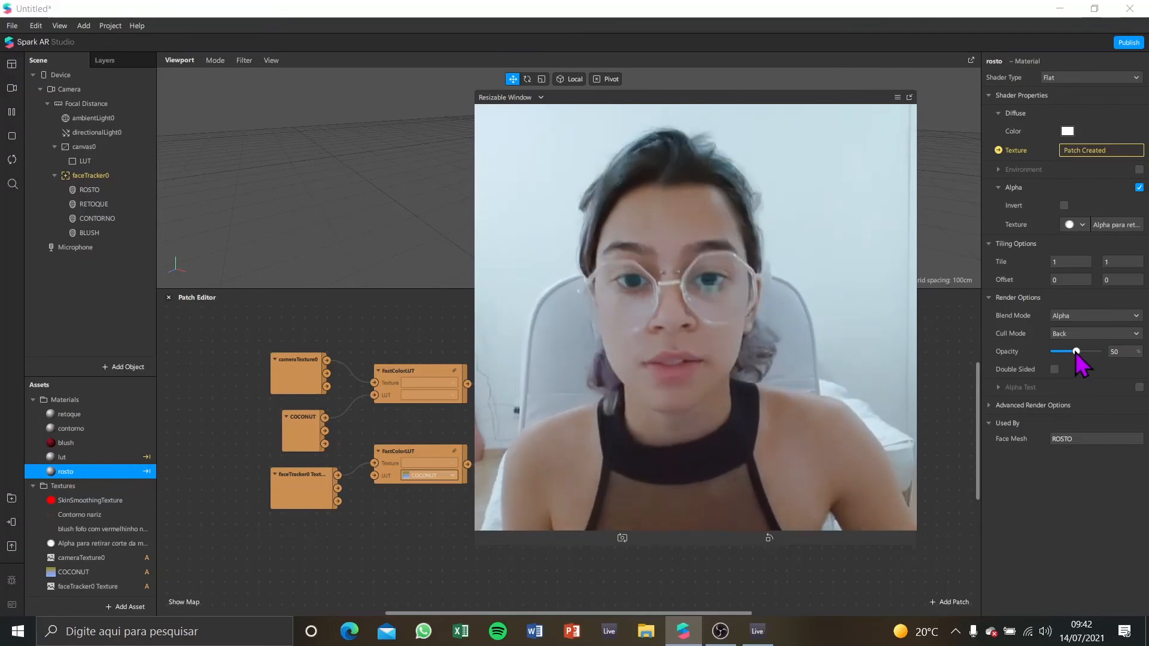
pyautogui.moveTo(1075, 353); pyautogui.dragTo(1045, 357)
pyautogui.click(1119, 352)
pyautogui.write('50')
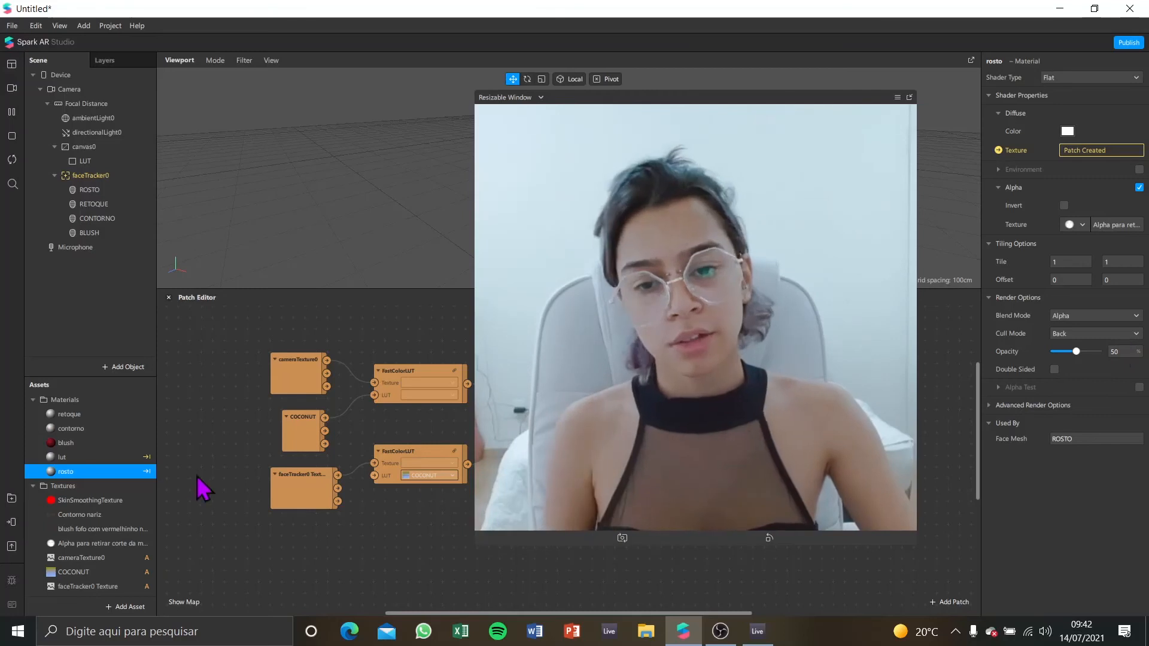
pyautogui.moveTo(658, 106); pyautogui.dragTo(693, 98)
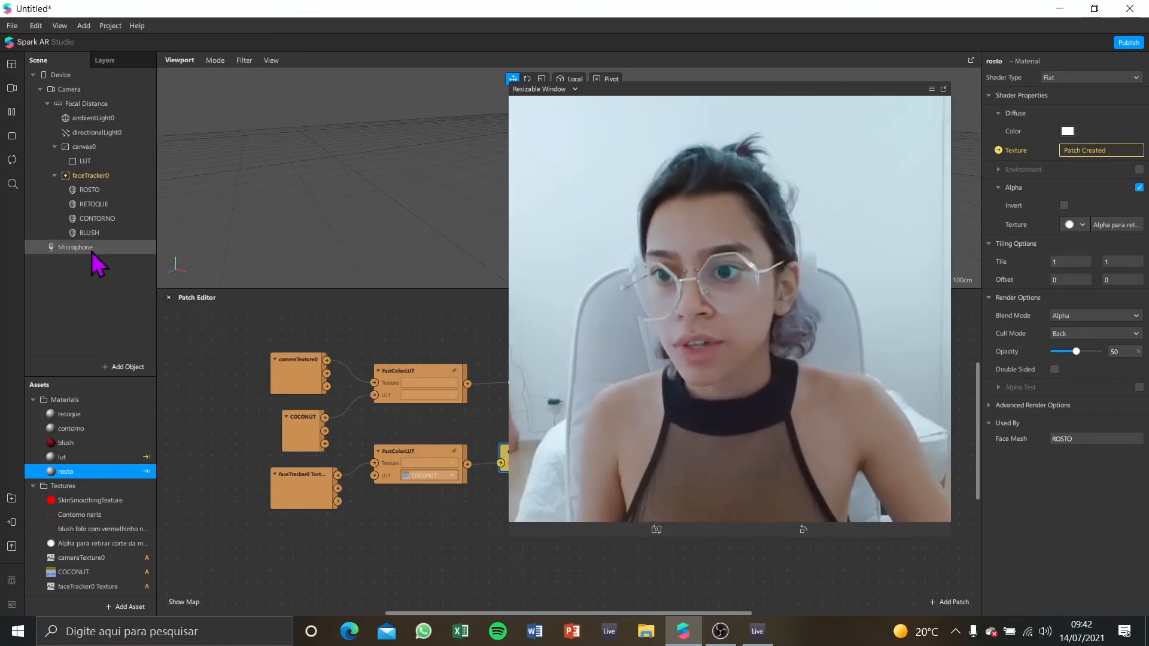
# Step: Add a new face mesh under faceTracker0 and rename it OLHEIRA
pyautogui.rightClick(100, 182)
pyautogui.moveTo(130, 189)
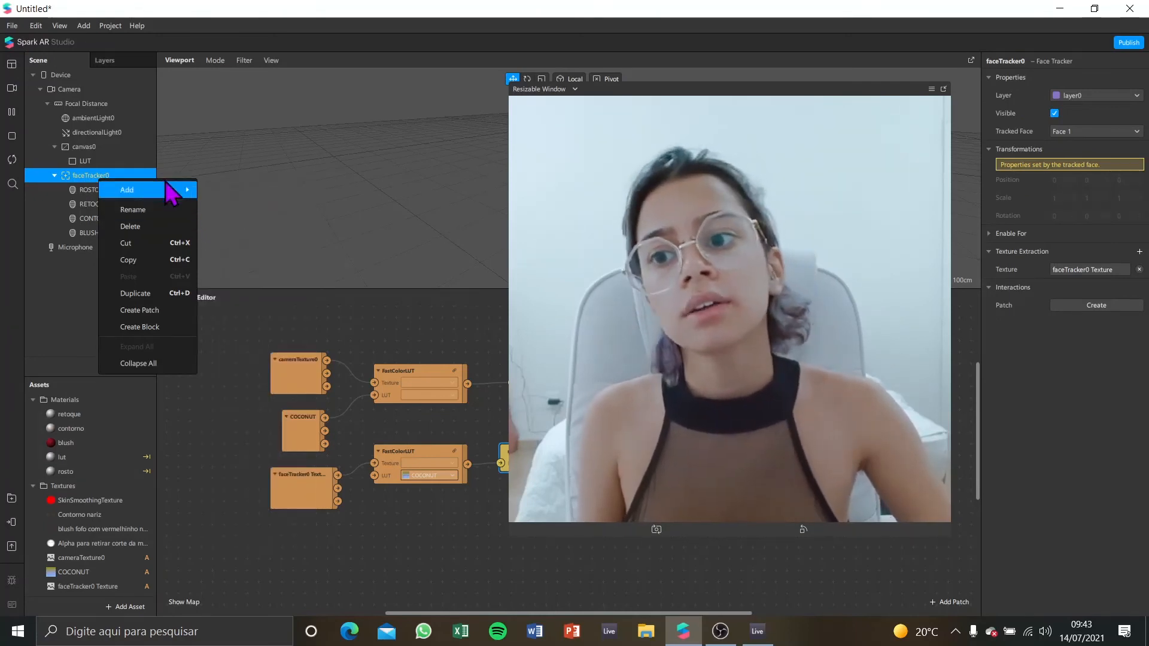
pyautogui.click(250, 310)
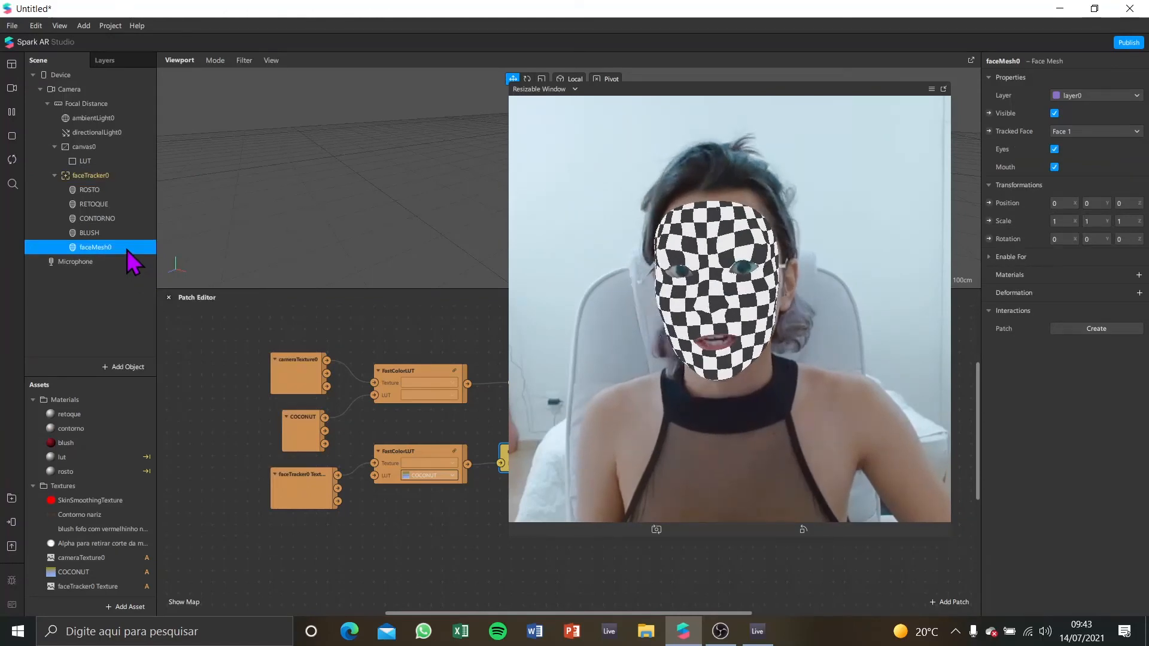
pyautogui.doubleClick(127, 251)
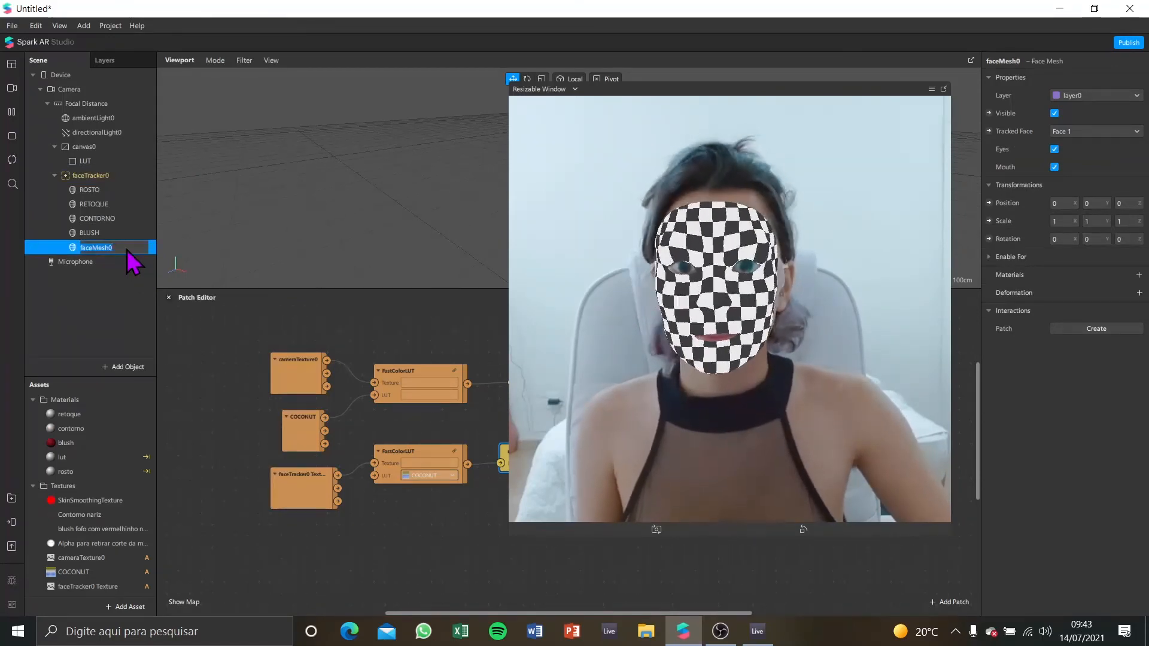
pyautogui.press('BackSpace')
pyautogui.write('OLHEIRA')
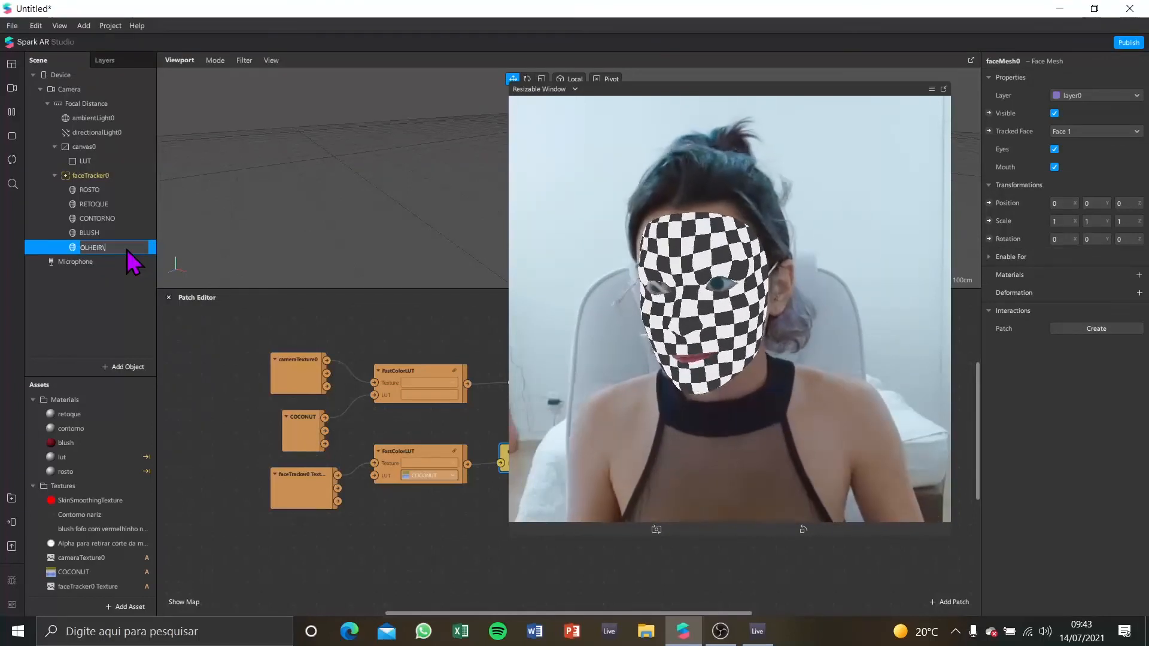
pyautogui.press('Return')
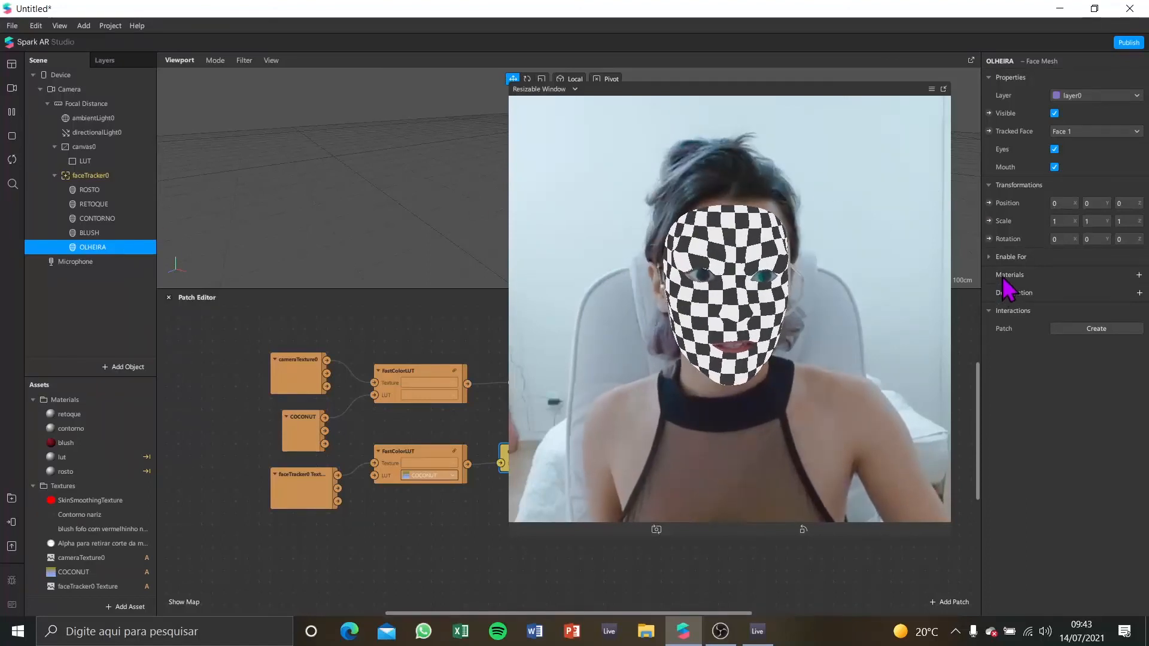
# Step: Create a new material for the OLHEIRA mesh and rename it olheira
pyautogui.click(1138, 274)
pyautogui.click(1060, 382)
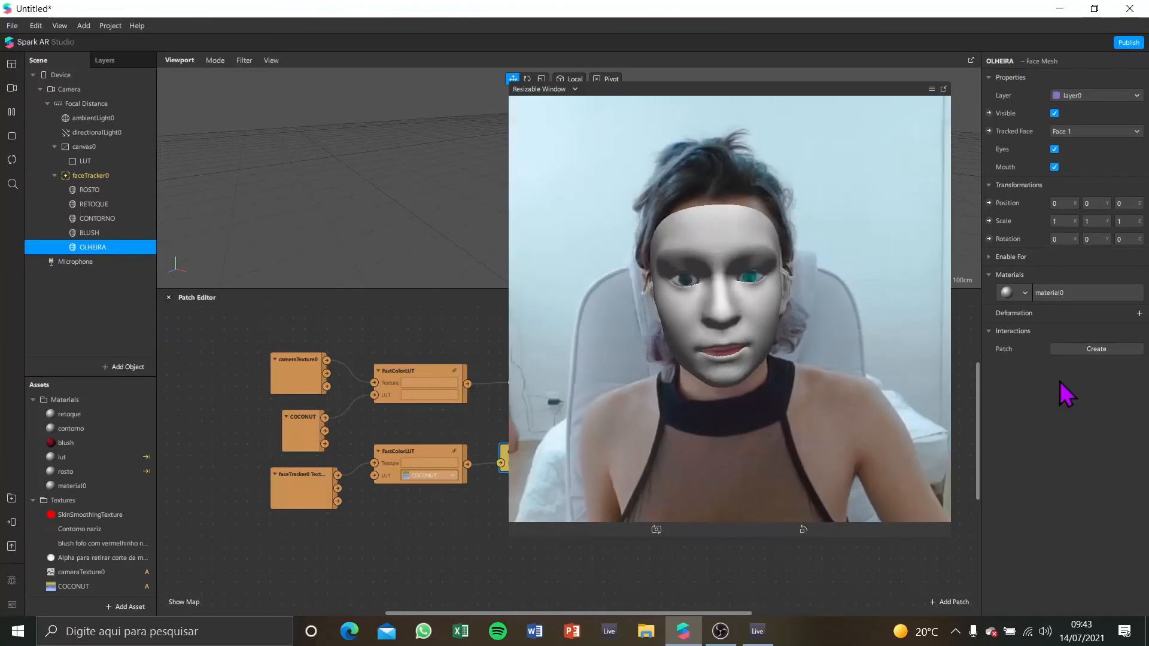
pyautogui.doubleClick(72, 486)
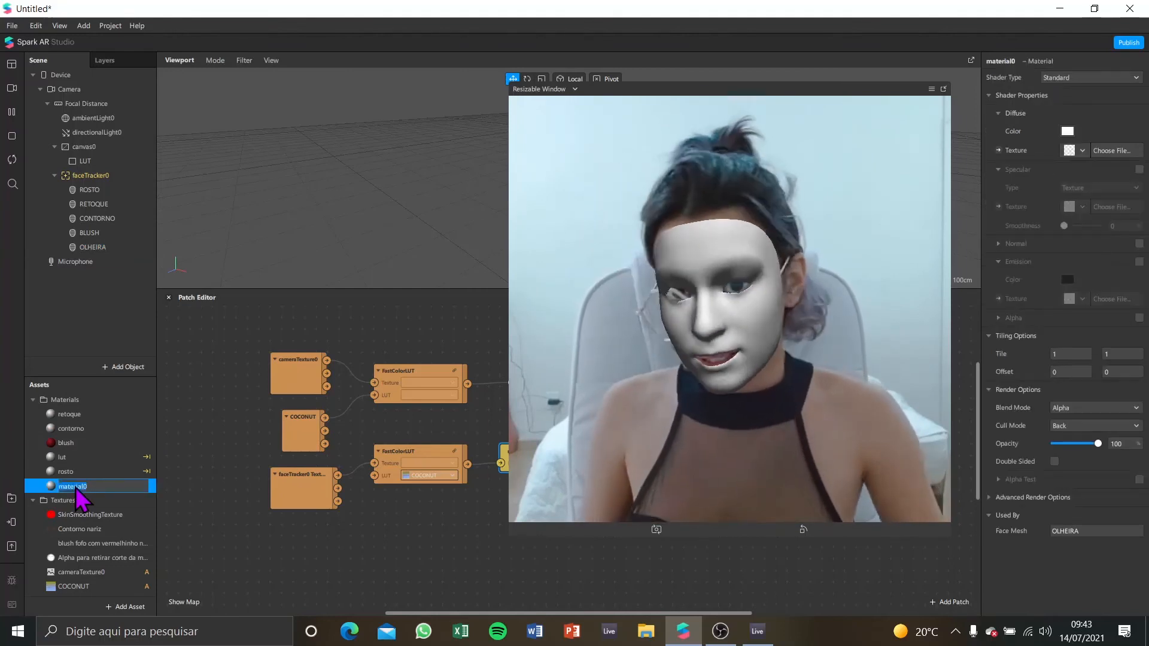
pyautogui.press('BackSpace')
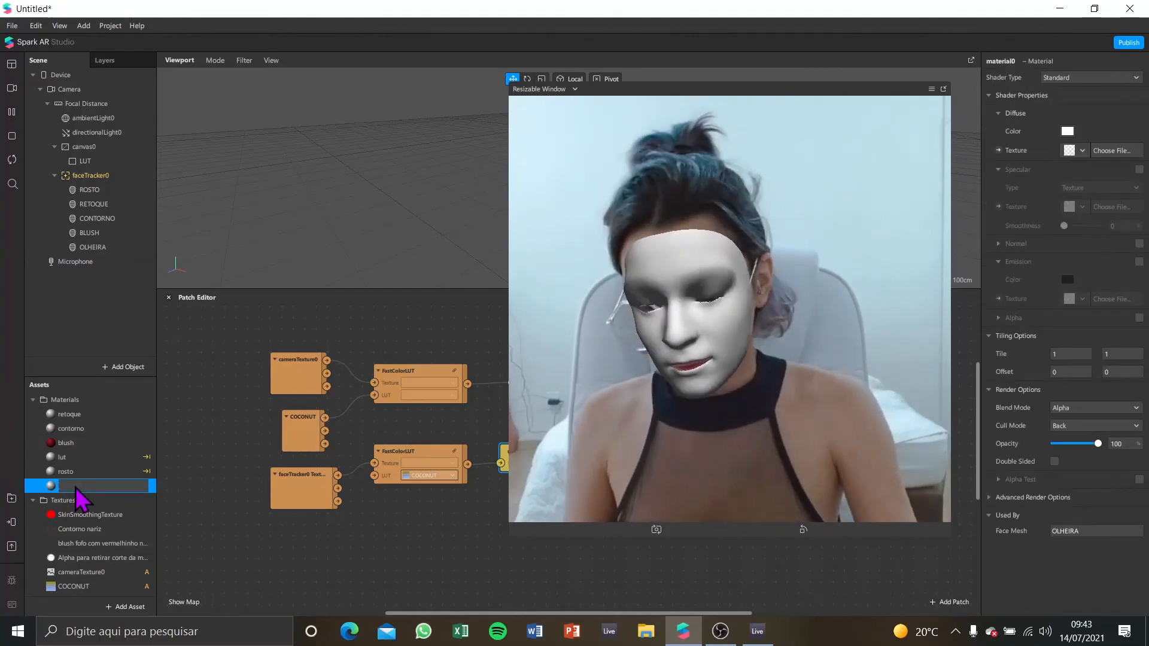
pyautogui.write('olhe')
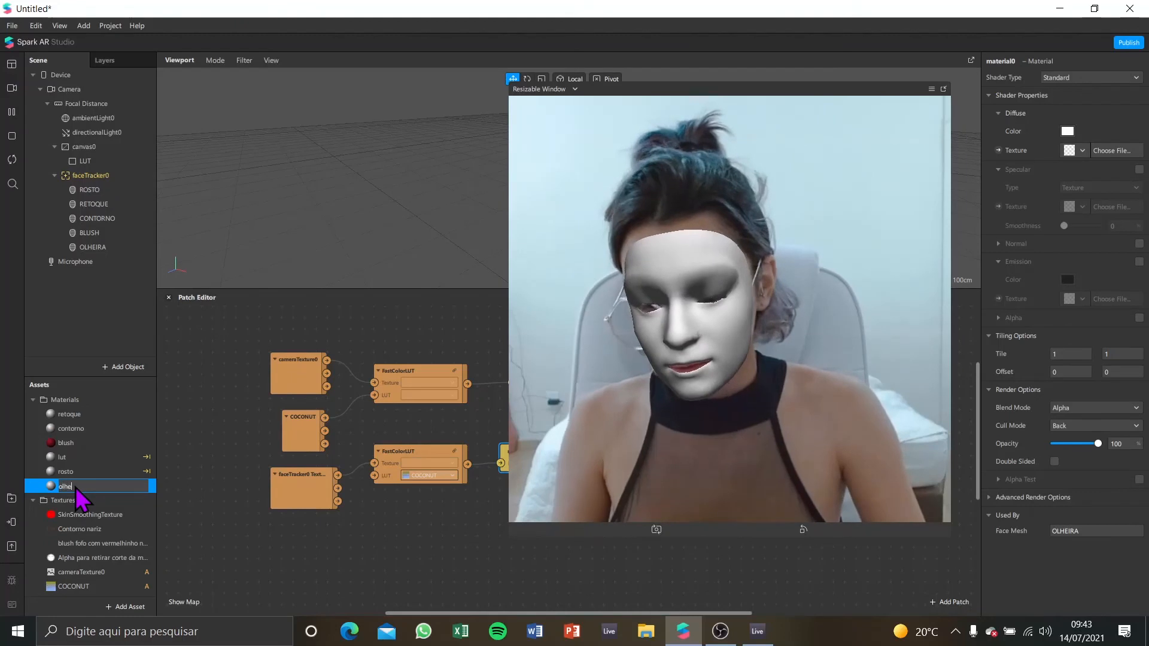
pyautogui.write('ira')
pyautogui.press('Return')
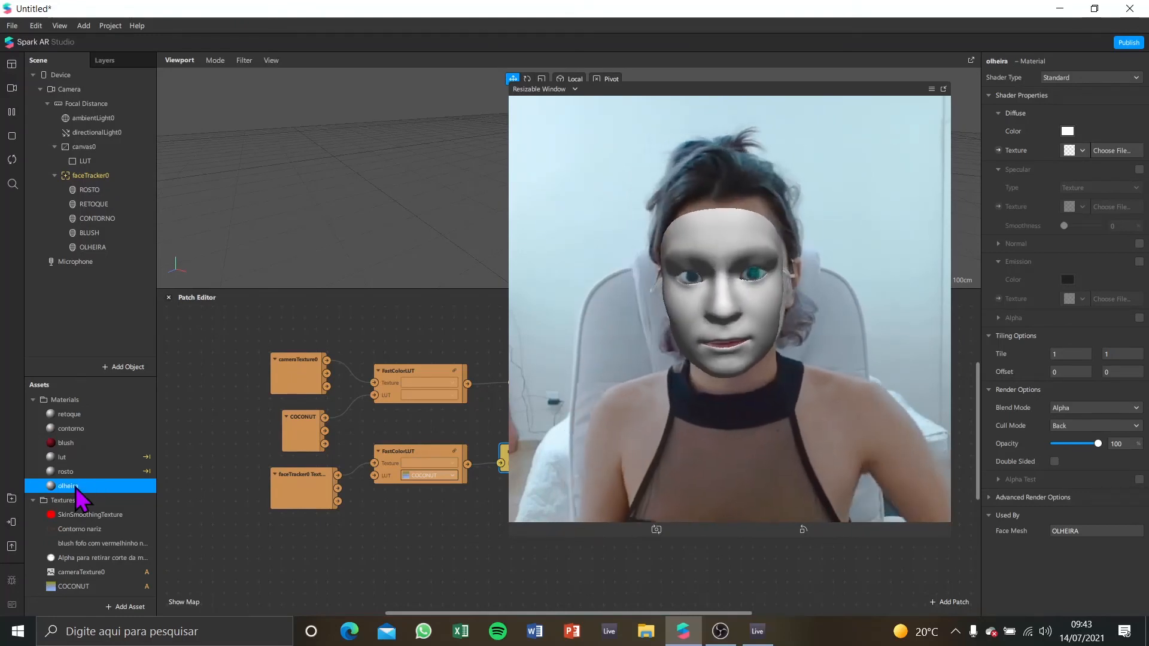
# Step: Set the olheira material's shader type to Flat and enable its Alpha property
pyautogui.click(1057, 78)
pyautogui.click(1062, 91)
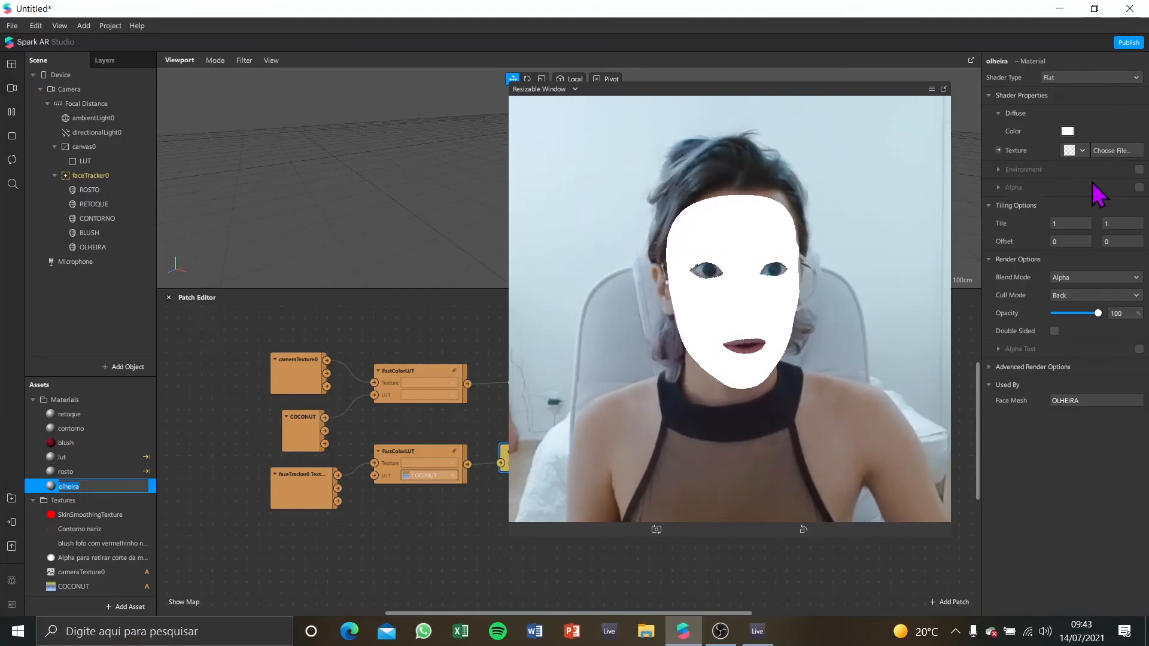
pyautogui.click(1139, 187)
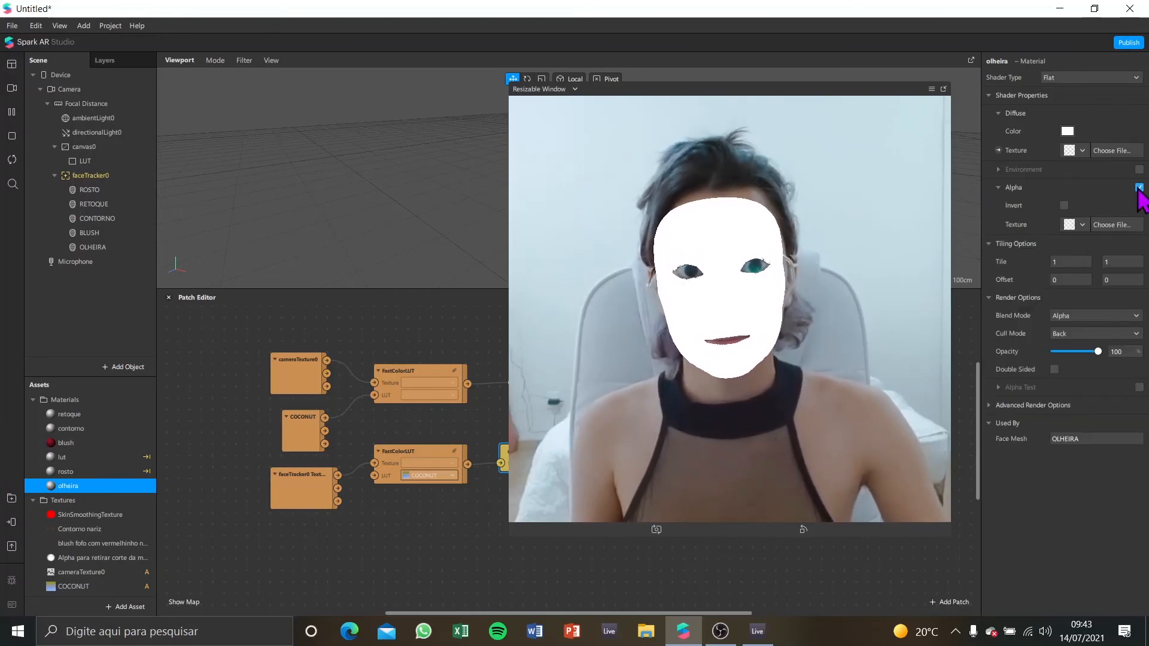
# Step: Import the CORRETIVO image from the PELE, ROSTO, OLHEIRA folder of Arquivos Maquiagem as the olheira material's alpha texture
pyautogui.click(1072, 224)
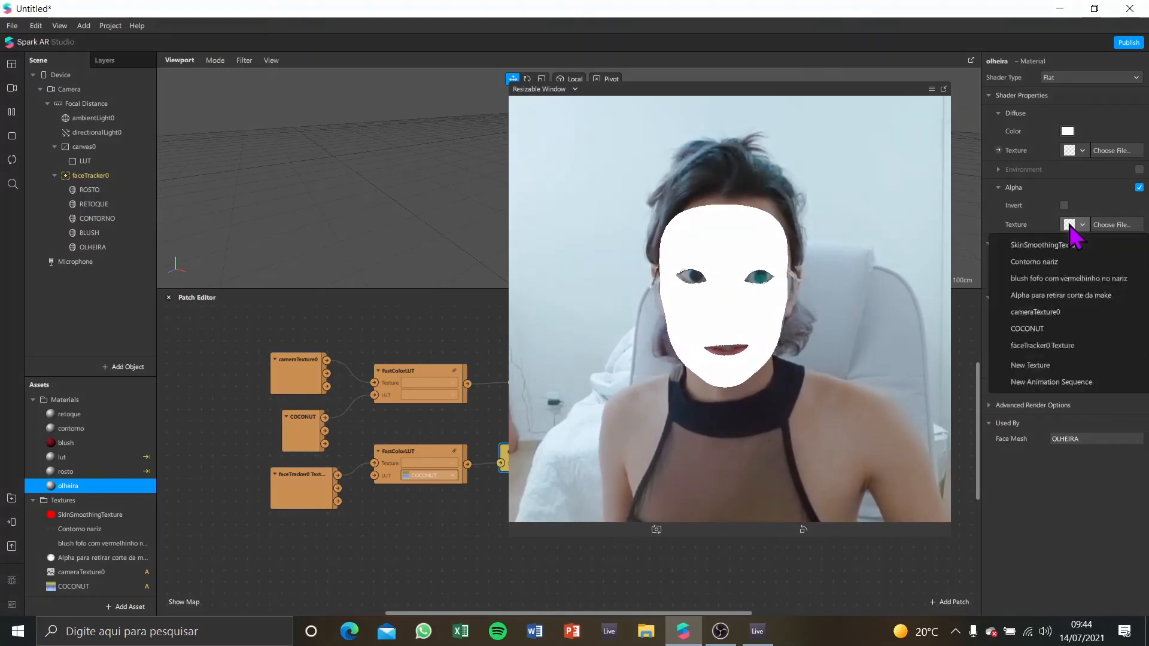
pyautogui.click(1057, 364)
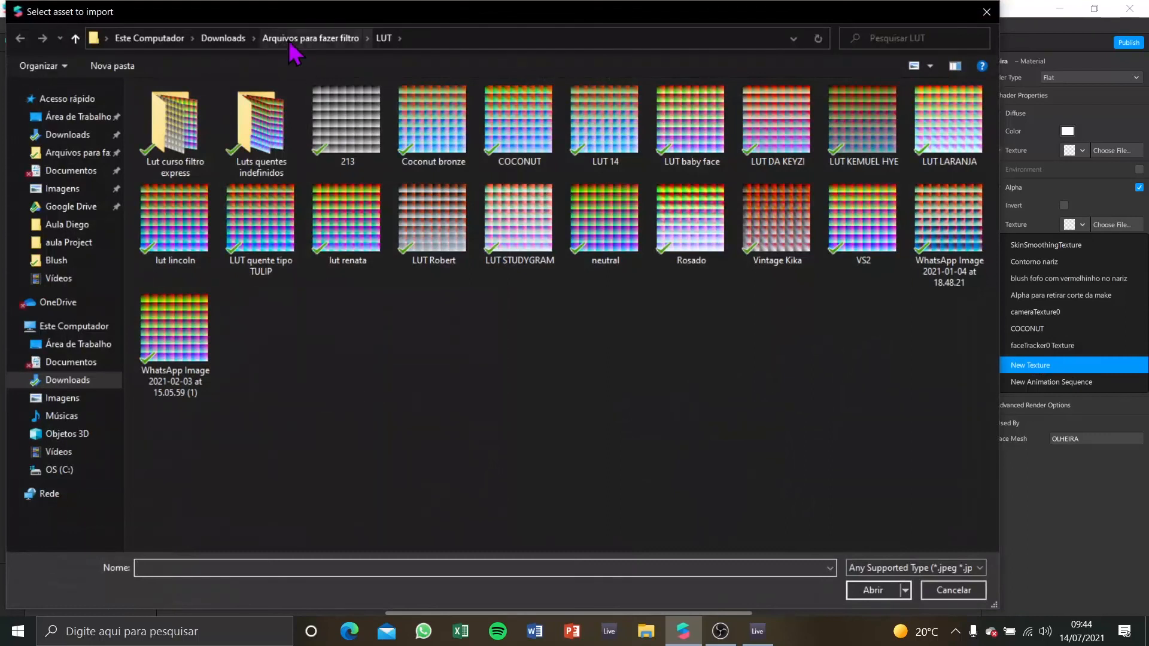
pyautogui.click(291, 41)
pyautogui.click(230, 40)
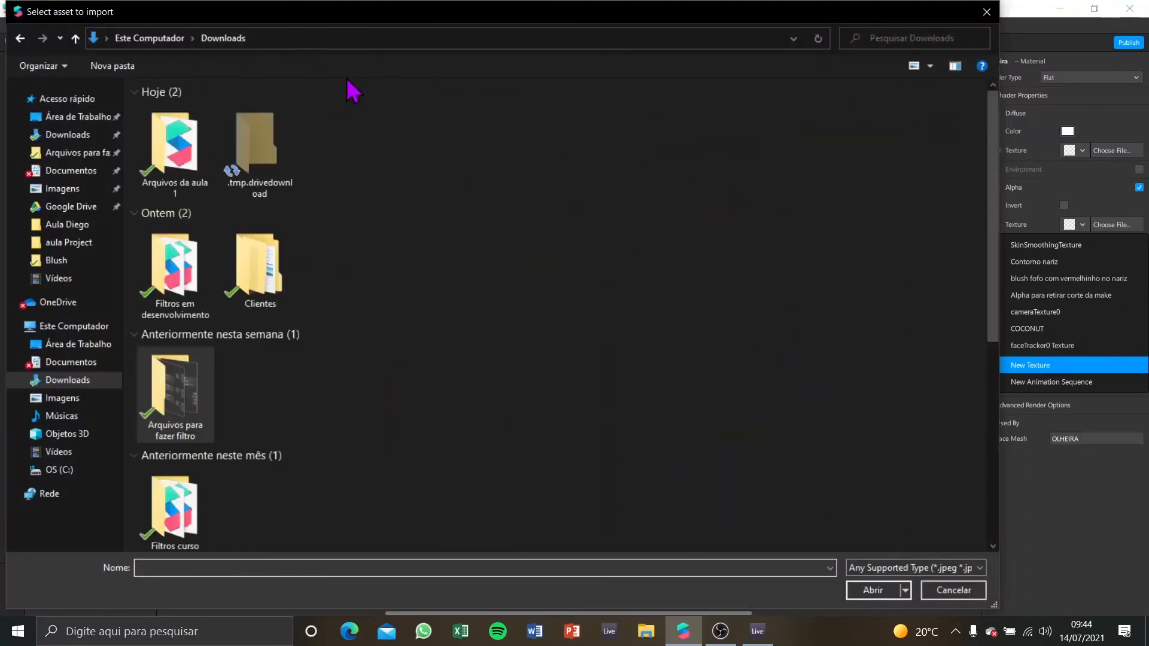
pyautogui.scroll(-6, 239, 302)
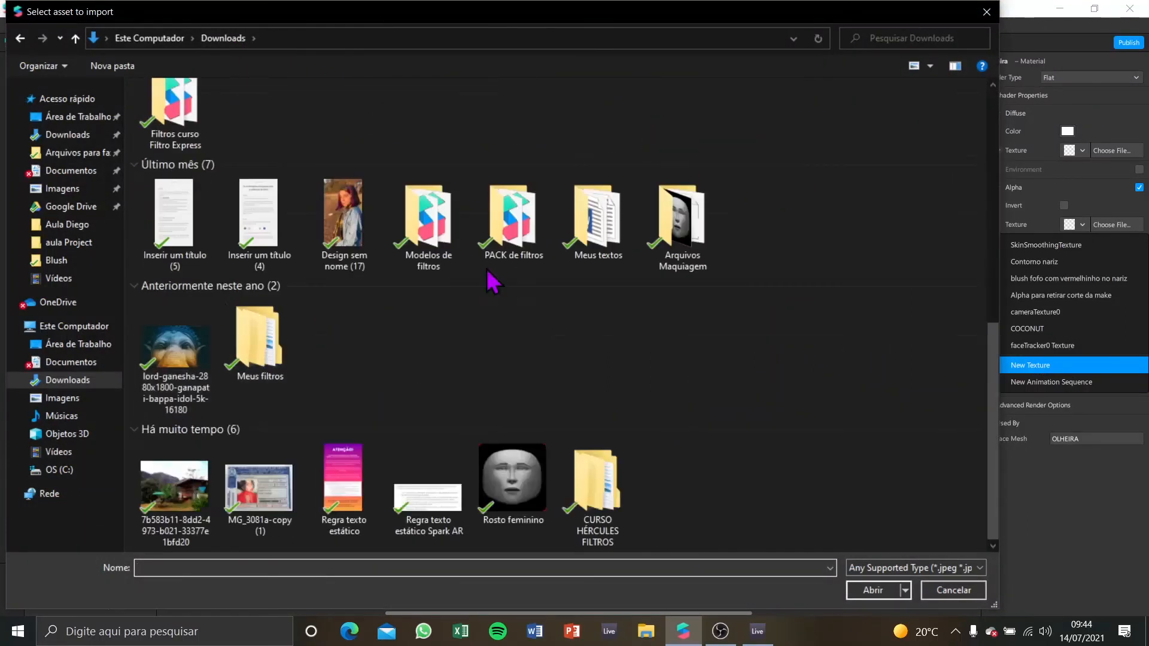
pyautogui.doubleClick(680, 227)
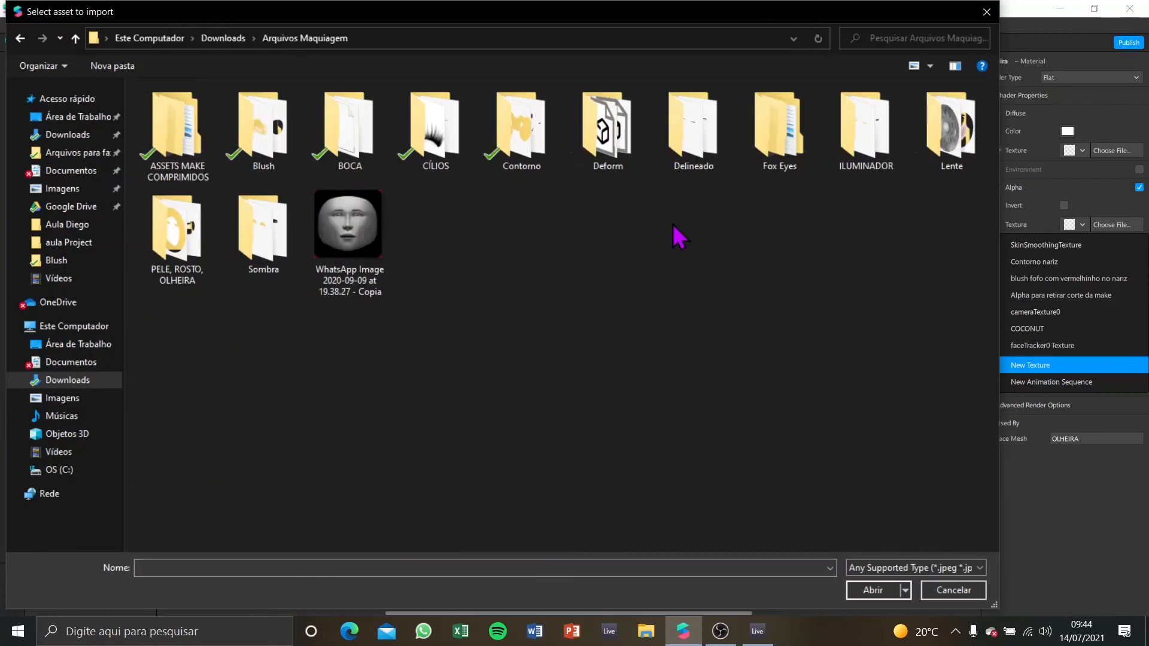
pyautogui.doubleClick(187, 242)
pyautogui.doubleClick(261, 128)
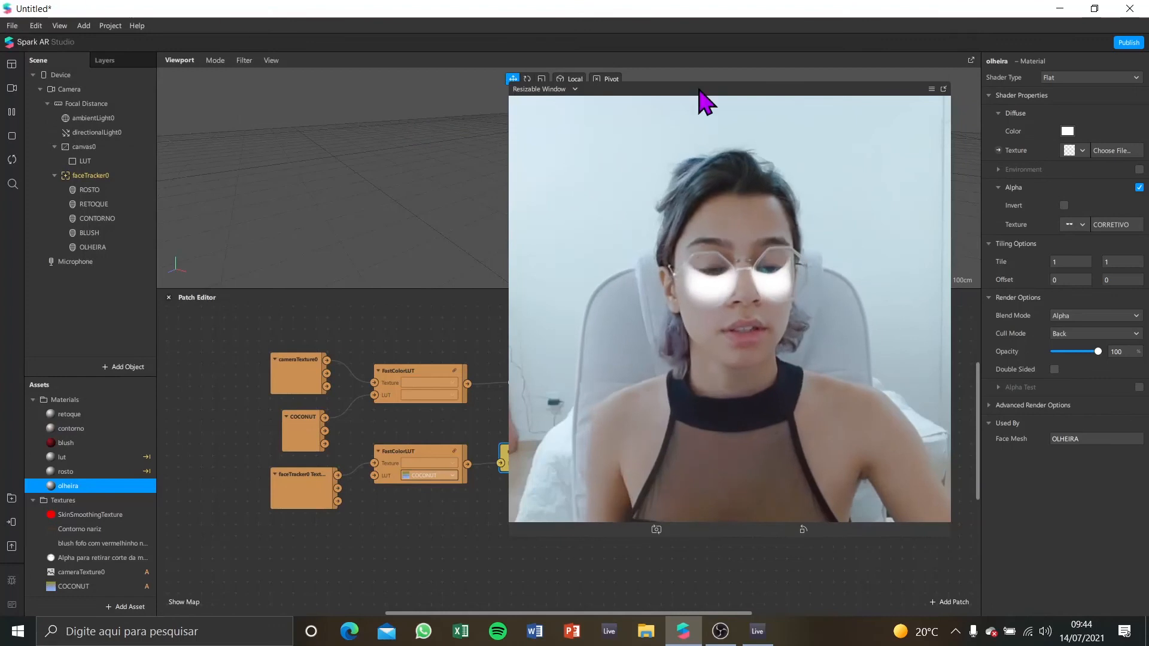
# Step: Import the patch asset Herculles Sem Rosto SAR Tutoriais.arp from the Arquivos Maquiagem folder into the project
pyautogui.moveTo(690, 91); pyautogui.dragTo(768, 99)
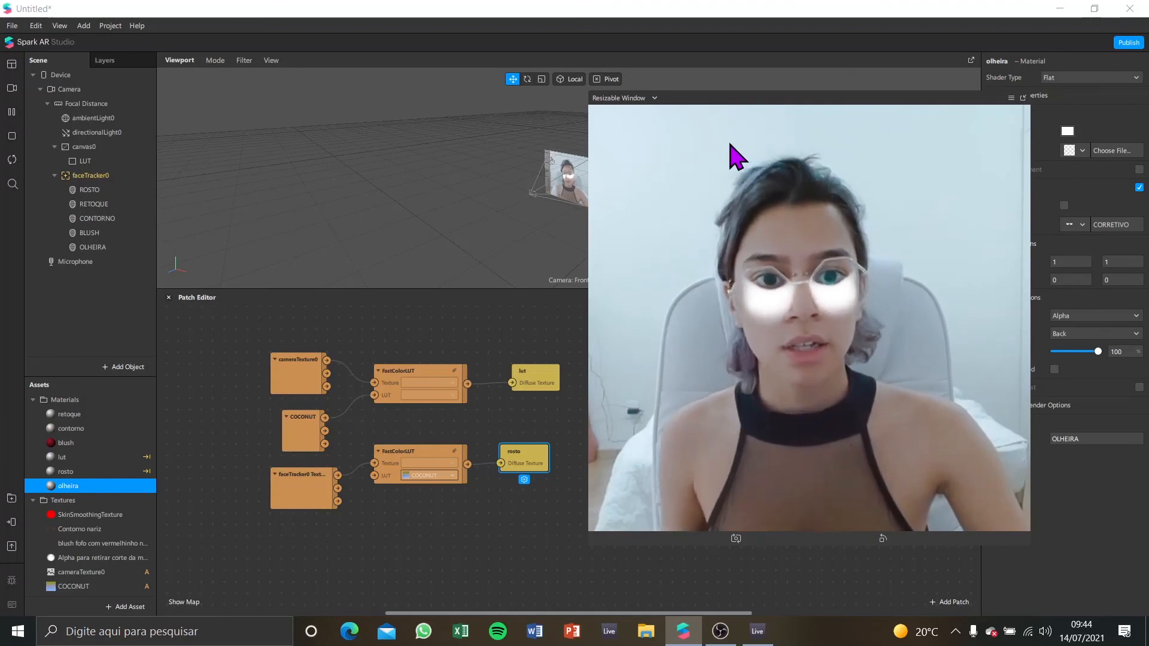
pyautogui.scroll(-3, 146, 569)
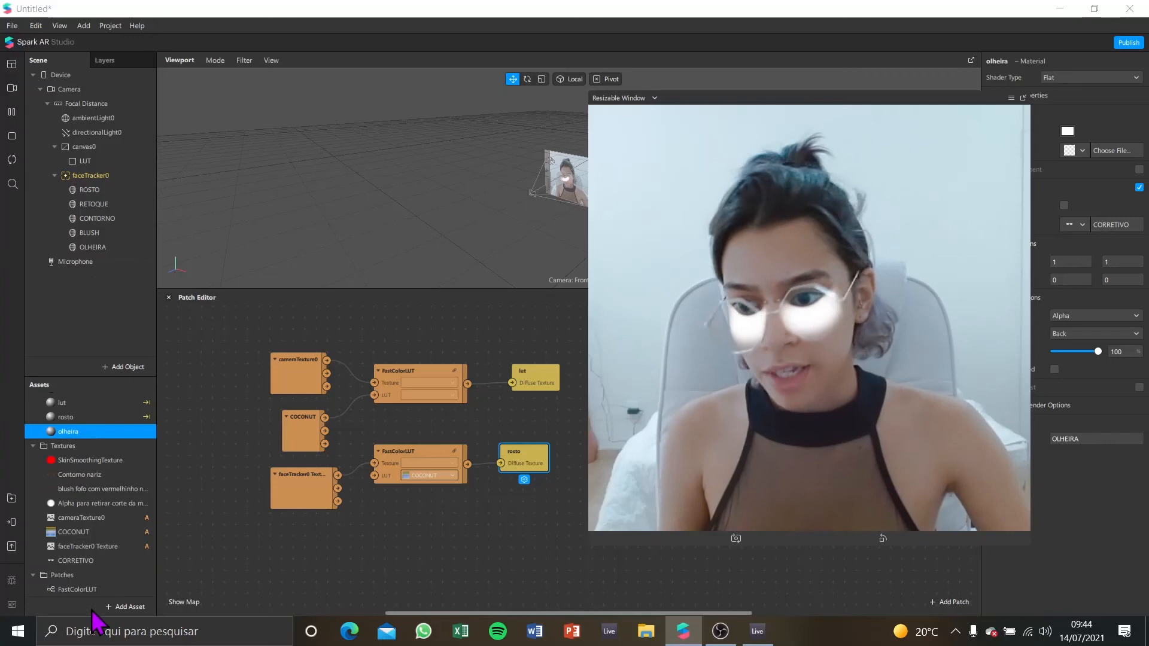
pyautogui.click(139, 607)
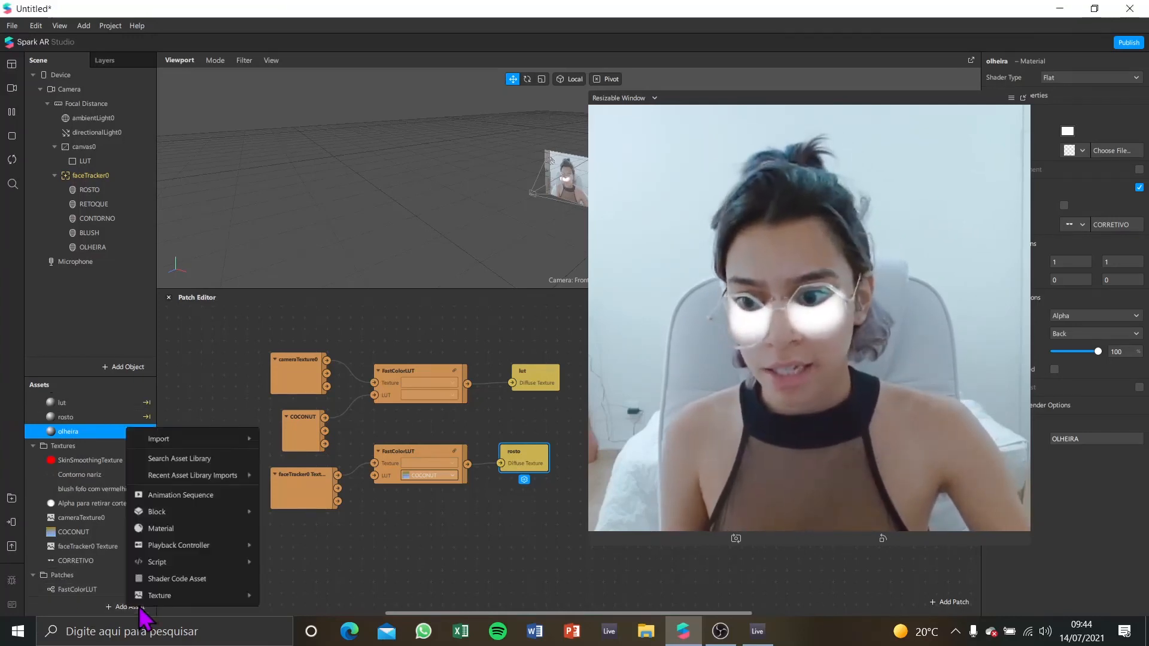
pyautogui.moveTo(193, 441)
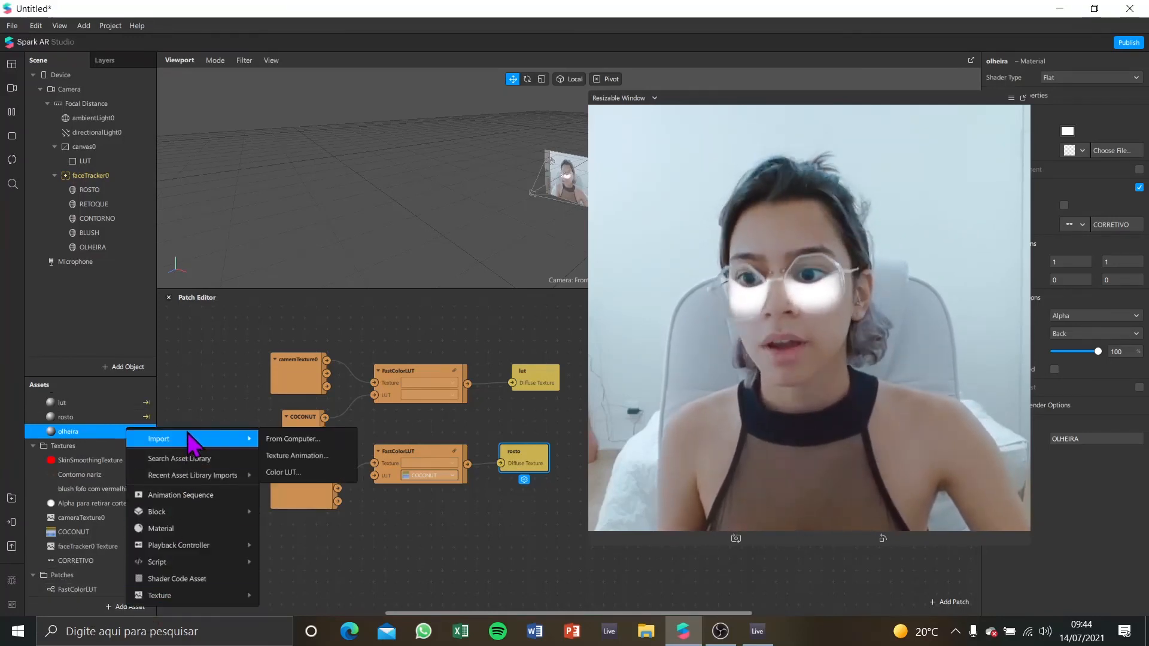
pyautogui.click(293, 440)
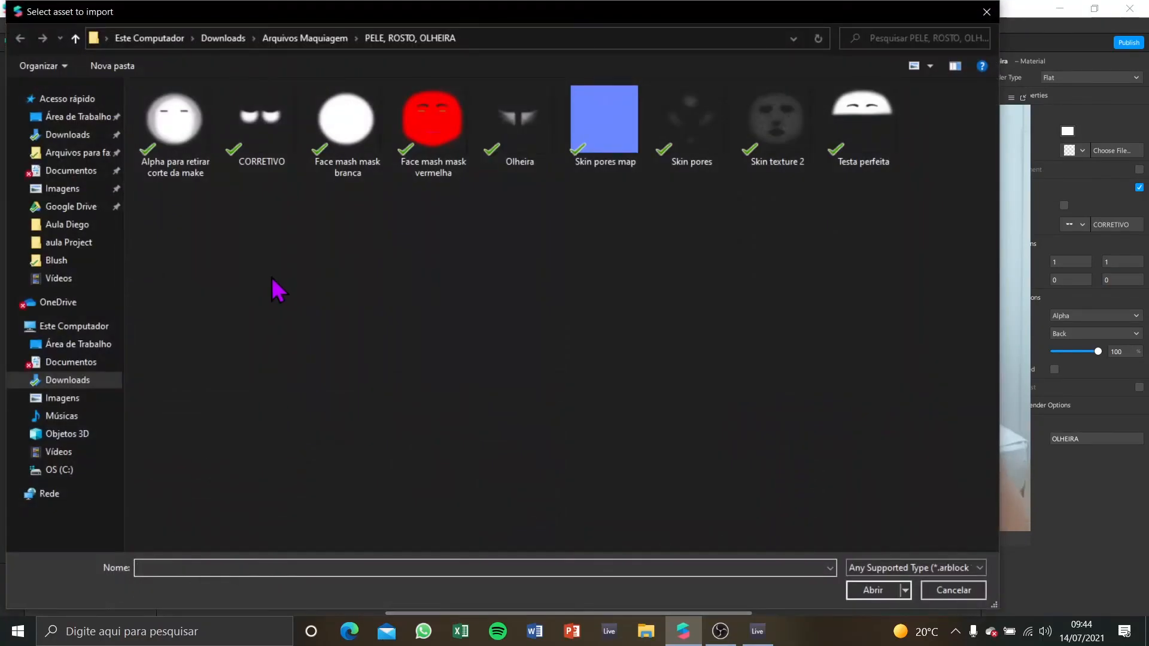
pyautogui.click(305, 47)
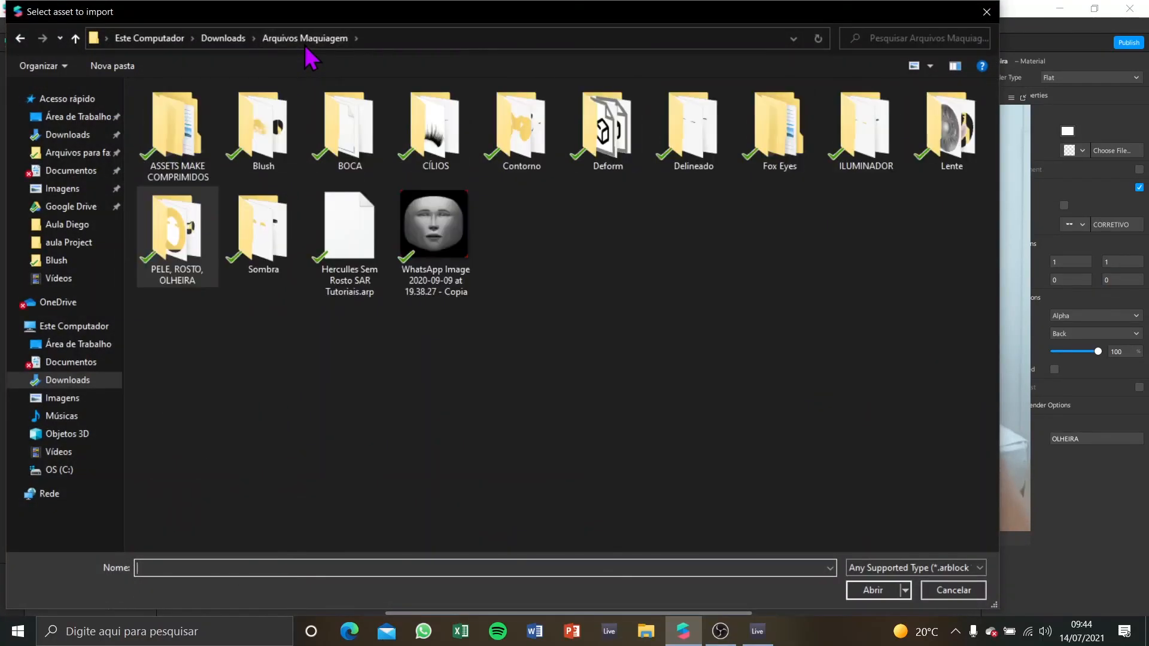
pyautogui.click(343, 286)
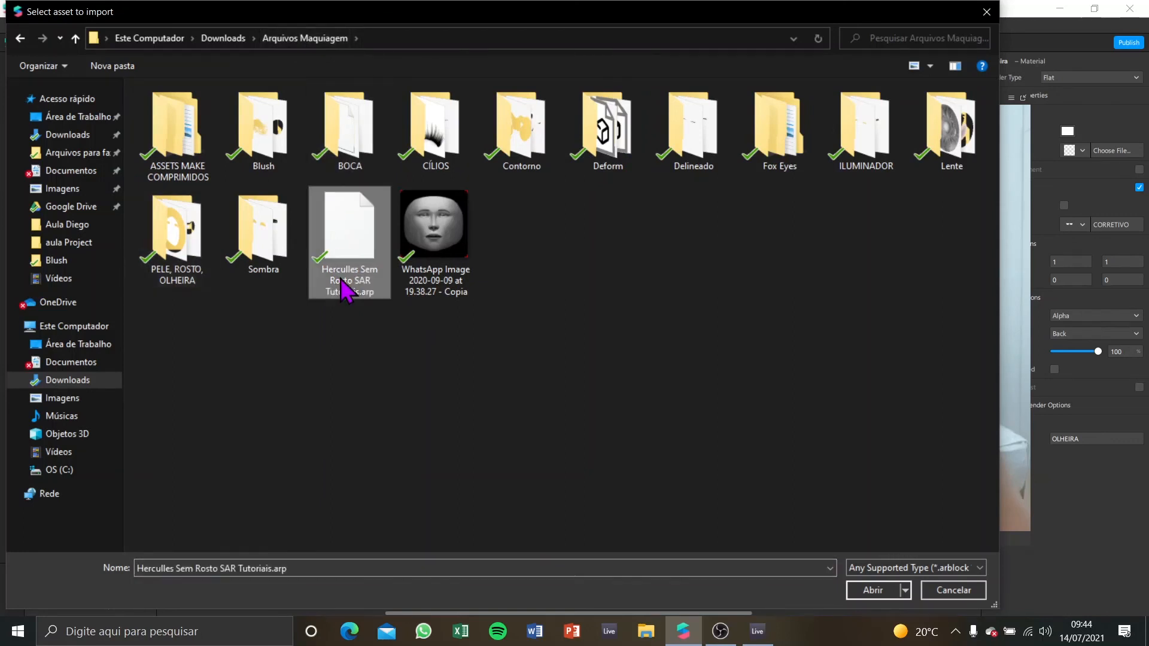
pyautogui.click(875, 591)
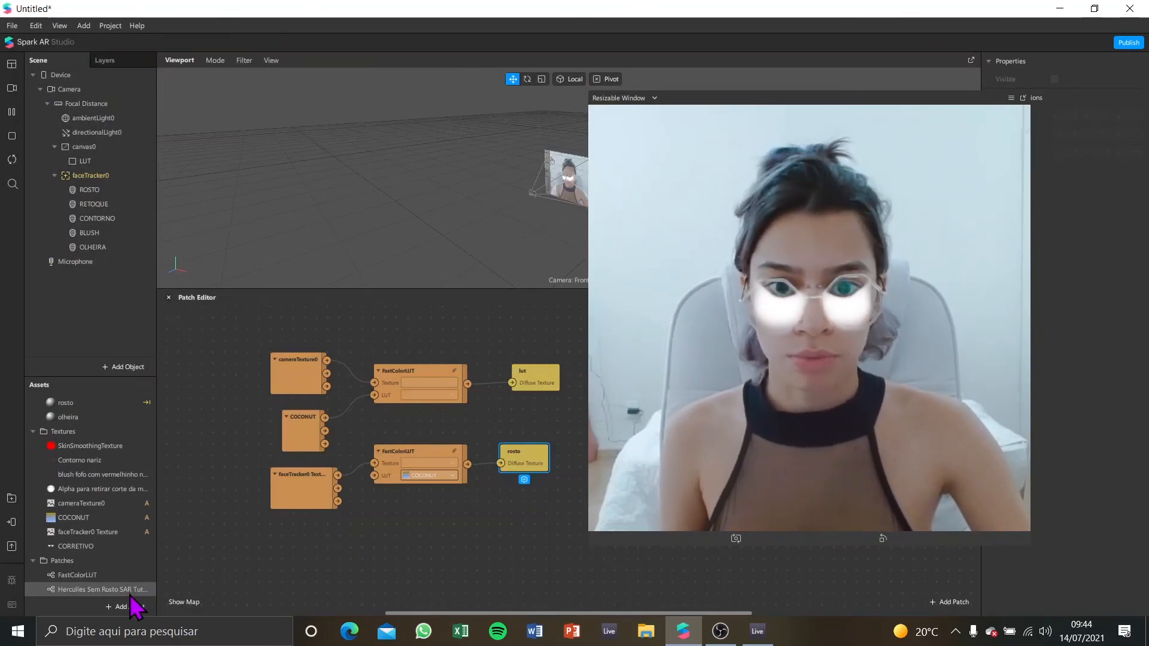
# Step: Add the Herculles Sem Rosto SAR Tutoriais patch to the patch graph, below the lower FastColorLUT patch
pyautogui.click(101, 590)
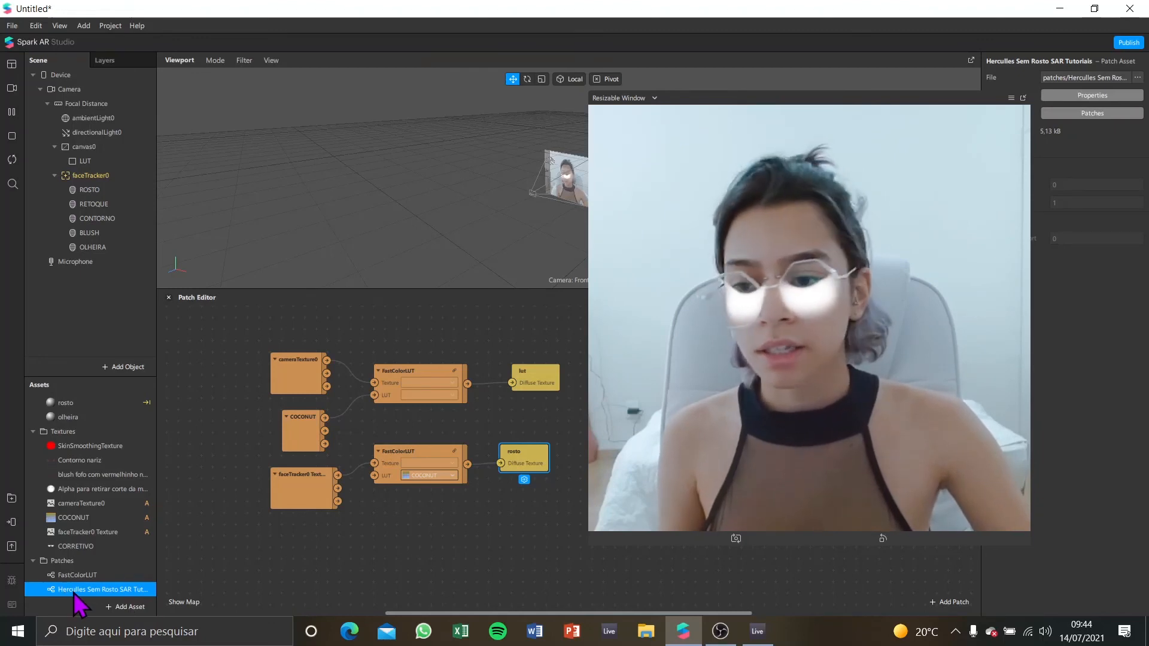
pyautogui.moveTo(74, 593); pyautogui.dragTo(419, 546)
pyautogui.moveTo(502, 538); pyautogui.dragTo(463, 546)
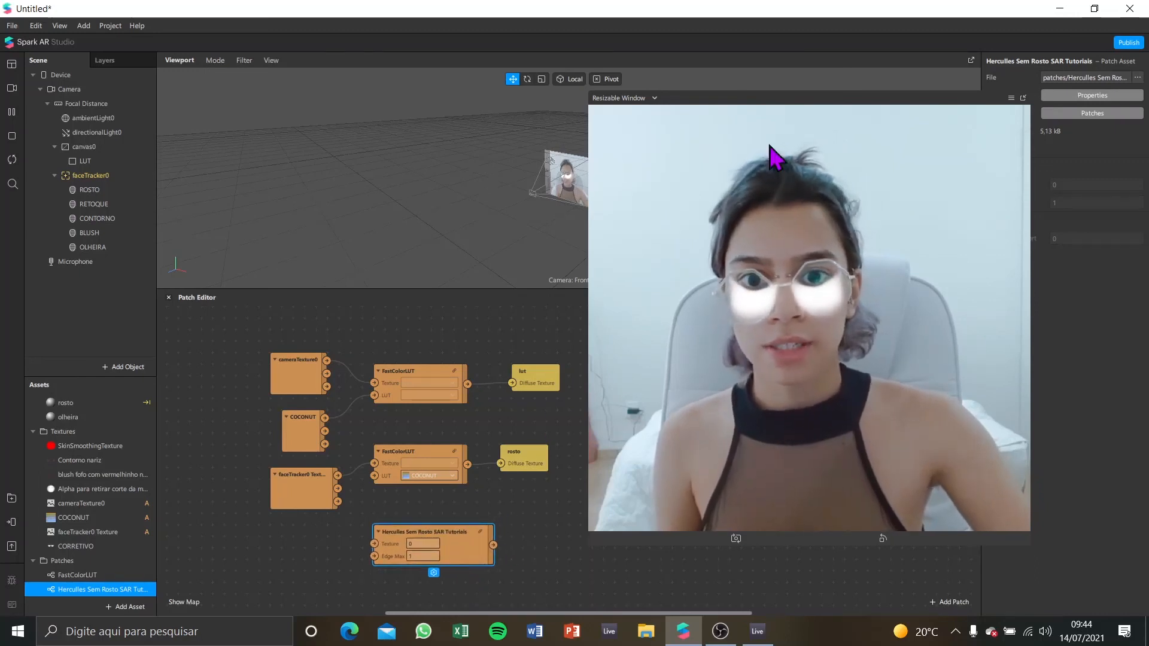
pyautogui.moveTo(776, 102); pyautogui.dragTo(695, 54)
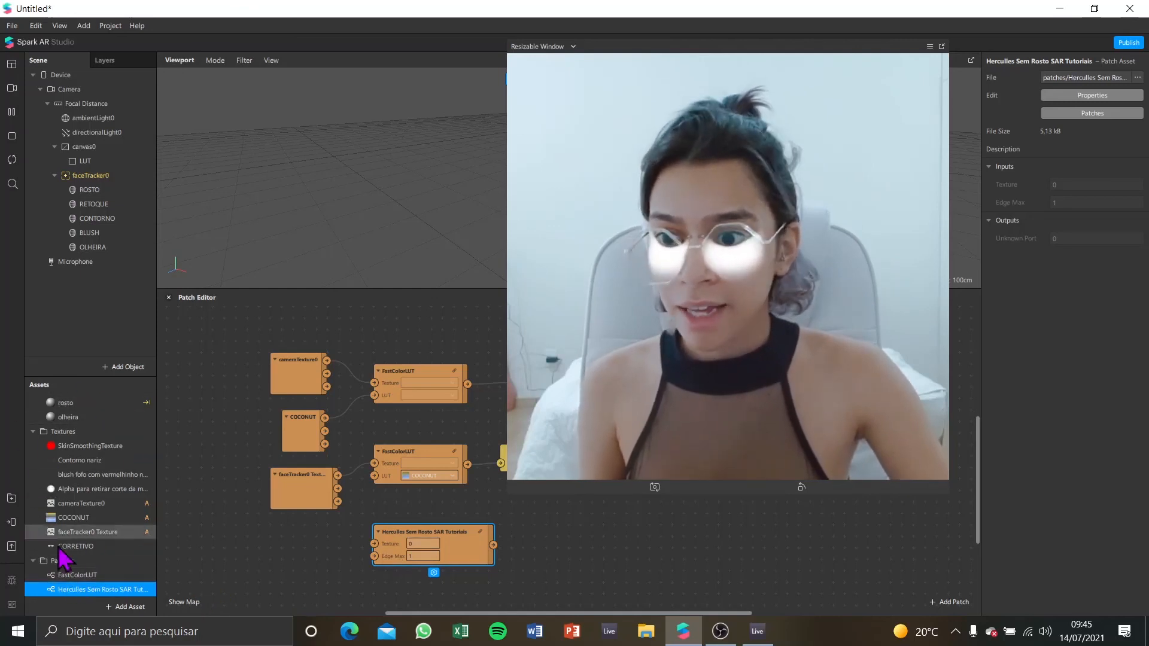
# Step: Create a patch for the olheira material's diffuse texture and place it beside the output of the Herculles Sem Rosto patch
pyautogui.doubleClick(100, 418)
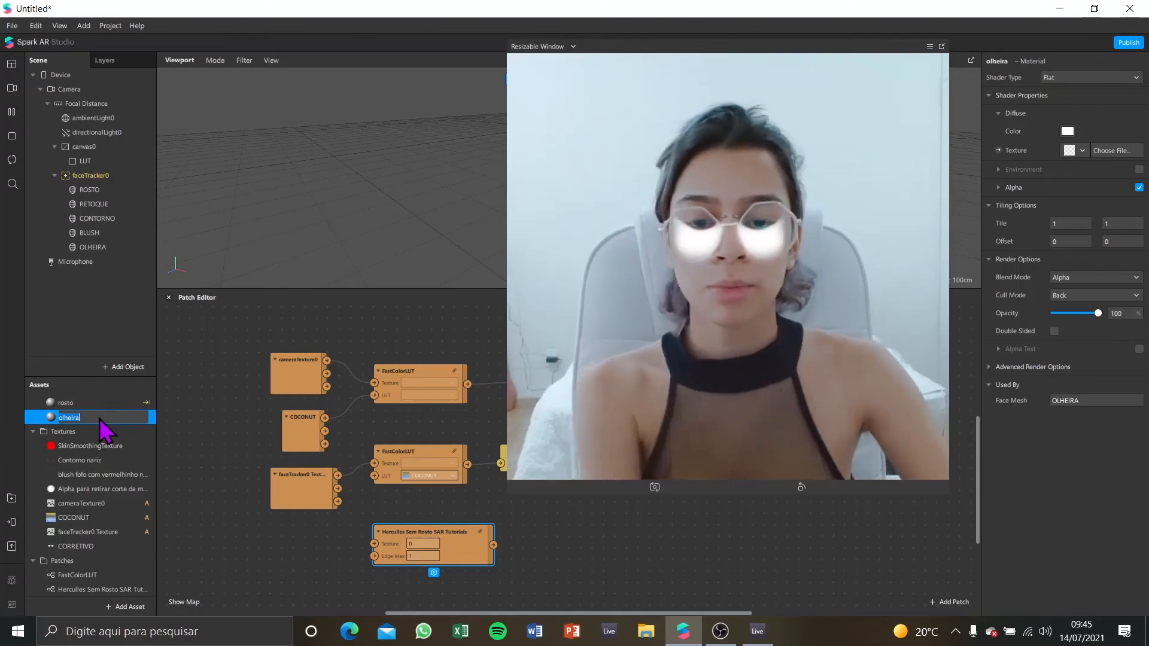
pyautogui.click(998, 150)
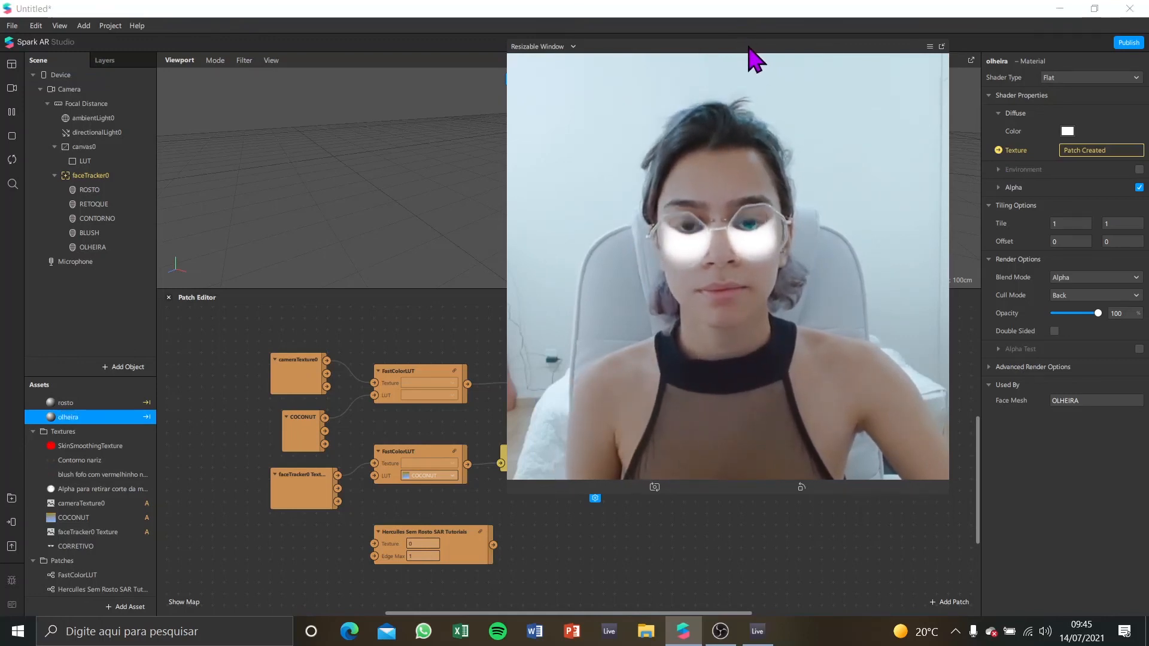
pyautogui.moveTo(757, 52); pyautogui.dragTo(903, 71)
pyautogui.moveTo(599, 471); pyautogui.dragTo(550, 539)
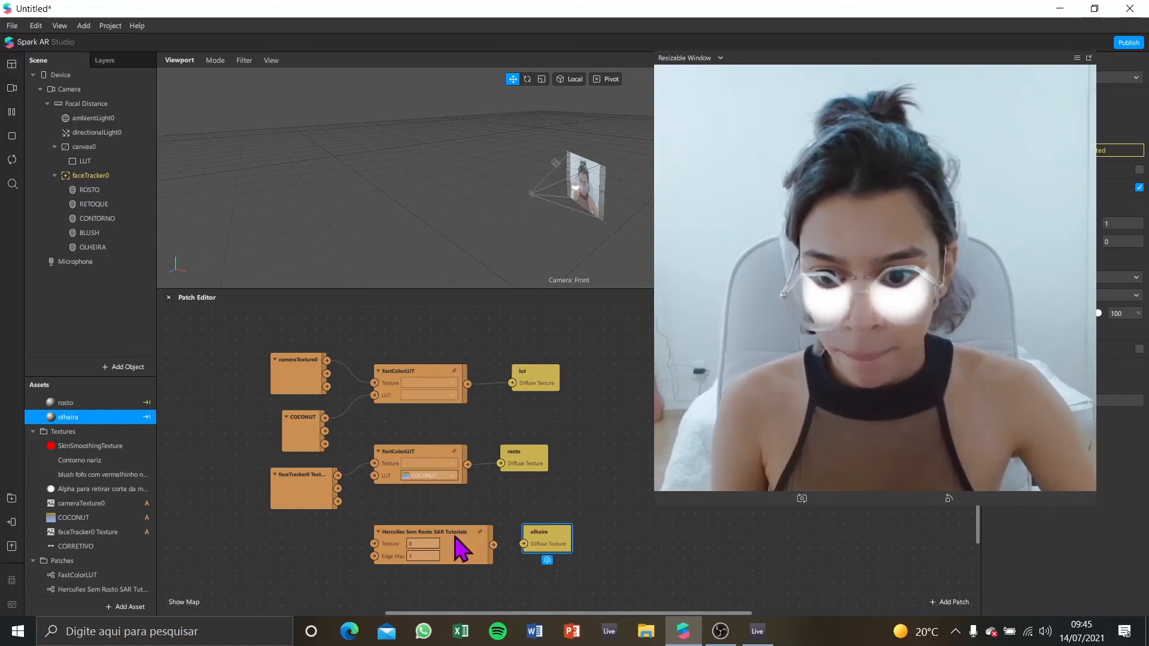
pyautogui.click(77, 609)
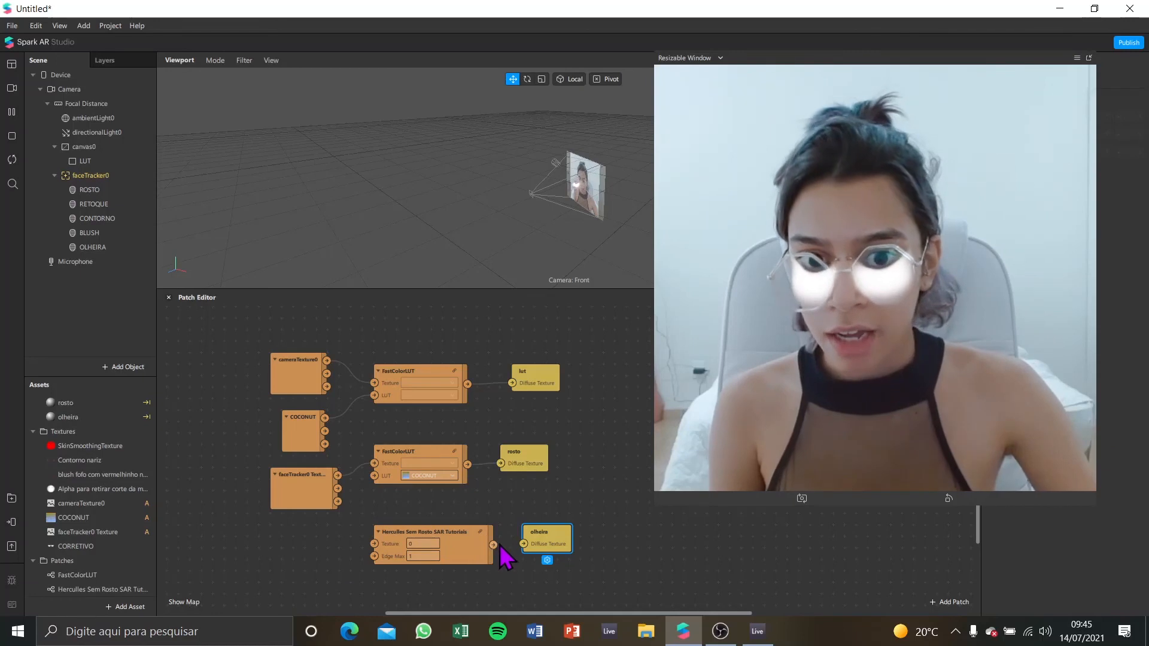
# Step: Connect the faceTracker0 Texture RGBA output to the Herculles patch's Texture input, and that patch's output to olheira's Diffuse Texture
pyautogui.click(467, 538)
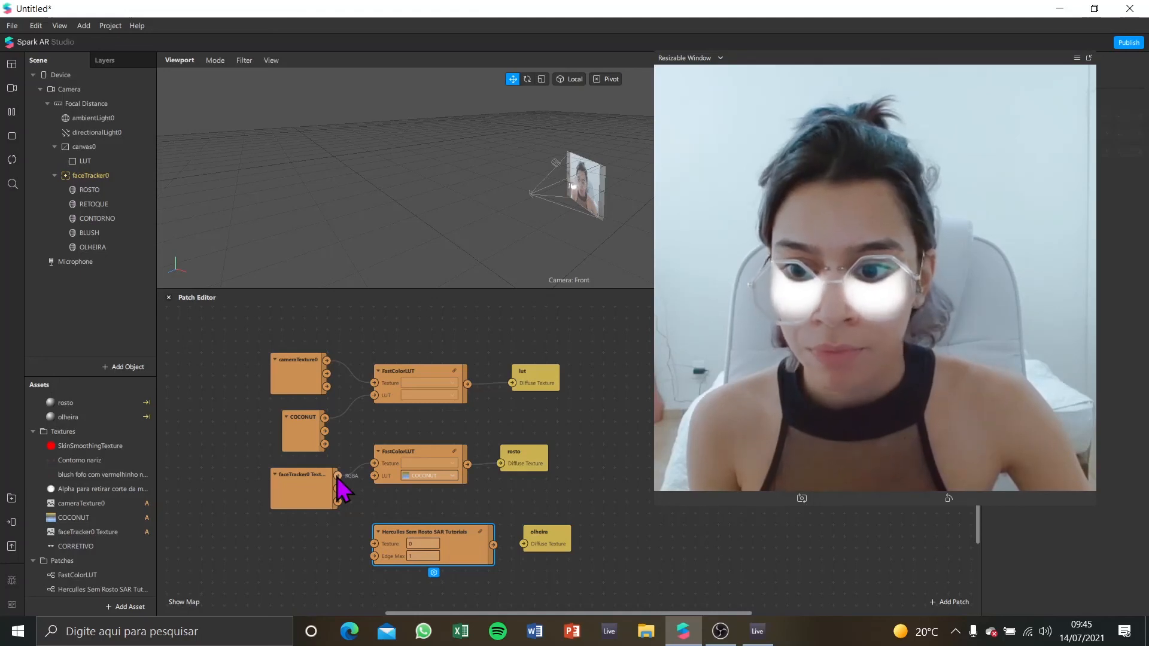
pyautogui.moveTo(337, 477); pyautogui.dragTo(345, 481)
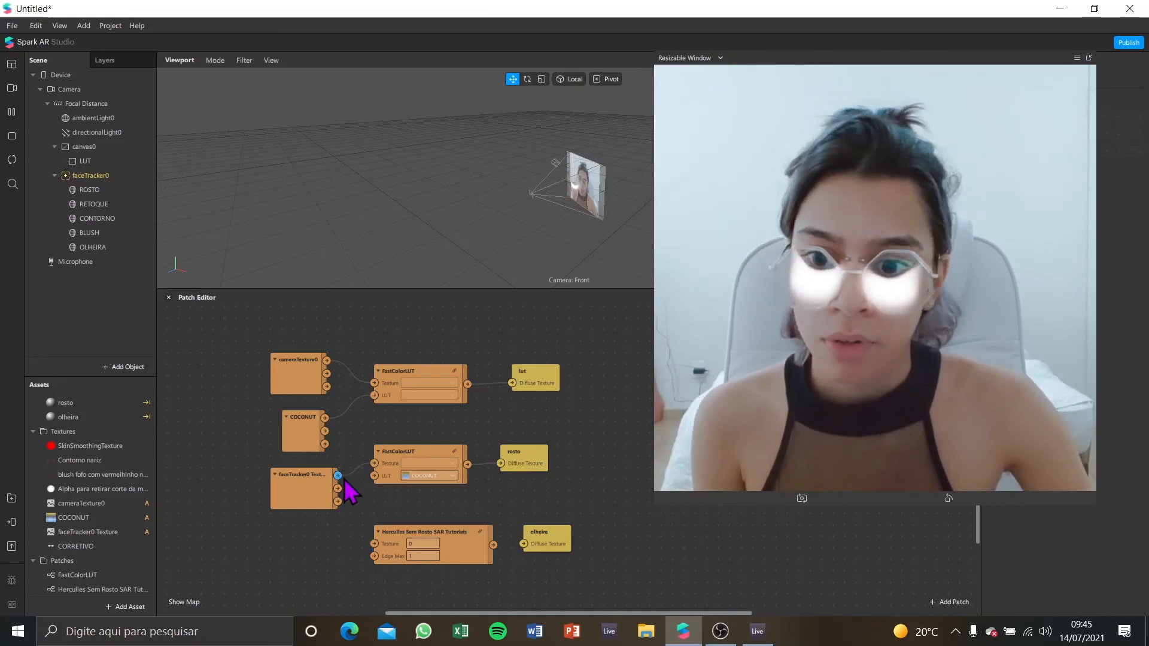
pyautogui.click(391, 536)
pyautogui.click(309, 497)
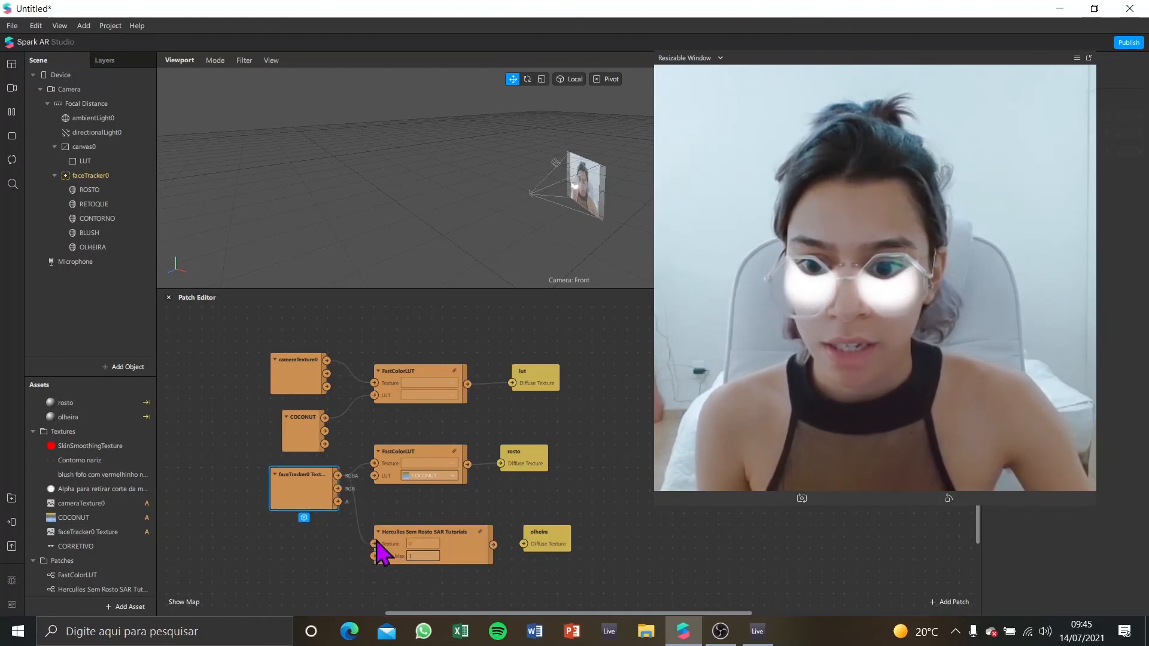
pyautogui.click(396, 549)
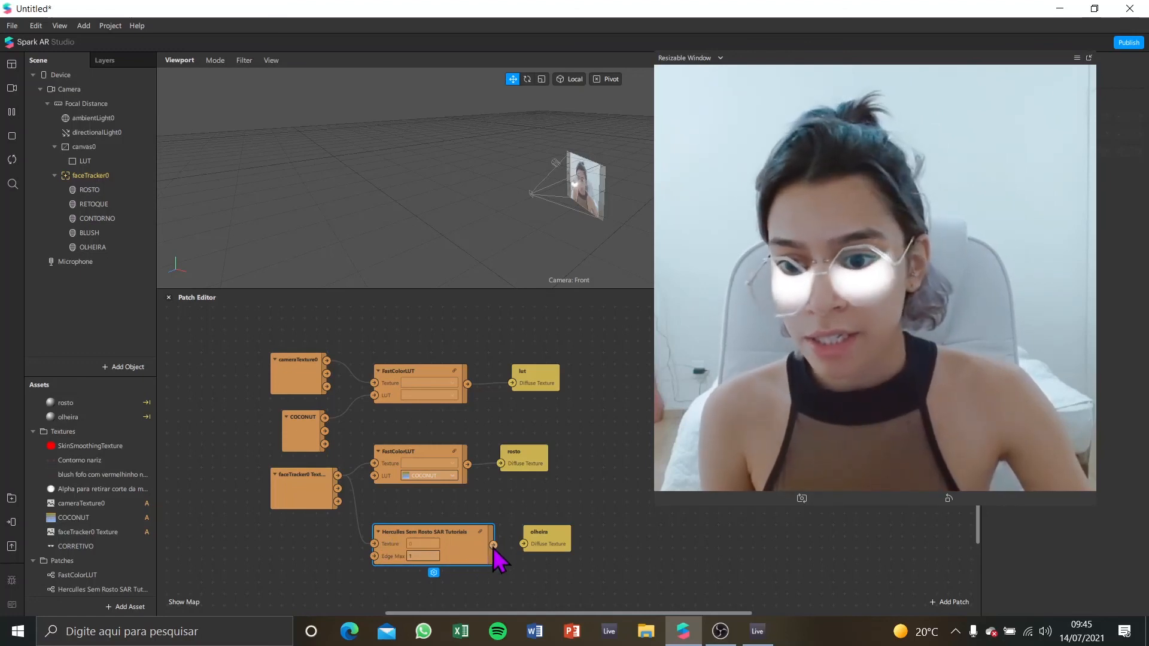
pyautogui.moveTo(495, 545); pyautogui.dragTo(520, 551)
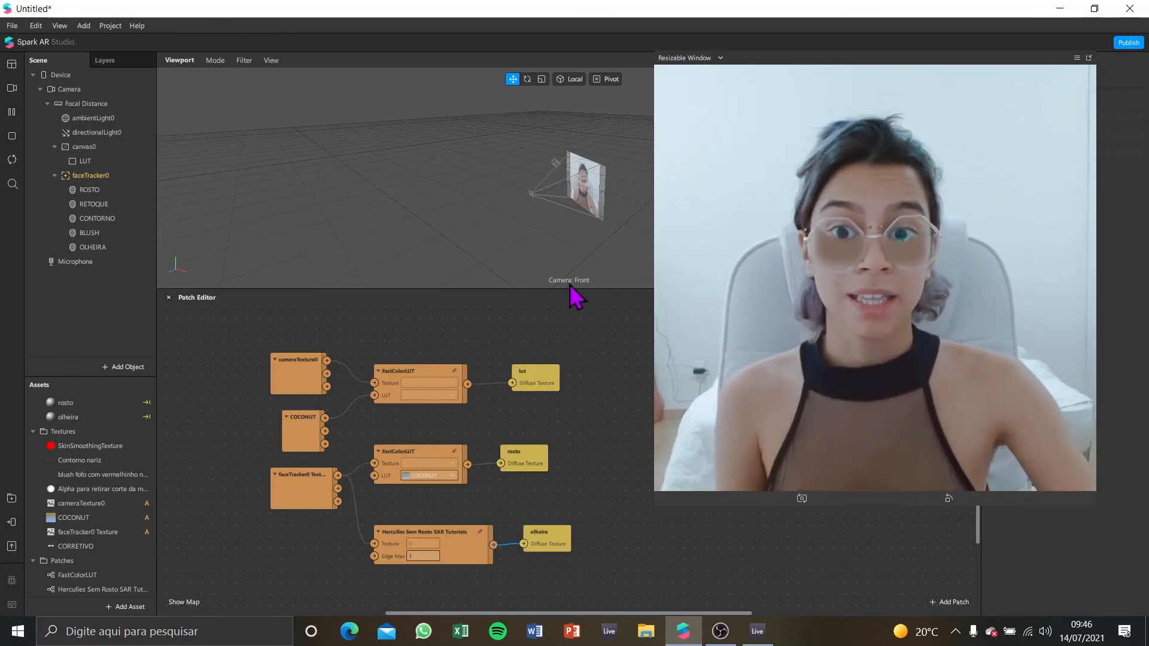
# Step: Enlarge the viewport area and set the olheira material's opacity to 20%
pyautogui.moveTo(569, 293); pyautogui.dragTo(583, 383)
pyautogui.moveTo(823, 60); pyautogui.dragTo(593, 75)
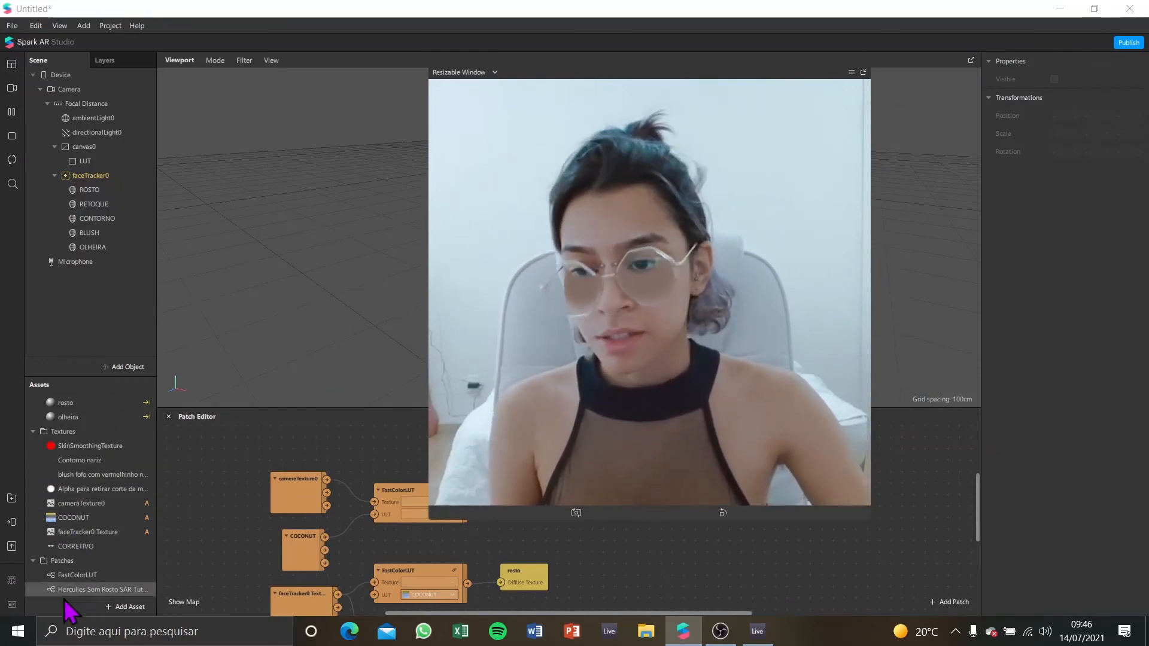
pyautogui.doubleClick(102, 418)
pyautogui.click(1117, 313)
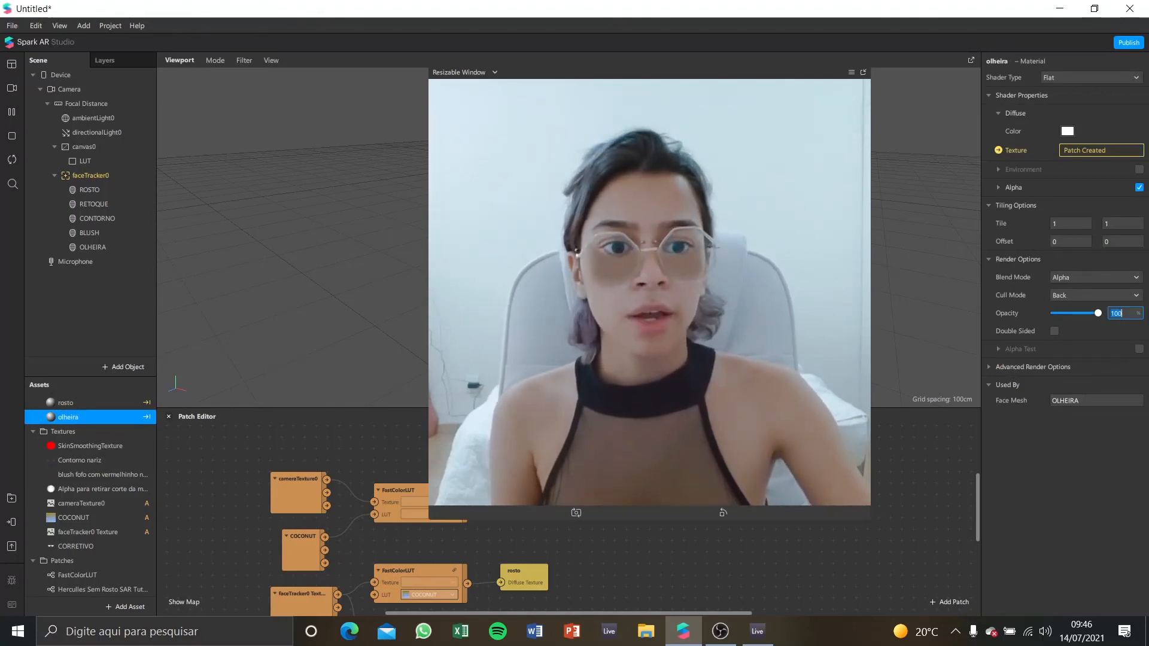
pyautogui.write('20')
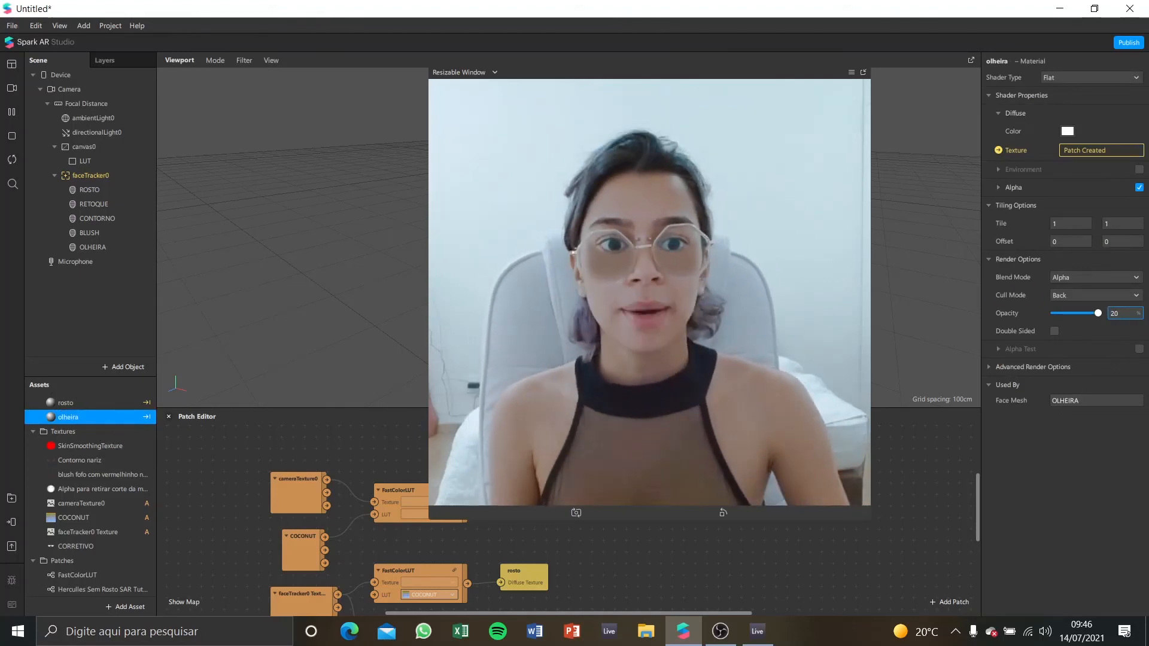
pyautogui.press('Return')
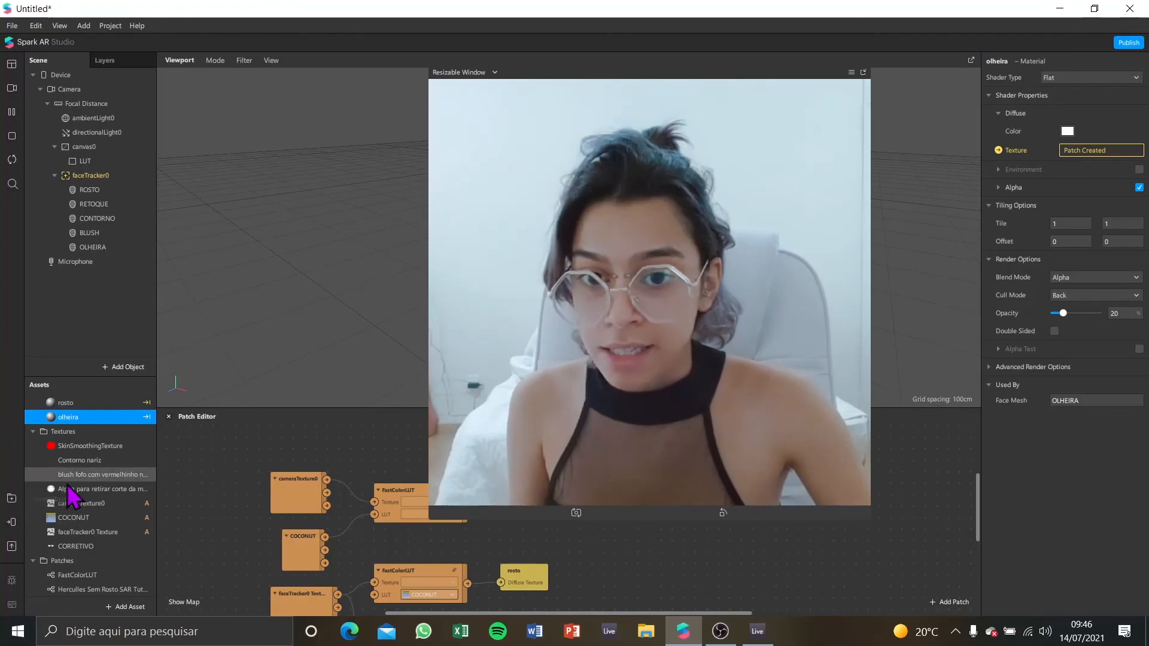
# Step: Turn off Use Depth Test and Write to Depth for the rosto and olheira materials together
pyautogui.scroll(1, 138, 535)
pyautogui.scroll(3, 138, 535)
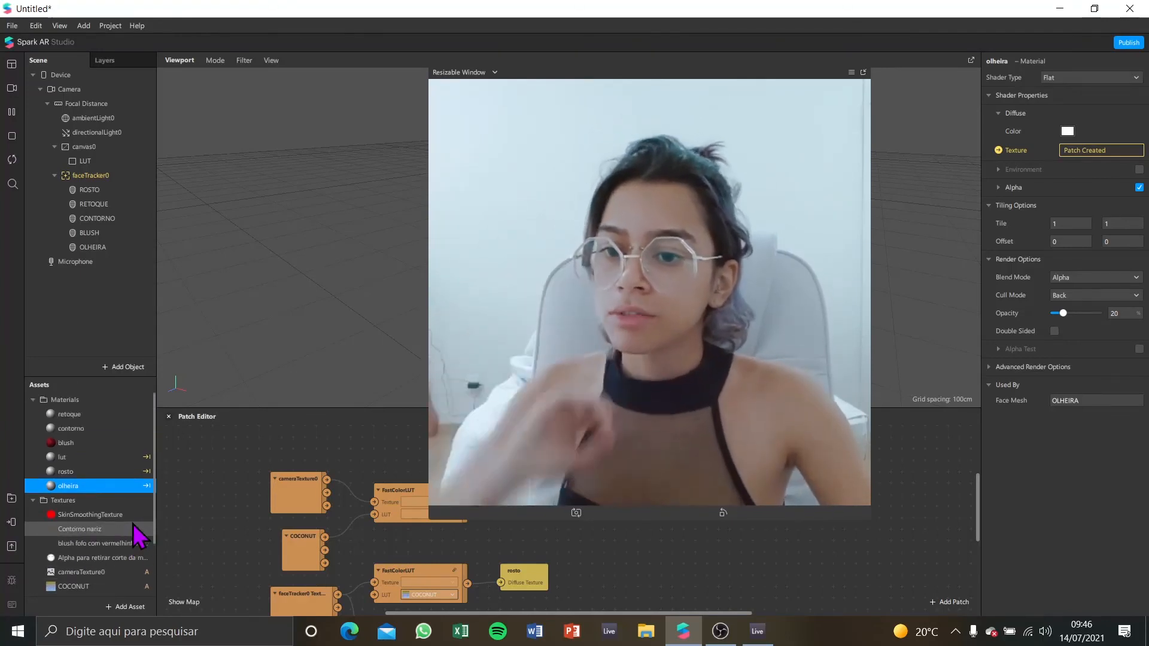
pyautogui.keyDown('ctrl'); pyautogui.click(96, 477); pyautogui.keyUp('ctrl')
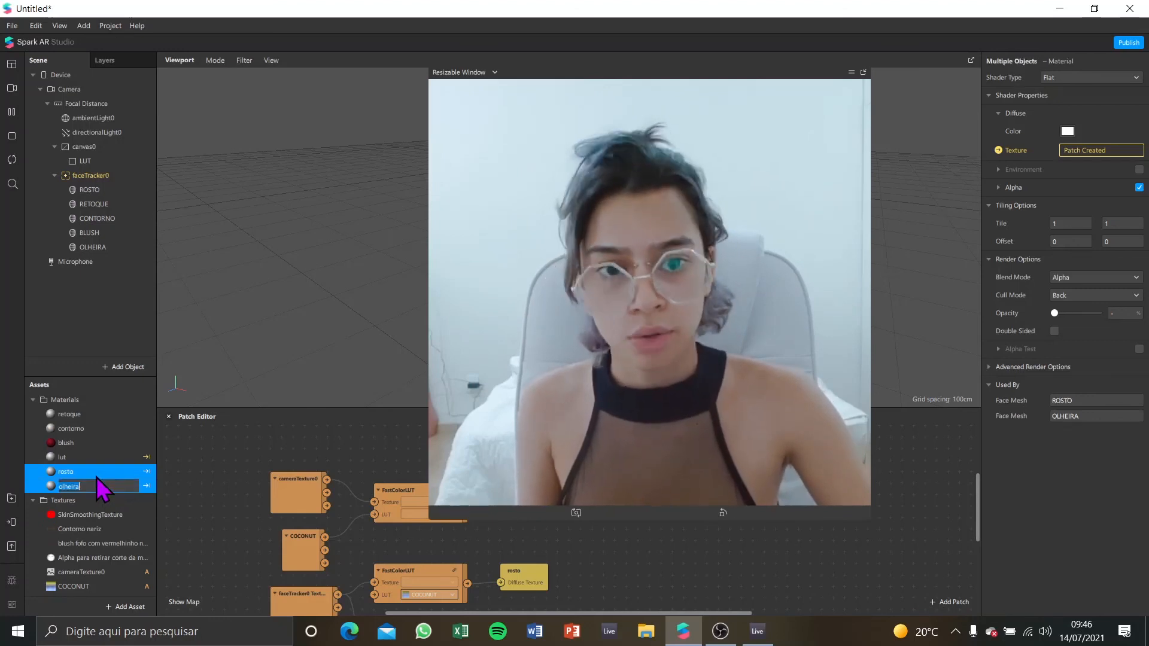
pyautogui.click(989, 368)
pyautogui.click(1052, 406)
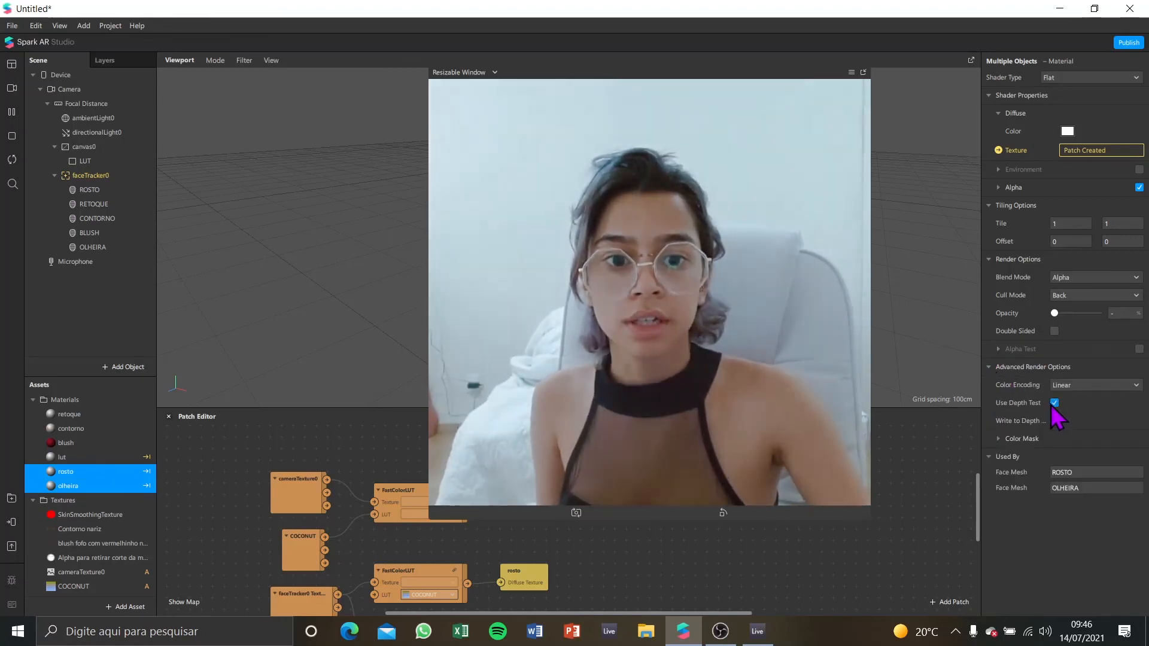
pyautogui.click(1055, 422)
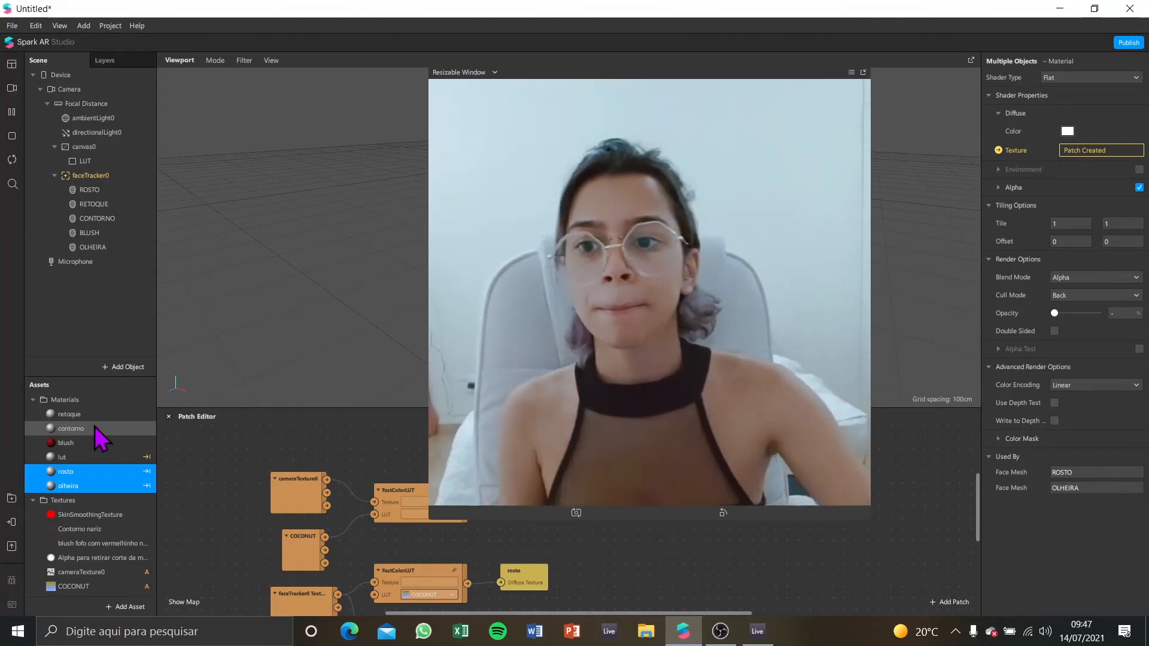
pyautogui.moveTo(650, 73); pyautogui.dragTo(727, 108)
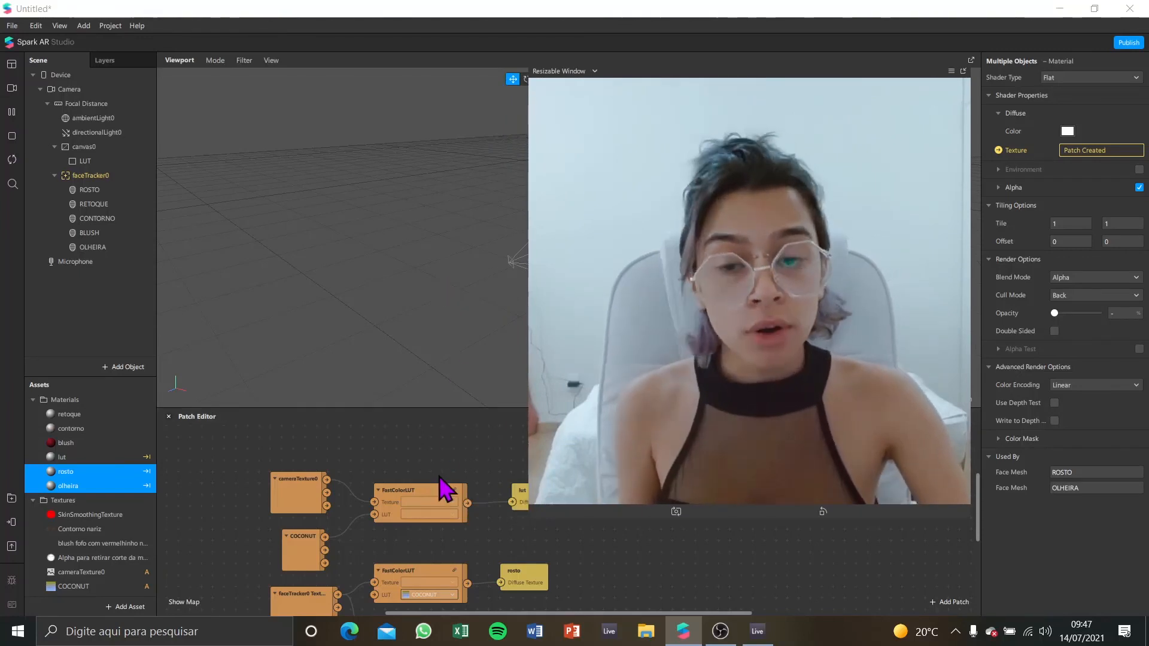
pyautogui.scroll(-3, 441, 481)
pyautogui.keyDown('ctrl'); pyautogui.scroll(-5, 441, 486); pyautogui.keyUp('ctrl')
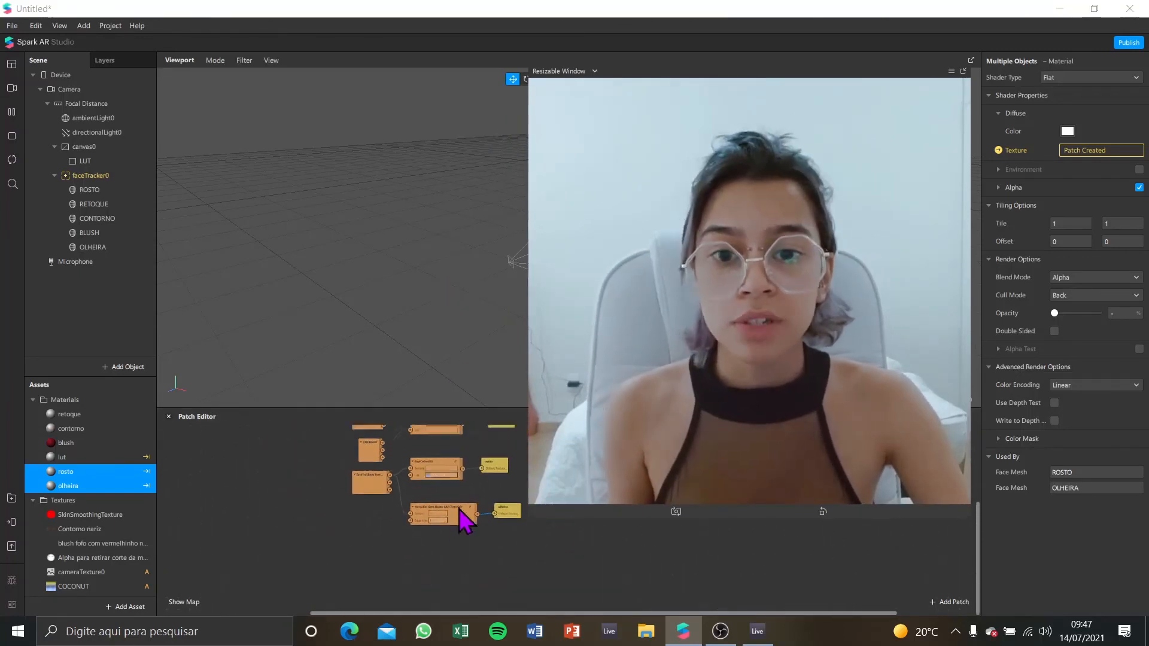
pyautogui.scroll(1, 463, 521)
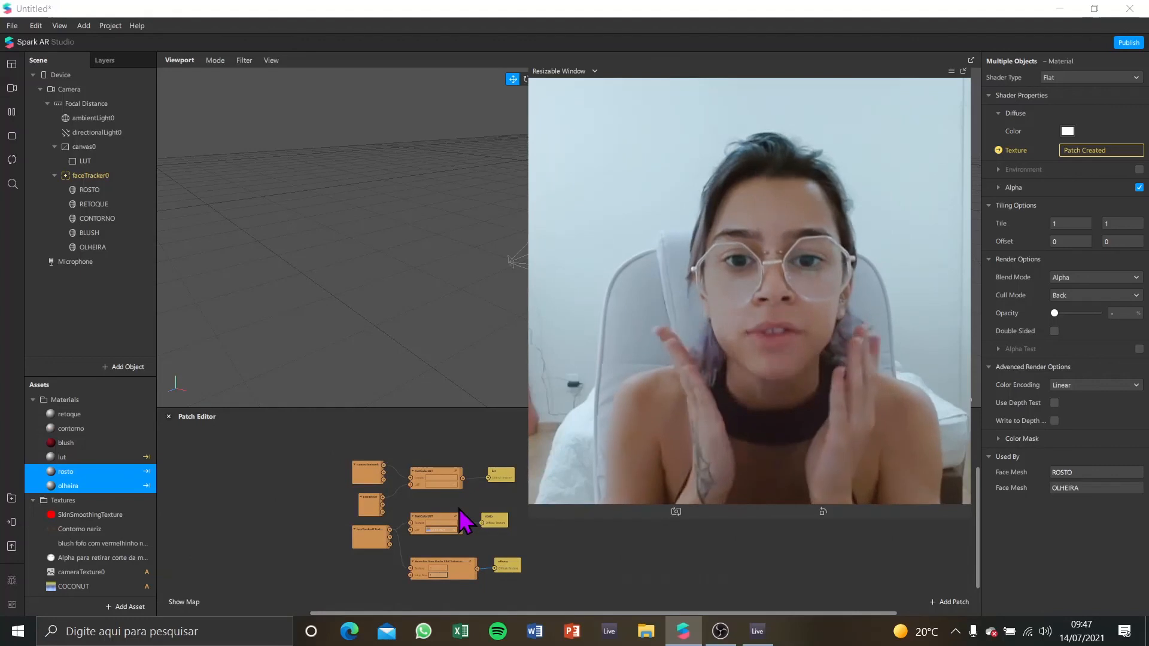